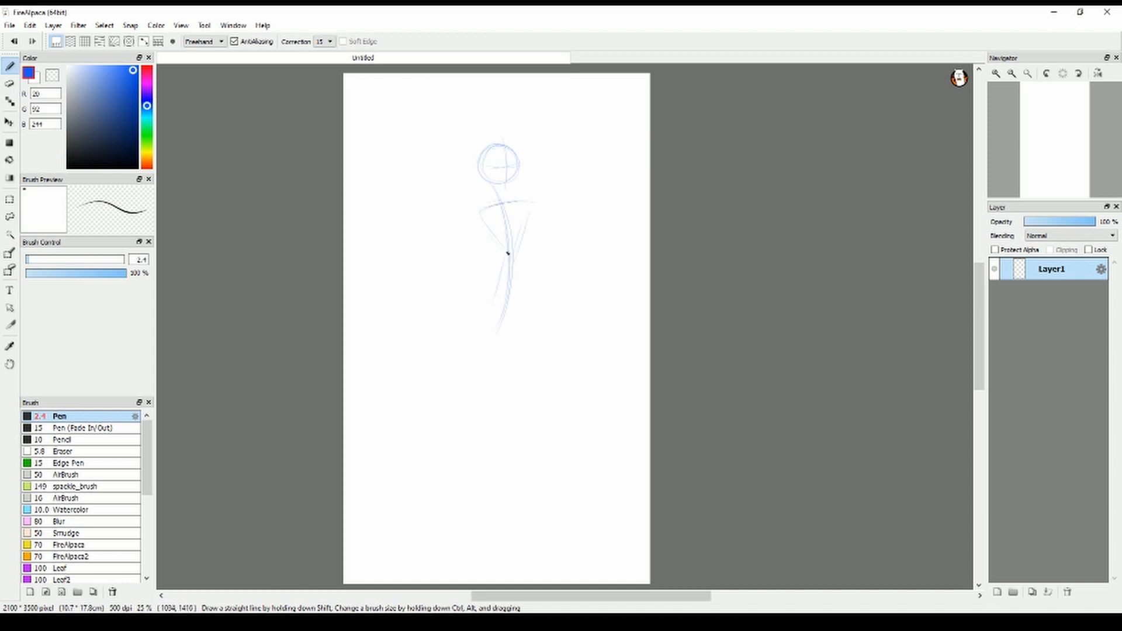
Sketch light gesture lines for the standing figure's legs and both arms around the existing torso guide
{"action": "left_click_drag", "start_coordinate": [527, 329], "coordinate": [543, 507]}
{"action": "mouse_move", "coordinate": [480, 212]}
{"action": "left_mouse_down"}
{"action": "mouse_move", "coordinate": [487, 281]}
{"action": "mouse_move", "coordinate": [442, 363]}
{"action": "left_mouse_up"}
{"action": "left_click_drag", "start_coordinate": [511, 212], "coordinate": [552, 260]}
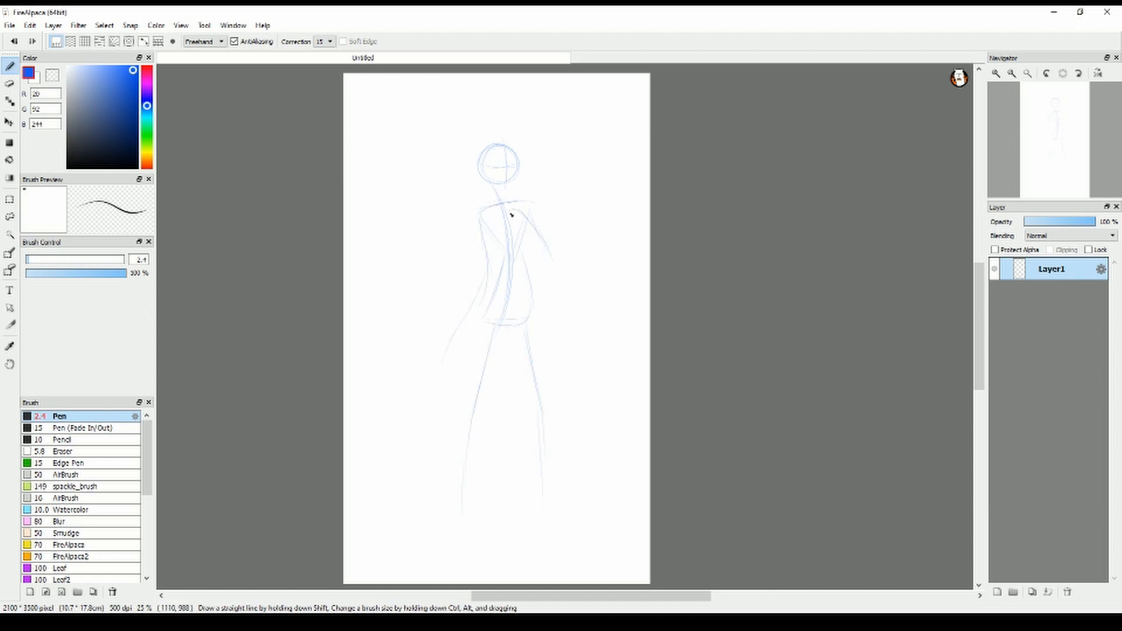
Rough in the curved tail sweeping behind the legs and the two tall folded wings on either side of the figure
{"action": "left_click_drag", "start_coordinate": [494, 307], "coordinate": [394, 456]}
{"action": "left_click_drag", "start_coordinate": [429, 397], "coordinate": [551, 496]}
{"action": "left_click_drag", "start_coordinate": [587, 508], "coordinate": [610, 550]}
{"action": "left_click_drag", "start_coordinate": [460, 116], "coordinate": [407, 327]}
{"action": "left_click_drag", "start_coordinate": [451, 146], "coordinate": [469, 253]}
{"action": "left_click_drag", "start_coordinate": [533, 116], "coordinate": [554, 499]}
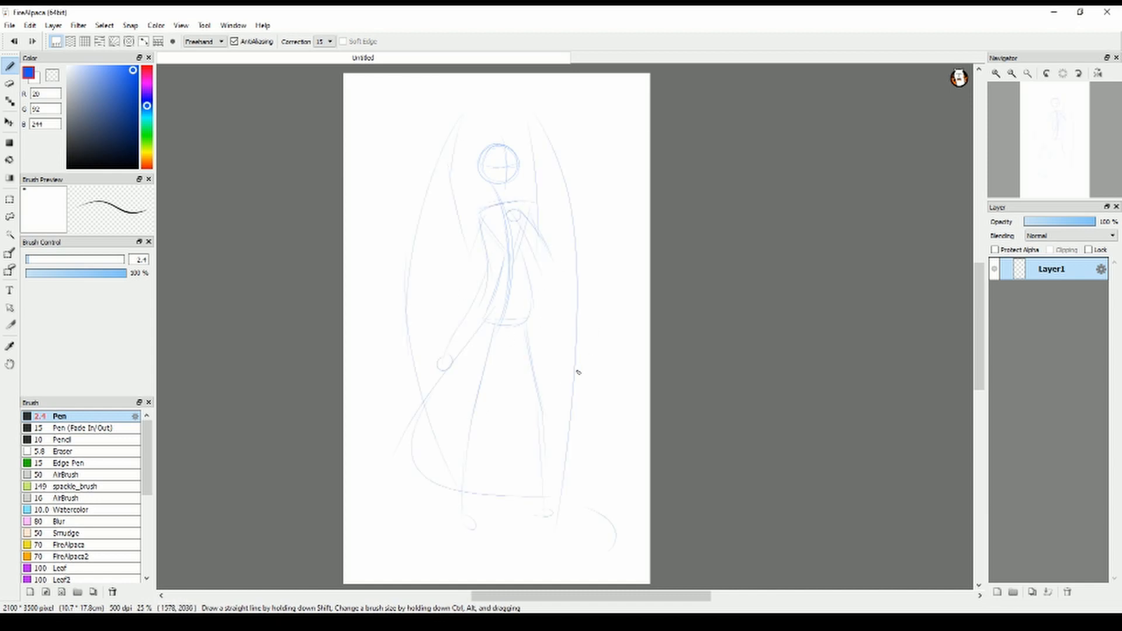
Enlarge the rough figure to fill the canvas, shift it down slightly, and extend the tail guide line
{"action": "key", "text": "ctrl+t"}
{"action": "left_click_drag", "start_coordinate": [392, 91], "coordinate": [373, 64]}
{"action": "left_click_drag", "start_coordinate": [616, 531], "coordinate": [635, 556]}
{"action": "left_click", "coordinate": [914, 596]}
{"action": "left_click", "coordinate": [9, 122]}
{"action": "left_click_drag", "start_coordinate": [508, 327], "coordinate": [509, 334]}
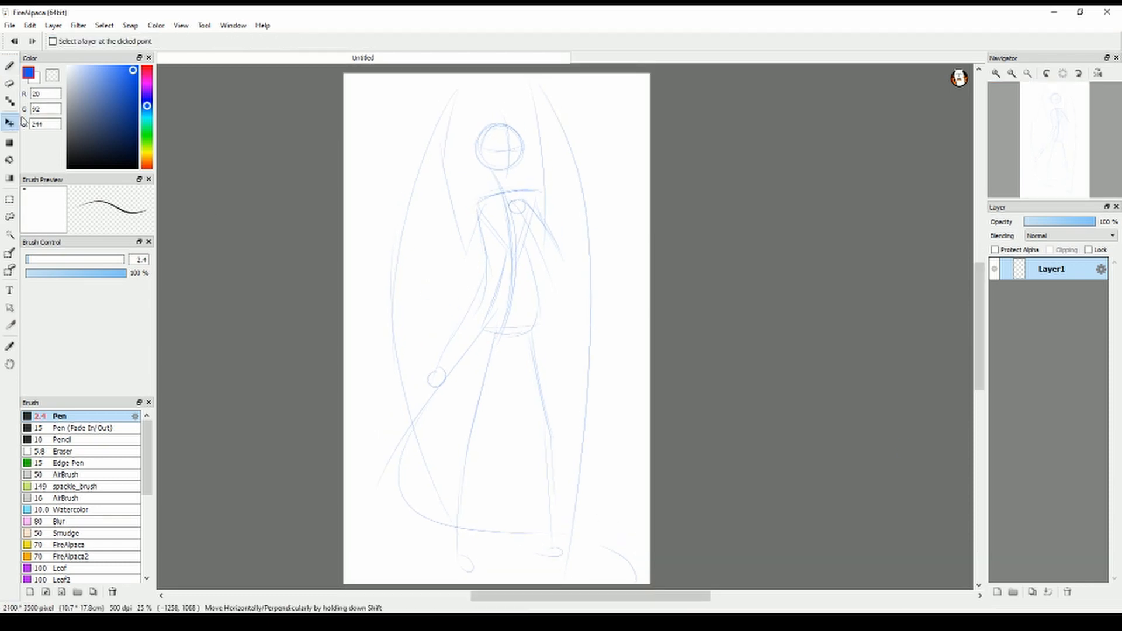
{"action": "left_click", "coordinate": [10, 67]}
{"action": "left_click_drag", "start_coordinate": [559, 534], "coordinate": [585, 565]}
Add a new layer, and sketch muzzle and eye-level guides around the head circle on Layer1
{"action": "left_click", "coordinate": [997, 592]}
{"action": "left_click", "coordinate": [1051, 292]}
{"action": "scroll", "coordinate": [520, 126], "scroll_direction": "up", "scroll_amount": 5}
{"action": "mouse_move", "coordinate": [529, 228]}
{"action": "left_mouse_down"}
{"action": "mouse_move", "coordinate": [648, 324]}
{"action": "mouse_move", "coordinate": [606, 415]}
{"action": "left_mouse_up"}
{"action": "left_click_drag", "start_coordinate": [267, 319], "coordinate": [552, 414]}
{"action": "left_click_drag", "start_coordinate": [309, 279], "coordinate": [568, 262]}
On Layer2, draw the mouth line, the nostril marks and the upper snout contour over the muzzle guide
{"action": "left_click", "coordinate": [1050, 269]}
{"action": "mouse_move", "coordinate": [561, 387]}
{"action": "left_mouse_down"}
{"action": "mouse_move", "coordinate": [476, 354]}
{"action": "mouse_move", "coordinate": [424, 301]}
{"action": "left_mouse_up"}
{"action": "left_click_drag", "start_coordinate": [416, 302], "coordinate": [439, 302]}
{"action": "left_click_drag", "start_coordinate": [582, 340], "coordinate": [591, 343]}
{"action": "left_click_drag", "start_coordinate": [630, 375], "coordinate": [620, 313]}
{"action": "left_click_drag", "start_coordinate": [620, 313], "coordinate": [437, 125]}
{"action": "key", "text": "ctrl+z"}
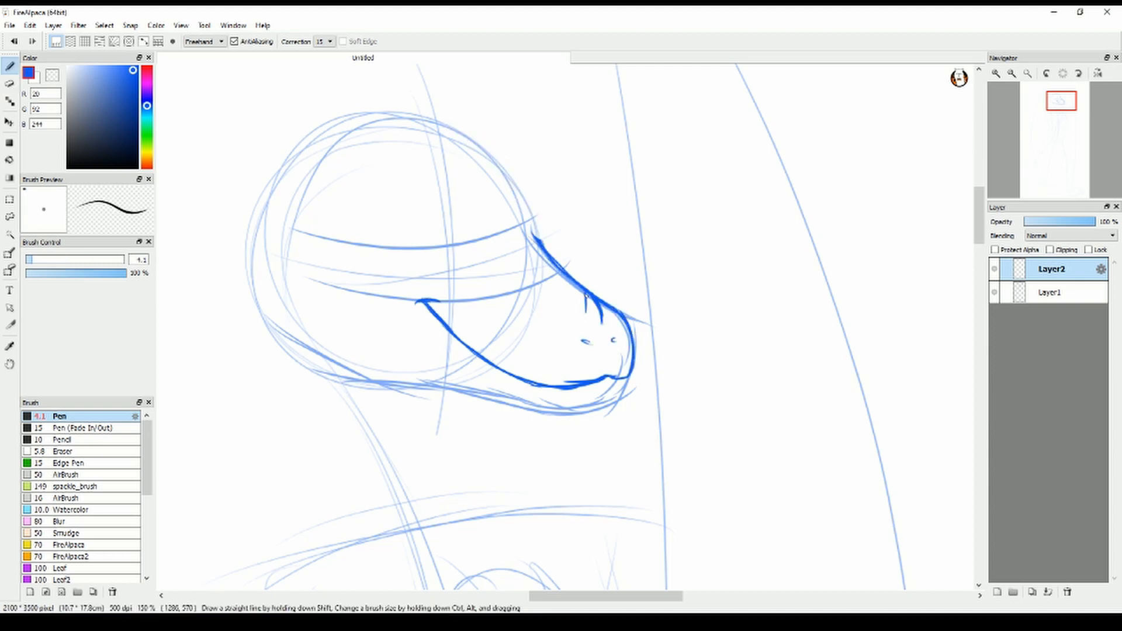
Draw the nose-bridge mark, chin, lower jaw and cheek line of the head
{"action": "left_click_drag", "start_coordinate": [586, 297], "coordinate": [601, 320]}
{"action": "left_click_drag", "start_coordinate": [625, 378], "coordinate": [611, 404]}
{"action": "mouse_move", "coordinate": [623, 395]}
{"action": "left_mouse_down"}
{"action": "mouse_move", "coordinate": [526, 408]}
{"action": "mouse_move", "coordinate": [488, 393]}
{"action": "left_mouse_up"}
{"action": "left_click_drag", "start_coordinate": [528, 406], "coordinate": [339, 384]}
{"action": "left_click_drag", "start_coordinate": [256, 268], "coordinate": [403, 387]}
{"action": "left_click_drag", "start_coordinate": [471, 290], "coordinate": [551, 316]}
{"action": "left_click_drag", "start_coordinate": [555, 319], "coordinate": [552, 335]}
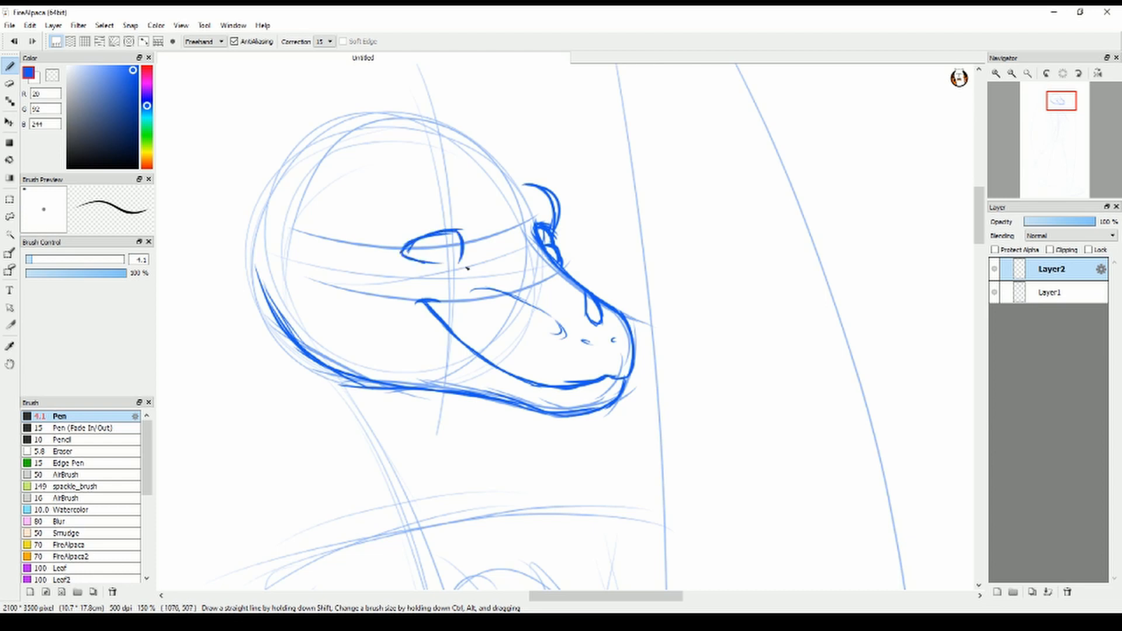
Draw the near eye with its heavy lash lines and the arched brow ridge above it
{"action": "left_click_drag", "start_coordinate": [416, 257], "coordinate": [480, 280]}
{"action": "left_click_drag", "start_coordinate": [362, 251], "coordinate": [409, 243]}
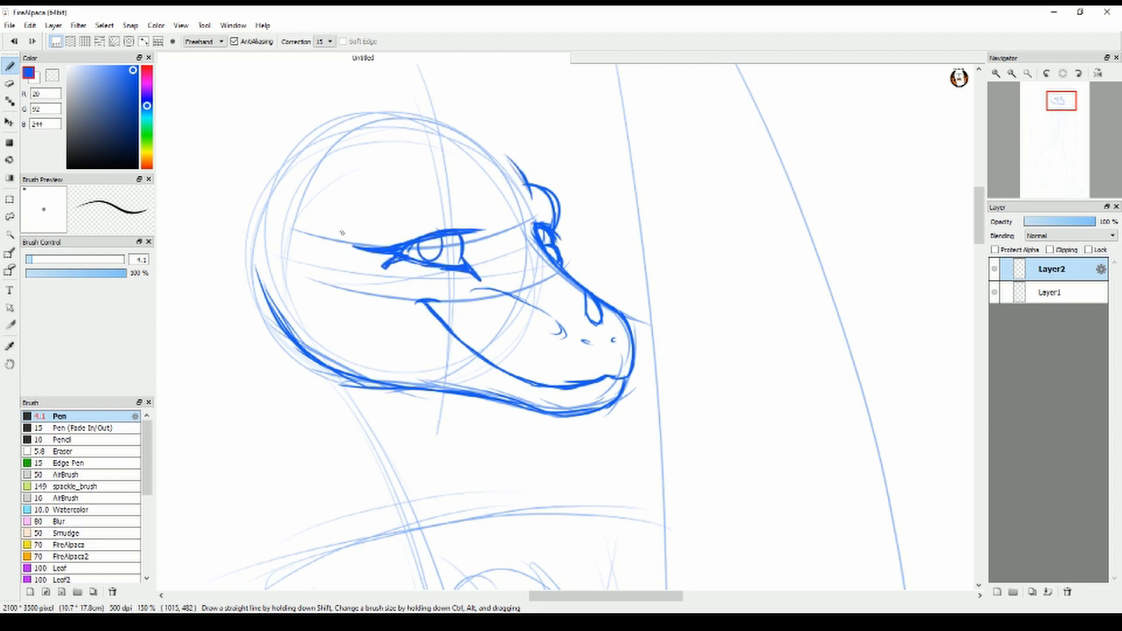
{"action": "left_click_drag", "start_coordinate": [343, 229], "coordinate": [492, 198]}
{"action": "left_click_drag", "start_coordinate": [430, 173], "coordinate": [490, 217]}
{"action": "left_click_drag", "start_coordinate": [329, 227], "coordinate": [359, 219]}
Clean up the far eye's outline, and draw the forehead contour and the curved back of the head
{"action": "key", "text": "e"}
{"action": "mouse_move", "coordinate": [546, 225]}
{"action": "left_mouse_down"}
{"action": "mouse_move", "coordinate": [562, 263]}
{"action": "mouse_move", "coordinate": [553, 236]}
{"action": "left_mouse_up"}
{"action": "key", "text": "b"}
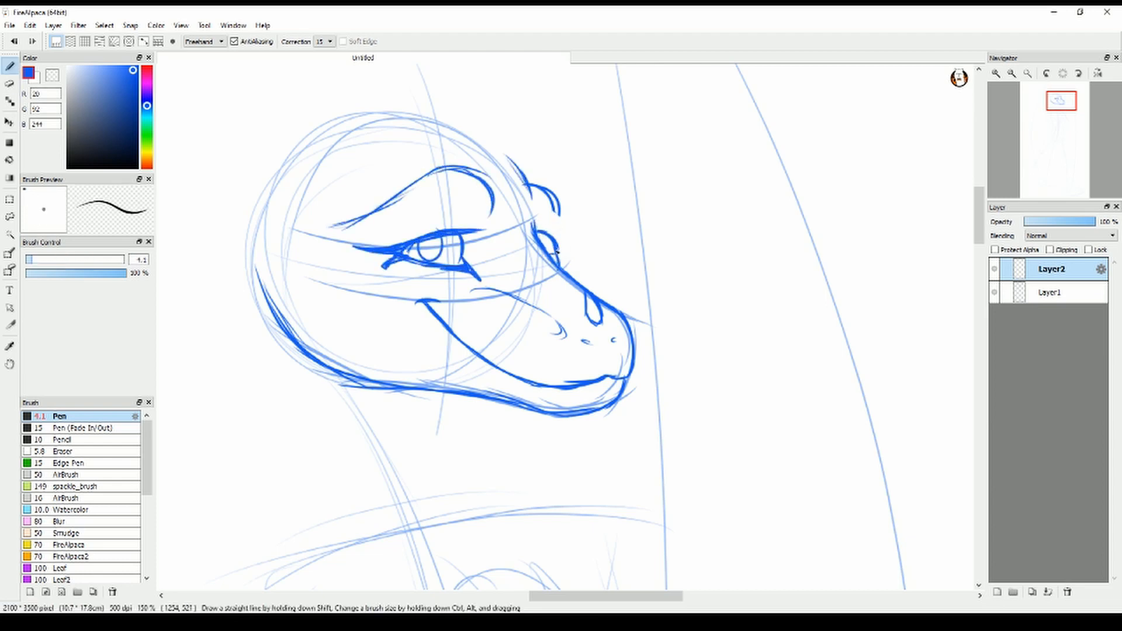
{"action": "left_click_drag", "start_coordinate": [447, 113], "coordinate": [532, 228]}
{"action": "mouse_move", "coordinate": [377, 129]}
{"action": "left_mouse_down"}
{"action": "mouse_move", "coordinate": [301, 105]}
{"action": "mouse_move", "coordinate": [285, 257]}
{"action": "left_mouse_up"}
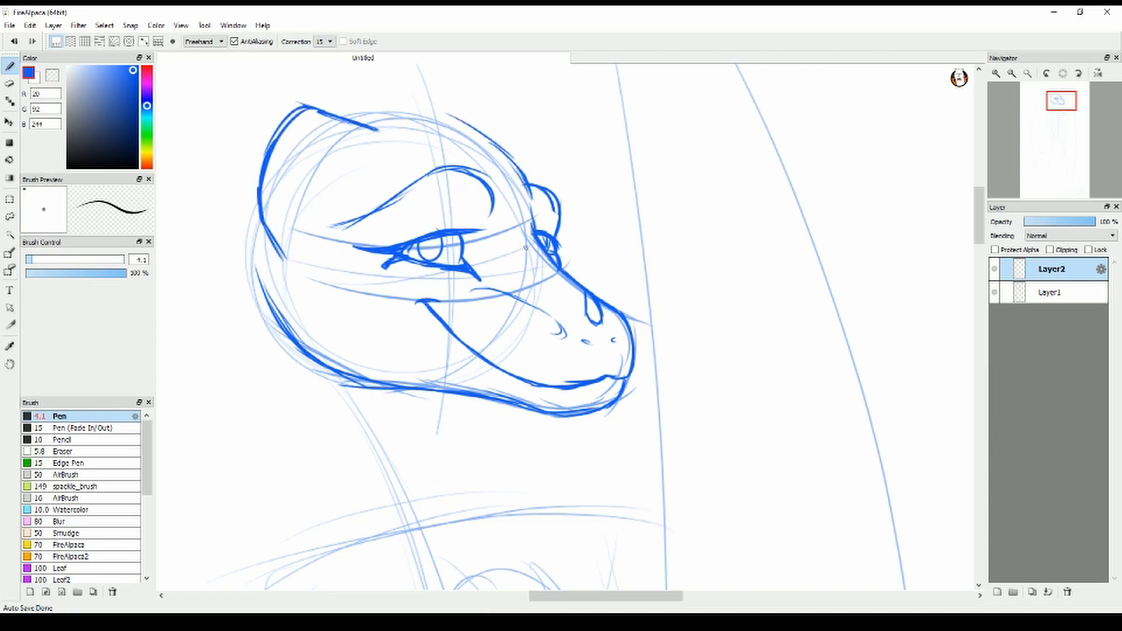
Erase part of the jaw outline and redraw the back of the head and the underside of the jaw
{"action": "left_click_drag", "start_coordinate": [525, 248], "coordinate": [599, 253]}
{"action": "key", "text": "e"}
{"action": "left_click_drag", "start_coordinate": [331, 278], "coordinate": [539, 399]}
{"action": "key", "text": "b"}
{"action": "left_click_drag", "start_coordinate": [350, 256], "coordinate": [358, 292]}
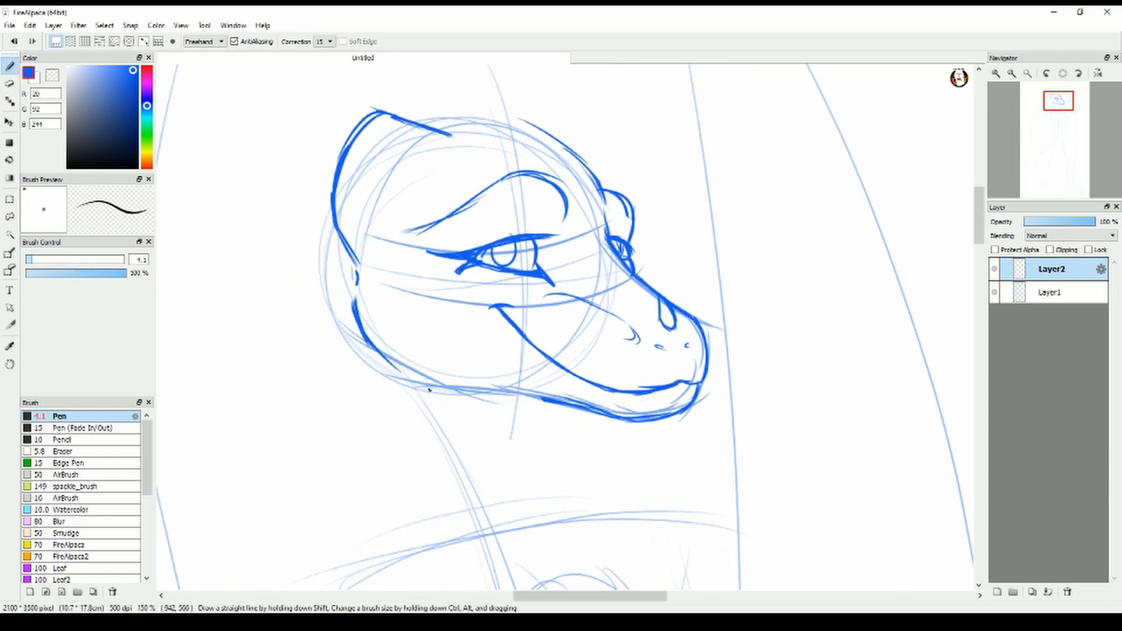
{"action": "left_click_drag", "start_coordinate": [429, 390], "coordinate": [526, 389]}
{"action": "left_click_drag", "start_coordinate": [371, 346], "coordinate": [543, 398]}
Erase the mouth line and redraw it with its corner slightly farther forward on the muzzle
{"action": "key", "text": "e"}
{"action": "mouse_move", "coordinate": [495, 307]}
{"action": "left_mouse_down"}
{"action": "mouse_move", "coordinate": [608, 376]}
{"action": "mouse_move", "coordinate": [698, 383]}
{"action": "mouse_move", "coordinate": [656, 395]}
{"action": "left_mouse_up"}
{"action": "key", "text": "b"}
{"action": "mouse_move", "coordinate": [671, 393]}
{"action": "left_mouse_down"}
{"action": "mouse_move", "coordinate": [564, 346]}
{"action": "mouse_move", "coordinate": [511, 300]}
{"action": "left_mouse_up"}
Rework the far eye and its protruding brow, and redraw the contours of the crown and snout
{"action": "key", "text": "e"}
{"action": "key", "text": "b"}
{"action": "left_click_drag", "start_coordinate": [628, 272], "coordinate": [627, 200]}
{"action": "key", "text": "e"}
{"action": "mouse_move", "coordinate": [634, 234]}
{"action": "left_mouse_down"}
{"action": "mouse_move", "coordinate": [613, 182]}
{"action": "mouse_move", "coordinate": [638, 252]}
{"action": "mouse_move", "coordinate": [638, 227]}
{"action": "left_mouse_up"}
{"action": "key", "text": "b"}
{"action": "left_click_drag", "start_coordinate": [605, 190], "coordinate": [639, 233]}
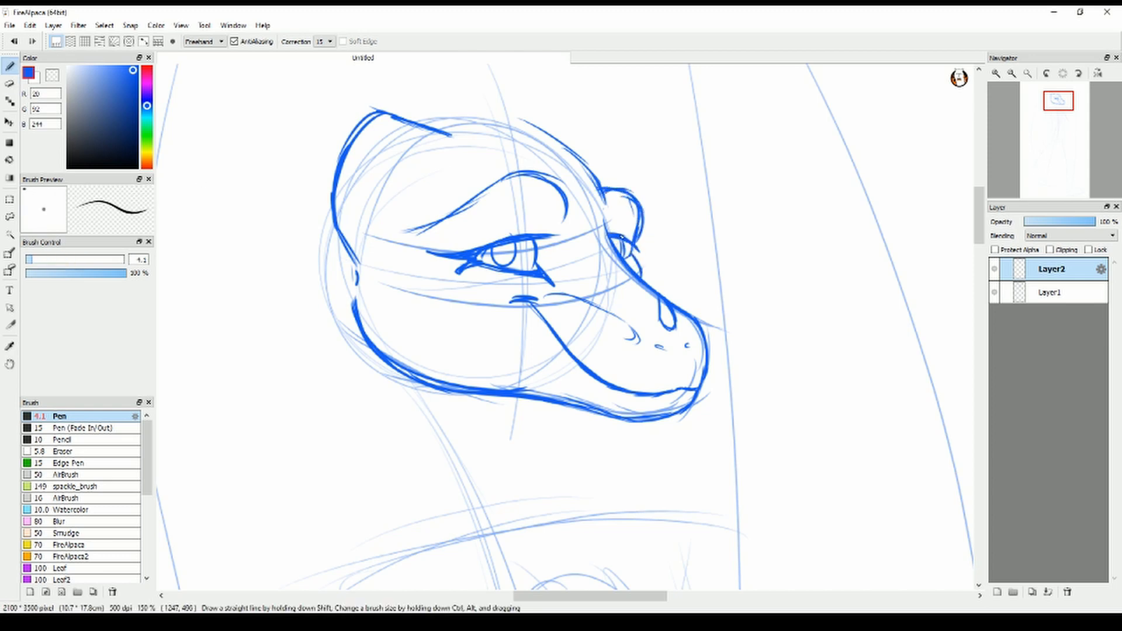
{"action": "mouse_move", "coordinate": [489, 148]}
{"action": "left_mouse_down"}
{"action": "mouse_move", "coordinate": [603, 320]}
{"action": "mouse_move", "coordinate": [657, 298]}
{"action": "left_mouse_up"}
{"action": "left_click_drag", "start_coordinate": [542, 300], "coordinate": [705, 335]}
Draw a long pointed horn sweeping backward and up from the back of the head
{"action": "scroll", "coordinate": [494, 289], "scroll_direction": "down", "scroll_amount": 2}
{"action": "left_click_drag", "start_coordinate": [505, 292], "coordinate": [318, 223]}
{"action": "left_click_drag", "start_coordinate": [317, 225], "coordinate": [415, 276]}
{"action": "mouse_move", "coordinate": [340, 240]}
{"action": "left_mouse_down"}
{"action": "mouse_move", "coordinate": [474, 331]}
{"action": "mouse_move", "coordinate": [483, 361]}
{"action": "left_mouse_up"}
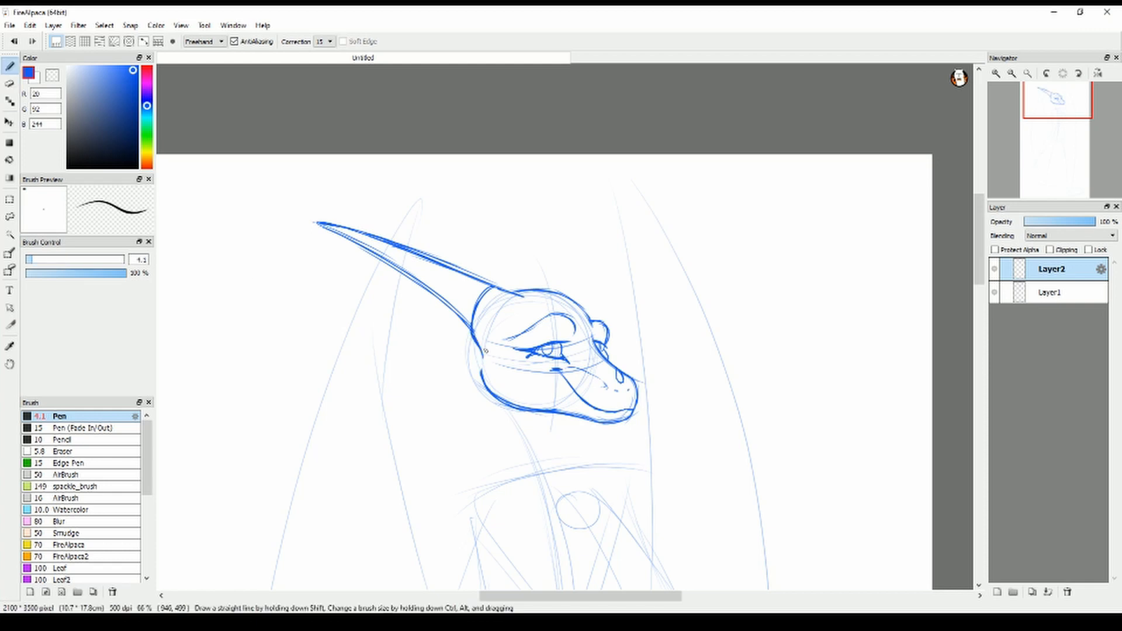
Reinforce the contour at the brow, and draw the front and back lines of the neck
{"action": "scroll", "coordinate": [559, 485], "scroll_direction": "up", "scroll_amount": 1}
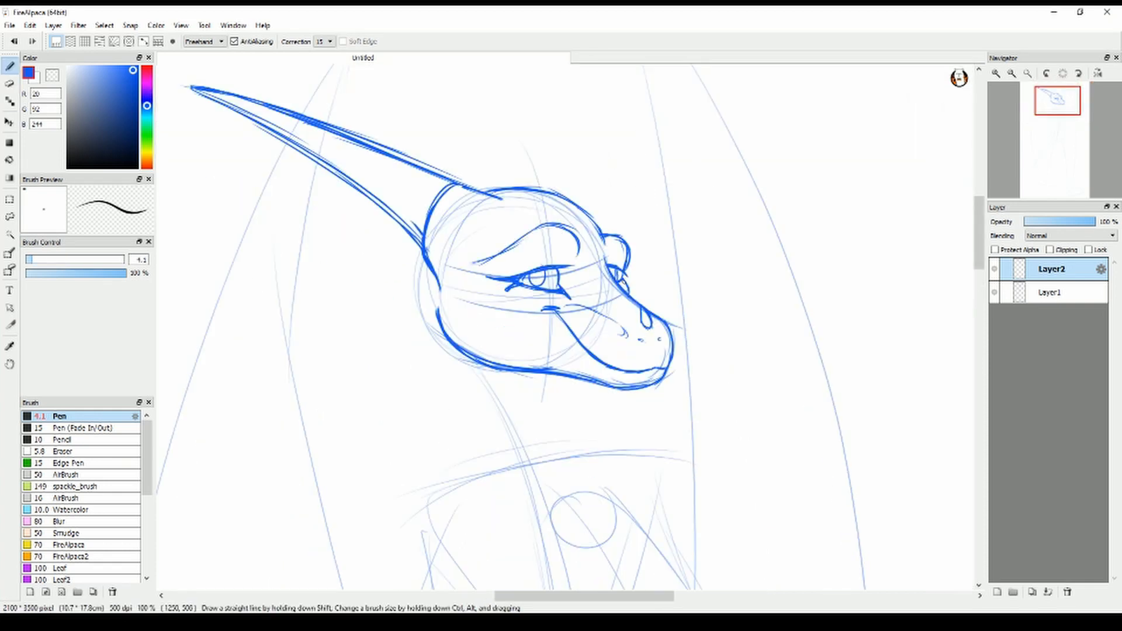
{"action": "left_click_drag", "start_coordinate": [587, 215], "coordinate": [613, 236]}
{"action": "left_click_drag", "start_coordinate": [428, 263], "coordinate": [438, 346]}
{"action": "left_click_drag", "start_coordinate": [429, 283], "coordinate": [503, 464]}
{"action": "left_click_drag", "start_coordinate": [539, 374], "coordinate": [538, 404]}
{"action": "left_click_drag", "start_coordinate": [563, 377], "coordinate": [608, 446]}
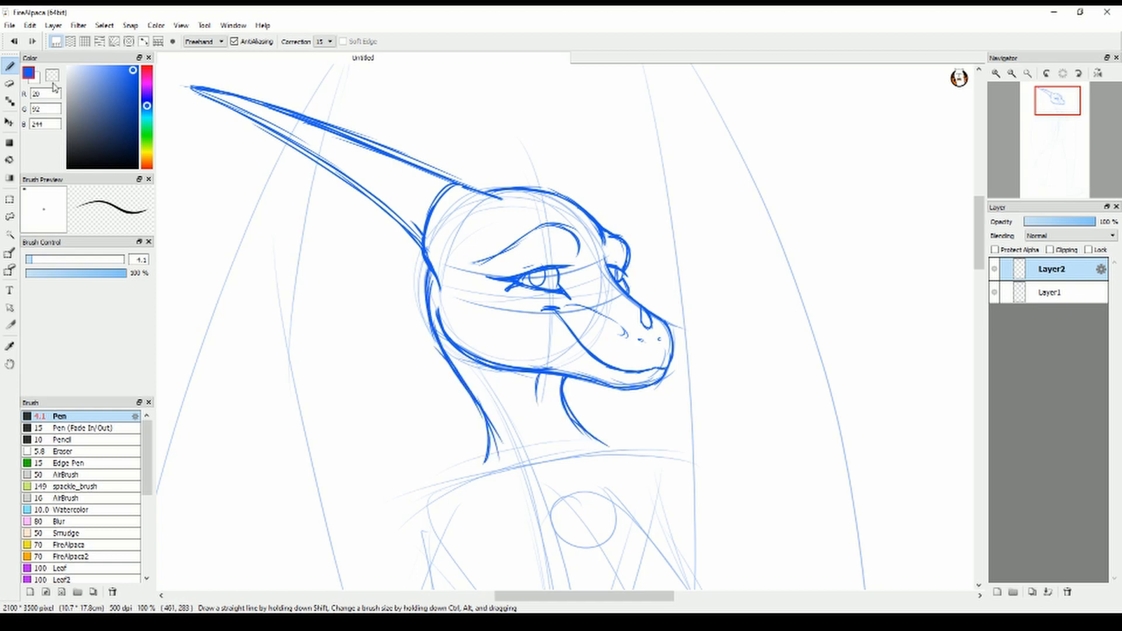
Clean up the back of the neck and jaw, and redraw the neck running into the shoulder and collarbone
{"action": "key", "text": "e"}
{"action": "left_click_drag", "start_coordinate": [499, 461], "coordinate": [458, 374]}
{"action": "left_click_drag", "start_coordinate": [509, 366], "coordinate": [440, 310]}
{"action": "key", "text": "b"}
{"action": "left_click_drag", "start_coordinate": [453, 359], "coordinate": [475, 467]}
{"action": "left_click_drag", "start_coordinate": [484, 370], "coordinate": [526, 409]}
{"action": "left_click_drag", "start_coordinate": [540, 463], "coordinate": [556, 468]}
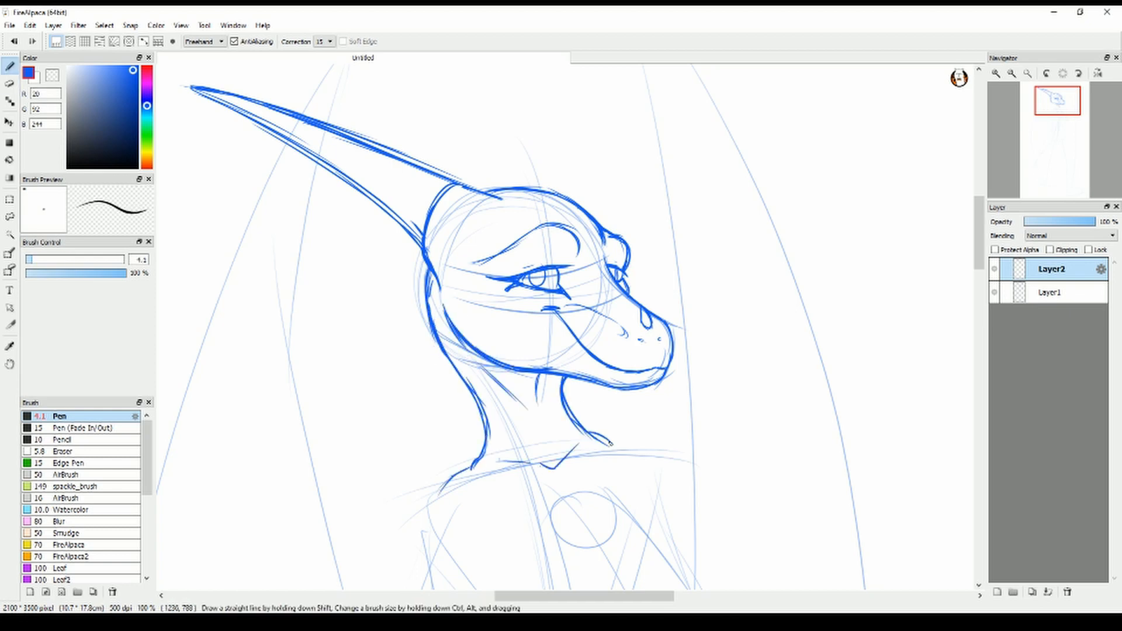
Draw a short curved spike rising from the forehead just above the far brow
{"action": "left_click_drag", "start_coordinate": [978, 246], "coordinate": [978, 228]}
{"action": "left_click_drag", "start_coordinate": [600, 346], "coordinate": [595, 364]}
{"action": "left_click_drag", "start_coordinate": [605, 323], "coordinate": [671, 226]}
{"action": "left_click_drag", "start_coordinate": [670, 236], "coordinate": [609, 342]}
{"action": "left_click_drag", "start_coordinate": [605, 323], "coordinate": [591, 362]}
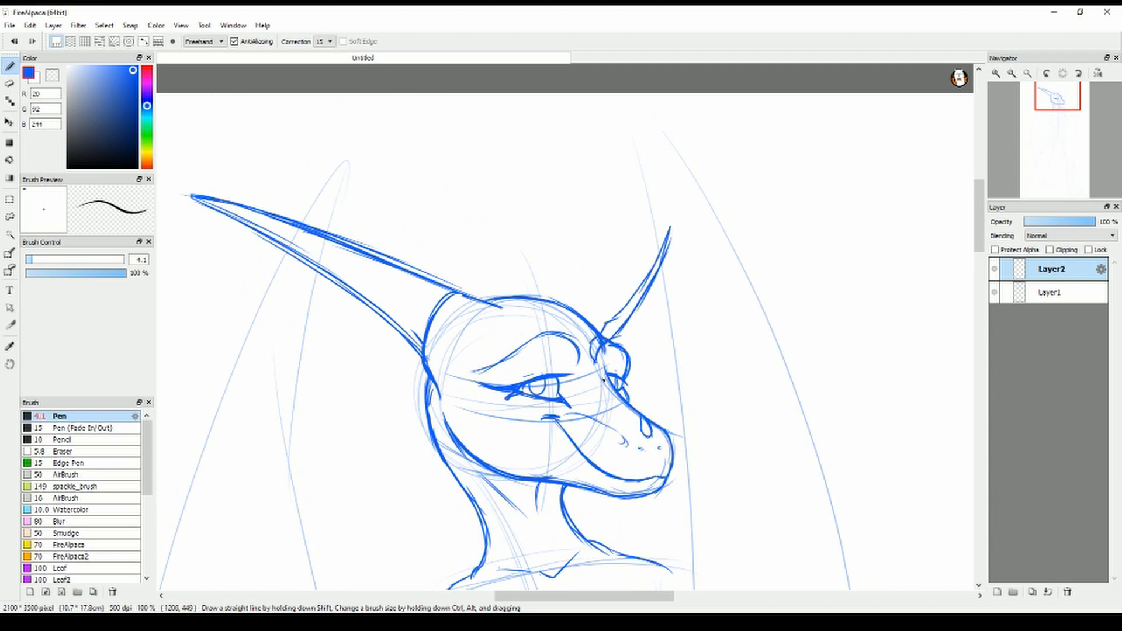
Draw a taller second spike on top of the head and connect it to the forehead spike with a curved membrane
{"action": "left_click_drag", "start_coordinate": [590, 202], "coordinate": [565, 314]}
{"action": "left_click_drag", "start_coordinate": [555, 280], "coordinate": [586, 126]}
{"action": "left_click_drag", "start_coordinate": [555, 282], "coordinate": [565, 318]}
{"action": "left_click_drag", "start_coordinate": [590, 161], "coordinate": [659, 259]}
{"action": "left_click_drag", "start_coordinate": [564, 315], "coordinate": [590, 350]}
Draw a third crest spike at the crown and join it to the middle spike with a sagging membrane edge
{"action": "left_click_drag", "start_coordinate": [427, 111], "coordinate": [504, 301]}
{"action": "left_click_drag", "start_coordinate": [476, 207], "coordinate": [492, 304]}
{"action": "left_click_drag", "start_coordinate": [453, 138], "coordinate": [585, 153]}
Add the far horn and its membrane behind the crest, and a webbed frill spine below the near horn
{"action": "left_click_drag", "start_coordinate": [295, 203], "coordinate": [412, 267]}
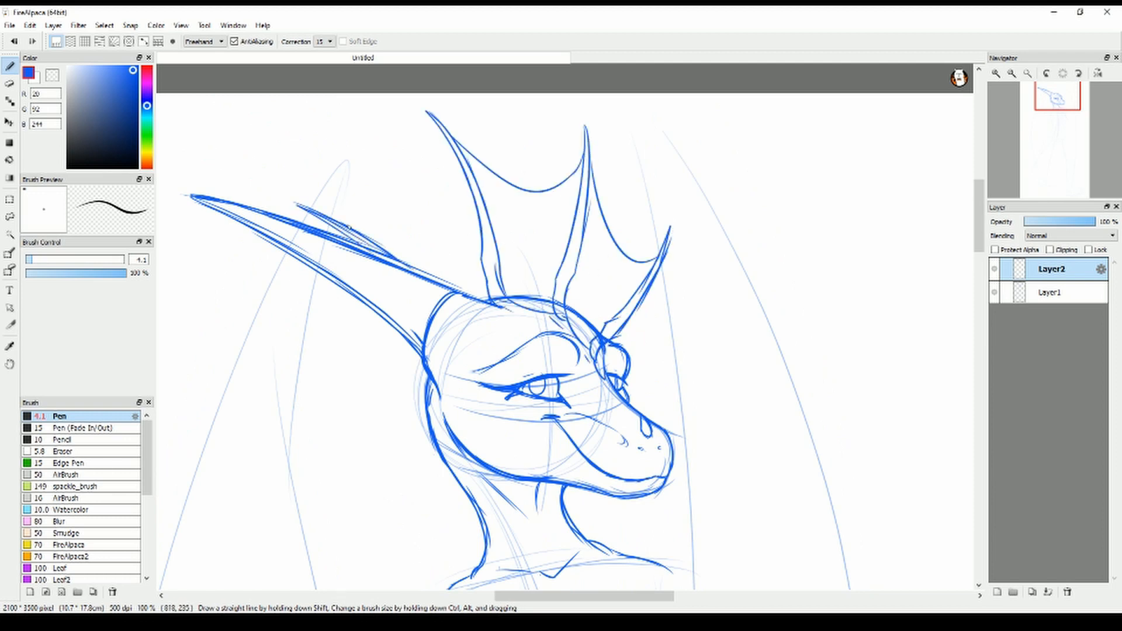
{"action": "left_click_drag", "start_coordinate": [338, 221], "coordinate": [470, 182]}
{"action": "left_click_drag", "start_coordinate": [428, 383], "coordinate": [293, 371]}
{"action": "left_click_drag", "start_coordinate": [358, 298], "coordinate": [363, 344]}
{"action": "mouse_move", "coordinate": [456, 194]}
{"action": "left_mouse_down"}
{"action": "mouse_move", "coordinate": [354, 108]}
{"action": "mouse_move", "coordinate": [458, 161]}
{"action": "left_mouse_up"}
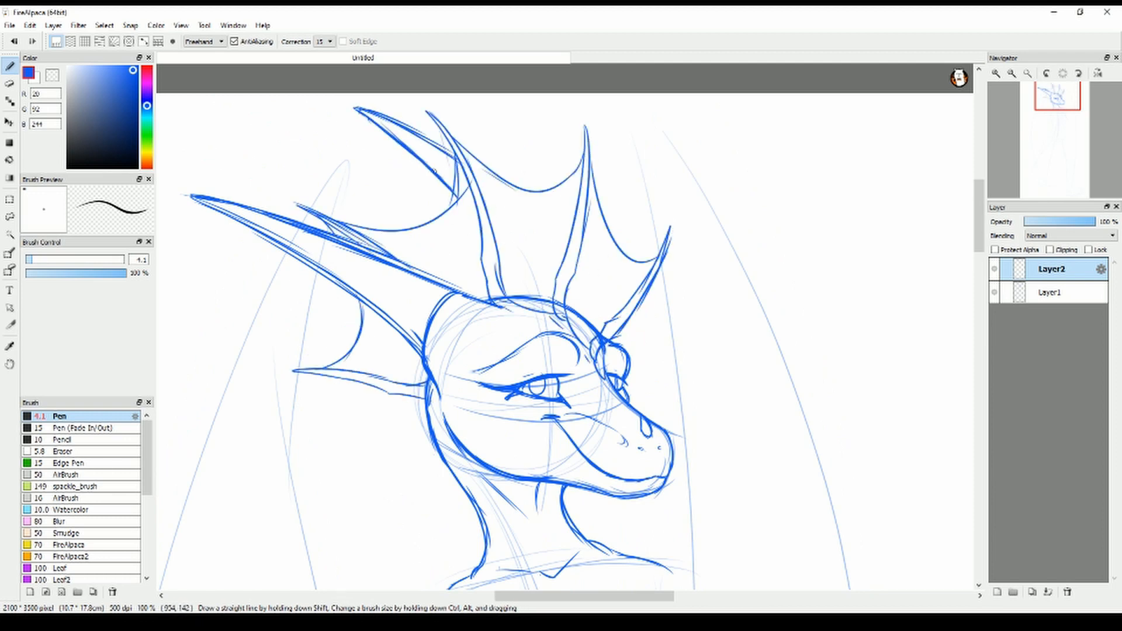
Erase the far horn's tip and redraw its tapered upper and lower edges
{"action": "key", "text": "e"}
{"action": "left_click_drag", "start_coordinate": [355, 109], "coordinate": [451, 190]}
{"action": "key", "text": "b"}
{"action": "left_click_drag", "start_coordinate": [372, 149], "coordinate": [444, 210]}
{"action": "left_click_drag", "start_coordinate": [397, 169], "coordinate": [319, 113]}
{"action": "left_click_drag", "start_coordinate": [318, 111], "coordinate": [456, 160]}
{"action": "left_click_drag", "start_coordinate": [383, 155], "coordinate": [448, 216]}
Save the drawing under the file name Stream 04
{"action": "left_click_drag", "start_coordinate": [978, 216], "coordinate": [979, 268]}
{"action": "key", "text": "ctrl+s"}
{"action": "type", "text": "Stream 04"}
{"action": "key", "text": "Return"}
{"action": "key", "text": "alt+Tab"}
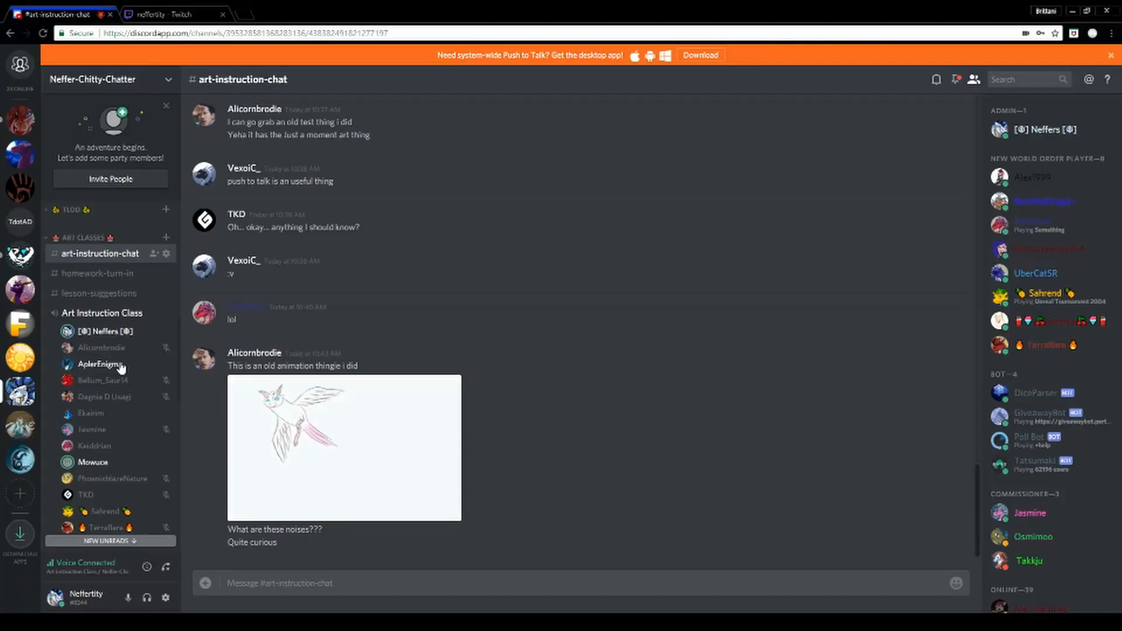
{"action": "key", "text": "alt+Tab"}
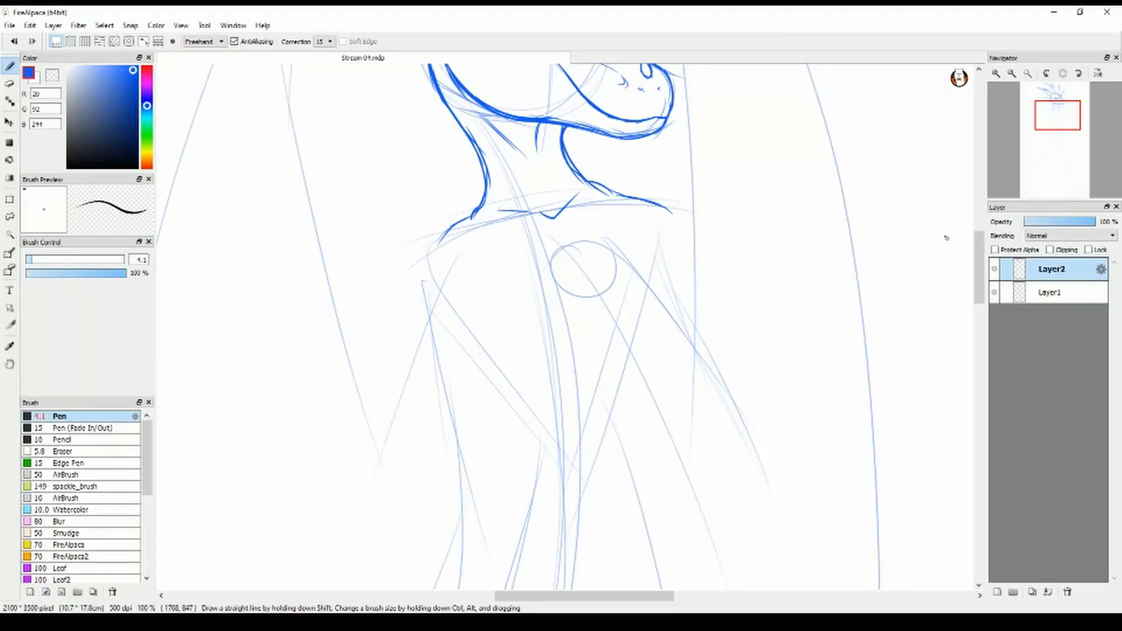
Try out chest contours and side lines running toward the waist, undoing and erasing stray strokes
{"action": "scroll", "coordinate": [634, 202], "scroll_direction": "down", "scroll_amount": 2}
{"action": "key", "text": "ctrl+z"}
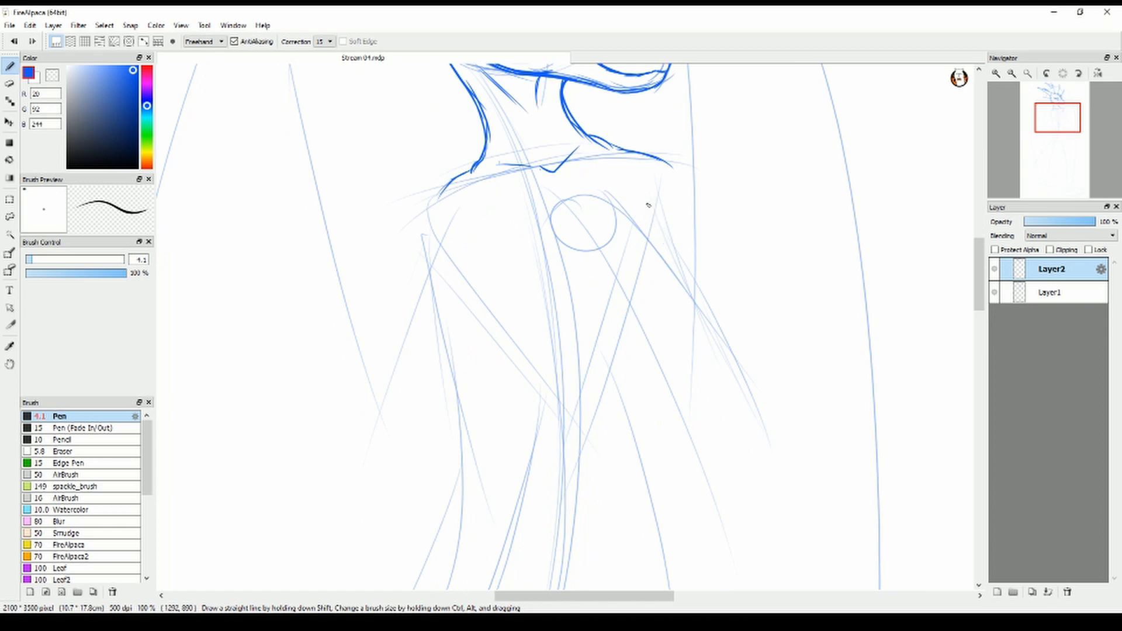
{"action": "left_click_drag", "start_coordinate": [656, 222], "coordinate": [623, 319]}
{"action": "key", "text": "ctrl+z"}
{"action": "left_click_drag", "start_coordinate": [506, 298], "coordinate": [567, 310]}
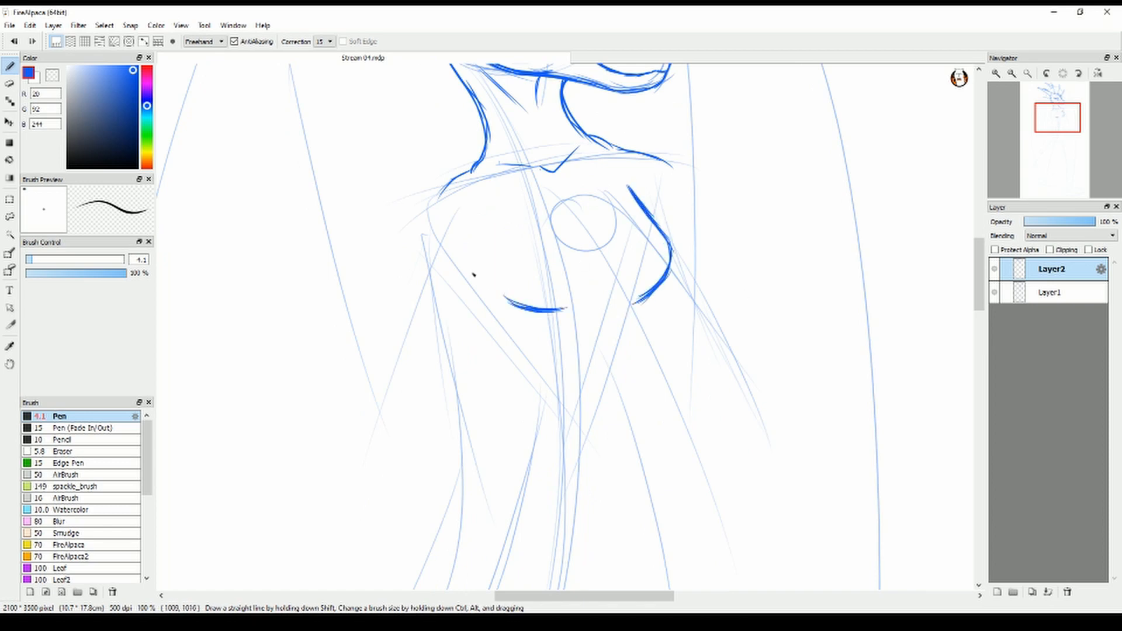
{"action": "left_click_drag", "start_coordinate": [459, 225], "coordinate": [519, 350]}
{"action": "left_click_drag", "start_coordinate": [535, 312], "coordinate": [565, 315]}
{"action": "left_click_drag", "start_coordinate": [658, 289], "coordinate": [647, 383]}
{"action": "left_click_drag", "start_coordinate": [509, 333], "coordinate": [521, 477]}
{"action": "mouse_move", "coordinate": [645, 333]}
{"action": "left_mouse_down"}
{"action": "mouse_move", "coordinate": [663, 462]}
{"action": "mouse_move", "coordinate": [646, 318]}
{"action": "left_mouse_up"}
{"action": "key", "text": "e"}
{"action": "left_click_drag", "start_coordinate": [521, 470], "coordinate": [514, 338]}
{"action": "key", "text": "alt+Tab"}
{"action": "right_click", "coordinate": [117, 366]}
{"action": "key", "text": "alt+Tab"}
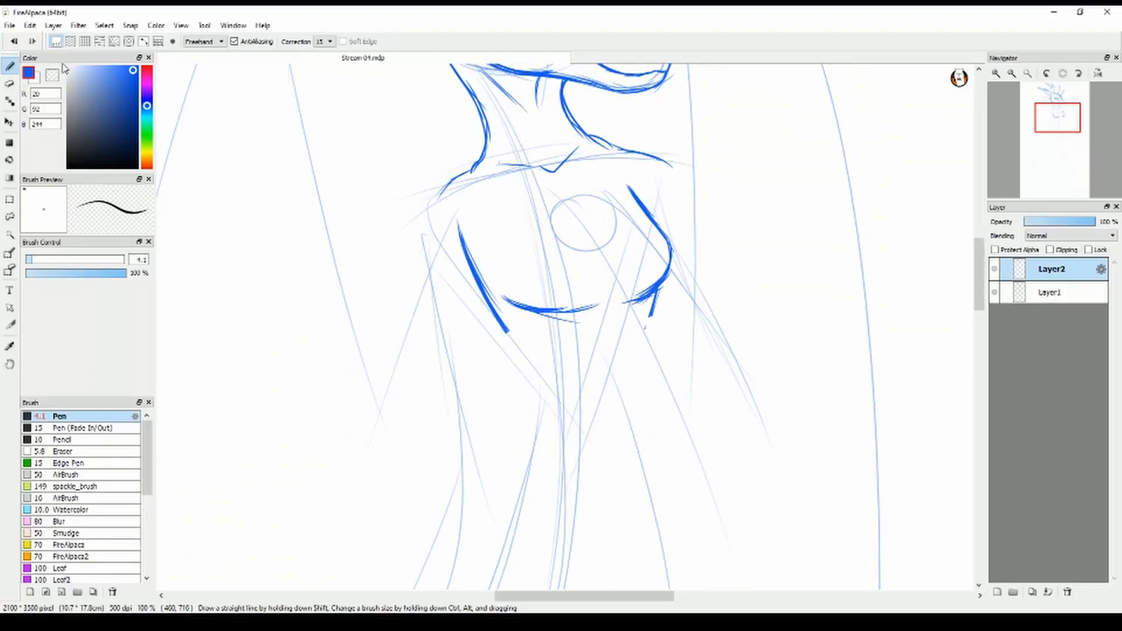
Draw the front waist and hip line downward from beneath the chest
{"action": "scroll", "coordinate": [649, 292], "scroll_direction": "down", "scroll_amount": 1}
{"action": "left_click_drag", "start_coordinate": [662, 219], "coordinate": [638, 361]}
{"action": "left_click_drag", "start_coordinate": [637, 327], "coordinate": [668, 473]}
{"action": "scroll", "coordinate": [529, 303], "scroll_direction": "down", "scroll_amount": 2}
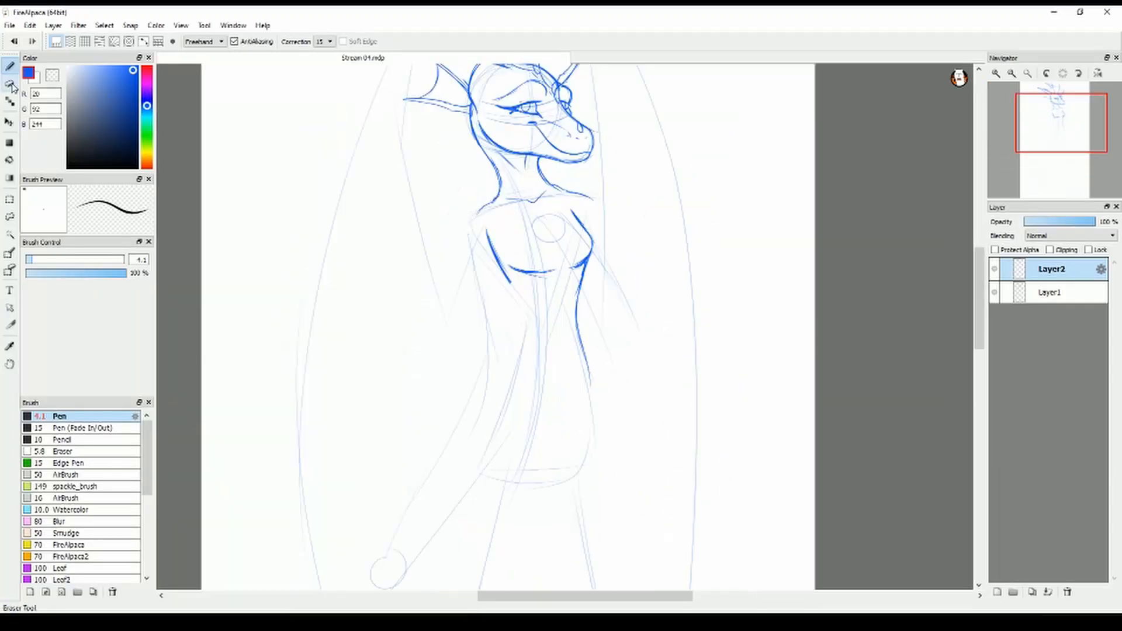
Erase the chest side, underbust and front waist strokes from the torso
{"action": "left_click", "coordinate": [9, 83]}
{"action": "left_click_drag", "start_coordinate": [487, 229], "coordinate": [510, 282]}
{"action": "left_click_drag", "start_coordinate": [508, 266], "coordinate": [556, 269]}
{"action": "mouse_move", "coordinate": [590, 384]}
{"action": "left_mouse_down"}
{"action": "mouse_move", "coordinate": [574, 215]}
{"action": "mouse_move", "coordinate": [579, 296]}
{"action": "left_mouse_up"}
Draw slimmer torso side lines from below the shoulders through the waist to the hips
{"action": "left_click", "coordinate": [10, 66]}
{"action": "left_click_drag", "start_coordinate": [593, 227], "coordinate": [577, 308]}
{"action": "mouse_move", "coordinate": [473, 241]}
{"action": "left_mouse_down"}
{"action": "mouse_move", "coordinate": [506, 307]}
{"action": "mouse_move", "coordinate": [510, 374]}
{"action": "left_mouse_up"}
{"action": "left_click_drag", "start_coordinate": [584, 298], "coordinate": [603, 437]}
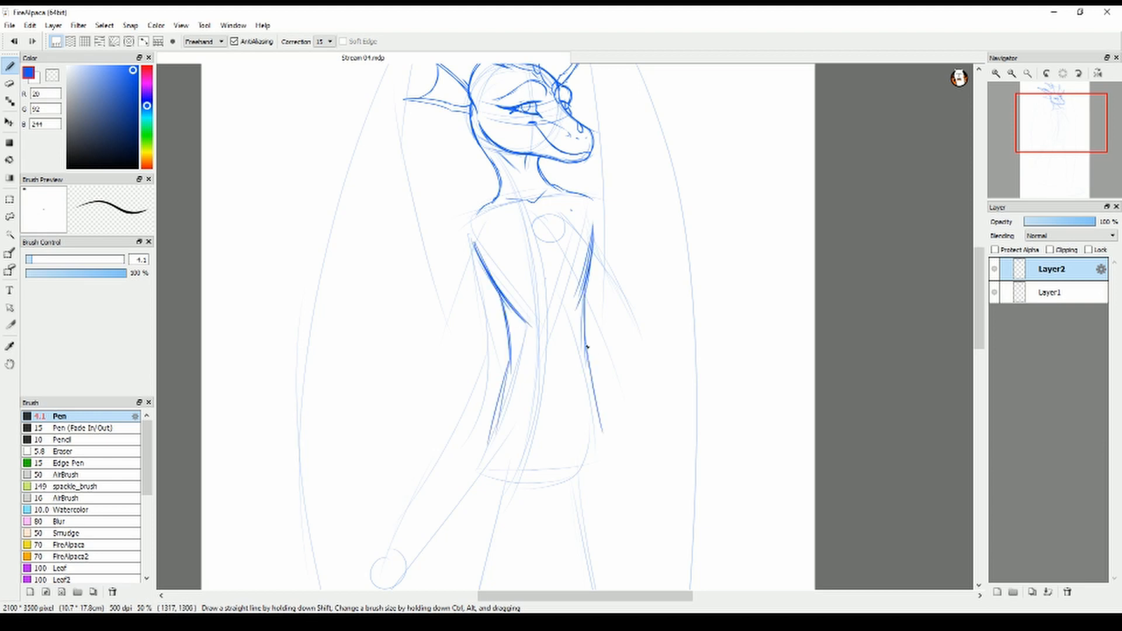
Erase the upper front torso stroke and redraw the far chest contour continuing down the waist to the hip
{"action": "key", "text": "e"}
{"action": "left_click_drag", "start_coordinate": [579, 297], "coordinate": [593, 228]}
{"action": "key", "text": "b"}
{"action": "mouse_move", "coordinate": [579, 217]}
{"action": "left_mouse_down"}
{"action": "mouse_move", "coordinate": [606, 256]}
{"action": "mouse_move", "coordinate": [572, 293]}
{"action": "mouse_move", "coordinate": [605, 467]}
{"action": "left_mouse_up"}
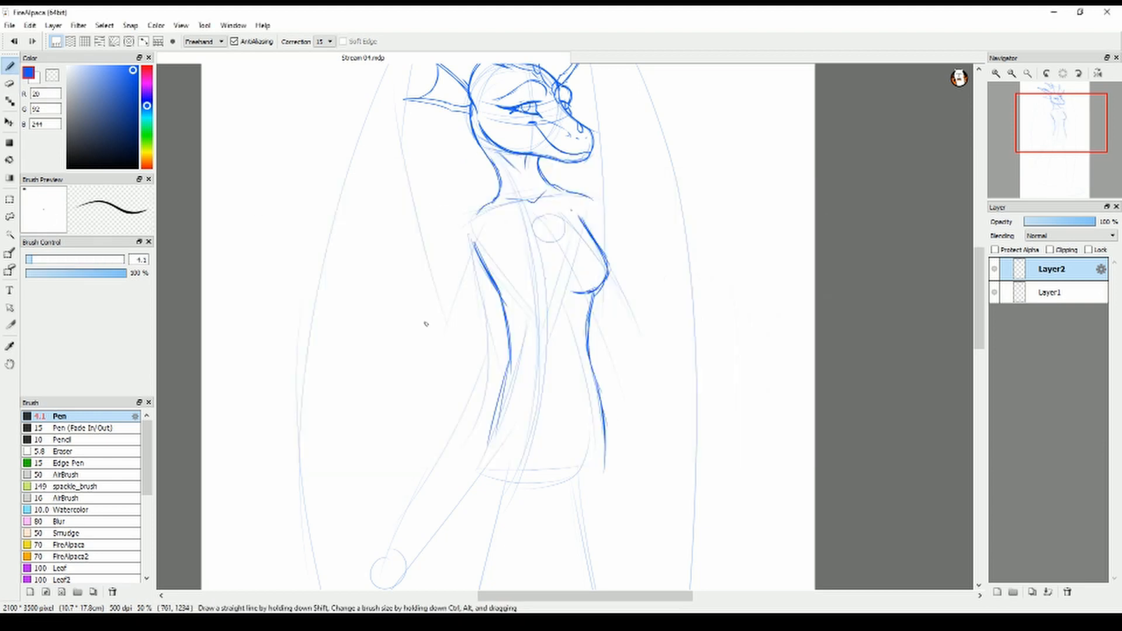
Draw the near chest contour, redo its underside curve, and reinforce the far chest outline
{"action": "left_click_drag", "start_coordinate": [488, 279], "coordinate": [560, 267]}
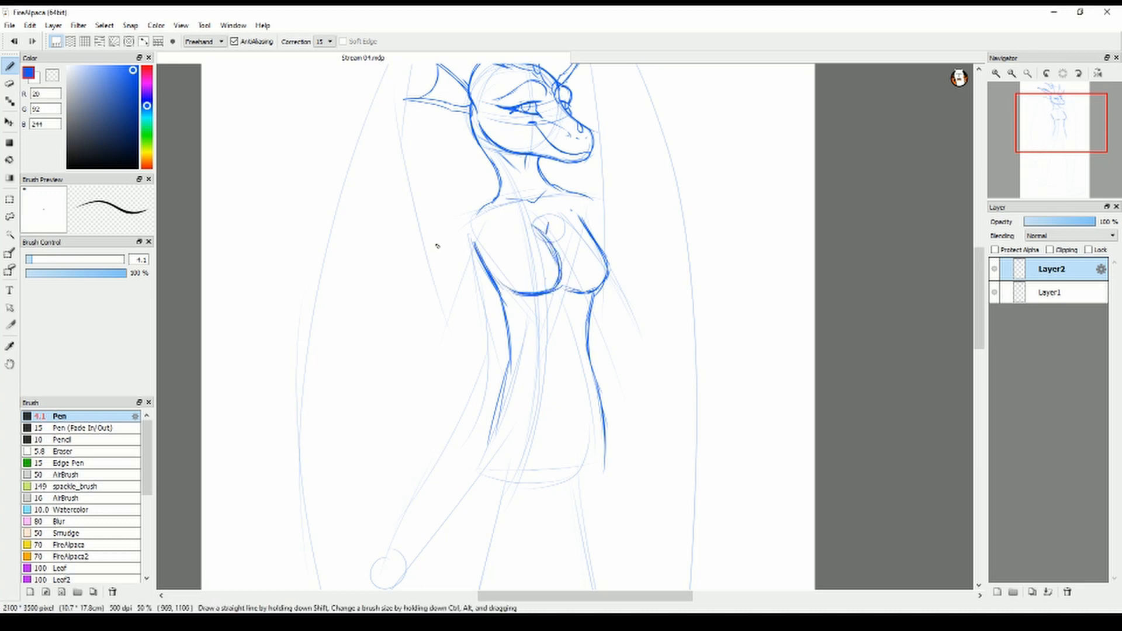
{"action": "key", "text": "ctrl+z"}
{"action": "key", "text": "ctrl+z"}
{"action": "left_click_drag", "start_coordinate": [503, 290], "coordinate": [562, 280]}
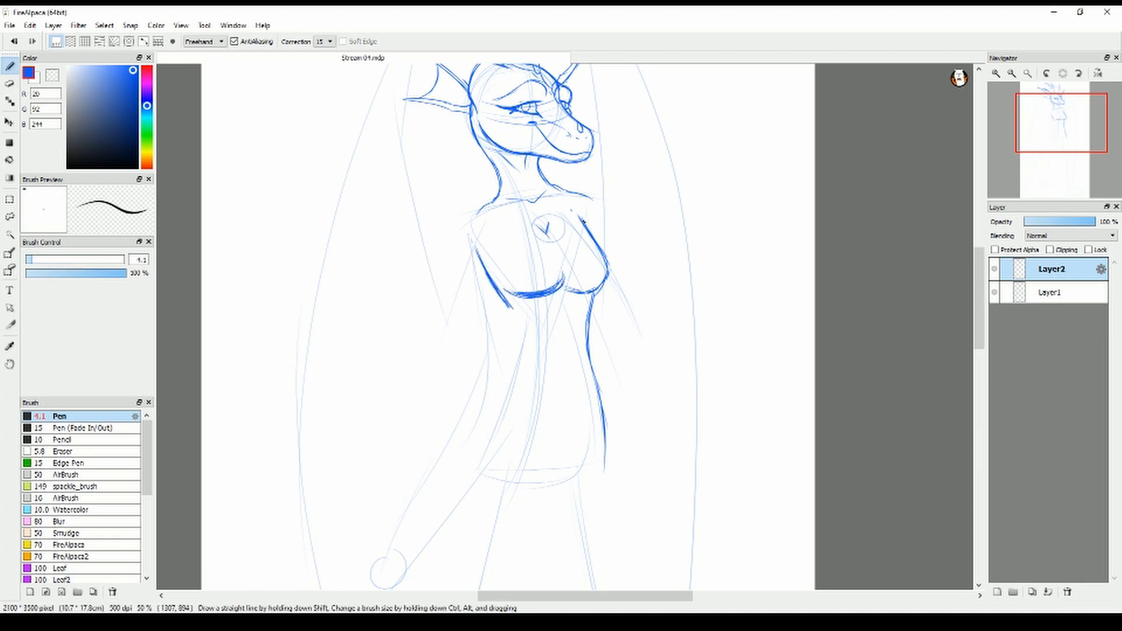
{"action": "left_click_drag", "start_coordinate": [574, 215], "coordinate": [607, 275]}
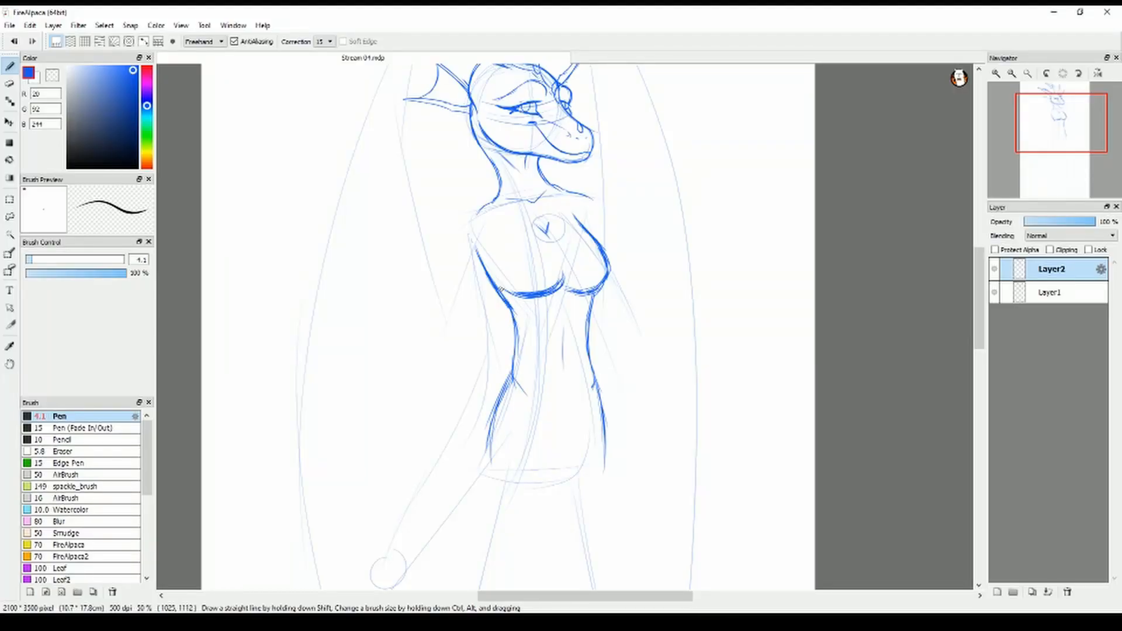
Draw the far shoulder line, and outline the near shoulder and the outer edge of the near arm
{"action": "left_click_drag", "start_coordinate": [602, 232], "coordinate": [581, 191]}
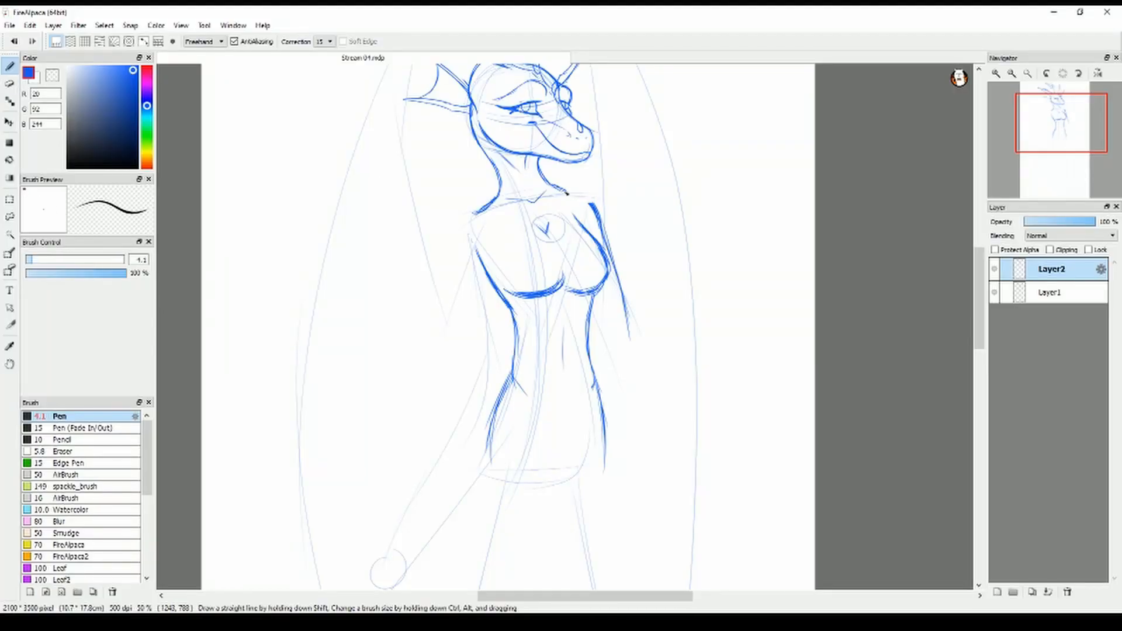
{"action": "mouse_move", "coordinate": [479, 212]}
{"action": "left_mouse_down"}
{"action": "mouse_move", "coordinate": [463, 270]}
{"action": "mouse_move", "coordinate": [487, 271]}
{"action": "mouse_move", "coordinate": [469, 336]}
{"action": "left_mouse_up"}
{"action": "key", "text": "e"}
{"action": "key", "text": "b"}
{"action": "left_click_drag", "start_coordinate": [463, 263], "coordinate": [469, 362]}
{"action": "left_click_drag", "start_coordinate": [466, 361], "coordinate": [432, 450]}
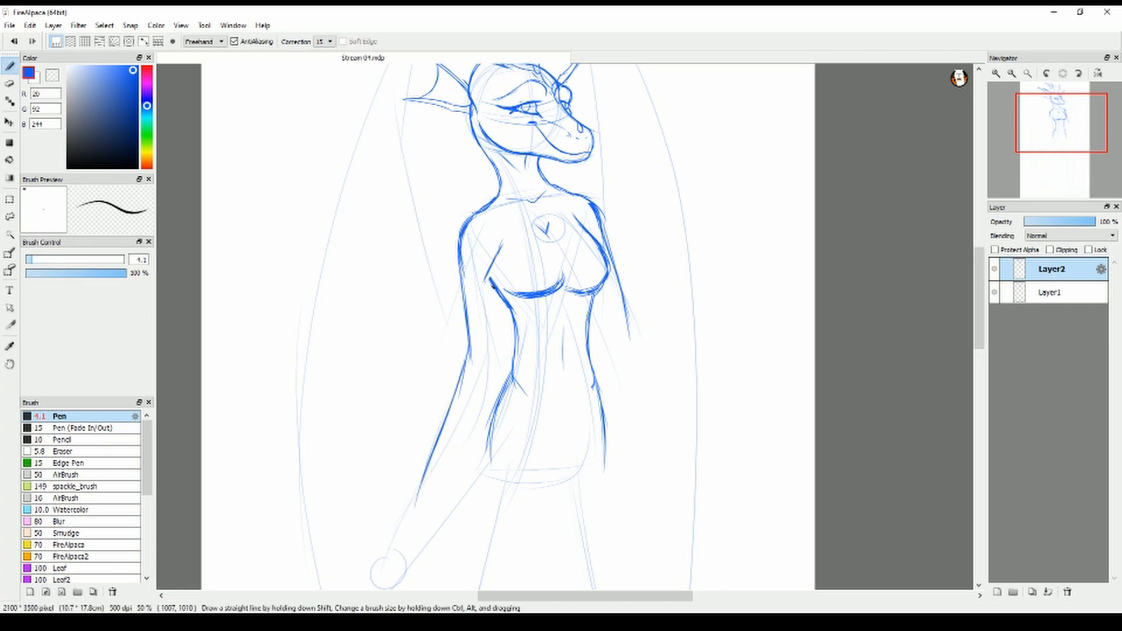
Draw the near arm's inner edge and both sides of its forearm, trimming the forearm's lower end
{"action": "left_click_drag", "start_coordinate": [496, 260], "coordinate": [492, 380]}
{"action": "left_click_drag", "start_coordinate": [491, 363], "coordinate": [436, 485]}
{"action": "left_click_drag", "start_coordinate": [469, 347], "coordinate": [445, 419]}
{"action": "left_click_drag", "start_coordinate": [491, 380], "coordinate": [455, 449]}
{"action": "key", "text": "e"}
{"action": "key", "text": "b"}
Reinforce the near side of the torso and redraw the contour from the waist over the near hip
{"action": "mouse_move", "coordinate": [498, 246]}
{"action": "left_mouse_down"}
{"action": "mouse_move", "coordinate": [483, 284]}
{"action": "mouse_move", "coordinate": [512, 314]}
{"action": "mouse_move", "coordinate": [513, 366]}
{"action": "left_mouse_up"}
{"action": "key", "text": "e"}
{"action": "key", "text": "b"}
{"action": "left_click_drag", "start_coordinate": [510, 369], "coordinate": [490, 467]}
Redo the far waist and hip contour, and draw spiked webbed fins down the back of the neck
{"action": "left_click_drag", "start_coordinate": [595, 373], "coordinate": [592, 398]}
{"action": "left_click_drag", "start_coordinate": [595, 292], "coordinate": [606, 469]}
{"action": "key", "text": "e"}
{"action": "key", "text": "b"}
{"action": "left_click_drag", "start_coordinate": [596, 377], "coordinate": [610, 461]}
{"action": "left_click_drag", "start_coordinate": [474, 147], "coordinate": [427, 170]}
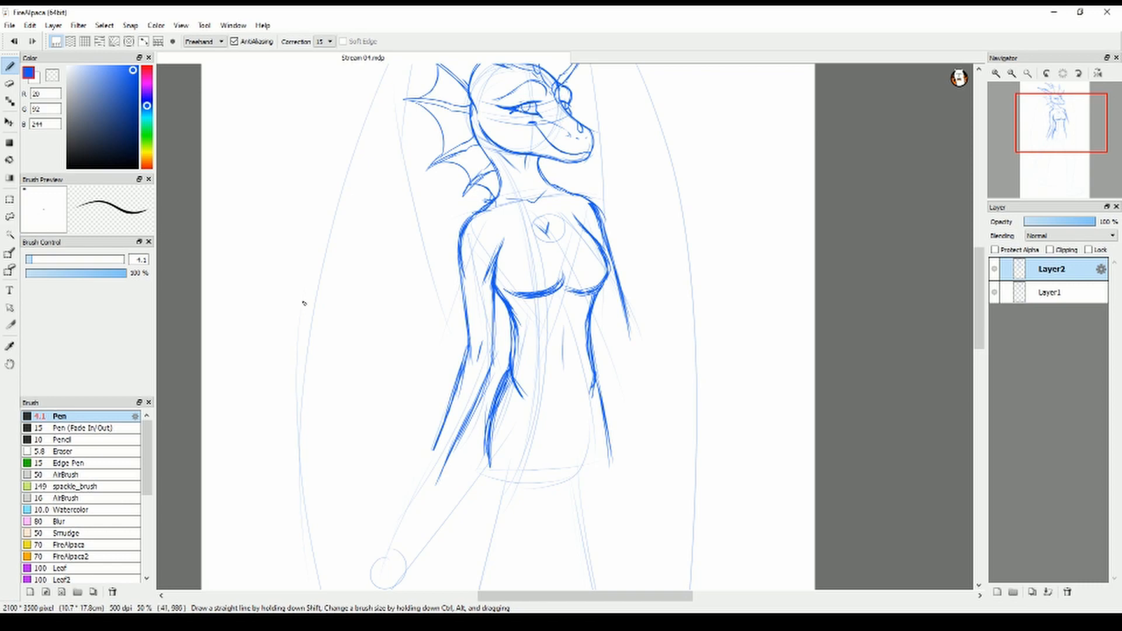
Draw the near hip and both sides of the near thigh down to the knee, with the inner groin curve
{"action": "left_click_drag", "start_coordinate": [981, 332], "coordinate": [980, 380]}
{"action": "left_click_drag", "start_coordinate": [516, 89], "coordinate": [511, 138]}
{"action": "left_click_drag", "start_coordinate": [509, 132], "coordinate": [474, 255]}
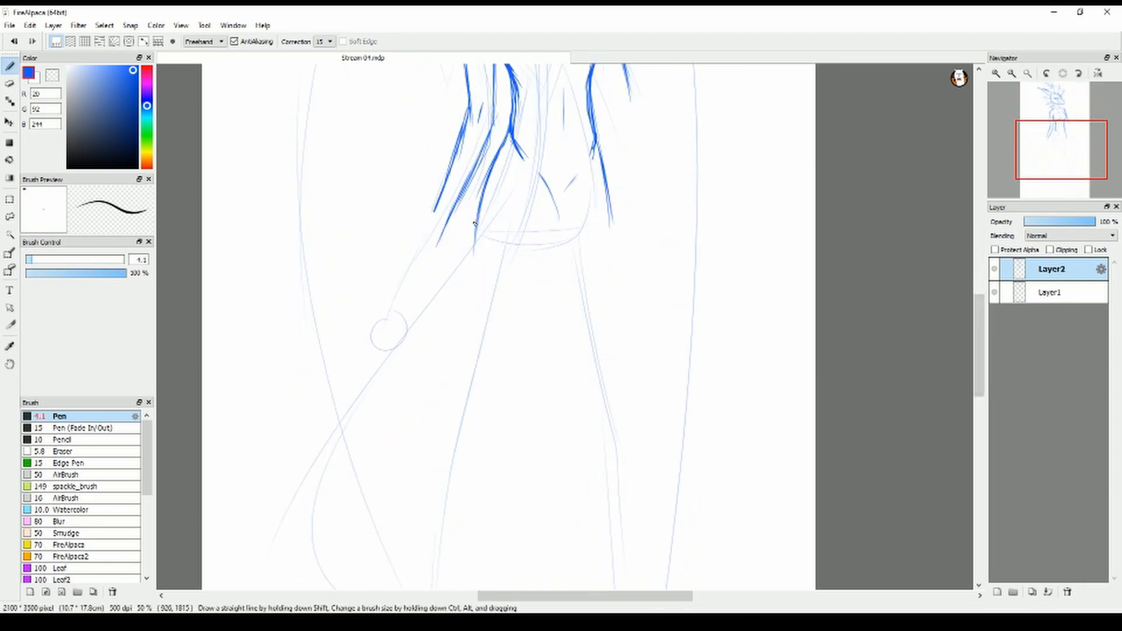
{"action": "left_click_drag", "start_coordinate": [477, 210], "coordinate": [465, 374]}
{"action": "mouse_move", "coordinate": [467, 399]}
{"action": "left_mouse_down"}
{"action": "mouse_move", "coordinate": [471, 413]}
{"action": "mouse_move", "coordinate": [559, 213]}
{"action": "left_mouse_up"}
{"action": "left_click_drag", "start_coordinate": [540, 170], "coordinate": [558, 246]}
{"action": "left_click_drag", "start_coordinate": [531, 321], "coordinate": [492, 403]}
{"action": "left_click_drag", "start_coordinate": [495, 397], "coordinate": [493, 425]}
Draw the far groin crease and both sides of the far thigh down to the knee
{"action": "left_click_drag", "start_coordinate": [556, 202], "coordinate": [574, 177]}
{"action": "key", "text": "e"}
{"action": "mouse_move", "coordinate": [599, 153]}
{"action": "left_mouse_down"}
{"action": "mouse_move", "coordinate": [642, 368]}
{"action": "mouse_move", "coordinate": [635, 419]}
{"action": "left_mouse_up"}
{"action": "key", "text": "b"}
{"action": "left_click_drag", "start_coordinate": [547, 248], "coordinate": [612, 400]}
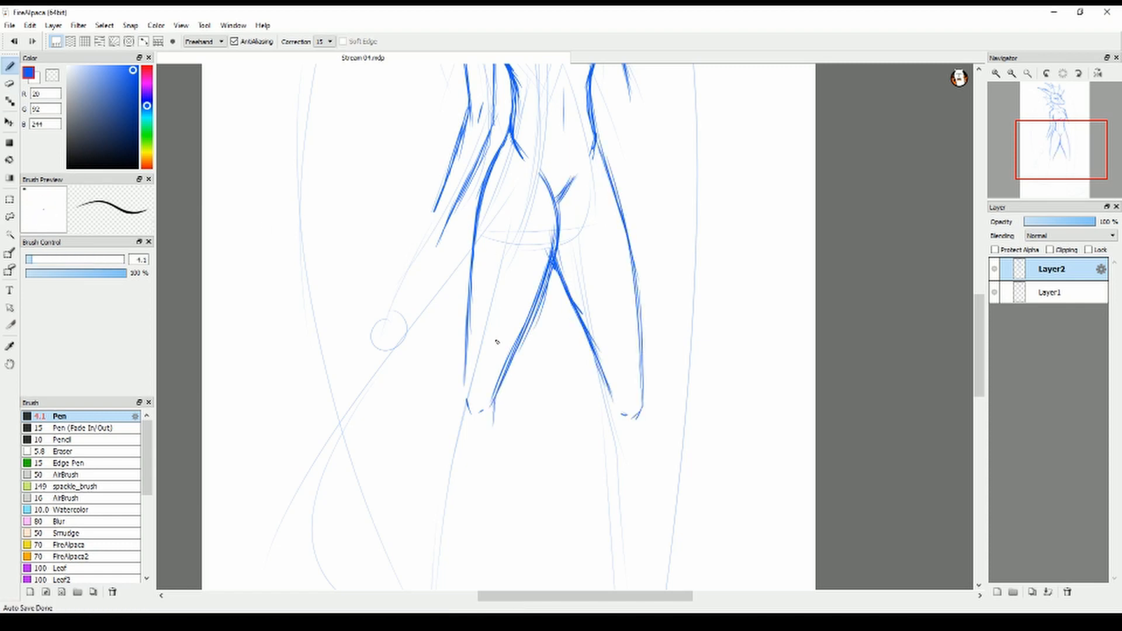
Draw the far forearm bent up from the elbow with its hand on the chest, and outline the near hand
{"action": "scroll", "coordinate": [497, 342], "scroll_direction": "up", "scroll_amount": 5}
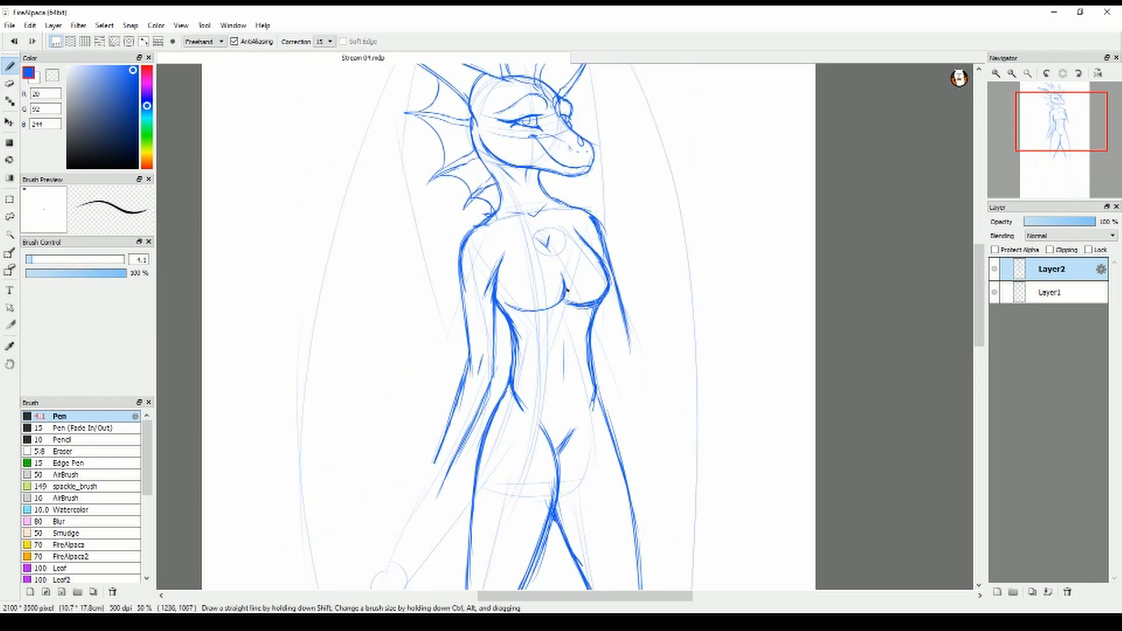
{"action": "scroll", "coordinate": [646, 294], "scroll_direction": "down", "scroll_amount": 1}
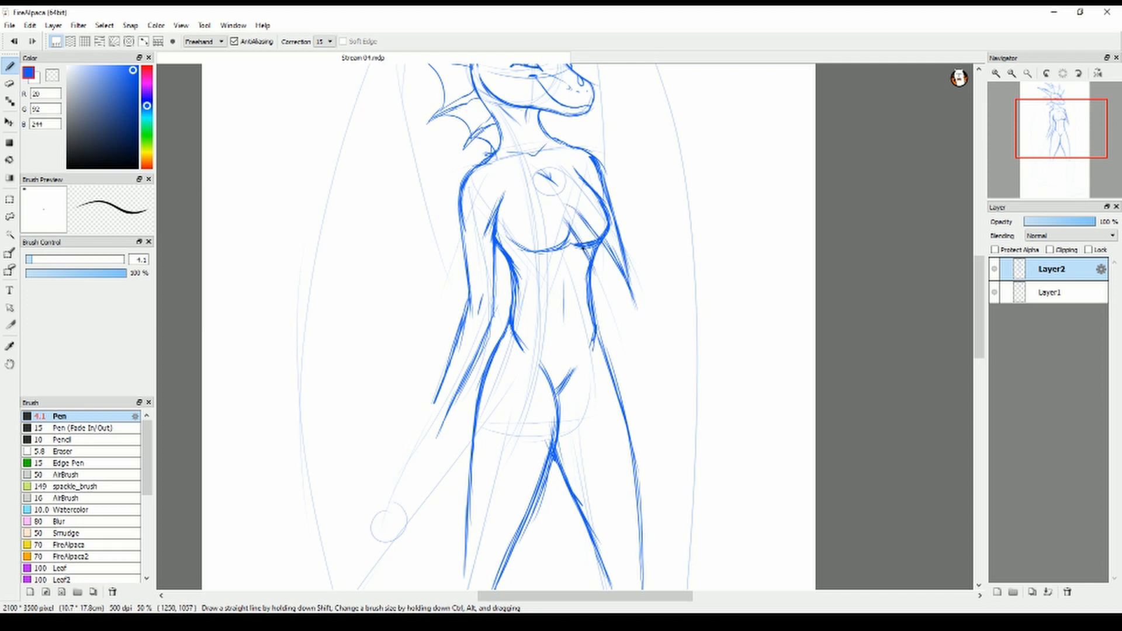
{"action": "key", "text": "e"}
{"action": "left_click_drag", "start_coordinate": [598, 234], "coordinate": [585, 263]}
{"action": "key", "text": "b"}
{"action": "mouse_move", "coordinate": [579, 211]}
{"action": "left_mouse_down"}
{"action": "mouse_move", "coordinate": [613, 260]}
{"action": "mouse_move", "coordinate": [529, 199]}
{"action": "mouse_move", "coordinate": [569, 220]}
{"action": "left_mouse_up"}
{"action": "key", "text": "e"}
{"action": "key", "text": "b"}
{"action": "left_click_drag", "start_coordinate": [533, 194], "coordinate": [575, 204]}
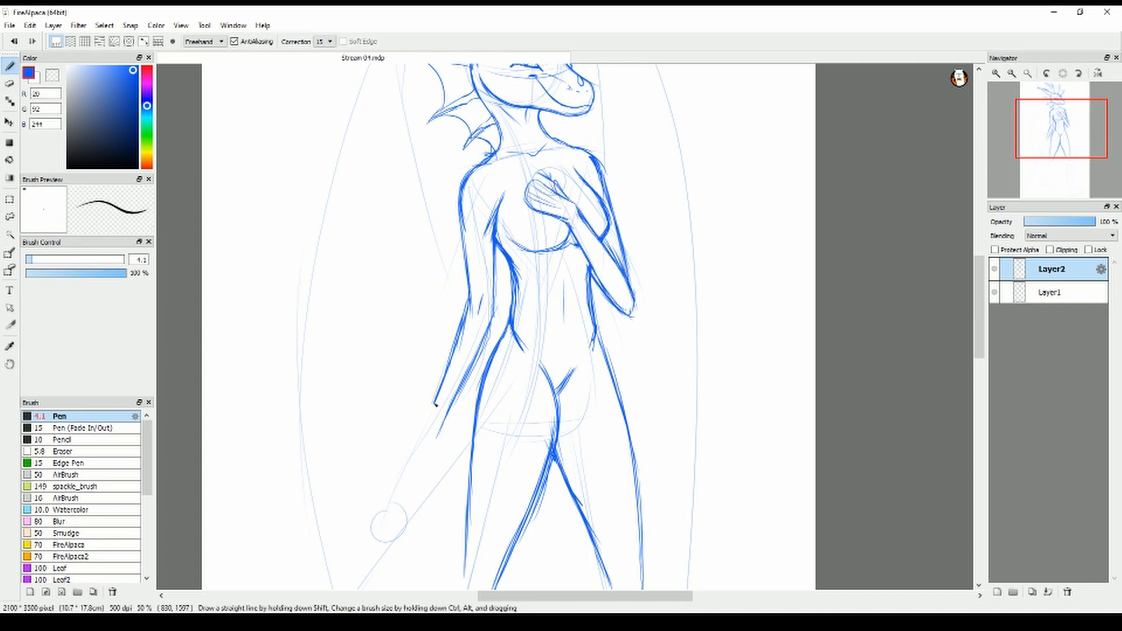
{"action": "left_click_drag", "start_coordinate": [438, 425], "coordinate": [437, 449]}
Draw the near lower leg from the knee through the calf and heel to the foot
{"action": "left_click_drag", "start_coordinate": [978, 316], "coordinate": [978, 395]}
{"action": "mouse_move", "coordinate": [495, 222]}
{"action": "left_mouse_down"}
{"action": "mouse_move", "coordinate": [450, 378]}
{"action": "mouse_move", "coordinate": [444, 504]}
{"action": "left_mouse_up"}
{"action": "left_click_drag", "start_coordinate": [465, 195], "coordinate": [432, 349]}
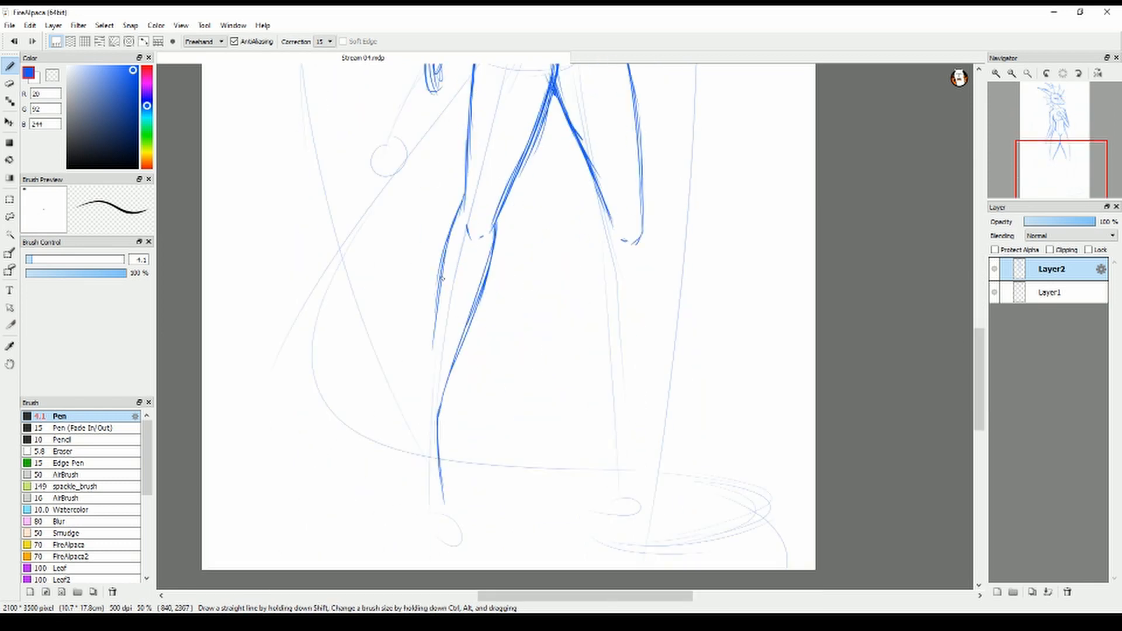
{"action": "left_click_drag", "start_coordinate": [442, 263], "coordinate": [418, 405]}
{"action": "left_click_drag", "start_coordinate": [417, 404], "coordinate": [415, 466]}
{"action": "left_click_drag", "start_coordinate": [439, 418], "coordinate": [458, 505]}
Draw the far lower leg with its calf, raised heel and pointed foot, and clean up its outline
{"action": "left_click_drag", "start_coordinate": [642, 236], "coordinate": [637, 320]}
{"action": "left_click_drag", "start_coordinate": [641, 263], "coordinate": [627, 403]}
{"action": "left_click_drag", "start_coordinate": [627, 374], "coordinate": [664, 492]}
{"action": "mouse_move", "coordinate": [606, 215]}
{"action": "left_mouse_down"}
{"action": "mouse_move", "coordinate": [592, 285]}
{"action": "mouse_move", "coordinate": [606, 402]}
{"action": "left_mouse_up"}
{"action": "left_click_drag", "start_coordinate": [606, 362], "coordinate": [597, 435]}
{"action": "left_click_drag", "start_coordinate": [597, 431], "coordinate": [625, 469]}
{"action": "mouse_move", "coordinate": [642, 239]}
{"action": "left_mouse_down"}
{"action": "mouse_move", "coordinate": [628, 403]}
{"action": "mouse_move", "coordinate": [607, 461]}
{"action": "left_mouse_up"}
{"action": "left_click", "coordinate": [9, 83]}
{"action": "left_click", "coordinate": [10, 67]}
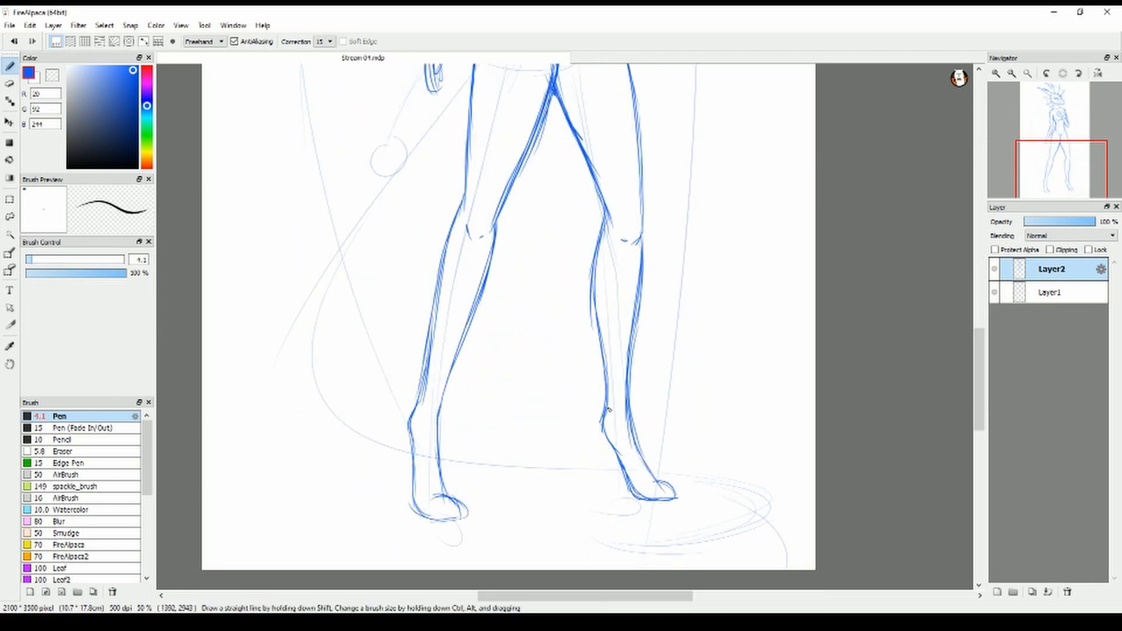
{"action": "left_click_drag", "start_coordinate": [603, 409], "coordinate": [623, 471]}
Erase the near foot and redraw it angled outward from a round ankle joint
{"action": "left_click", "coordinate": [9, 84]}
{"action": "left_click_drag", "start_coordinate": [412, 429], "coordinate": [462, 514]}
{"action": "left_click", "coordinate": [11, 67]}
{"action": "left_click_drag", "start_coordinate": [420, 409], "coordinate": [409, 500]}
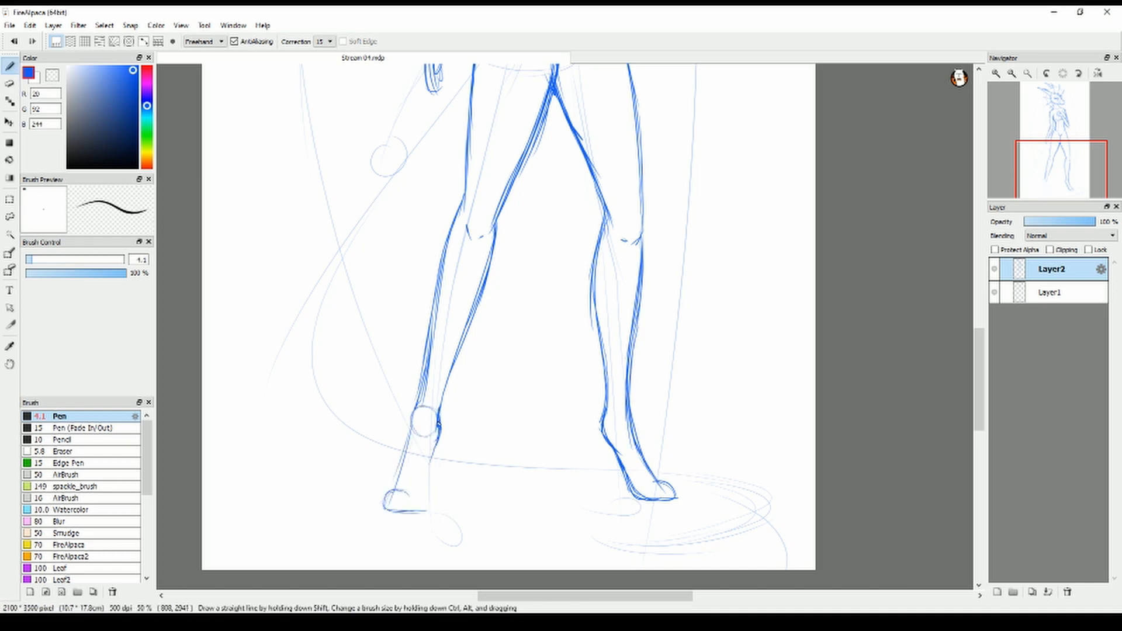
Erase the near hand, undo its fingered redraw, and outline it as a simple rounded shape with a thumb
{"action": "scroll", "coordinate": [488, 429], "scroll_direction": "up", "scroll_amount": 5}
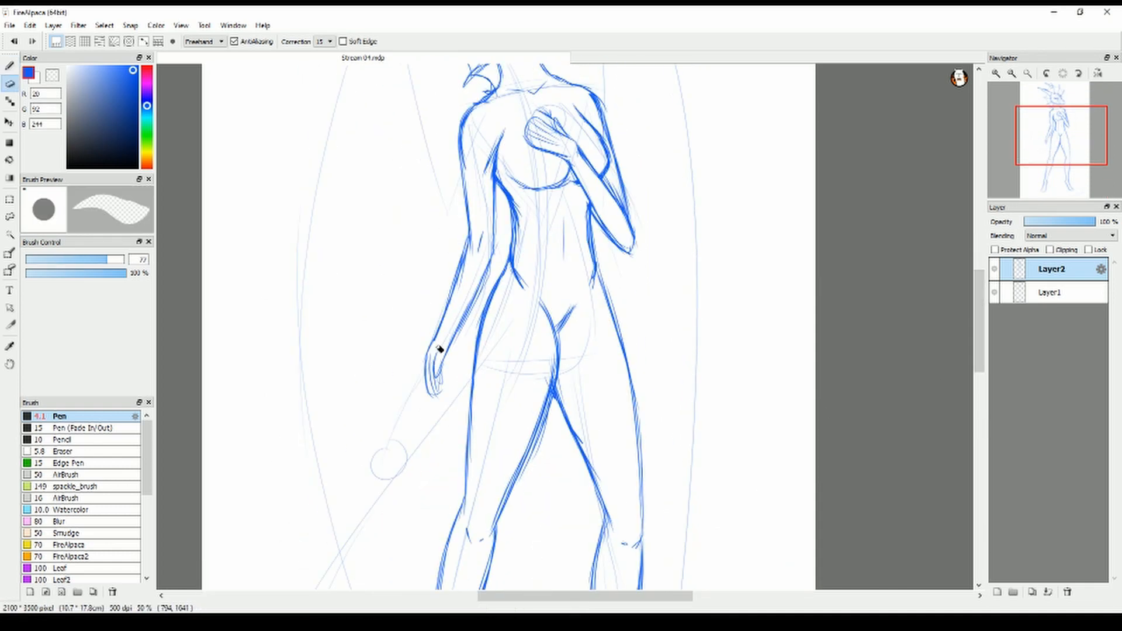
{"action": "left_click_drag", "start_coordinate": [435, 336], "coordinate": [428, 385]}
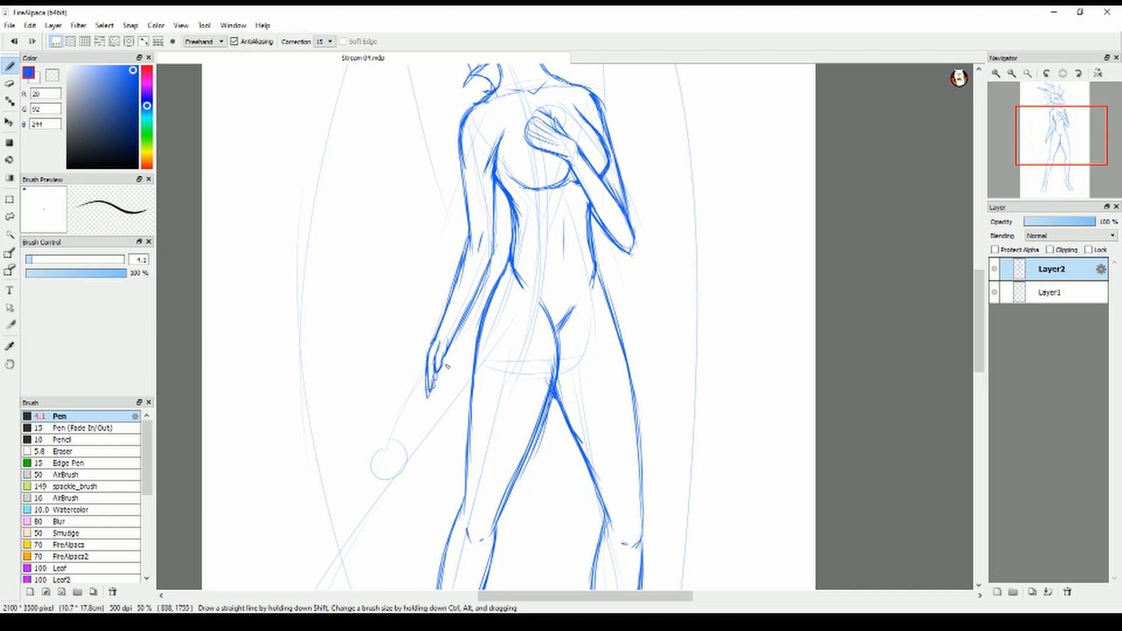
{"action": "key", "text": "ctrl+z"}
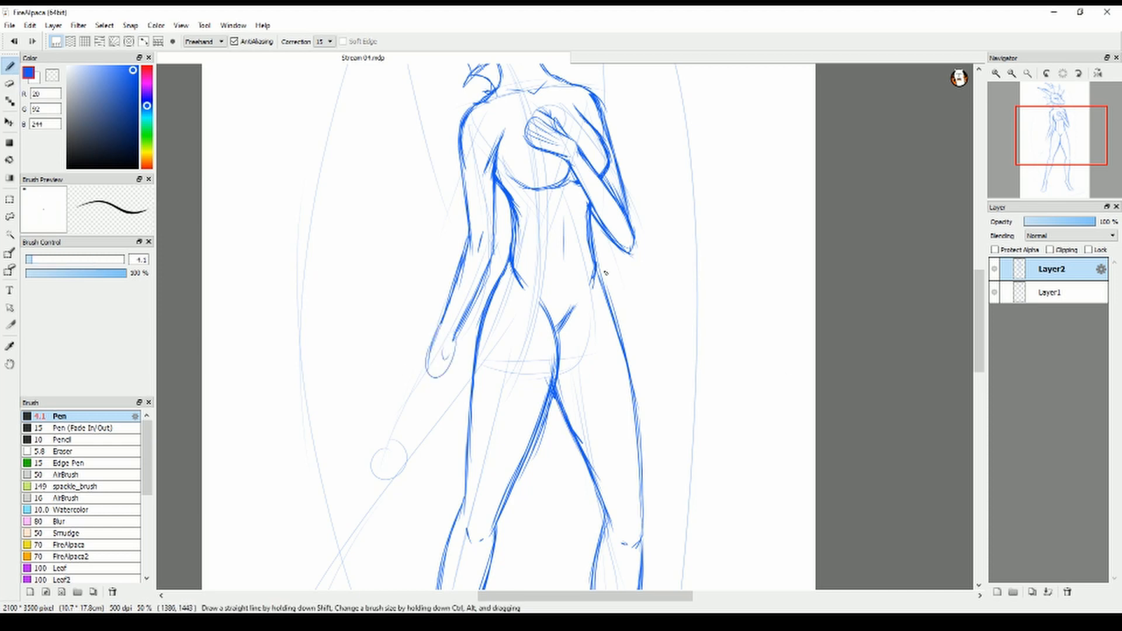
Draw the tail's outer contour from the near hip, sweeping down behind the legs and curling around the far foot
{"action": "left_click_drag", "start_coordinate": [985, 316], "coordinate": [985, 334]}
{"action": "left_click_drag", "start_coordinate": [441, 220], "coordinate": [337, 410]}
{"action": "left_click_drag", "start_coordinate": [414, 253], "coordinate": [293, 572]}
{"action": "left_click_drag", "start_coordinate": [985, 336], "coordinate": [985, 371]}
{"action": "left_click_drag", "start_coordinate": [294, 391], "coordinate": [404, 474]}
{"action": "left_click_drag", "start_coordinate": [435, 482], "coordinate": [765, 514]}
{"action": "mouse_move", "coordinate": [765, 519]}
{"action": "left_mouse_down"}
{"action": "mouse_move", "coordinate": [633, 558]}
{"action": "mouse_move", "coordinate": [602, 554]}
{"action": "left_mouse_up"}
Add toe lines to both feet, and touch up the far ankle and the near calf
{"action": "left_click_drag", "start_coordinate": [979, 376], "coordinate": [979, 390]}
{"action": "left_click_drag", "start_coordinate": [650, 429], "coordinate": [662, 448]}
{"action": "left_click_drag", "start_coordinate": [660, 427], "coordinate": [674, 446]}
{"action": "left_click_drag", "start_coordinate": [399, 433], "coordinate": [384, 461]}
{"action": "left_click_drag", "start_coordinate": [403, 434], "coordinate": [392, 459]}
{"action": "mouse_move", "coordinate": [414, 436]}
{"action": "left_mouse_down"}
{"action": "mouse_move", "coordinate": [406, 462]}
{"action": "mouse_move", "coordinate": [385, 464]}
{"action": "left_mouse_up"}
{"action": "left_click_drag", "start_coordinate": [407, 437], "coordinate": [401, 460]}
{"action": "left_click_drag", "start_coordinate": [418, 441], "coordinate": [412, 463]}
{"action": "left_click_drag", "start_coordinate": [654, 428], "coordinate": [670, 438]}
{"action": "left_click_drag", "start_coordinate": [979, 379], "coordinate": [979, 367]}
{"action": "left_click_drag", "start_coordinate": [607, 405], "coordinate": [614, 407]}
{"action": "left_click_drag", "start_coordinate": [473, 333], "coordinate": [439, 441]}
Draw the tail's inner contour from the hip behind the legs and around the curled tip
{"action": "left_click_drag", "start_coordinate": [979, 357], "coordinate": [966, 349]}
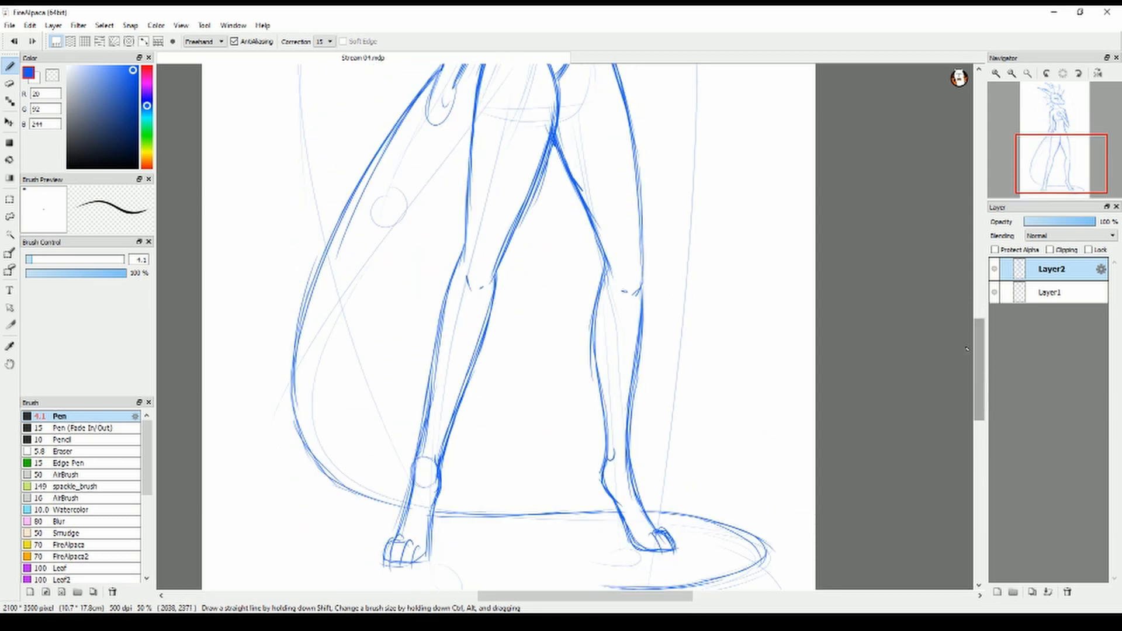
{"action": "left_click_drag", "start_coordinate": [470, 156], "coordinate": [373, 294]}
{"action": "left_click_drag", "start_coordinate": [385, 254], "coordinate": [337, 433]}
{"action": "left_click_drag", "start_coordinate": [337, 430], "coordinate": [411, 484]}
{"action": "left_click_drag", "start_coordinate": [441, 489], "coordinate": [604, 493]}
{"action": "left_click_drag", "start_coordinate": [979, 388], "coordinate": [979, 406]}
{"action": "left_click_drag", "start_coordinate": [638, 403], "coordinate": [770, 441]}
{"action": "mouse_move", "coordinate": [731, 419]}
{"action": "left_mouse_down"}
{"action": "mouse_move", "coordinate": [782, 472]}
{"action": "mouse_move", "coordinate": [737, 501]}
{"action": "left_mouse_up"}
{"action": "left_click_drag", "start_coordinate": [608, 500], "coordinate": [751, 497]}
Rework the tail's inner curve and extend its upper section toward the near hip
{"action": "left_click_drag", "start_coordinate": [979, 391], "coordinate": [979, 362]}
{"action": "left_click_drag", "start_coordinate": [322, 447], "coordinate": [364, 518]}
{"action": "left_click_drag", "start_coordinate": [333, 394], "coordinate": [368, 522]}
{"action": "left_click_drag", "start_coordinate": [344, 353], "coordinate": [330, 485]}
{"action": "left_click_drag", "start_coordinate": [391, 283], "coordinate": [470, 190]}
{"action": "left_click_drag", "start_coordinate": [395, 308], "coordinate": [428, 261]}
{"action": "left_click_drag", "start_coordinate": [479, 92], "coordinate": [500, 80]}
{"action": "mouse_move", "coordinate": [979, 328]}
{"action": "left_mouse_down"}
{"action": "mouse_move", "coordinate": [979, 298]}
{"action": "mouse_move", "coordinate": [979, 326]}
{"action": "left_mouse_up"}
Erase the upper section of the tail between the near hip and the lower bend
{"action": "key", "text": "e"}
{"action": "mouse_move", "coordinate": [360, 532]}
{"action": "left_mouse_down"}
{"action": "mouse_move", "coordinate": [345, 373]}
{"action": "mouse_move", "coordinate": [462, 232]}
{"action": "left_mouse_up"}
{"action": "scroll", "coordinate": [428, 150], "scroll_direction": "down", "scroll_amount": 1}
{"action": "mouse_move", "coordinate": [427, 153]}
{"action": "left_mouse_down"}
{"action": "mouse_move", "coordinate": [435, 142]}
{"action": "mouse_move", "coordinate": [361, 273]}
{"action": "left_mouse_up"}
{"action": "left_click_drag", "start_coordinate": [411, 239], "coordinate": [442, 200]}
{"action": "key", "text": "b"}
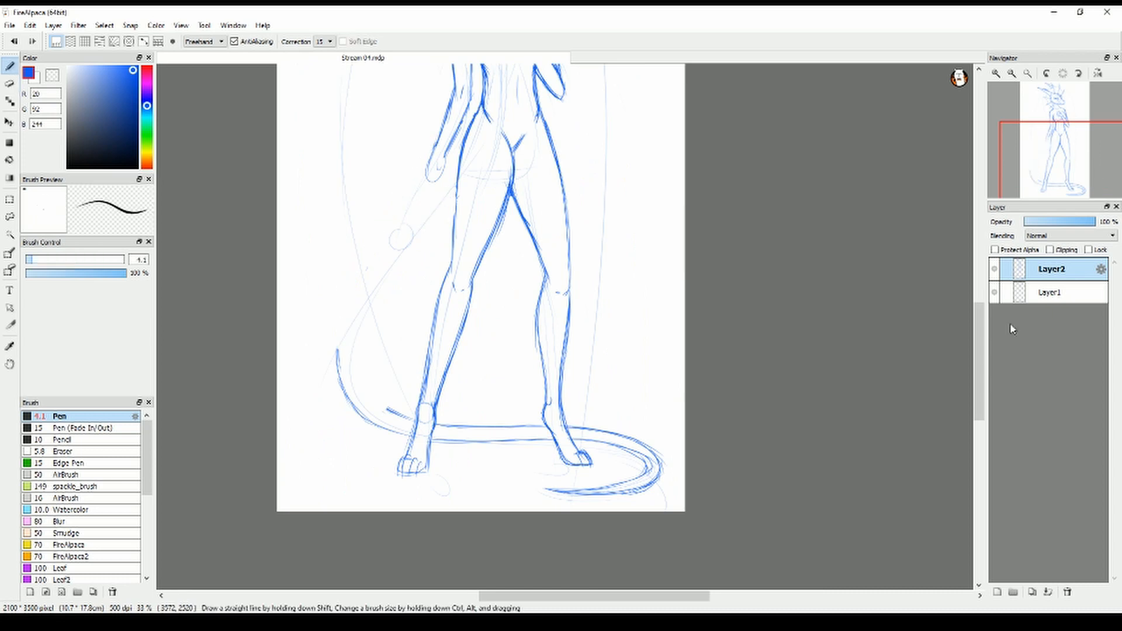
Redraw both edges of the upper tail as a wider curve from the near hip to the lower bend
{"action": "left_click_drag", "start_coordinate": [979, 342], "coordinate": [980, 326]}
{"action": "mouse_move", "coordinate": [342, 450]}
{"action": "left_mouse_down"}
{"action": "mouse_move", "coordinate": [388, 273]}
{"action": "mouse_move", "coordinate": [440, 200]}
{"action": "left_mouse_up"}
{"action": "left_click_drag", "start_coordinate": [457, 189], "coordinate": [468, 189]}
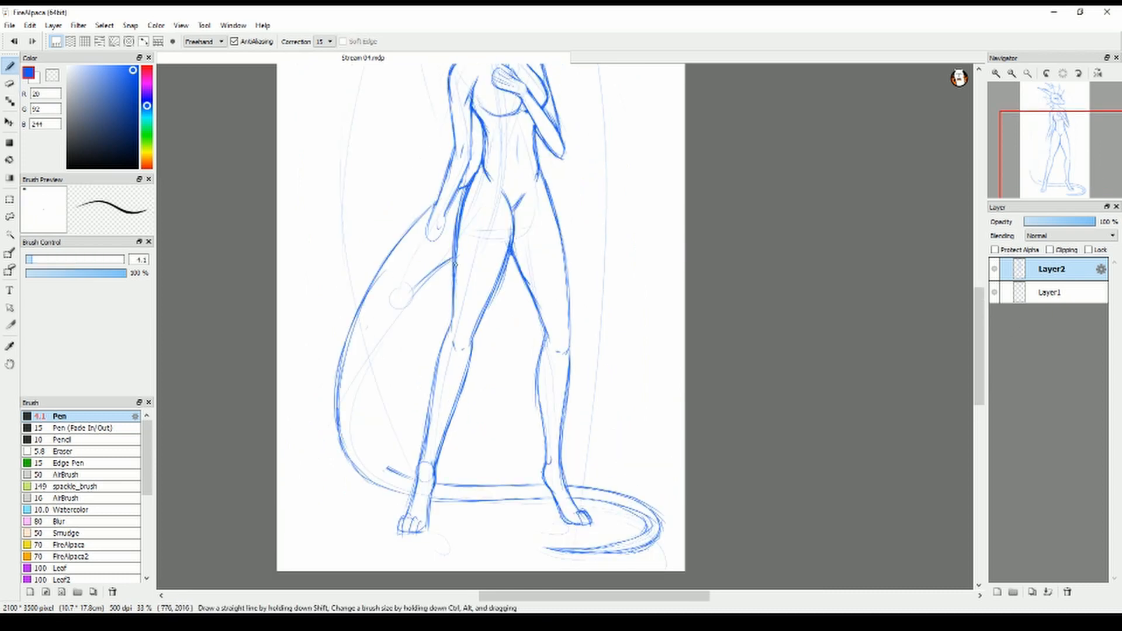
{"action": "left_click_drag", "start_coordinate": [456, 264], "coordinate": [362, 426]}
Erase the far groin crease and redraw it as a softer curve
{"action": "key", "text": "e"}
{"action": "left_click_drag", "start_coordinate": [525, 195], "coordinate": [517, 219]}
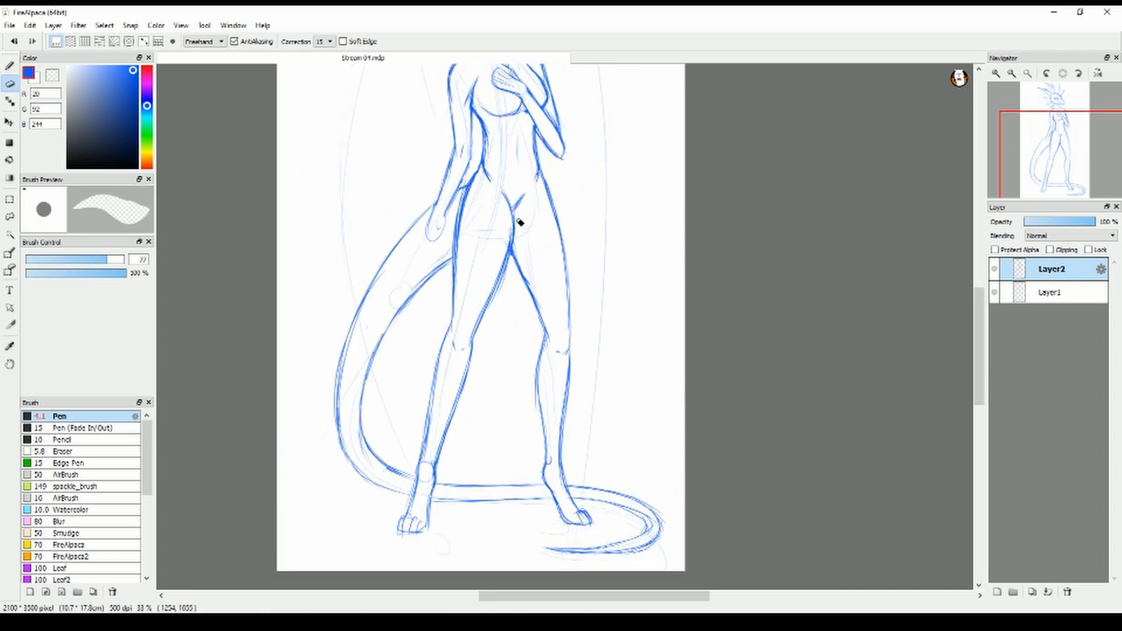
{"action": "key", "text": "b"}
Draw small feather tufts behind both shoulders at the base of the neck
{"action": "scroll", "coordinate": [940, 372], "scroll_direction": "up", "scroll_amount": 3}
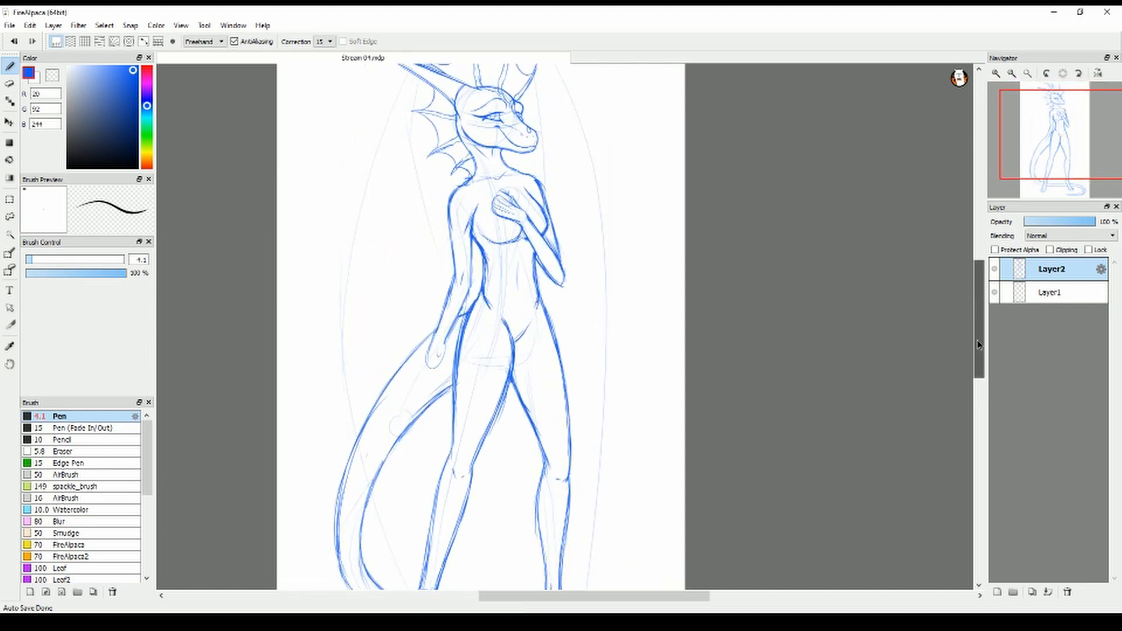
{"action": "left_click_drag", "start_coordinate": [467, 197], "coordinate": [437, 212]}
{"action": "left_click_drag", "start_coordinate": [542, 184], "coordinate": [515, 207]}
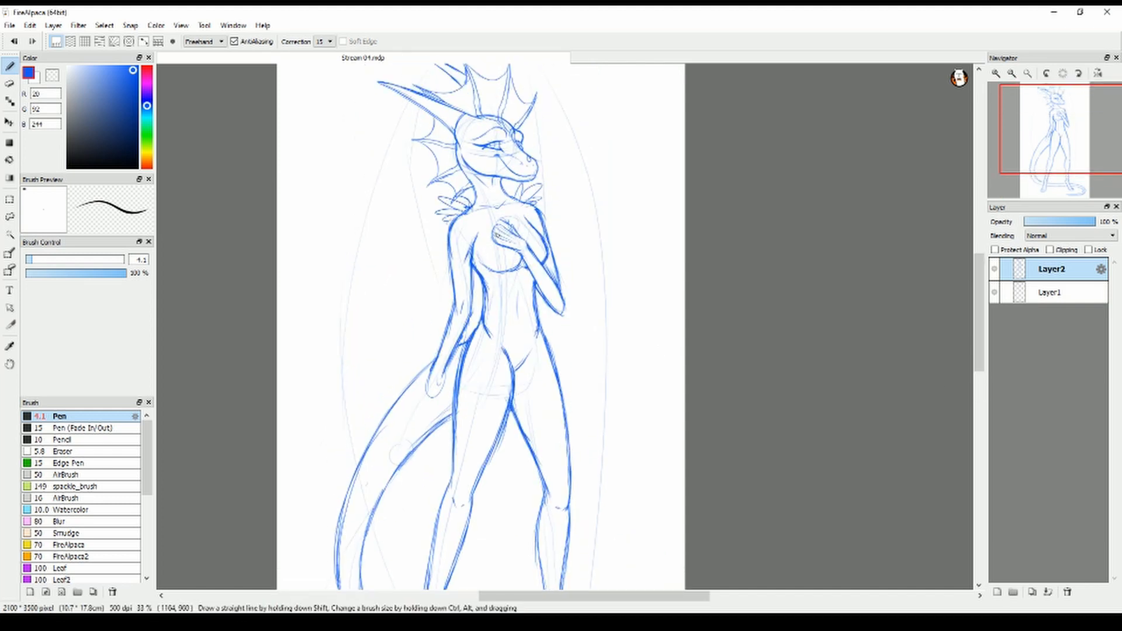
Draw the near wing's arm from the shoulder up to its top joint, its outer edge and its lower covert line
{"action": "mouse_move", "coordinate": [450, 218]}
{"action": "left_mouse_down"}
{"action": "mouse_move", "coordinate": [433, 274]}
{"action": "mouse_move", "coordinate": [401, 75]}
{"action": "left_mouse_up"}
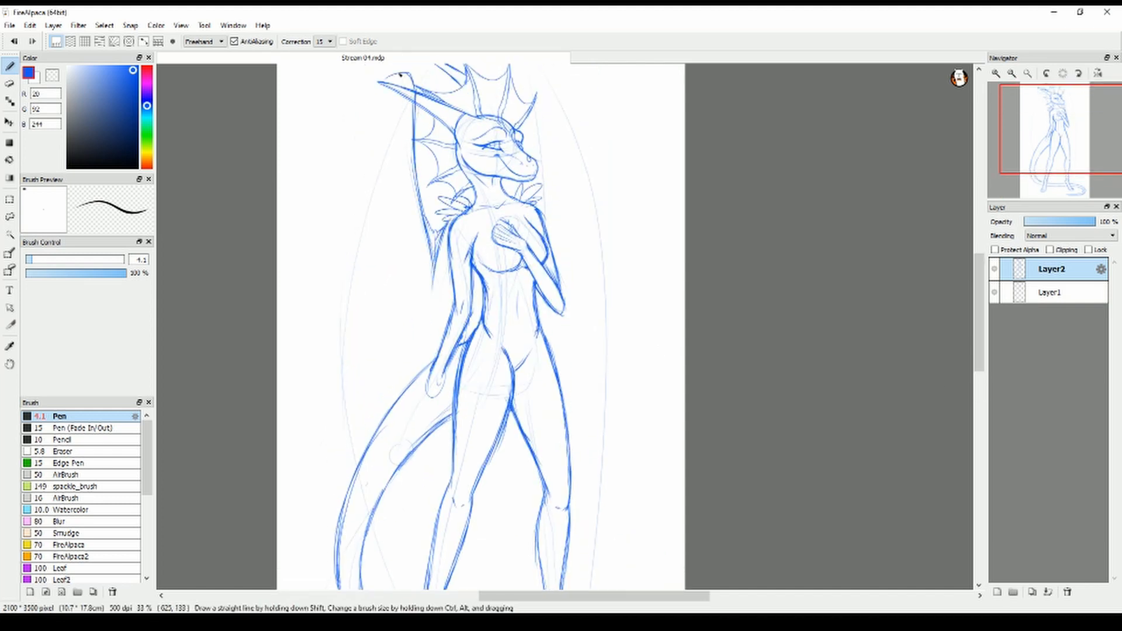
{"action": "mouse_move", "coordinate": [384, 125]}
{"action": "left_mouse_down"}
{"action": "mouse_move", "coordinate": [402, 284]}
{"action": "mouse_move", "coordinate": [354, 422]}
{"action": "left_mouse_up"}
{"action": "left_click_drag", "start_coordinate": [401, 274], "coordinate": [352, 415]}
{"action": "left_click_drag", "start_coordinate": [372, 339], "coordinate": [429, 364]}
Extend the near wing's long lower feathers behind the legs and add short strokes between the hip and tail
{"action": "scroll", "coordinate": [409, 327], "scroll_direction": "down", "scroll_amount": 3}
{"action": "left_click_drag", "start_coordinate": [352, 225], "coordinate": [406, 383]}
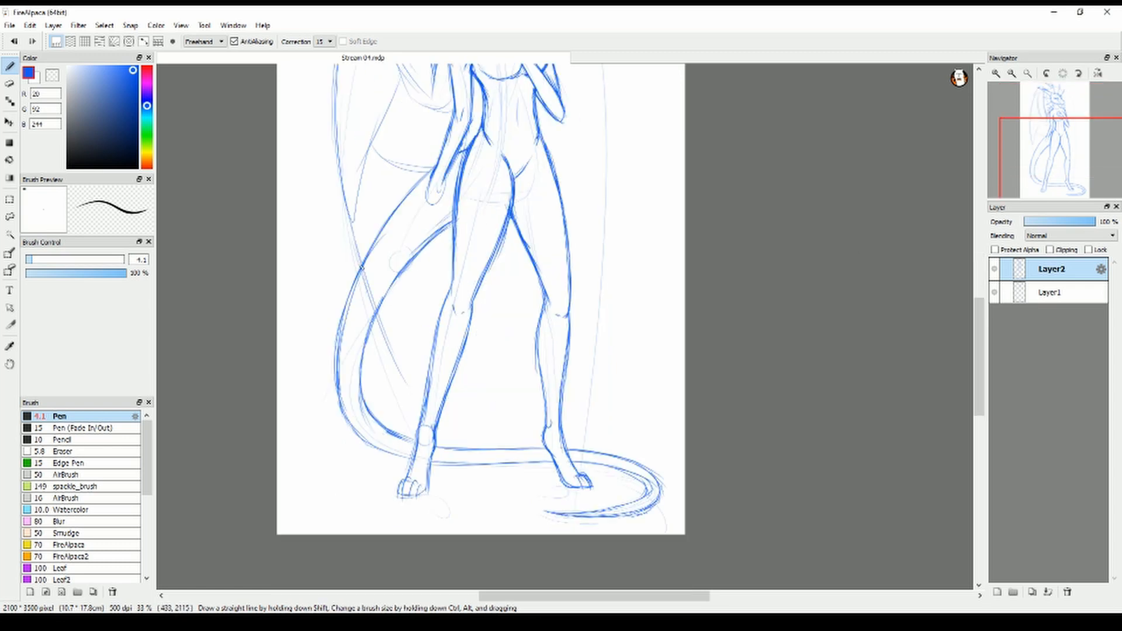
{"action": "left_click_drag", "start_coordinate": [423, 175], "coordinate": [435, 339]}
{"action": "left_click_drag", "start_coordinate": [455, 219], "coordinate": [427, 263]}
{"action": "left_click_drag", "start_coordinate": [452, 231], "coordinate": [427, 283]}
Draw the far wing's arm, top joint and long outer edge sweeping down behind the body
{"action": "scroll", "coordinate": [468, 251], "scroll_direction": "up", "scroll_amount": 3}
{"action": "left_click_drag", "start_coordinate": [536, 129], "coordinate": [544, 251]}
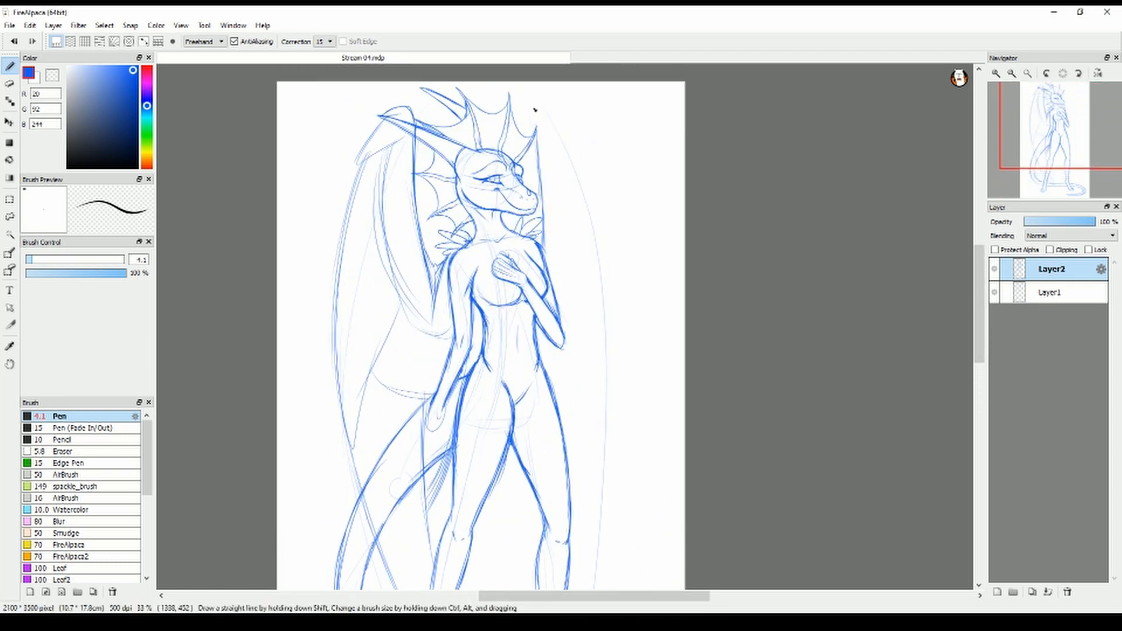
{"action": "left_click_drag", "start_coordinate": [536, 105], "coordinate": [561, 121]}
{"action": "left_click_drag", "start_coordinate": [548, 110], "coordinate": [583, 167]}
{"action": "left_click_drag", "start_coordinate": [583, 168], "coordinate": [551, 146]}
{"action": "left_click_drag", "start_coordinate": [552, 140], "coordinate": [556, 280]}
{"action": "scroll", "coordinate": [564, 282], "scroll_direction": "down", "scroll_amount": 2}
{"action": "left_click_drag", "start_coordinate": [576, 112], "coordinate": [611, 346]}
{"action": "scroll", "coordinate": [549, 337], "scroll_direction": "down", "scroll_amount": 2}
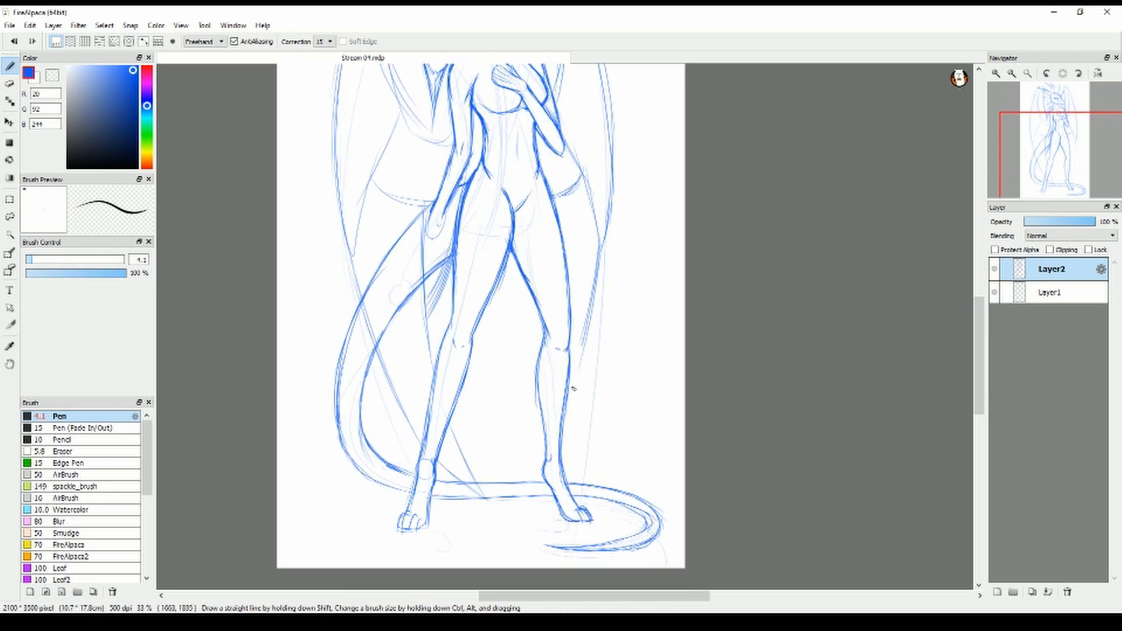
Erase the parts of the tail hidden by the near wing, and touch up the far wing's edge below the elbow
{"action": "key", "text": "e"}
{"action": "left_click_drag", "start_coordinate": [387, 408], "coordinate": [420, 359]}
{"action": "left_click_drag", "start_coordinate": [370, 364], "coordinate": [421, 296]}
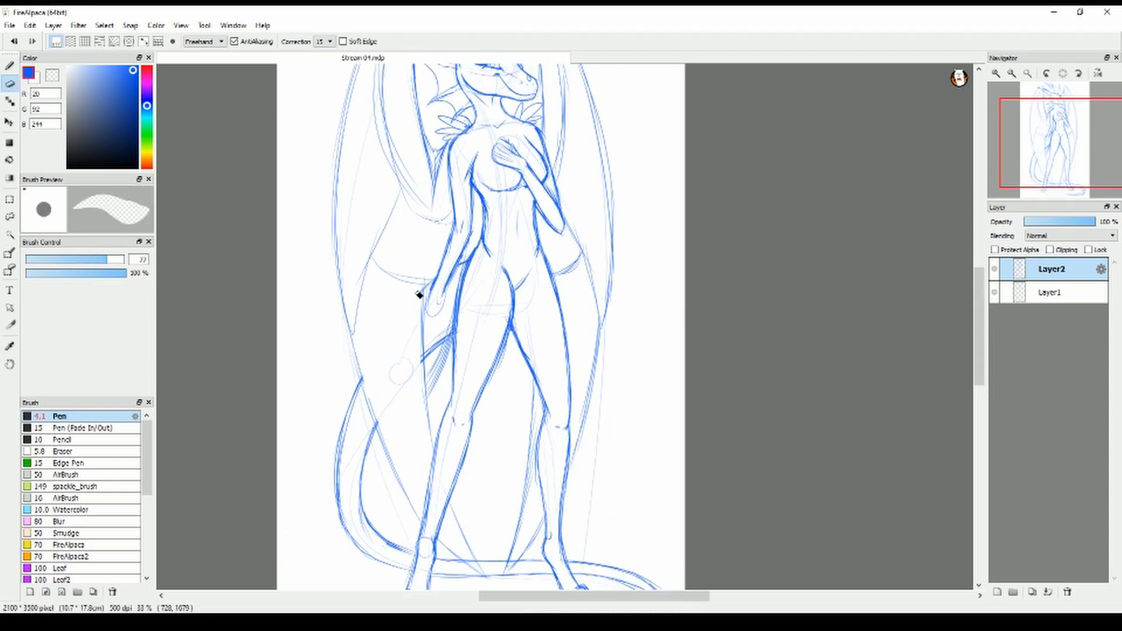
{"action": "left_click_drag", "start_coordinate": [422, 369], "coordinate": [451, 331]}
{"action": "left_click_drag", "start_coordinate": [465, 257], "coordinate": [427, 404]}
{"action": "key", "text": "b"}
{"action": "left_click_drag", "start_coordinate": [565, 223], "coordinate": [599, 319]}
{"action": "key", "text": "e"}
{"action": "key", "text": "b"}
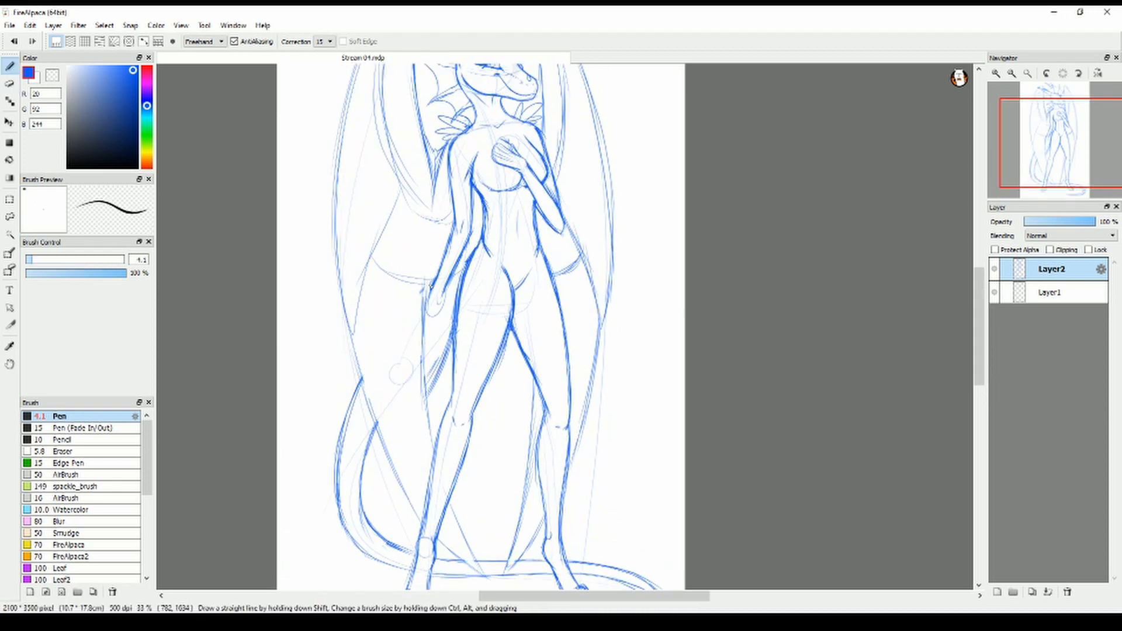
Draw jagged short feathers along the upper parts of both wings
{"action": "left_click_drag", "start_coordinate": [981, 354], "coordinate": [981, 331]}
{"action": "mouse_move", "coordinate": [394, 146]}
{"action": "left_mouse_down"}
{"action": "mouse_move", "coordinate": [358, 174]}
{"action": "mouse_move", "coordinate": [380, 202]}
{"action": "left_mouse_up"}
{"action": "left_click_drag", "start_coordinate": [383, 204], "coordinate": [391, 271]}
{"action": "left_click_drag", "start_coordinate": [395, 251], "coordinate": [438, 361]}
{"action": "left_click_drag", "start_coordinate": [551, 135], "coordinate": [586, 187]}
{"action": "mouse_move", "coordinate": [554, 151]}
{"action": "left_mouse_down"}
{"action": "mouse_move", "coordinate": [571, 255]}
{"action": "mouse_move", "coordinate": [558, 318]}
{"action": "left_mouse_up"}
{"action": "left_click_drag", "start_coordinate": [475, 325], "coordinate": [484, 346]}
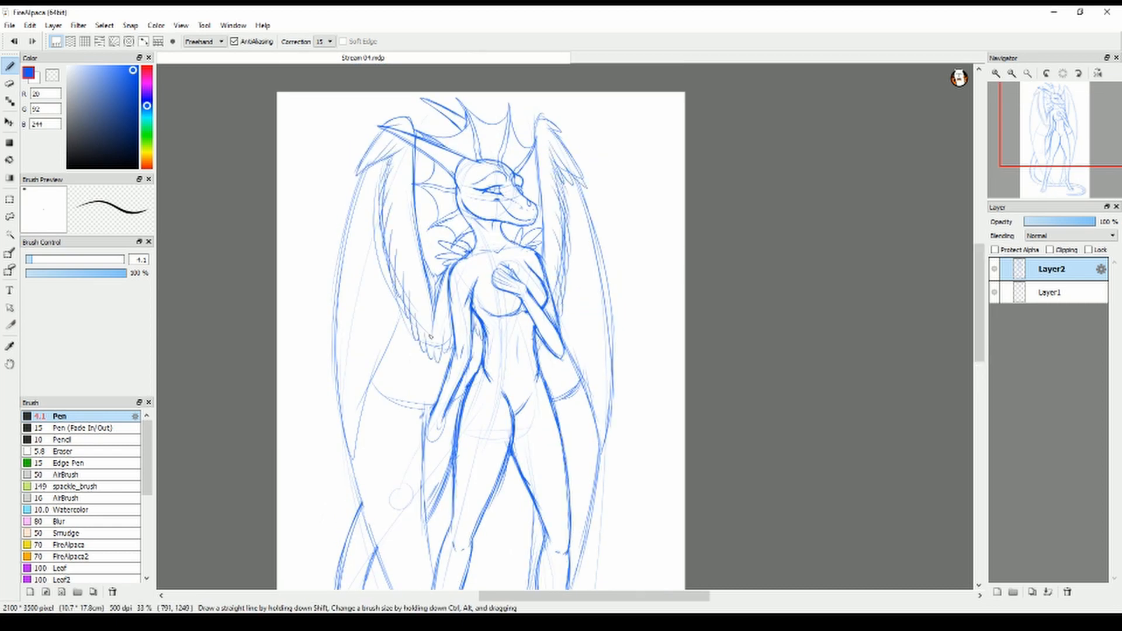
Draw long feather lines down the near wing's outer and middle sections
{"action": "left_click_drag", "start_coordinate": [980, 336], "coordinate": [980, 355]}
{"action": "left_click_drag", "start_coordinate": [374, 100], "coordinate": [354, 383]}
{"action": "left_click_drag", "start_coordinate": [376, 167], "coordinate": [373, 284]}
{"action": "mouse_move", "coordinate": [399, 192]}
{"action": "left_mouse_down"}
{"action": "mouse_move", "coordinate": [375, 297]}
{"action": "mouse_move", "coordinate": [393, 333]}
{"action": "left_mouse_up"}
{"action": "mouse_move", "coordinate": [418, 263]}
{"action": "left_mouse_down"}
{"action": "mouse_move", "coordinate": [422, 351]}
{"action": "mouse_move", "coordinate": [461, 330]}
{"action": "left_mouse_up"}
Draw long feather lines down the far wing to its covert edge
{"action": "left_click_drag", "start_coordinate": [574, 111], "coordinate": [595, 353]}
{"action": "left_click_drag", "start_coordinate": [571, 132], "coordinate": [582, 251]}
{"action": "left_click_drag", "start_coordinate": [563, 233], "coordinate": [574, 312]}
{"action": "left_click_drag", "start_coordinate": [548, 272], "coordinate": [560, 317]}
Draw long feather lines down the lower parts of both wings toward their tips
{"action": "left_click_drag", "start_coordinate": [981, 336], "coordinate": [981, 365]}
{"action": "left_click_drag", "start_coordinate": [362, 221], "coordinate": [425, 416]}
{"action": "left_click_drag", "start_coordinate": [456, 432], "coordinate": [471, 475]}
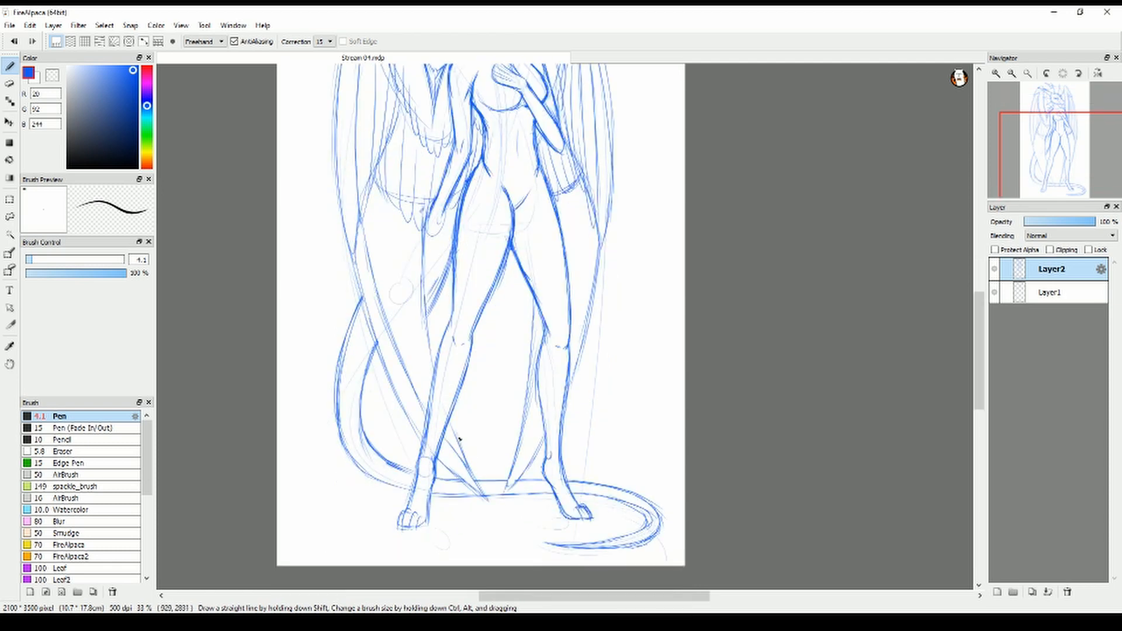
{"action": "left_click_drag", "start_coordinate": [373, 207], "coordinate": [432, 377]}
{"action": "left_click_drag", "start_coordinate": [448, 412], "coordinate": [462, 450]}
{"action": "left_click_drag", "start_coordinate": [415, 223], "coordinate": [424, 289]}
{"action": "left_click_drag", "start_coordinate": [434, 233], "coordinate": [424, 316]}
{"action": "left_click_drag", "start_coordinate": [592, 214], "coordinate": [571, 318]}
{"action": "left_click_drag", "start_coordinate": [538, 411], "coordinate": [514, 453]}
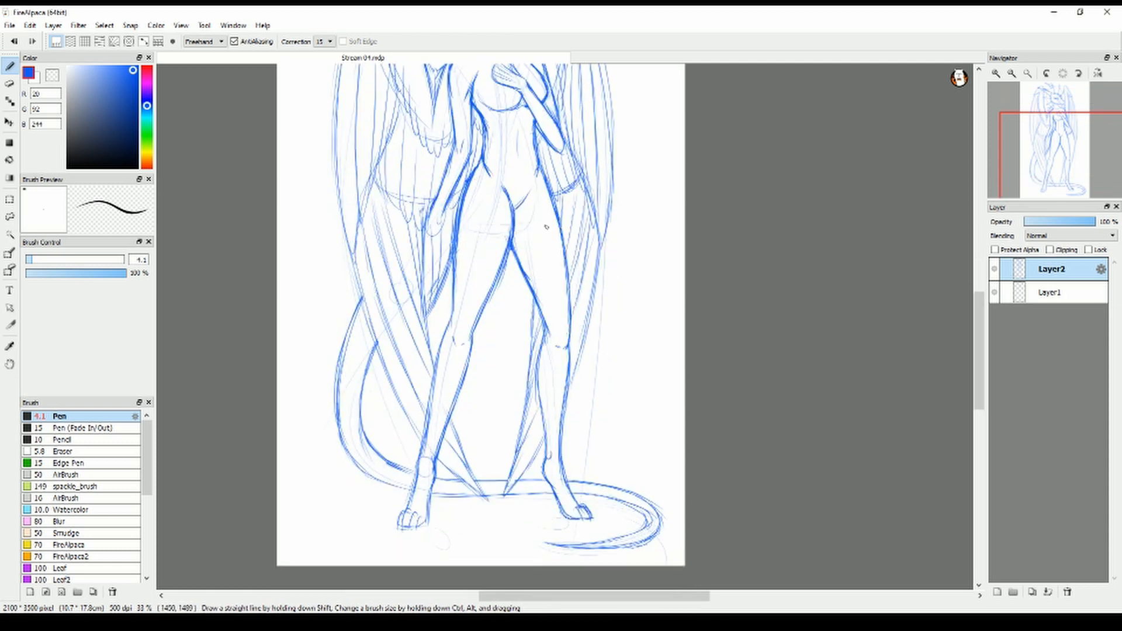
Add spikes along the tail's outer edge and claws on both feet
{"action": "left_click_drag", "start_coordinate": [339, 302], "coordinate": [361, 290]}
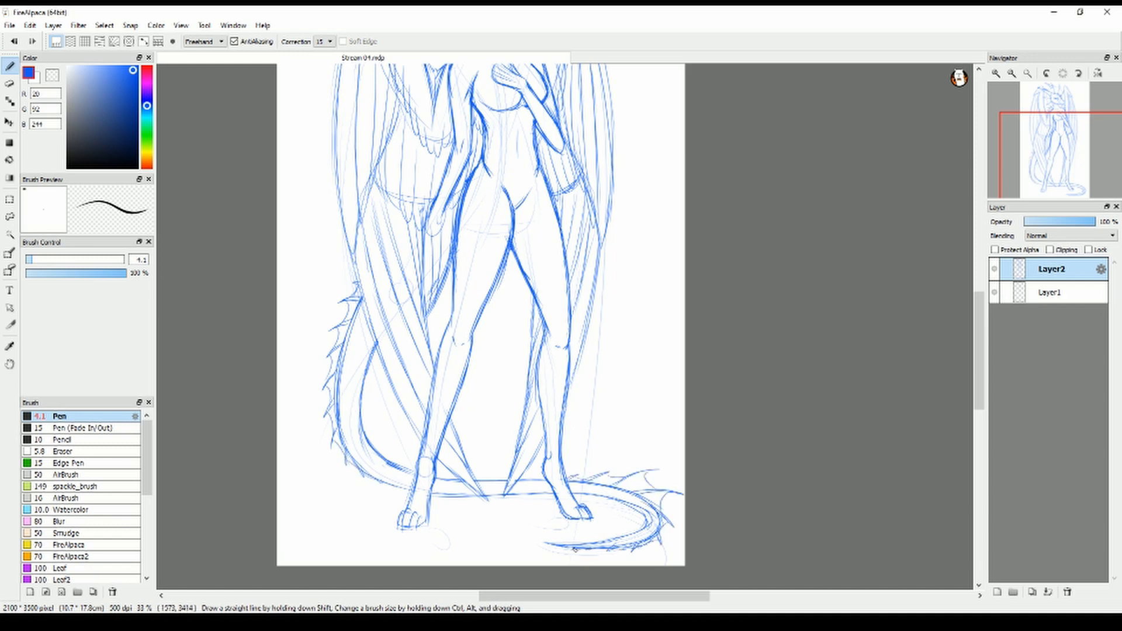
{"action": "left_click_drag", "start_coordinate": [392, 524], "coordinate": [406, 533]}
{"action": "left_click_drag", "start_coordinate": [584, 512], "coordinate": [593, 524]}
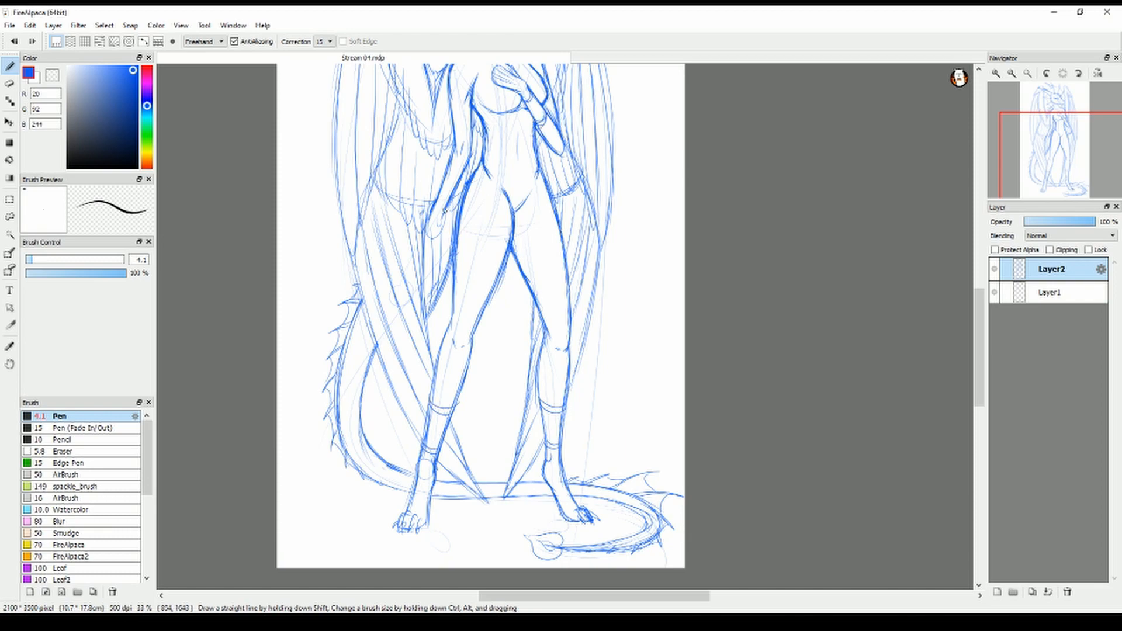
Fade the sketch layer to a pale guide and make the lineart layer active
{"action": "scroll", "coordinate": [435, 236], "scroll_direction": "up", "scroll_amount": 2}
{"action": "scroll", "coordinate": [435, 236], "scroll_direction": "up", "scroll_amount": 1}
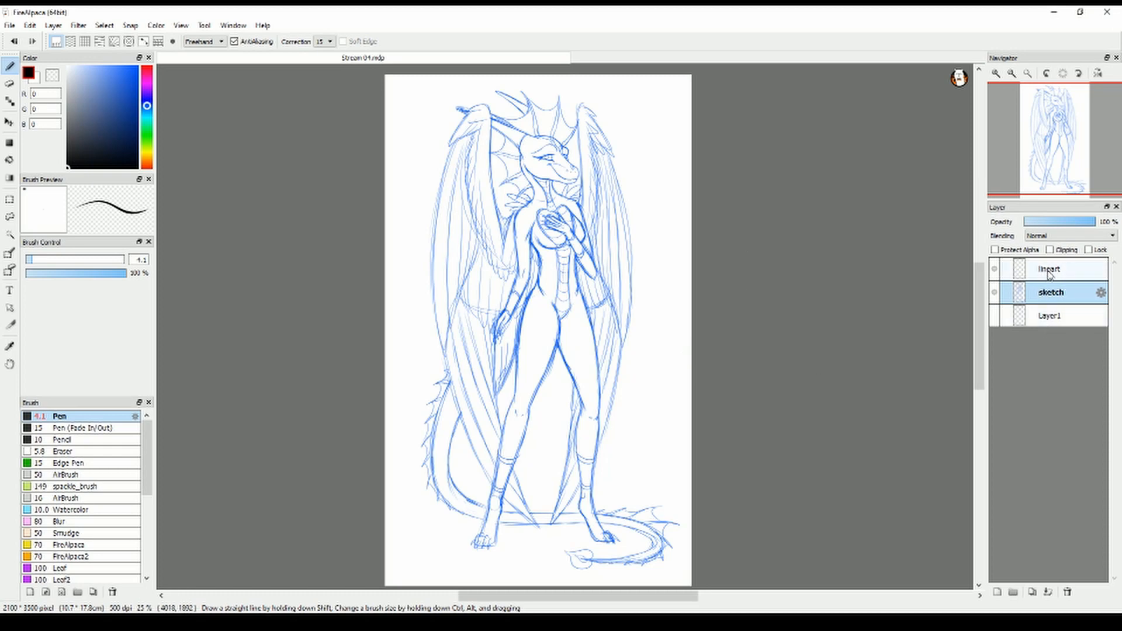
{"action": "left_click", "coordinate": [1048, 224]}
{"action": "left_click", "coordinate": [1048, 271]}
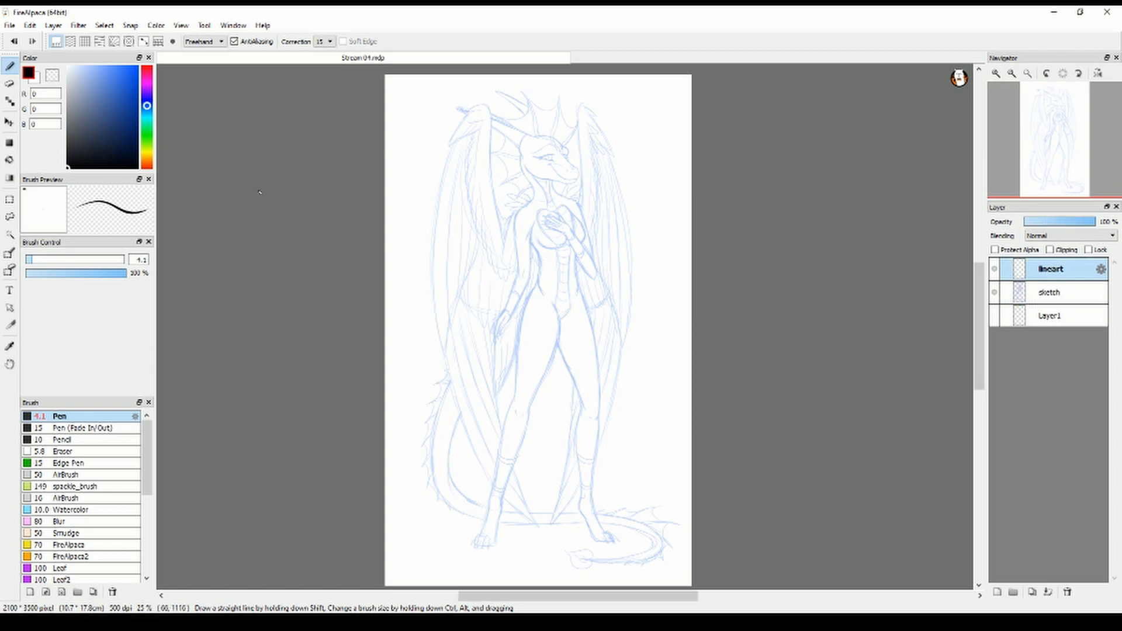
Try the pen at size 11.7 with a wavy freehand stroke beside the figure on the lineart layer
{"action": "left_click", "coordinate": [1049, 293]}
{"action": "left_click", "coordinate": [48, 259]}
{"action": "mouse_move", "coordinate": [631, 110]}
{"action": "left_mouse_down"}
{"action": "mouse_move", "coordinate": [617, 142]}
{"action": "mouse_move", "coordinate": [689, 216]}
{"action": "left_mouse_up"}
{"action": "key", "text": "ctrl+z"}
{"action": "left_click", "coordinate": [1050, 269]}
{"action": "left_click_drag", "start_coordinate": [608, 146], "coordinate": [674, 319]}
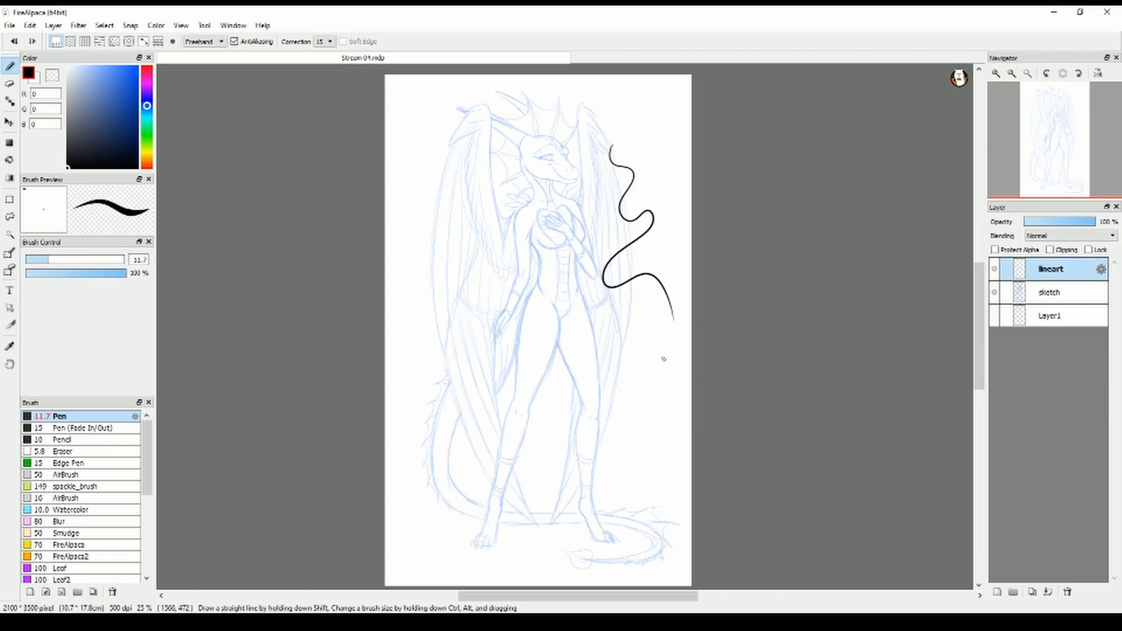
{"action": "key", "text": "ctrl+z"}
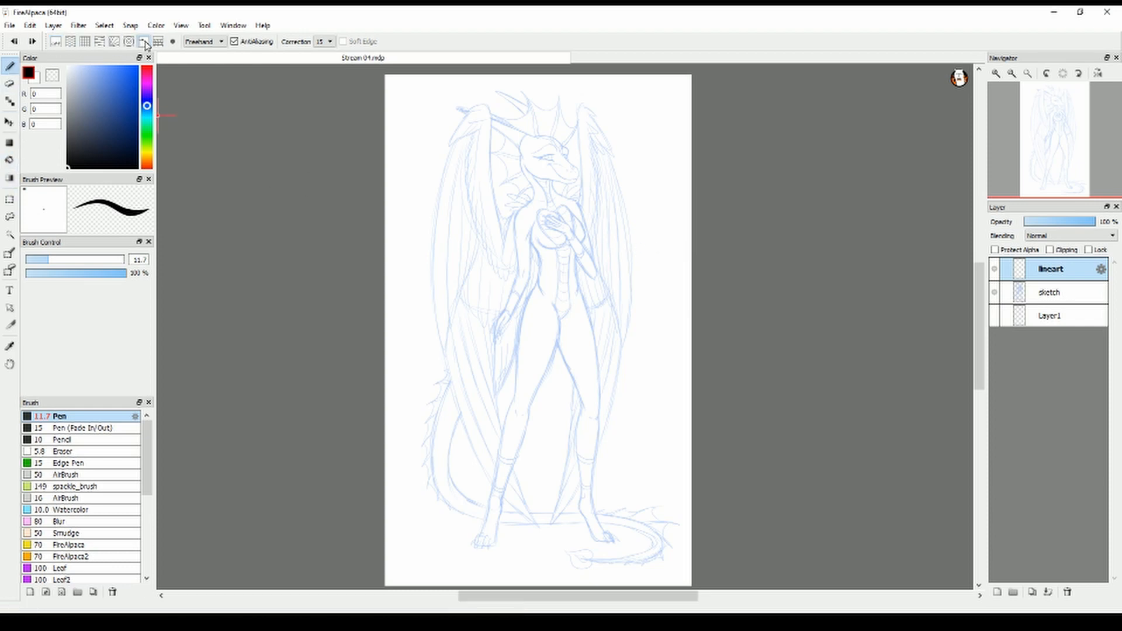
Try the pen's Polyline mode by drawing a jagged shape over the far wing
{"action": "left_click", "coordinate": [205, 42]}
{"action": "left_click", "coordinate": [204, 51]}
{"action": "left_click", "coordinate": [206, 42]}
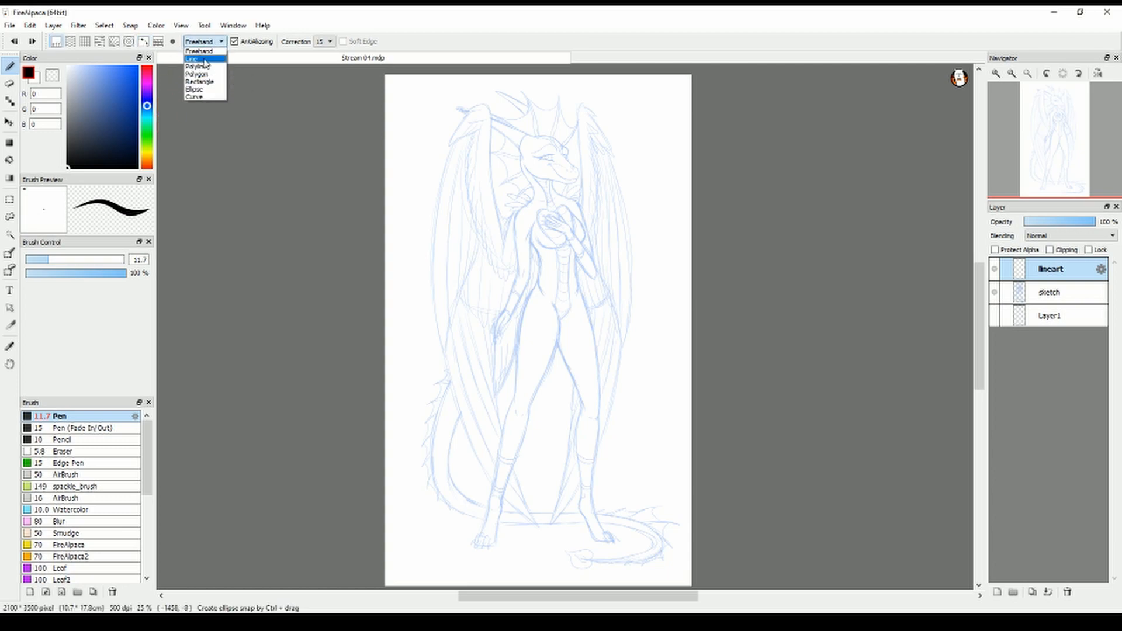
{"action": "left_click", "coordinate": [201, 67]}
{"action": "scroll", "coordinate": [601, 242], "scroll_direction": "up", "scroll_amount": 4}
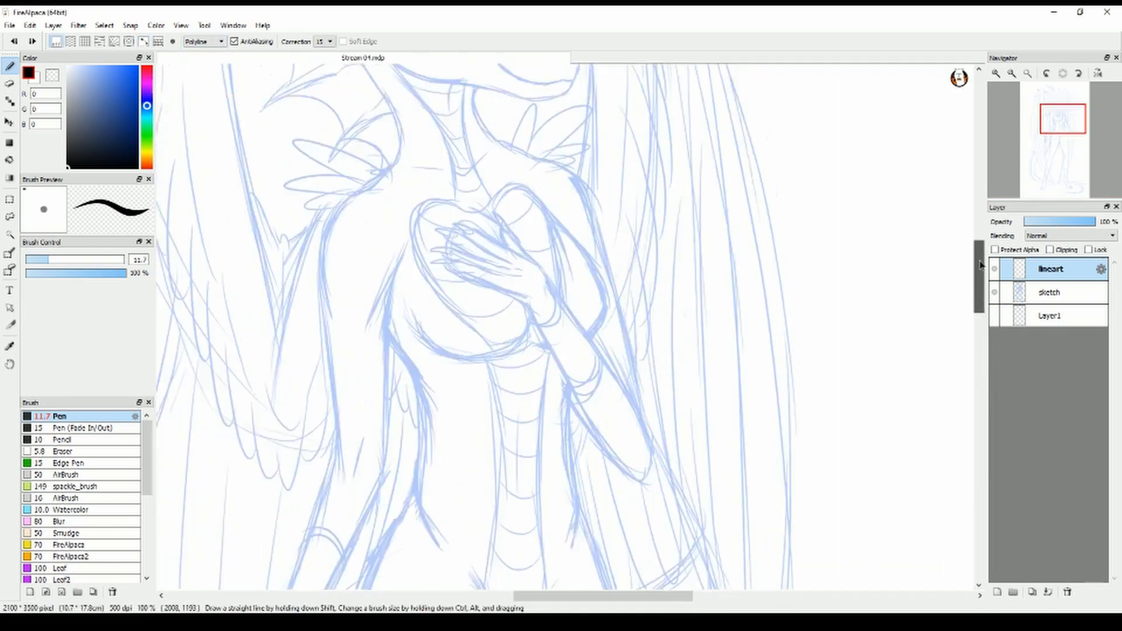
{"action": "left_click", "coordinate": [854, 310]}
{"action": "left_click", "coordinate": [569, 163]}
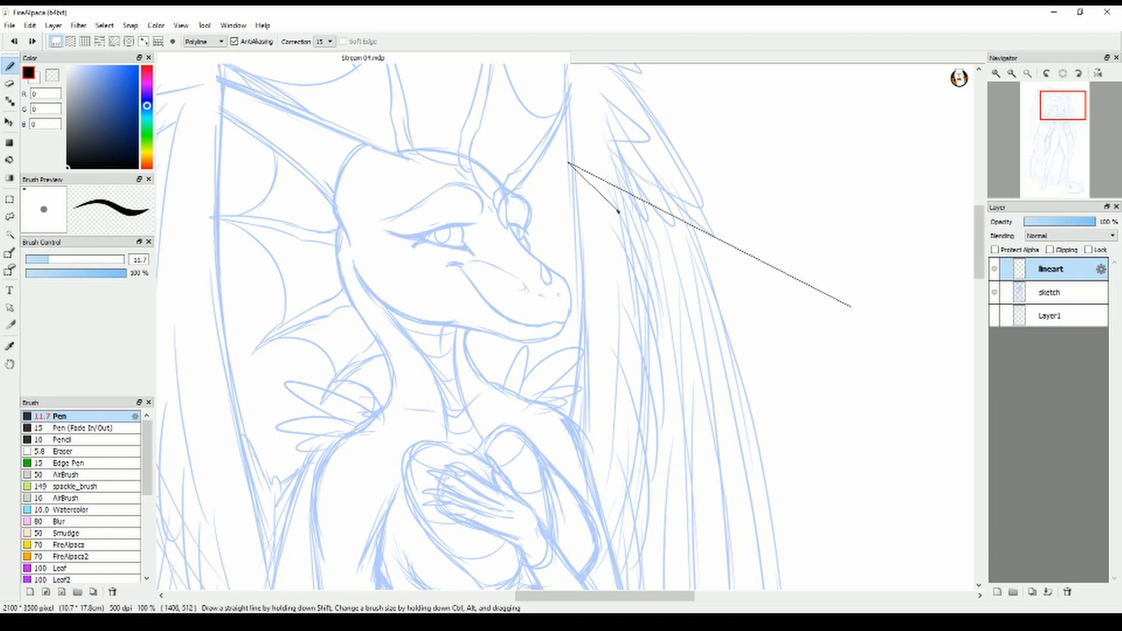
{"action": "left_click", "coordinate": [607, 210]}
{"action": "left_click", "coordinate": [675, 270]}
{"action": "left_click", "coordinate": [701, 250]}
{"action": "left_click", "coordinate": [730, 338]}
{"action": "left_click", "coordinate": [648, 362]}
{"action": "left_click", "coordinate": [673, 490]}
{"action": "double_click", "coordinate": [854, 309]}
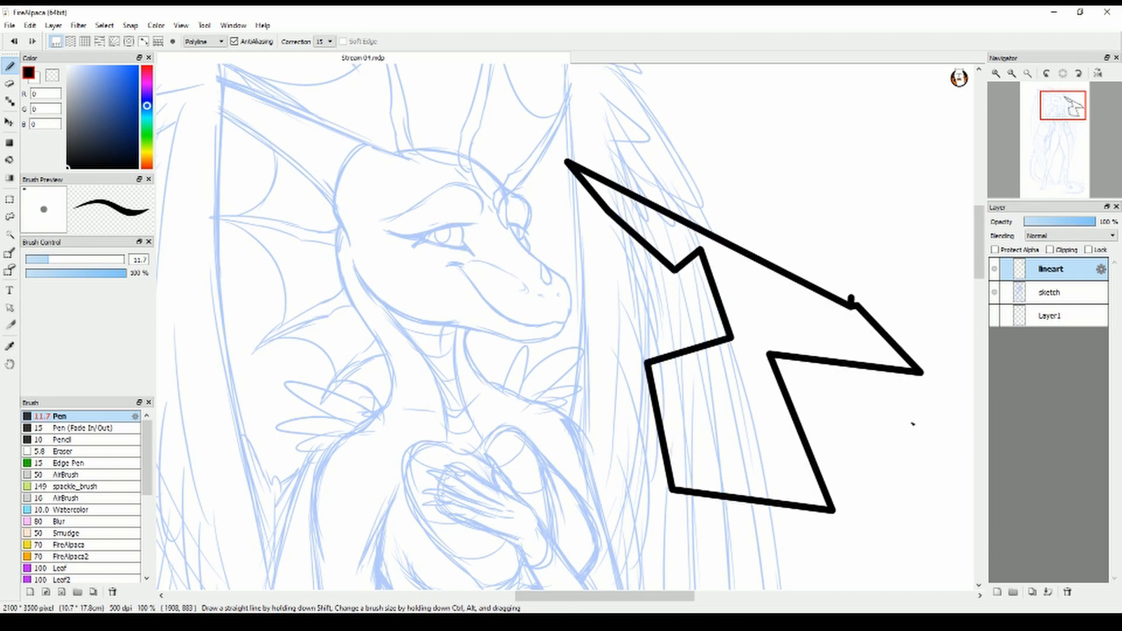
{"action": "key", "text": "ctrl+z"}
Try a thin size 1.8 stroke beside the head and return the pen to Freehand mode
{"action": "left_click", "coordinate": [29, 259]}
{"action": "left_click", "coordinate": [560, 199]}
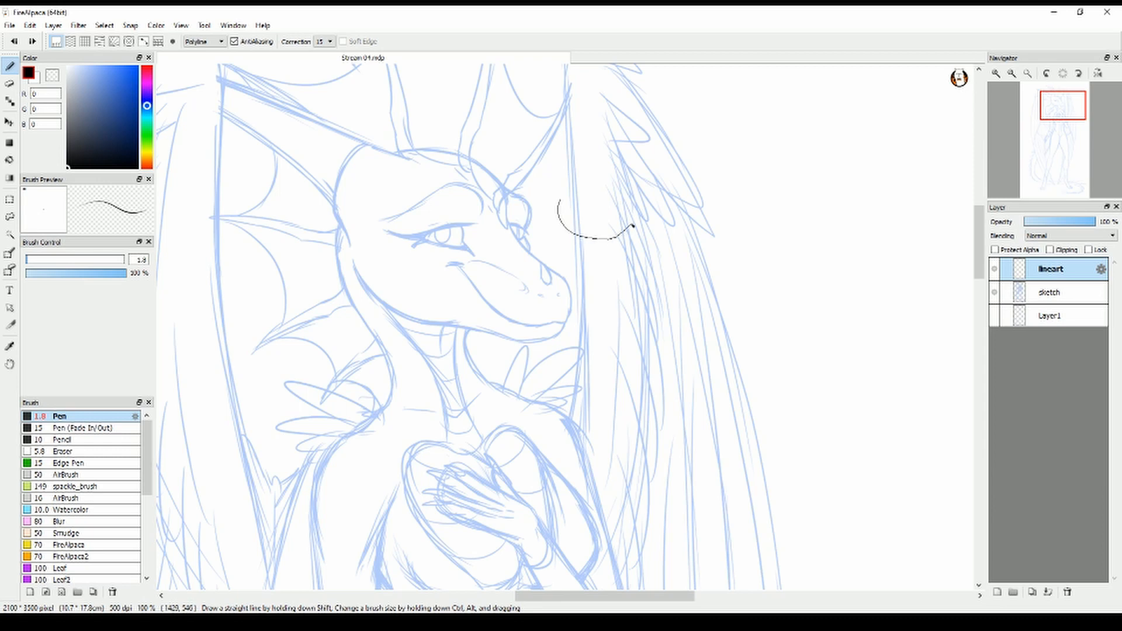
{"action": "left_click_drag", "start_coordinate": [620, 174], "coordinate": [564, 173]}
{"action": "key", "text": "ctrl+z"}
{"action": "left_click", "coordinate": [197, 43]}
{"action": "left_click", "coordinate": [198, 53]}
Set the pen size to 5 and try black lines along the jaw
{"action": "left_click", "coordinate": [31, 259]}
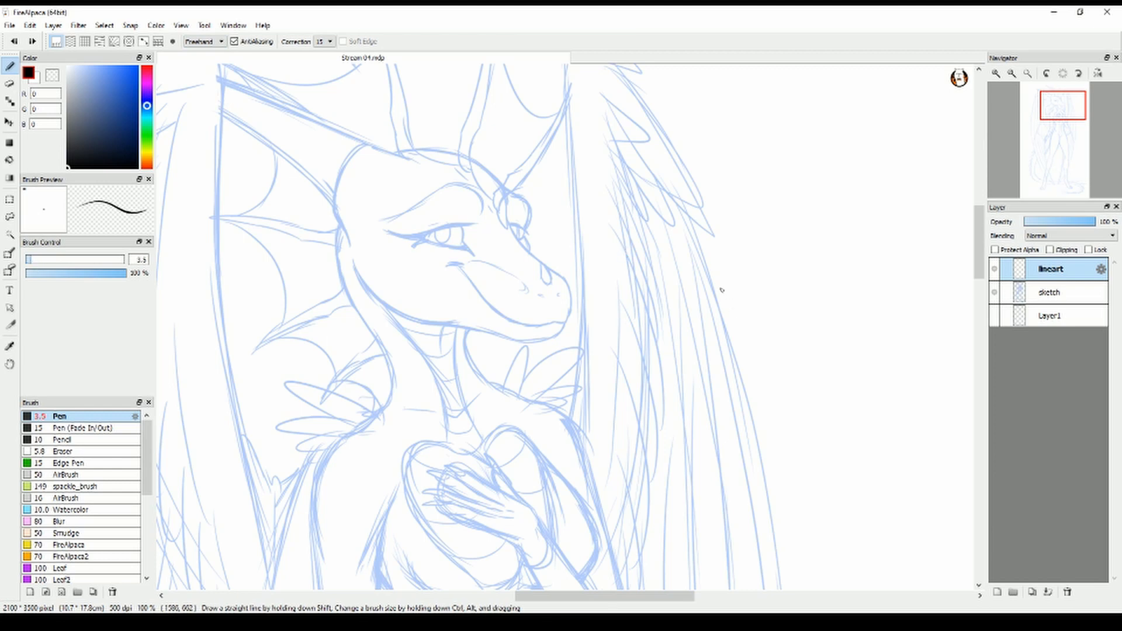
{"action": "scroll", "coordinate": [718, 288], "scroll_direction": "left", "scroll_amount": 3}
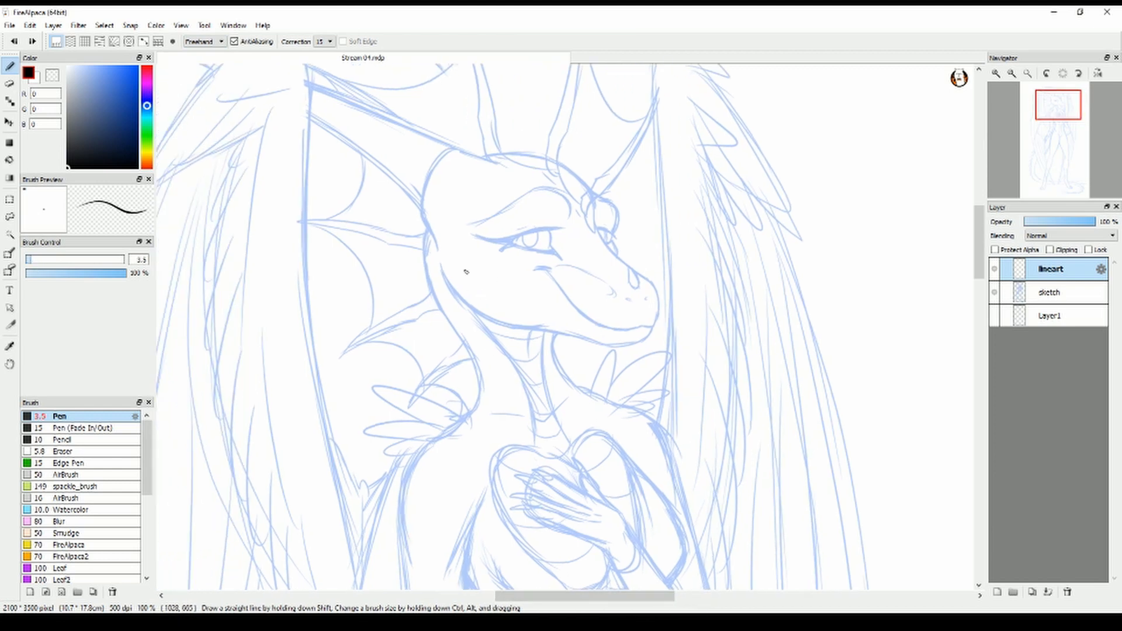
{"action": "double_click", "coordinate": [139, 260]}
{"action": "type", "text": "4"}
{"action": "left_click_drag", "start_coordinate": [441, 267], "coordinate": [535, 326]}
{"action": "key", "text": "ctrl+z"}
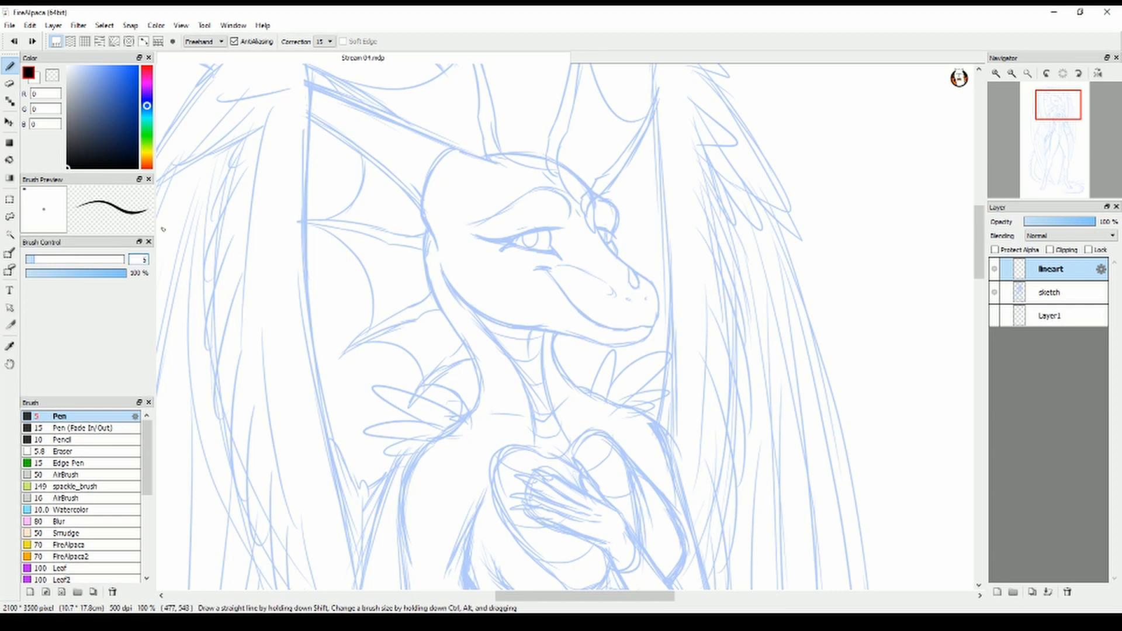
{"action": "mouse_move", "coordinate": [439, 265]}
{"action": "left_mouse_down"}
{"action": "mouse_move", "coordinate": [537, 326]}
{"action": "mouse_move", "coordinate": [449, 364]}
{"action": "left_mouse_up"}
{"action": "key", "text": "ctrl+z"}
Ink the muzzle with its nostrils, small nose horn, upper crease, smiling mouth line and rounded snout tip
{"action": "scroll", "coordinate": [453, 284], "scroll_direction": "up", "scroll_amount": 2}
{"action": "left_click_drag", "start_coordinate": [708, 374], "coordinate": [722, 379]}
{"action": "left_click_drag", "start_coordinate": [752, 372], "coordinate": [747, 379]}
{"action": "left_click_drag", "start_coordinate": [576, 314], "coordinate": [669, 378]}
{"action": "mouse_move", "coordinate": [711, 327]}
{"action": "left_mouse_down"}
{"action": "mouse_move", "coordinate": [731, 358]}
{"action": "mouse_move", "coordinate": [713, 309]}
{"action": "left_mouse_up"}
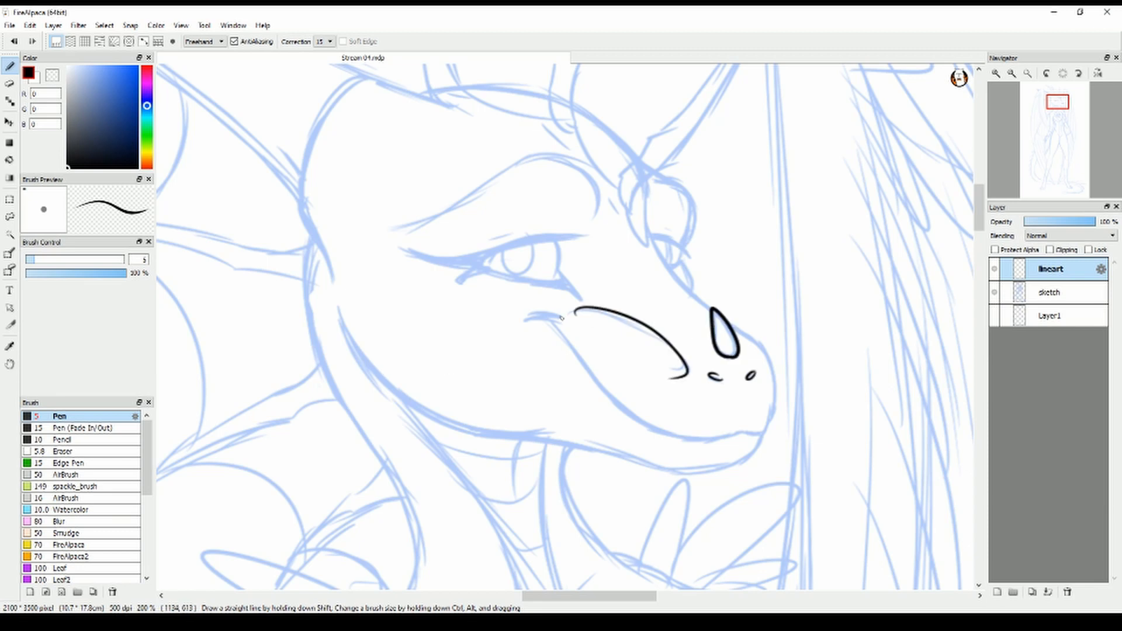
{"action": "mouse_move", "coordinate": [526, 319]}
{"action": "left_mouse_down"}
{"action": "mouse_move", "coordinate": [650, 424]}
{"action": "mouse_move", "coordinate": [759, 435]}
{"action": "left_mouse_up"}
{"action": "left_click_drag", "start_coordinate": [735, 327], "coordinate": [761, 435]}
Ink the snout's bridge, the short forehead marks and the near eye's arched brow ridge
{"action": "mouse_move", "coordinate": [710, 308]}
{"action": "left_mouse_down"}
{"action": "mouse_move", "coordinate": [646, 222]}
{"action": "mouse_move", "coordinate": [648, 252]}
{"action": "left_mouse_up"}
{"action": "left_click_drag", "start_coordinate": [608, 193], "coordinate": [620, 217]}
{"action": "left_click_drag", "start_coordinate": [544, 126], "coordinate": [561, 146]}
{"action": "left_click_drag", "start_coordinate": [399, 229], "coordinate": [564, 173]}
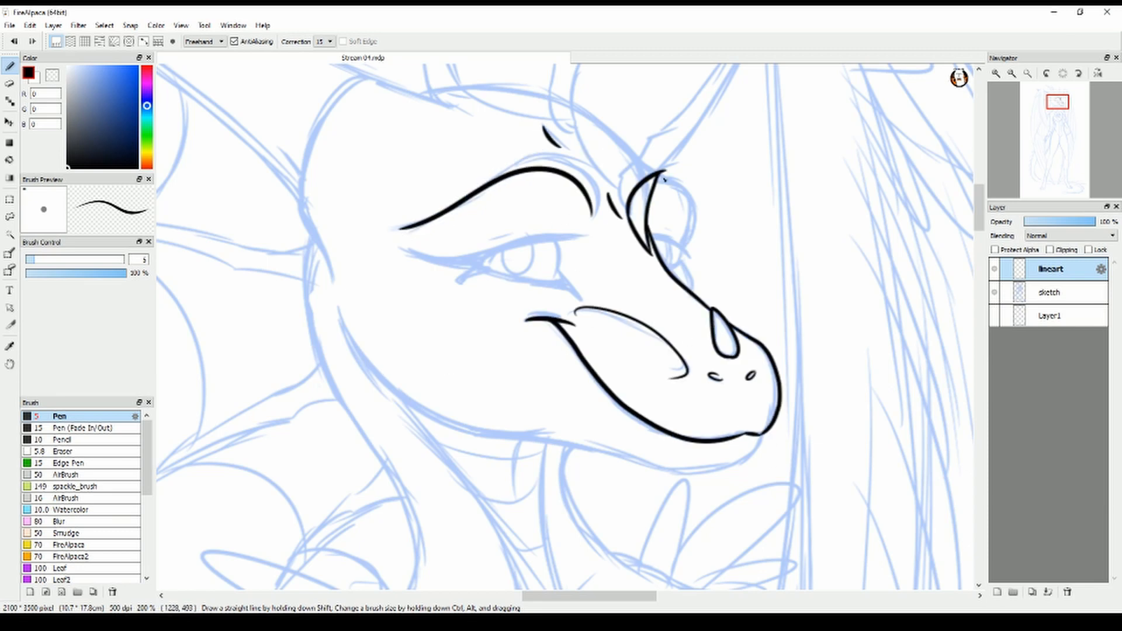
Ink the far eye with its rounded brow, lashes and pupil
{"action": "left_click_drag", "start_coordinate": [664, 178], "coordinate": [694, 225]}
{"action": "key", "text": "ctrl+z"}
{"action": "mouse_move", "coordinate": [664, 178]}
{"action": "left_mouse_down"}
{"action": "mouse_move", "coordinate": [701, 218]}
{"action": "mouse_move", "coordinate": [692, 238]}
{"action": "left_mouse_up"}
{"action": "key", "text": "ctrl+z"}
{"action": "mouse_move", "coordinate": [663, 178]}
{"action": "left_mouse_down"}
{"action": "mouse_move", "coordinate": [657, 239]}
{"action": "mouse_move", "coordinate": [687, 245]}
{"action": "left_mouse_up"}
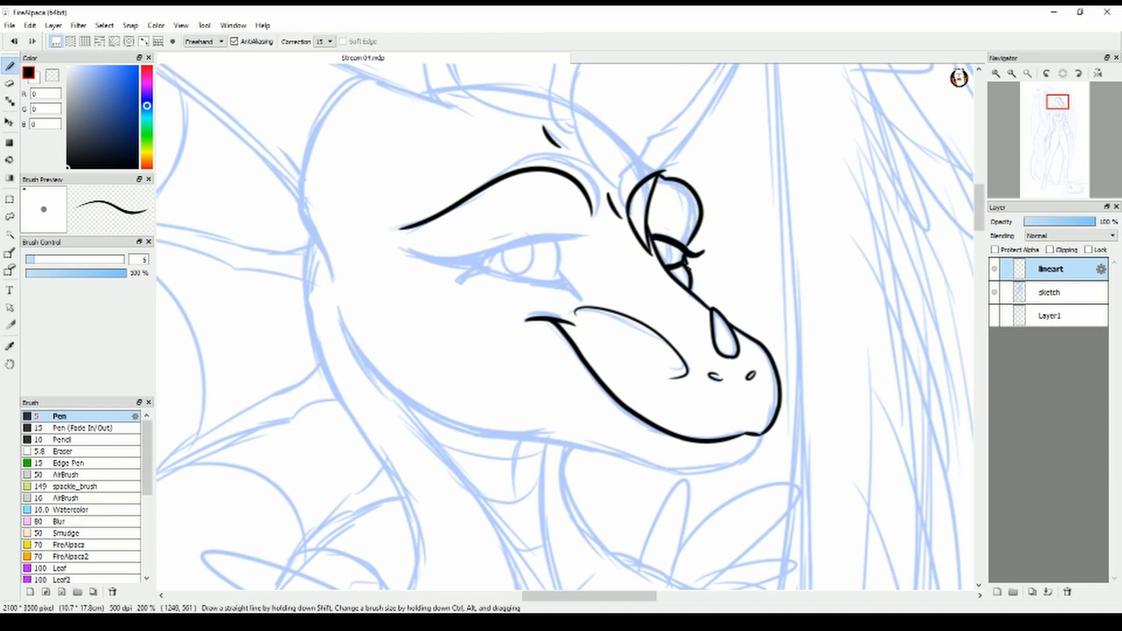
{"action": "left_click_drag", "start_coordinate": [662, 242], "coordinate": [666, 257]}
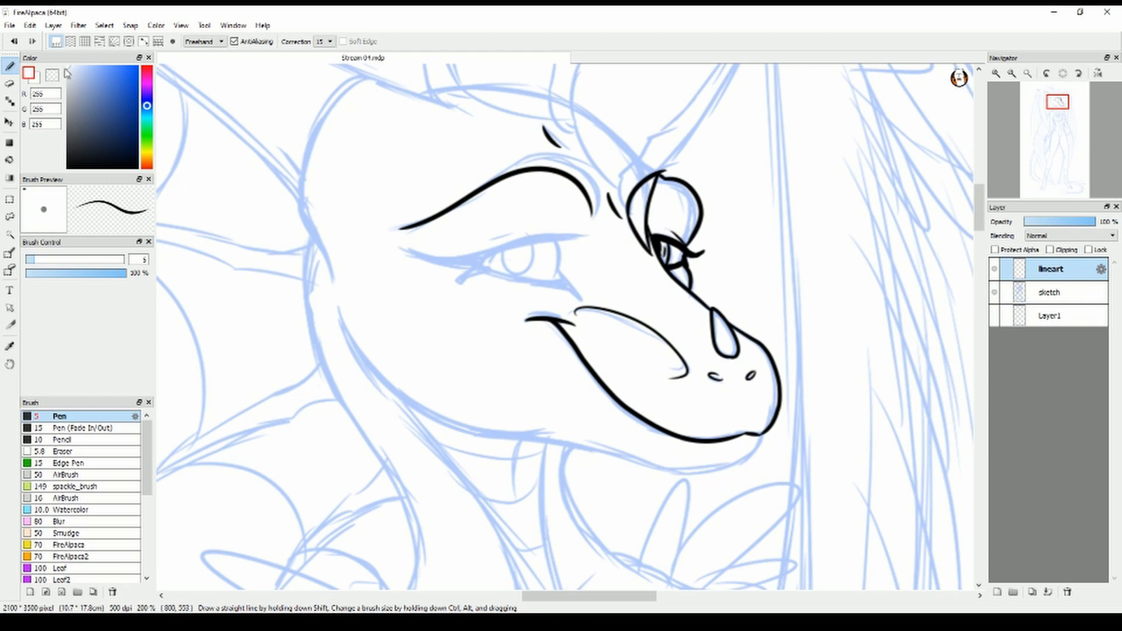
Ink the near eye's outline, heavy upper lid and lashes, trimming the upper lid's inner end
{"action": "mouse_move", "coordinate": [482, 264]}
{"action": "left_mouse_down"}
{"action": "mouse_move", "coordinate": [562, 243]}
{"action": "mouse_move", "coordinate": [563, 286]}
{"action": "left_mouse_up"}
{"action": "key", "text": "ctrl+z"}
{"action": "mouse_move", "coordinate": [559, 244]}
{"action": "left_mouse_down"}
{"action": "mouse_move", "coordinate": [559, 284]}
{"action": "mouse_move", "coordinate": [595, 307]}
{"action": "left_mouse_up"}
{"action": "left_click_drag", "start_coordinate": [539, 284], "coordinate": [566, 285]}
{"action": "mouse_move", "coordinate": [594, 234]}
{"action": "left_mouse_down"}
{"action": "mouse_move", "coordinate": [407, 252]}
{"action": "mouse_move", "coordinate": [478, 267]}
{"action": "left_mouse_up"}
{"action": "left_click_drag", "start_coordinate": [459, 272], "coordinate": [464, 285]}
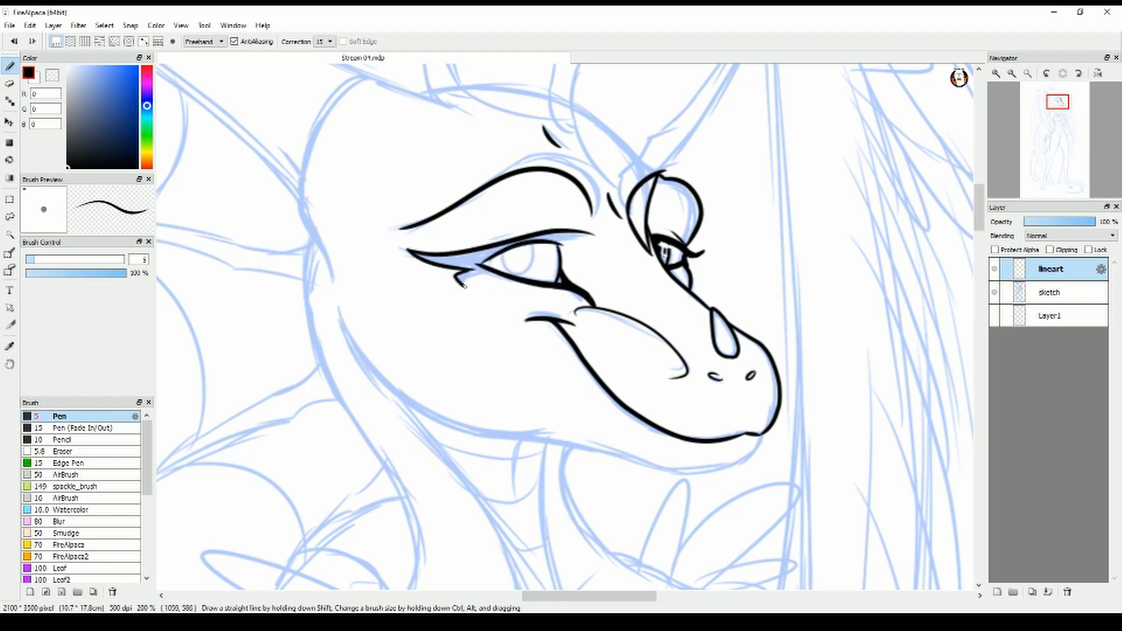
{"action": "left_click", "coordinate": [10, 83]}
{"action": "mouse_move", "coordinate": [593, 233]}
{"action": "left_mouse_down"}
{"action": "mouse_move", "coordinate": [576, 255]}
{"action": "mouse_move", "coordinate": [528, 228]}
{"action": "mouse_move", "coordinate": [575, 240]}
{"action": "left_mouse_up"}
{"action": "left_click", "coordinate": [10, 66]}
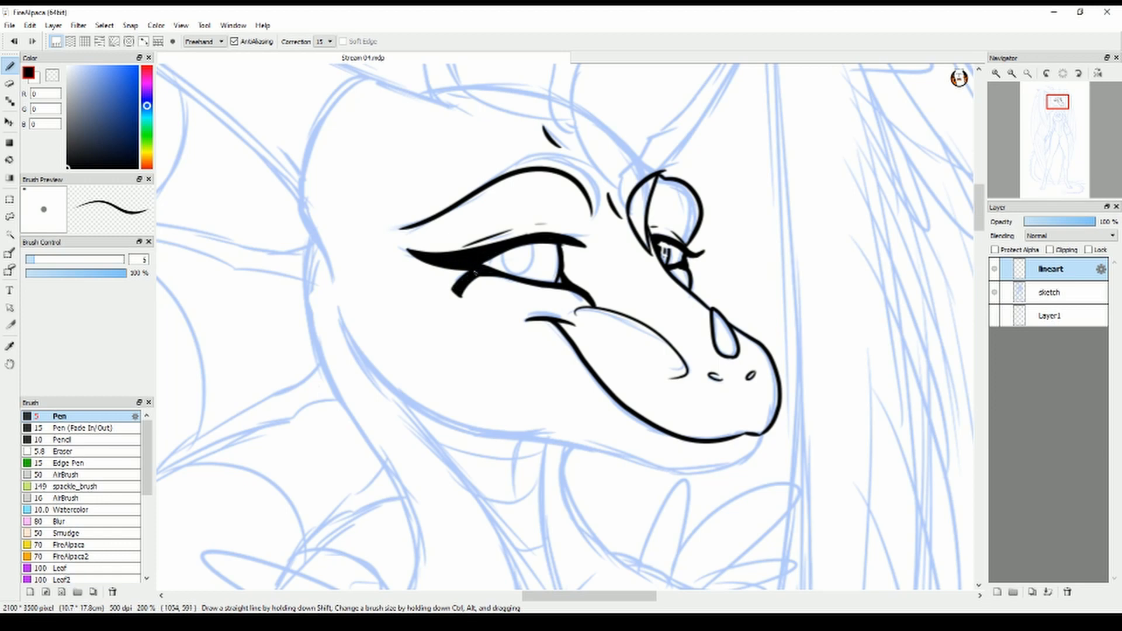
Ink the curved jaw line from the cheek to beneath the mouth
{"action": "mouse_move", "coordinate": [340, 306]}
{"action": "left_mouse_down"}
{"action": "mouse_move", "coordinate": [420, 409]}
{"action": "mouse_move", "coordinate": [663, 446]}
{"action": "mouse_move", "coordinate": [564, 430]}
{"action": "left_mouse_up"}
{"action": "key", "text": "ctrl+z"}
{"action": "key", "text": "ctrl+z"}
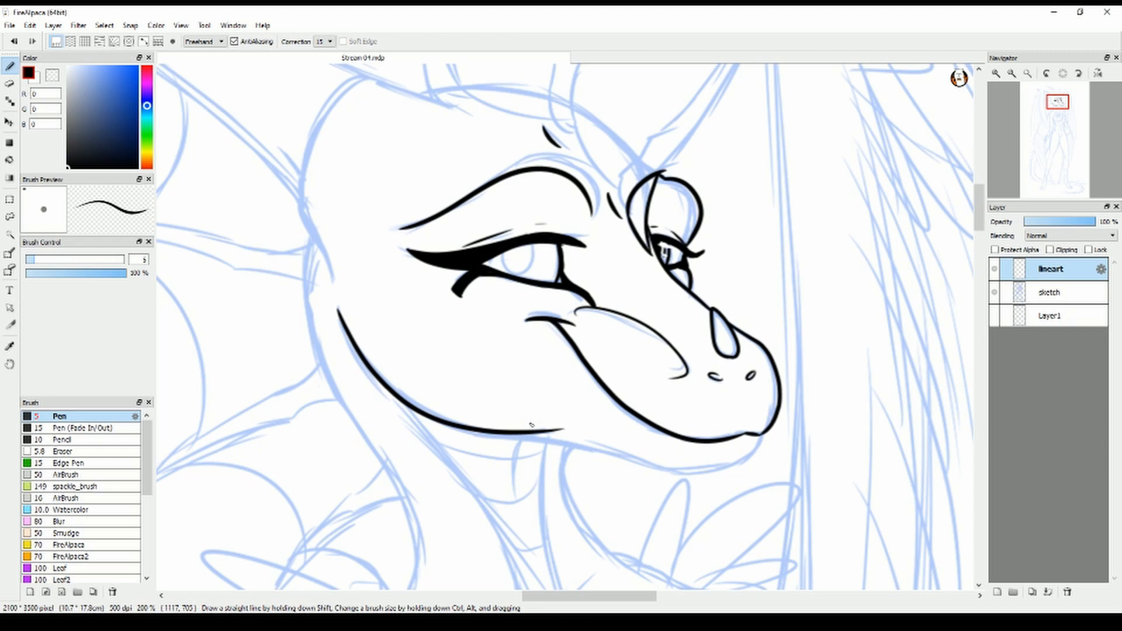
Ink the near eye's iris and slit pupil, with white highlights
{"action": "mouse_move", "coordinate": [504, 251]}
{"action": "left_mouse_down"}
{"action": "mouse_move", "coordinate": [510, 277]}
{"action": "mouse_move", "coordinate": [534, 244]}
{"action": "left_mouse_up"}
{"action": "key", "text": "ctrl+z"}
{"action": "left_click_drag", "start_coordinate": [516, 248], "coordinate": [516, 272]}
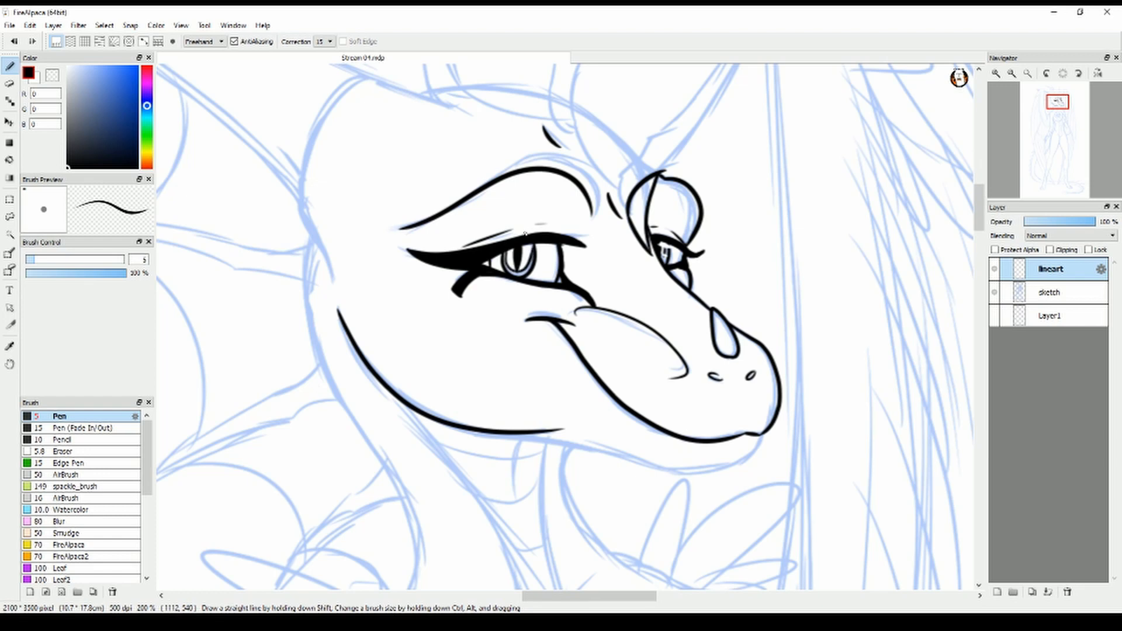
{"action": "key", "text": "ctrl+z"}
{"action": "key", "text": "ctrl+z"}
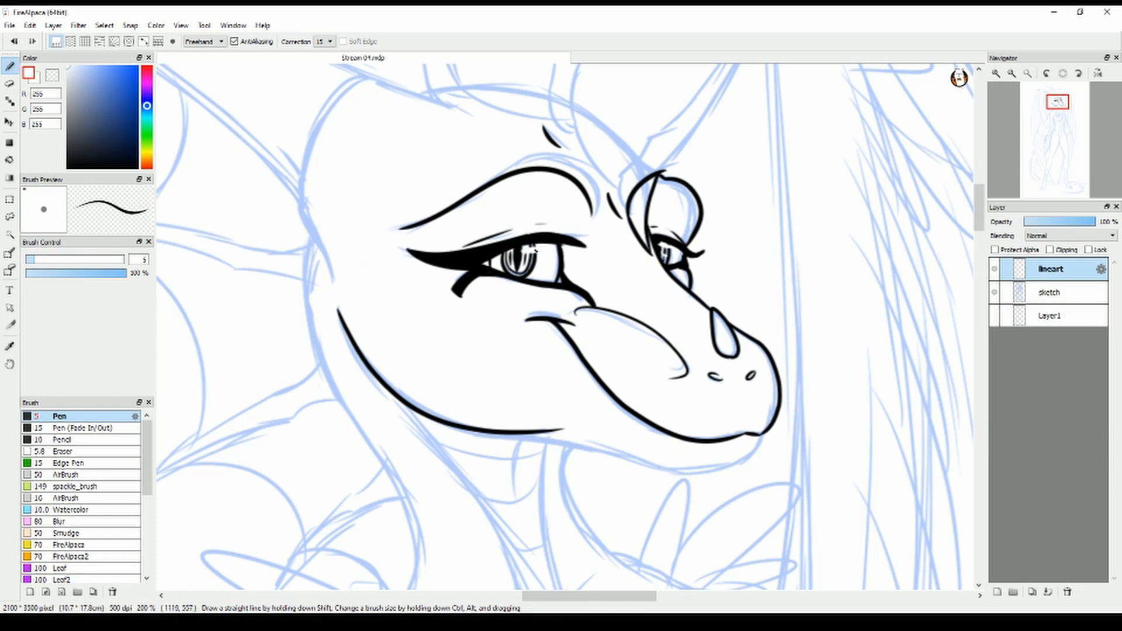
Ink the chin, the back of the head and the short mark at the near horn's base
{"action": "mouse_move", "coordinate": [501, 434]}
{"action": "left_mouse_down"}
{"action": "mouse_move", "coordinate": [750, 459]}
{"action": "mouse_move", "coordinate": [737, 459]}
{"action": "left_mouse_up"}
{"action": "left_click_drag", "start_coordinate": [979, 219], "coordinate": [980, 212]}
{"action": "left_click_drag", "start_coordinate": [336, 375], "coordinate": [337, 389]}
{"action": "mouse_move", "coordinate": [332, 363]}
{"action": "left_mouse_down"}
{"action": "mouse_move", "coordinate": [354, 177]}
{"action": "mouse_move", "coordinate": [500, 202]}
{"action": "left_mouse_up"}
{"action": "key", "text": "ctrl+z"}
{"action": "left_click_drag", "start_coordinate": [262, 232], "coordinate": [302, 273]}
Ink both edges of the far horn and its base above the far eye
{"action": "left_click_drag", "start_coordinate": [588, 596], "coordinate": [571, 596]}
{"action": "left_click_drag", "start_coordinate": [980, 211], "coordinate": [979, 190]}
{"action": "mouse_move", "coordinate": [771, 485]}
{"action": "left_mouse_down"}
{"action": "mouse_move", "coordinate": [874, 321]}
{"action": "mouse_move", "coordinate": [890, 260]}
{"action": "left_mouse_up"}
{"action": "left_click_drag", "start_coordinate": [891, 261], "coordinate": [754, 459]}
{"action": "left_click_drag", "start_coordinate": [753, 462], "coordinate": [725, 495]}
Ink the crest's two upright spines and the curved membrane edges joining them to each other and the far horn
{"action": "mouse_move", "coordinate": [682, 439]}
{"action": "left_mouse_down"}
{"action": "mouse_move", "coordinate": [731, 73]}
{"action": "mouse_move", "coordinate": [701, 292]}
{"action": "left_mouse_up"}
{"action": "key", "text": "ctrl+z"}
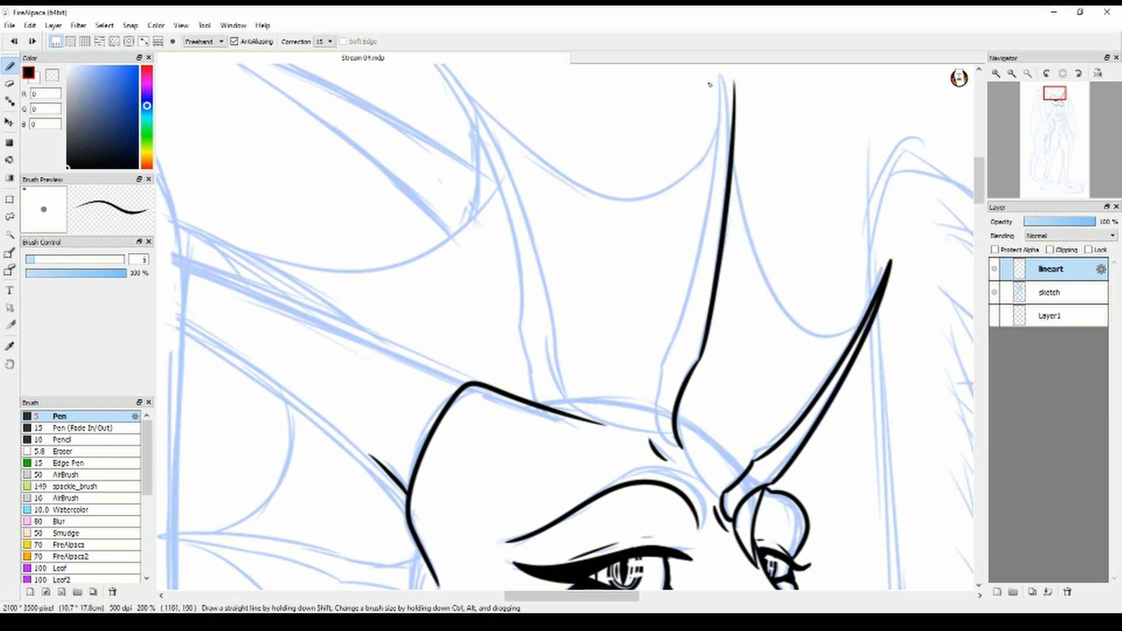
{"action": "mouse_move", "coordinate": [730, 69]}
{"action": "left_mouse_down"}
{"action": "mouse_move", "coordinate": [659, 365]}
{"action": "mouse_move", "coordinate": [725, 496]}
{"action": "left_mouse_up"}
{"action": "mouse_move", "coordinate": [731, 71]}
{"action": "left_mouse_down"}
{"action": "mouse_move", "coordinate": [746, 222]}
{"action": "mouse_move", "coordinate": [865, 318]}
{"action": "left_mouse_up"}
{"action": "left_click_drag", "start_coordinate": [576, 409], "coordinate": [413, 55]}
{"action": "left_click_drag", "start_coordinate": [980, 194], "coordinate": [981, 183]}
{"action": "mouse_move", "coordinate": [412, 132]}
{"action": "left_mouse_down"}
{"action": "mouse_move", "coordinate": [529, 420]}
{"action": "mouse_move", "coordinate": [574, 493]}
{"action": "mouse_move", "coordinate": [700, 213]}
{"action": "left_mouse_up"}
{"action": "key", "text": "ctrl+z"}
{"action": "left_click_drag", "start_coordinate": [413, 133], "coordinate": [727, 197]}
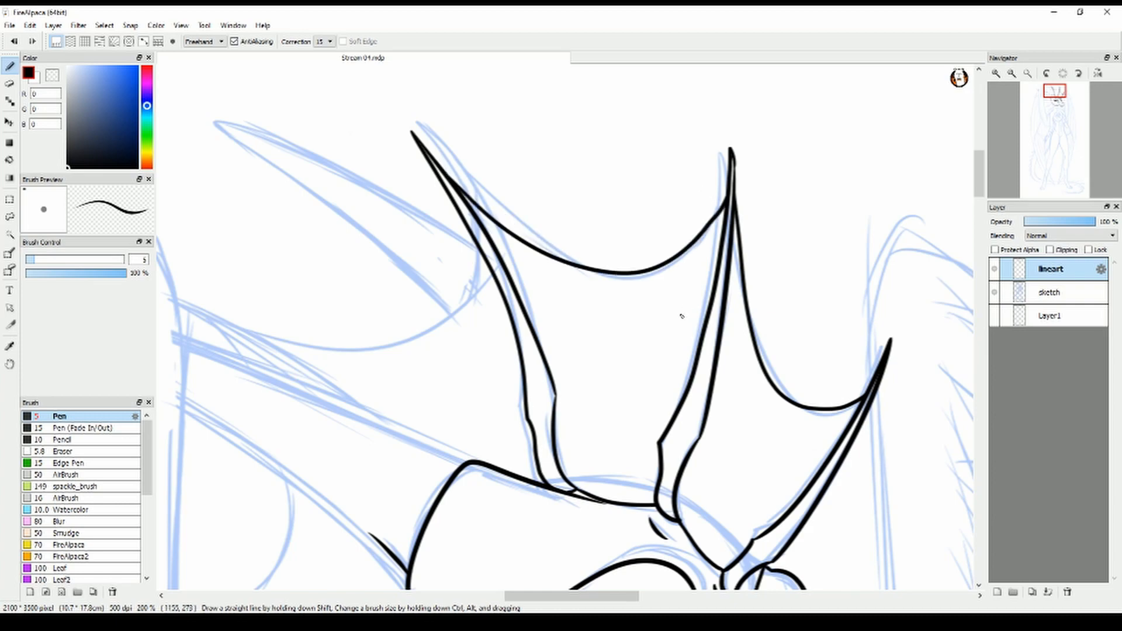
Add curved fold lines inside the two front crest membranes
{"action": "left_click_drag", "start_coordinate": [568, 433], "coordinate": [633, 471]}
{"action": "left_click_drag", "start_coordinate": [577, 374], "coordinate": [678, 385]}
{"action": "left_click_drag", "start_coordinate": [543, 304], "coordinate": [684, 301]}
{"action": "left_click_drag", "start_coordinate": [711, 468], "coordinate": [733, 551]}
{"action": "left_click_drag", "start_coordinate": [729, 389], "coordinate": [771, 447]}
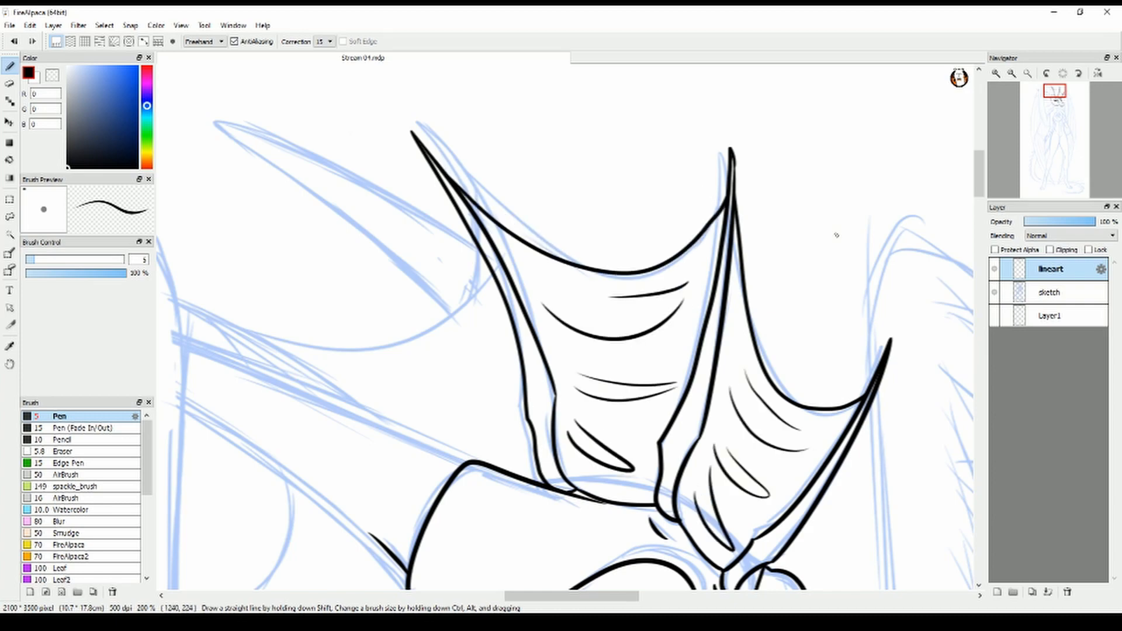
Ink the near horn's upper and lower edges from the head to the near wing
{"action": "mouse_move", "coordinate": [979, 176]}
{"action": "left_mouse_down"}
{"action": "mouse_move", "coordinate": [979, 196]}
{"action": "mouse_move", "coordinate": [979, 180]}
{"action": "left_mouse_up"}
{"action": "left_click_drag", "start_coordinate": [627, 596], "coordinate": [583, 596]}
{"action": "mouse_move", "coordinate": [666, 558]}
{"action": "left_mouse_down"}
{"action": "mouse_move", "coordinate": [587, 479]}
{"action": "mouse_move", "coordinate": [438, 372]}
{"action": "left_mouse_up"}
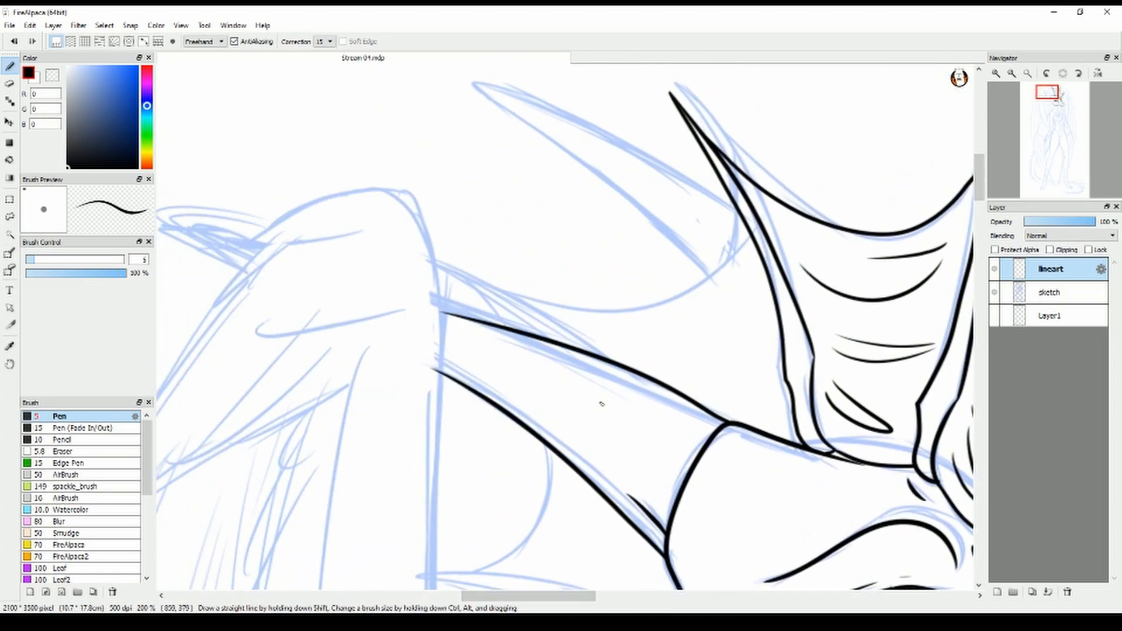
{"action": "left_click_drag", "start_coordinate": [439, 310], "coordinate": [730, 425]}
{"action": "key", "text": "ctrl+z"}
{"action": "left_click_drag", "start_coordinate": [438, 294], "coordinate": [725, 423]}
{"action": "key", "text": "e"}
{"action": "key", "text": "b"}
Ink the rear crest spine above the near horn, with its membrane's curved edge and fold lines
{"action": "mouse_move", "coordinate": [435, 252]}
{"action": "left_mouse_down"}
{"action": "mouse_move", "coordinate": [622, 371]}
{"action": "mouse_move", "coordinate": [529, 330]}
{"action": "left_mouse_up"}
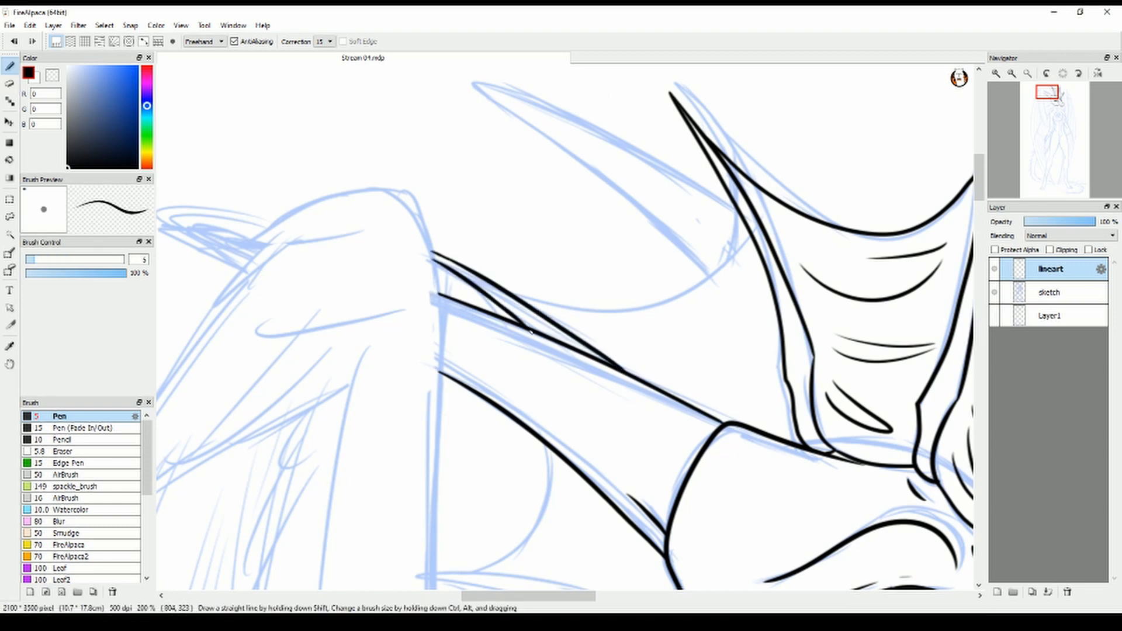
{"action": "left_click_drag", "start_coordinate": [591, 314], "coordinate": [732, 195]}
{"action": "left_click_drag", "start_coordinate": [714, 280], "coordinate": [476, 78]}
{"action": "key", "text": "ctrl+z"}
{"action": "left_click_drag", "start_coordinate": [980, 178], "coordinate": [979, 175]}
{"action": "left_click_drag", "start_coordinate": [743, 324], "coordinate": [626, 371]}
{"action": "left_click_drag", "start_coordinate": [747, 329], "coordinate": [673, 392]}
{"action": "left_click_drag", "start_coordinate": [651, 399], "coordinate": [743, 422]}
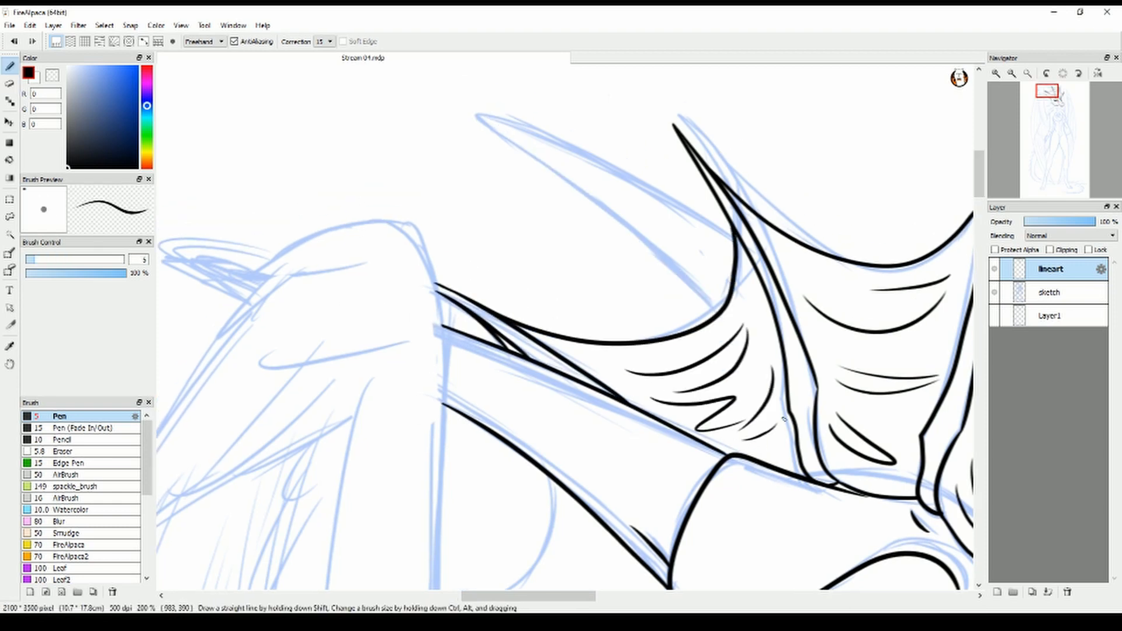
{"action": "left_click_drag", "start_coordinate": [979, 175], "coordinate": [979, 167]}
{"action": "mouse_move", "coordinate": [717, 391]}
{"action": "left_mouse_down"}
{"action": "mouse_move", "coordinate": [466, 188]}
{"action": "mouse_move", "coordinate": [743, 332]}
{"action": "left_mouse_up"}
Ink the frill membrane below the near horn with its curved edge and fold lines
{"action": "mouse_move", "coordinate": [980, 167]}
{"action": "left_mouse_down"}
{"action": "mouse_move", "coordinate": [979, 213]}
{"action": "mouse_move", "coordinate": [980, 199]}
{"action": "left_mouse_up"}
{"action": "mouse_move", "coordinate": [548, 202]}
{"action": "left_mouse_down"}
{"action": "mouse_move", "coordinate": [536, 301]}
{"action": "mouse_move", "coordinate": [471, 331]}
{"action": "left_mouse_up"}
{"action": "left_click_drag", "start_coordinate": [584, 237], "coordinate": [598, 284]}
{"action": "left_click_drag", "start_coordinate": [612, 261], "coordinate": [601, 318]}
{"action": "left_click_drag", "start_coordinate": [625, 299], "coordinate": [605, 333]}
{"action": "left_click_drag", "start_coordinate": [652, 299], "coordinate": [651, 339]}
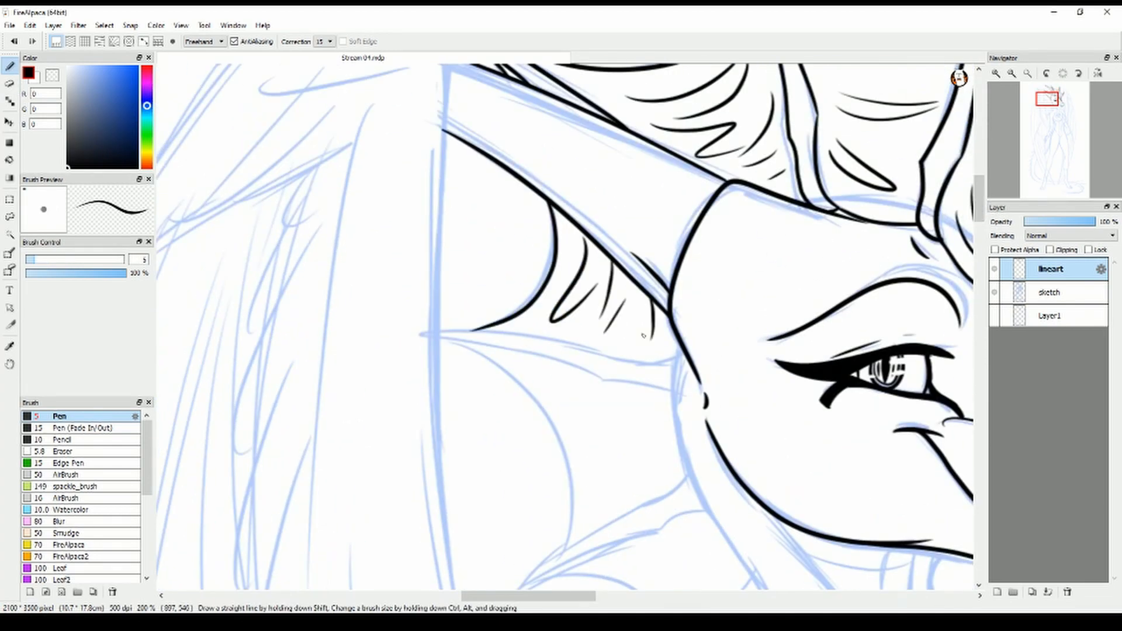
Ink the throat line beneath the jaw and the collarbone lines
{"action": "left_click_drag", "start_coordinate": [588, 597], "coordinate": [630, 602]}
{"action": "left_click_drag", "start_coordinate": [981, 213], "coordinate": [980, 243]}
{"action": "left_click_drag", "start_coordinate": [641, 234], "coordinate": [635, 299]}
{"action": "left_click_drag", "start_coordinate": [504, 428], "coordinate": [604, 415]}
{"action": "left_click_drag", "start_coordinate": [613, 416], "coordinate": [634, 426]}
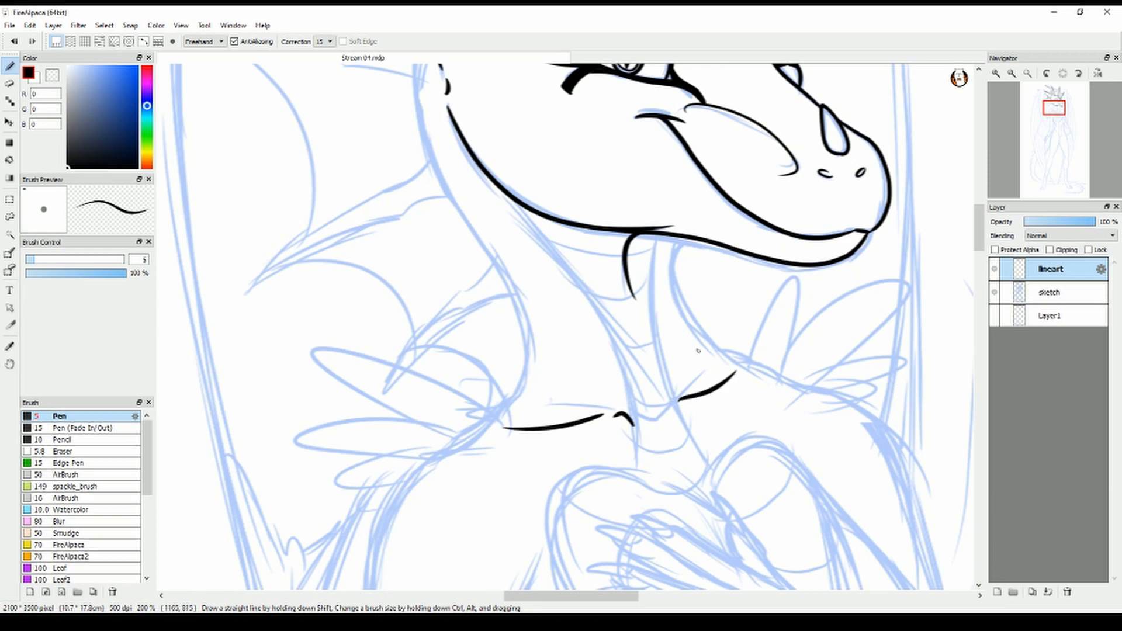
Ink the back and front edges of the neck, continuing both into the shoulder lines
{"action": "left_click_drag", "start_coordinate": [981, 240], "coordinate": [981, 231]}
{"action": "left_click_drag", "start_coordinate": [415, 125], "coordinate": [480, 525]}
{"action": "mouse_move", "coordinate": [677, 330]}
{"action": "left_mouse_down"}
{"action": "mouse_move", "coordinate": [755, 463]}
{"action": "mouse_move", "coordinate": [829, 481]}
{"action": "left_mouse_up"}
{"action": "left_click_drag", "start_coordinate": [481, 527], "coordinate": [442, 549]}
Ink the pointed feather tuft on the far shoulder with its small overlapping base feathers
{"action": "left_click_drag", "start_coordinate": [735, 450], "coordinate": [757, 437]}
{"action": "left_click_drag", "start_coordinate": [756, 437], "coordinate": [777, 461]}
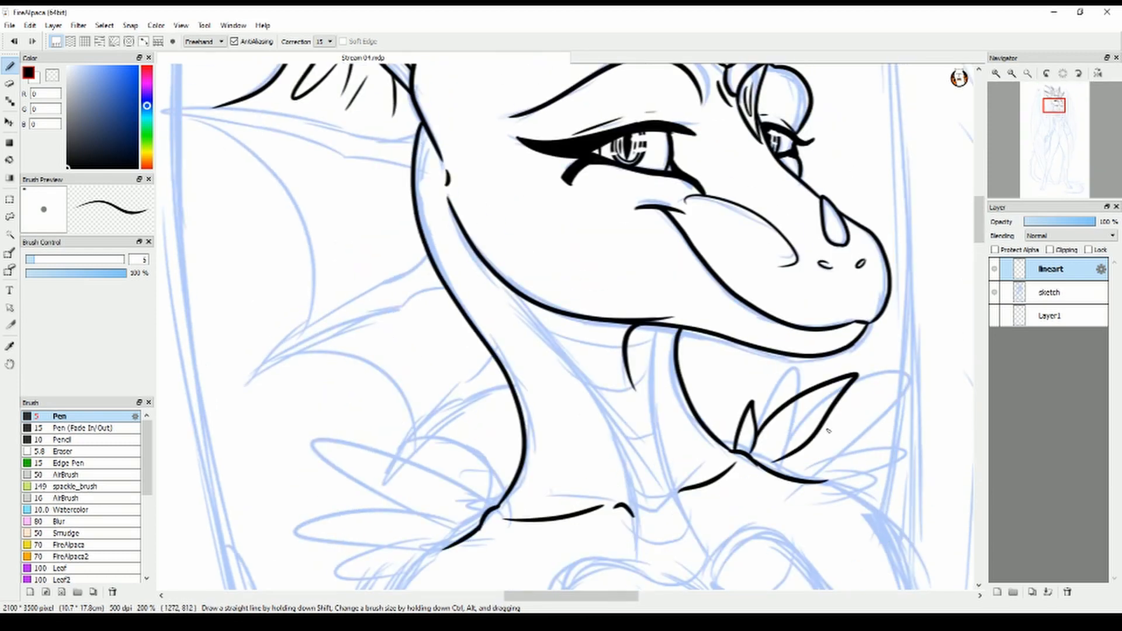
{"action": "left_click_drag", "start_coordinate": [820, 430], "coordinate": [801, 474]}
{"action": "left_click_drag", "start_coordinate": [853, 469], "coordinate": [855, 497]}
{"action": "left_click_drag", "start_coordinate": [759, 463], "coordinate": [776, 463]}
Ink the feather tuft on the near shoulder with its long pointed feathers and small base tufts
{"action": "left_click_drag", "start_coordinate": [981, 221], "coordinate": [980, 239]}
{"action": "left_click_drag", "start_coordinate": [499, 320], "coordinate": [447, 335]}
{"action": "left_click_drag", "start_coordinate": [374, 328], "coordinate": [456, 357]}
{"action": "left_click_drag", "start_coordinate": [374, 361], "coordinate": [435, 378]}
{"action": "left_click_drag", "start_coordinate": [384, 391], "coordinate": [389, 401]}
{"action": "left_click_drag", "start_coordinate": [397, 398], "coordinate": [393, 405]}
{"action": "left_click_drag", "start_coordinate": [482, 333], "coordinate": [455, 351]}
{"action": "left_click_drag", "start_coordinate": [441, 359], "coordinate": [436, 370]}
Ink the frill spine behind the cheek and the long curved membrane edge hanging from its tip
{"action": "left_click_drag", "start_coordinate": [980, 237], "coordinate": [980, 211]}
{"action": "left_click_drag", "start_coordinate": [571, 596], "coordinate": [554, 596]}
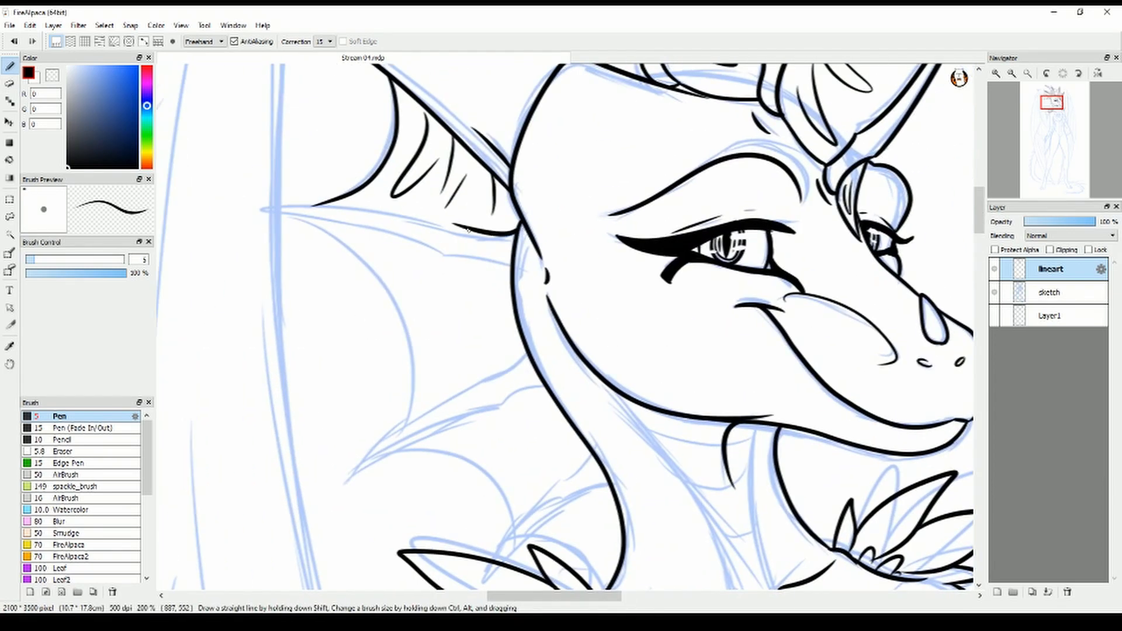
{"action": "key", "text": "e"}
{"action": "mouse_move", "coordinate": [456, 224]}
{"action": "left_mouse_down"}
{"action": "mouse_move", "coordinate": [236, 211]}
{"action": "mouse_move", "coordinate": [275, 209]}
{"action": "mouse_move", "coordinate": [514, 271]}
{"action": "left_mouse_up"}
{"action": "key", "text": "b"}
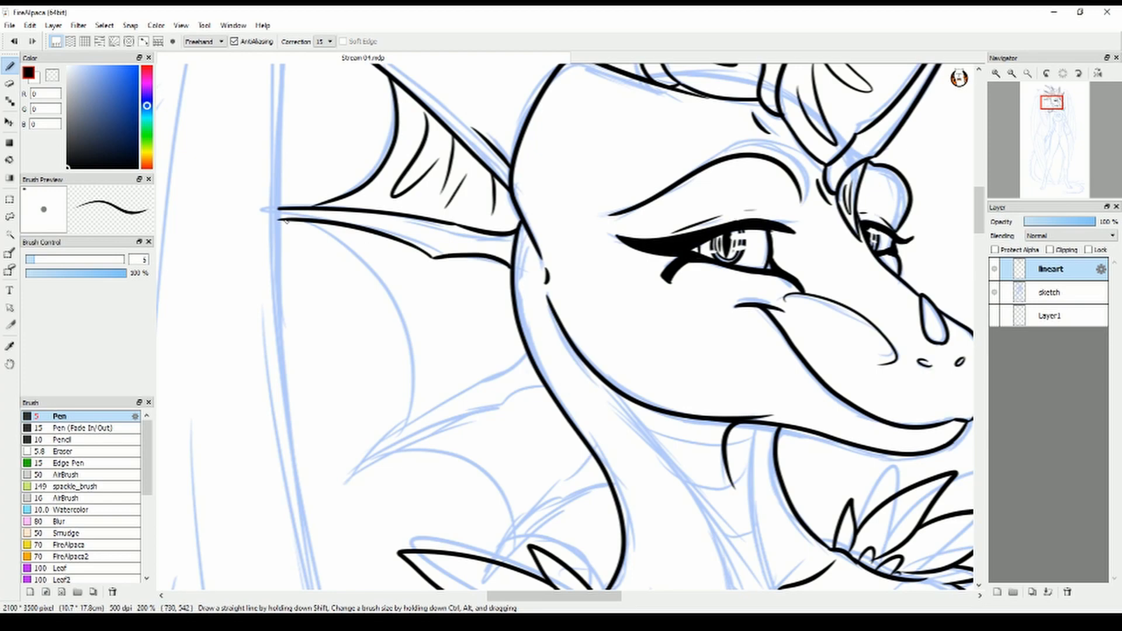
{"action": "left_click_drag", "start_coordinate": [284, 220], "coordinate": [393, 416]}
{"action": "left_click_drag", "start_coordinate": [403, 327], "coordinate": [390, 438]}
Ink the next frill spine down the neck and the fold lines in the membrane above it
{"action": "mouse_move", "coordinate": [528, 354]}
{"action": "left_mouse_down"}
{"action": "mouse_move", "coordinate": [472, 384]}
{"action": "mouse_move", "coordinate": [352, 490]}
{"action": "left_mouse_up"}
{"action": "left_click_drag", "start_coordinate": [394, 428], "coordinate": [385, 453]}
{"action": "mouse_move", "coordinate": [352, 490]}
{"action": "left_mouse_down"}
{"action": "mouse_move", "coordinate": [491, 415]}
{"action": "mouse_move", "coordinate": [553, 397]}
{"action": "left_mouse_up"}
{"action": "key", "text": "e"}
{"action": "key", "text": "b"}
{"action": "left_click_drag", "start_coordinate": [405, 273], "coordinate": [444, 313]}
{"action": "left_click_drag", "start_coordinate": [435, 278], "coordinate": [458, 376]}
{"action": "left_click_drag", "start_coordinate": [491, 409], "coordinate": [495, 265]}
Ink the lowest neck frill spine, the curved membrane edge reaching it, and that membrane's fold lines
{"action": "left_click_drag", "start_coordinate": [595, 310], "coordinate": [538, 357]}
{"action": "mouse_move", "coordinate": [539, 355]}
{"action": "left_mouse_down"}
{"action": "mouse_move", "coordinate": [496, 413]}
{"action": "mouse_move", "coordinate": [580, 361]}
{"action": "left_mouse_up"}
{"action": "left_click_drag", "start_coordinate": [579, 361], "coordinate": [614, 347]}
{"action": "mouse_move", "coordinate": [379, 332]}
{"action": "left_mouse_down"}
{"action": "mouse_move", "coordinate": [497, 331]}
{"action": "mouse_move", "coordinate": [504, 403]}
{"action": "left_mouse_up"}
{"action": "left_click_drag", "start_coordinate": [476, 298], "coordinate": [521, 350]}
{"action": "left_click_drag", "start_coordinate": [503, 286], "coordinate": [529, 330]}
{"action": "left_click_drag", "start_coordinate": [520, 280], "coordinate": [558, 327]}
{"action": "left_click_drag", "start_coordinate": [554, 274], "coordinate": [573, 295]}
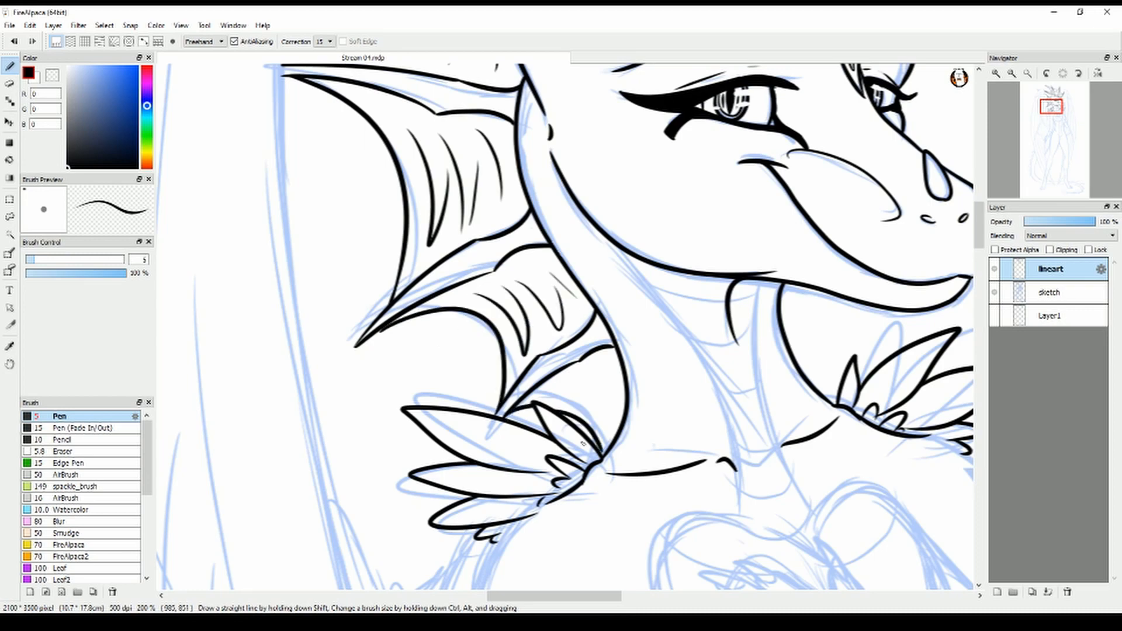
Undo the last two strokes and ink the fold lines in the lowest frill membrane above the near shoulder feathers
{"action": "key", "text": "ctrl+z"}
{"action": "key", "text": "ctrl+z"}
{"action": "left_click_drag", "start_coordinate": [585, 411], "coordinate": [608, 450]}
{"action": "left_click_drag", "start_coordinate": [546, 398], "coordinate": [612, 420]}
{"action": "left_click_drag", "start_coordinate": [592, 383], "coordinate": [613, 408]}
{"action": "left_click_drag", "start_coordinate": [594, 375], "coordinate": [618, 403]}
Ink the two long edges of the throat plate band from the jaw down to the chest, redoing unsatisfactory strokes
{"action": "left_click_drag", "start_coordinate": [600, 269], "coordinate": [701, 345]}
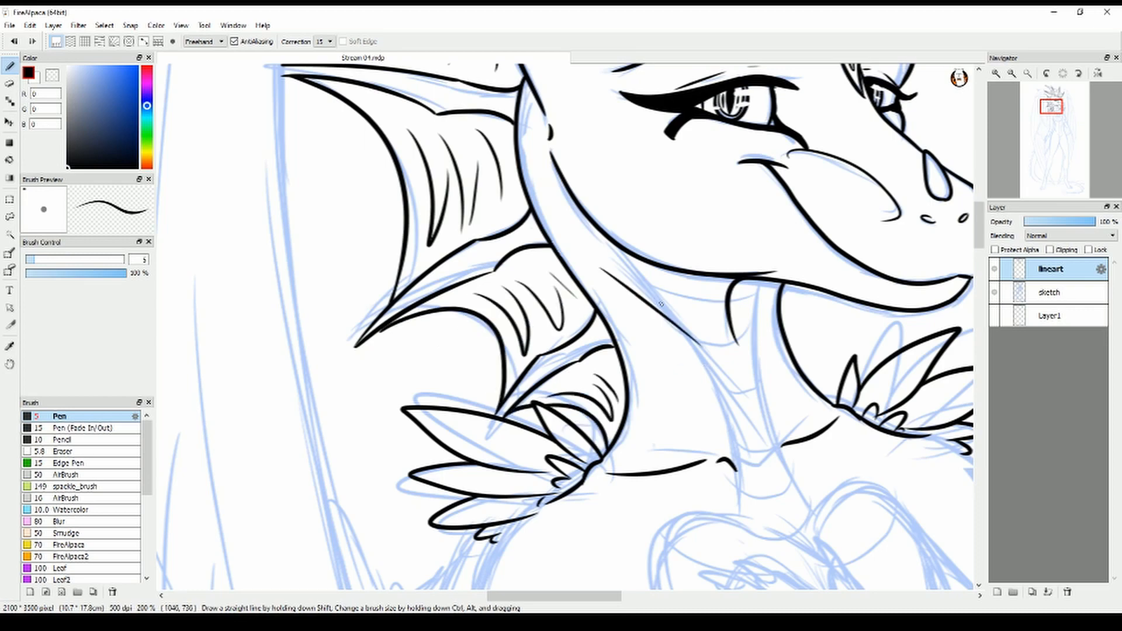
{"action": "left_click_drag", "start_coordinate": [611, 597], "coordinate": [629, 597]}
{"action": "mouse_move", "coordinate": [979, 231]}
{"action": "left_mouse_down"}
{"action": "mouse_move", "coordinate": [979, 221]}
{"action": "mouse_move", "coordinate": [979, 253]}
{"action": "mouse_move", "coordinate": [979, 242]}
{"action": "left_mouse_up"}
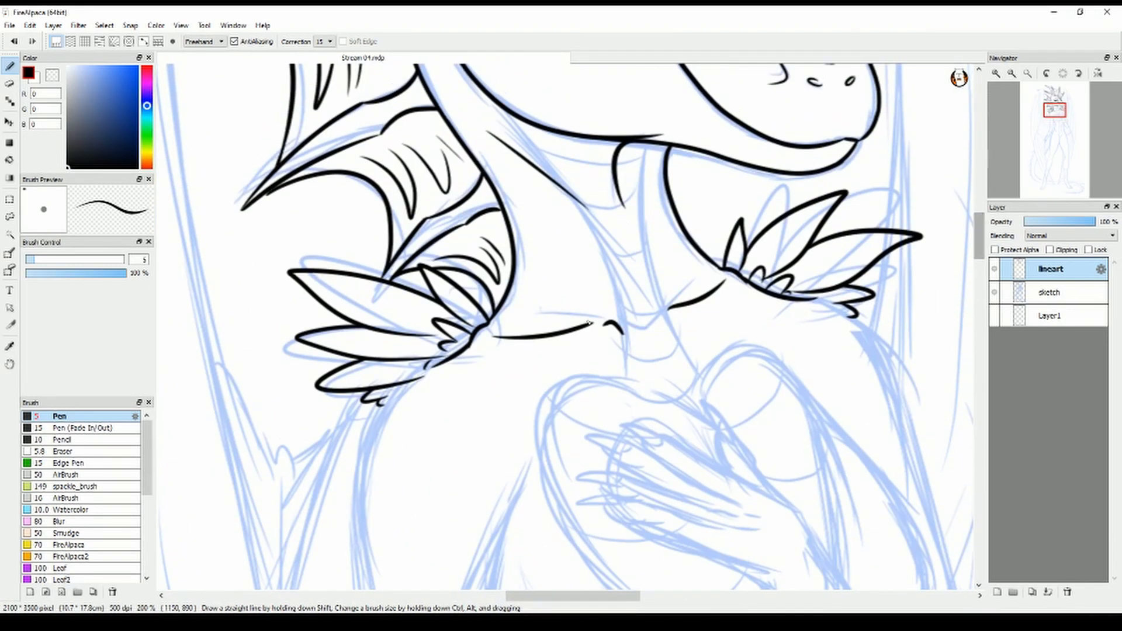
{"action": "mouse_move", "coordinate": [646, 144]}
{"action": "left_mouse_down"}
{"action": "mouse_move", "coordinate": [660, 280]}
{"action": "mouse_move", "coordinate": [699, 372]}
{"action": "left_mouse_up"}
{"action": "key", "text": "ctrl+z"}
{"action": "mouse_move", "coordinate": [646, 145]}
{"action": "left_mouse_down"}
{"action": "mouse_move", "coordinate": [664, 287]}
{"action": "mouse_move", "coordinate": [701, 405]}
{"action": "left_mouse_up"}
{"action": "key", "text": "ctrl+z"}
{"action": "mouse_move", "coordinate": [488, 95]}
{"action": "left_mouse_down"}
{"action": "mouse_move", "coordinate": [628, 313]}
{"action": "mouse_move", "coordinate": [637, 406]}
{"action": "left_mouse_up"}
Ink the curved cross lines dividing the throat band into plates
{"action": "left_click_drag", "start_coordinate": [510, 131], "coordinate": [617, 167]}
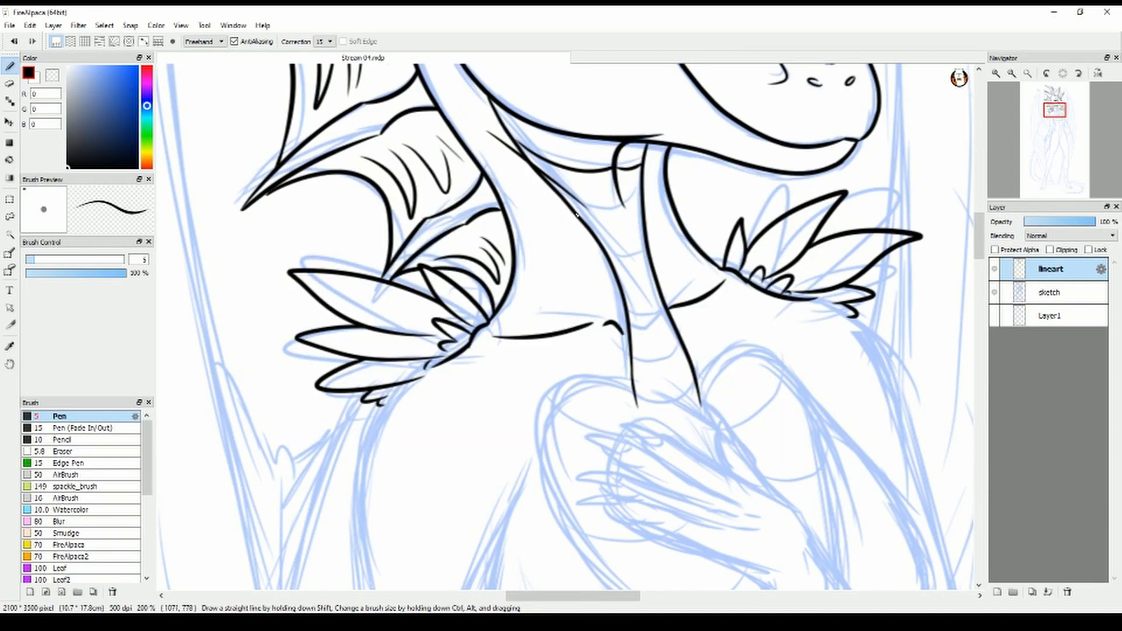
{"action": "left_click_drag", "start_coordinate": [637, 339], "coordinate": [673, 323]}
{"action": "left_click_drag", "start_coordinate": [633, 373], "coordinate": [691, 366]}
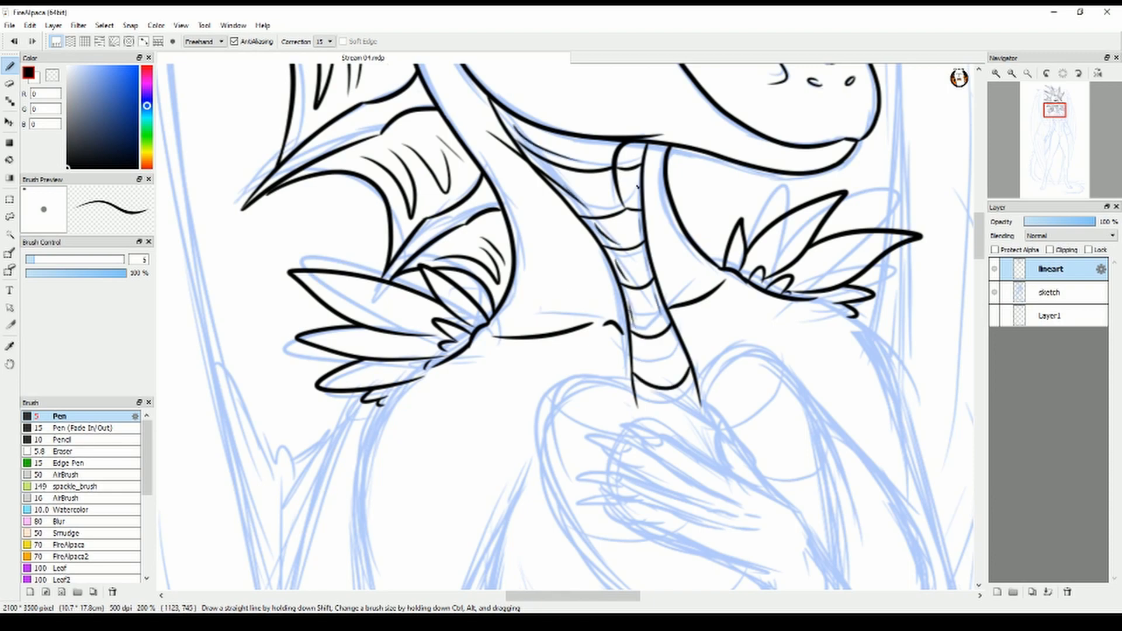
Ink the near shoulder and upper arm's outer contour and the inner arm line beside the chest
{"action": "scroll", "coordinate": [364, 178], "scroll_direction": "down", "scroll_amount": 4}
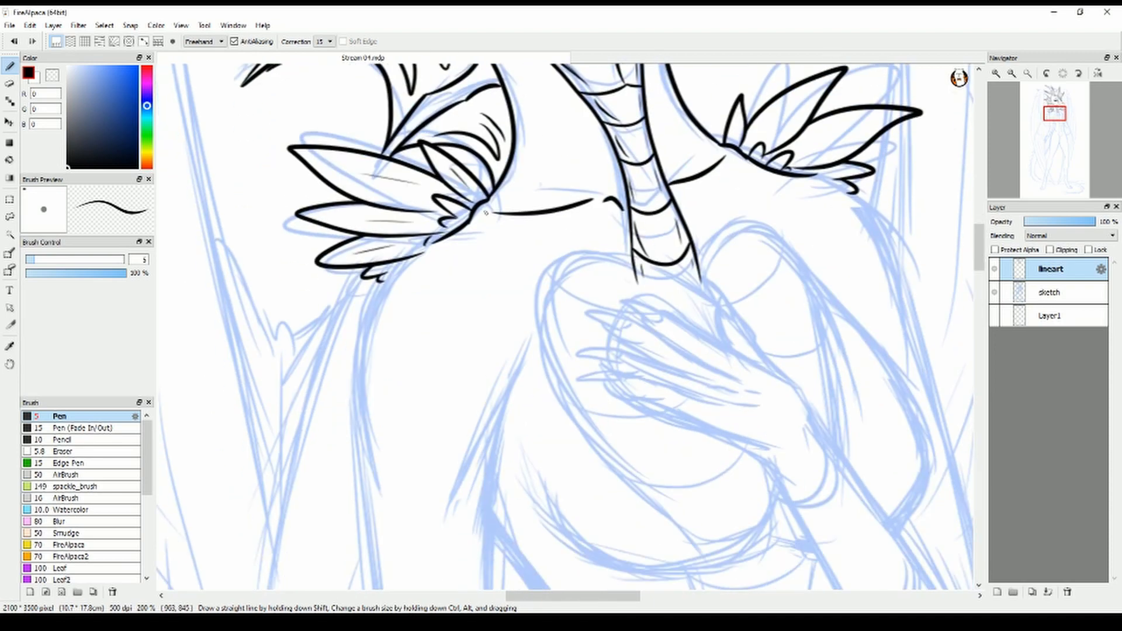
{"action": "mouse_move", "coordinate": [471, 236]}
{"action": "left_mouse_down"}
{"action": "mouse_move", "coordinate": [434, 246]}
{"action": "mouse_move", "coordinate": [380, 498]}
{"action": "left_mouse_up"}
{"action": "key", "text": "e"}
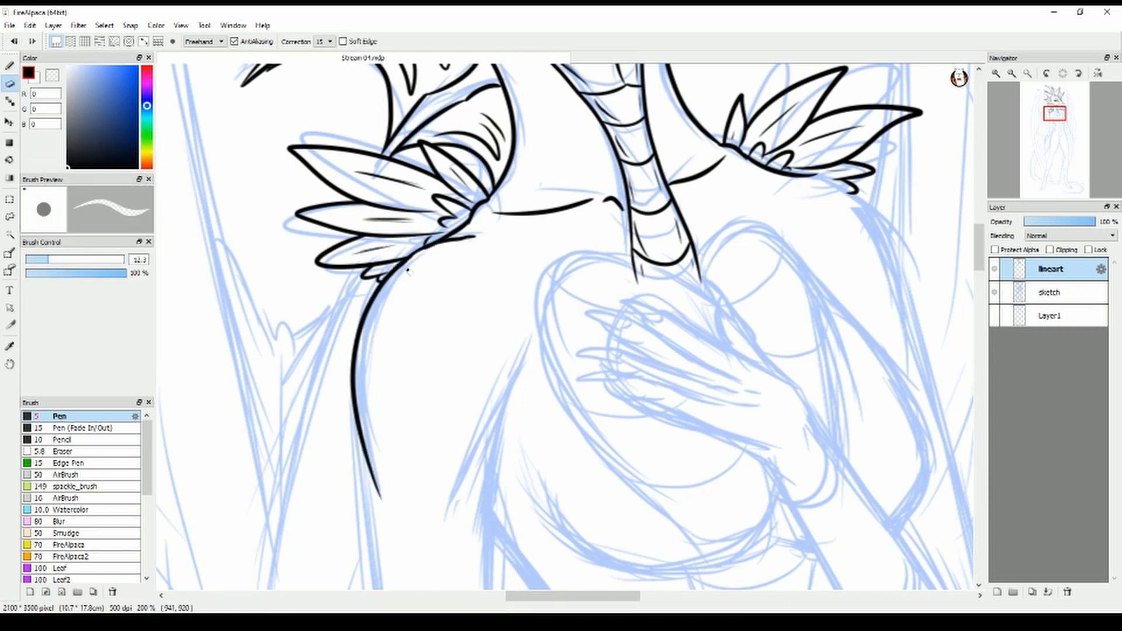
{"action": "key", "text": "b"}
{"action": "left_click_drag", "start_coordinate": [537, 333], "coordinate": [438, 536]}
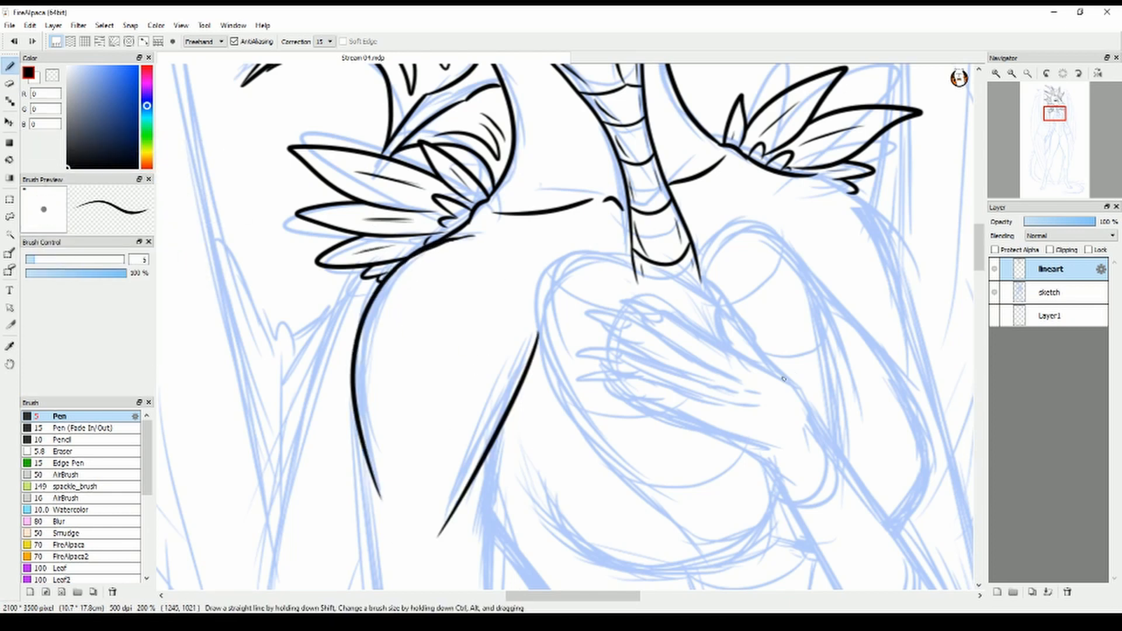
Ink the thumb and the clawed fingers of the hand resting on the chest
{"action": "left_click_drag", "start_coordinate": [734, 314], "coordinate": [789, 380]}
{"action": "mouse_move", "coordinate": [695, 285]}
{"action": "left_mouse_down"}
{"action": "mouse_move", "coordinate": [731, 319]}
{"action": "mouse_move", "coordinate": [728, 349]}
{"action": "mouse_move", "coordinate": [641, 304]}
{"action": "mouse_move", "coordinate": [663, 319]}
{"action": "left_mouse_up"}
{"action": "left_click_drag", "start_coordinate": [642, 323], "coordinate": [736, 378]}
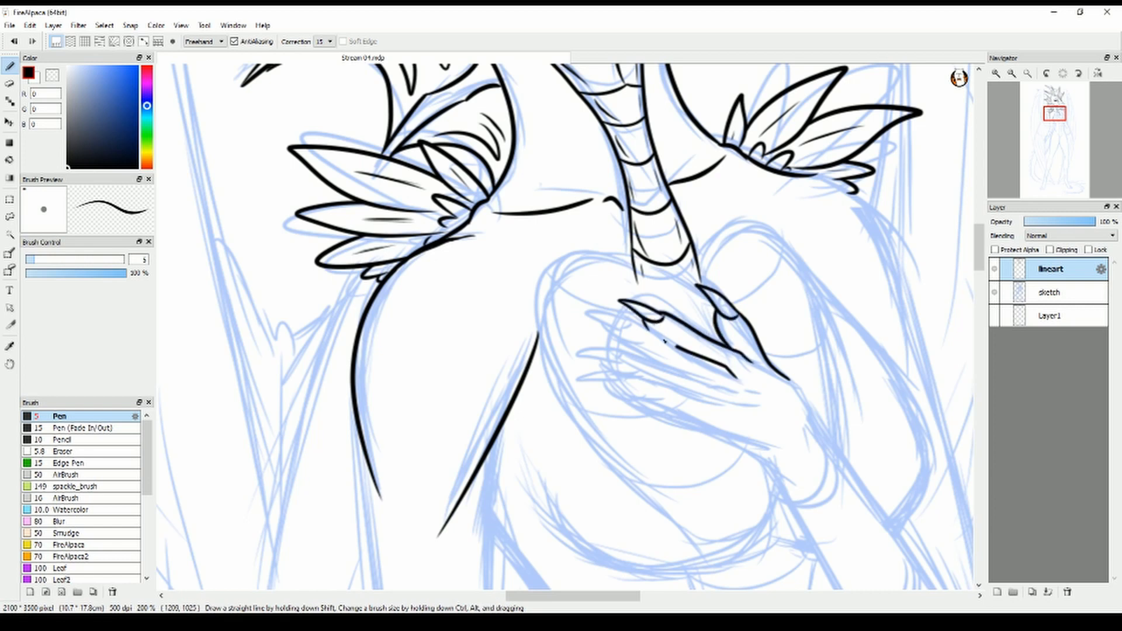
{"action": "mouse_move", "coordinate": [579, 314]}
{"action": "left_mouse_down"}
{"action": "mouse_move", "coordinate": [627, 325]}
{"action": "mouse_move", "coordinate": [668, 370]}
{"action": "mouse_move", "coordinate": [733, 390]}
{"action": "left_mouse_up"}
{"action": "mouse_move", "coordinate": [629, 358]}
{"action": "left_mouse_down"}
{"action": "mouse_move", "coordinate": [578, 352]}
{"action": "mouse_move", "coordinate": [646, 377]}
{"action": "left_mouse_up"}
{"action": "left_click_drag", "start_coordinate": [625, 377], "coordinate": [731, 403]}
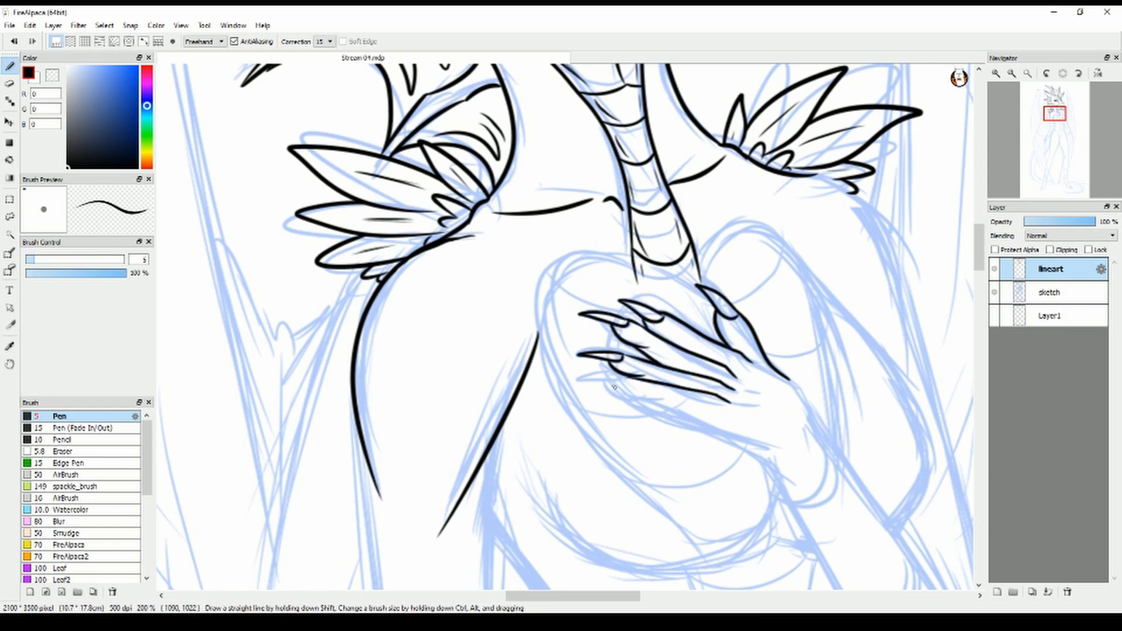
Ink the lowest finger and both hand edges to the wrist, erasing and redrawing the hand's lower edge
{"action": "mouse_move", "coordinate": [629, 379]}
{"action": "left_mouse_down"}
{"action": "mouse_move", "coordinate": [766, 439]}
{"action": "mouse_move", "coordinate": [795, 499]}
{"action": "left_mouse_up"}
{"action": "key", "text": "e"}
{"action": "mouse_move", "coordinate": [774, 440]}
{"action": "left_mouse_down"}
{"action": "mouse_move", "coordinate": [735, 424]}
{"action": "mouse_move", "coordinate": [793, 496]}
{"action": "mouse_move", "coordinate": [656, 401]}
{"action": "mouse_move", "coordinate": [723, 419]}
{"action": "left_mouse_up"}
{"action": "key", "text": "b"}
{"action": "left_click_drag", "start_coordinate": [704, 418], "coordinate": [782, 467]}
{"action": "left_click_drag", "start_coordinate": [774, 464], "coordinate": [791, 506]}
{"action": "left_click_drag", "start_coordinate": [783, 375], "coordinate": [824, 441]}
{"action": "key", "text": "e"}
{"action": "left_click_drag", "start_coordinate": [727, 424], "coordinate": [776, 466]}
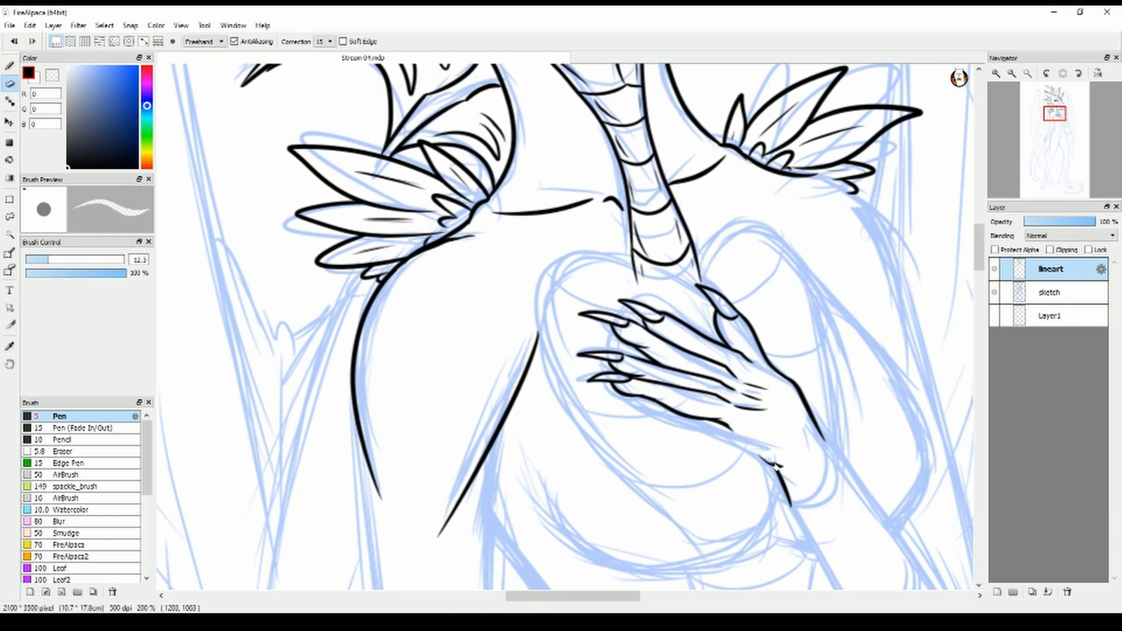
{"action": "key", "text": "b"}
{"action": "left_click_drag", "start_coordinate": [724, 424], "coordinate": [792, 501]}
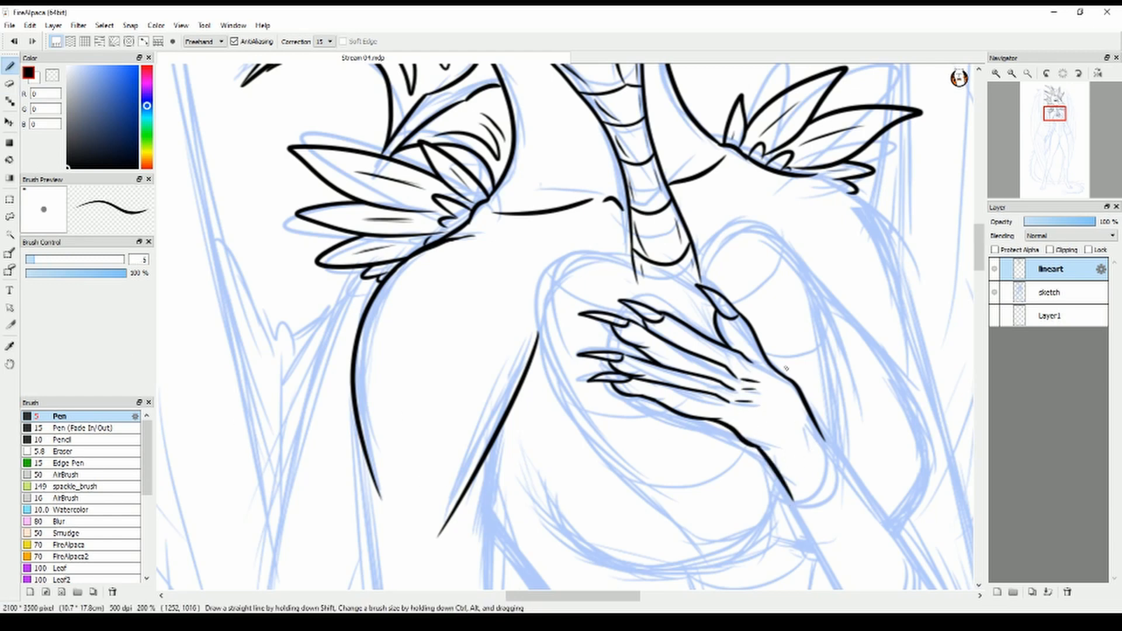
Ink the curved near and far chest contours around the hand
{"action": "left_click_drag", "start_coordinate": [696, 289], "coordinate": [714, 330]}
{"action": "left_click_drag", "start_coordinate": [508, 479], "coordinate": [779, 486]}
{"action": "mouse_move", "coordinate": [643, 283]}
{"action": "left_mouse_down"}
{"action": "mouse_move", "coordinate": [544, 336]}
{"action": "mouse_move", "coordinate": [681, 563]}
{"action": "left_mouse_up"}
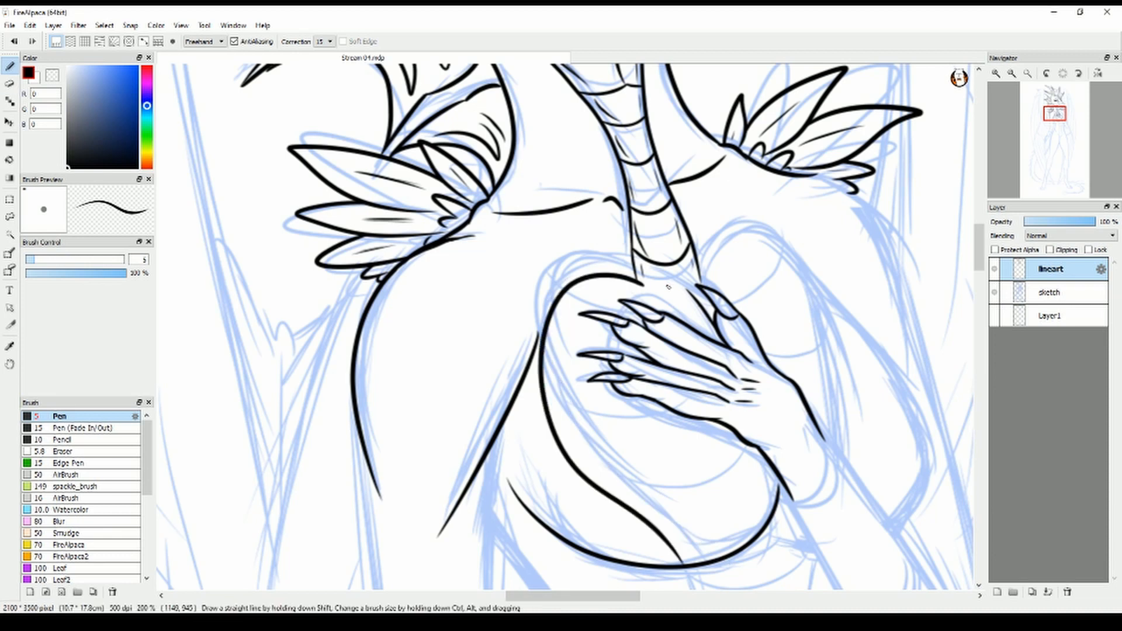
{"action": "mouse_move", "coordinate": [701, 275]}
{"action": "left_mouse_down"}
{"action": "mouse_move", "coordinate": [845, 435]}
{"action": "mouse_move", "coordinate": [845, 461]}
{"action": "left_mouse_up"}
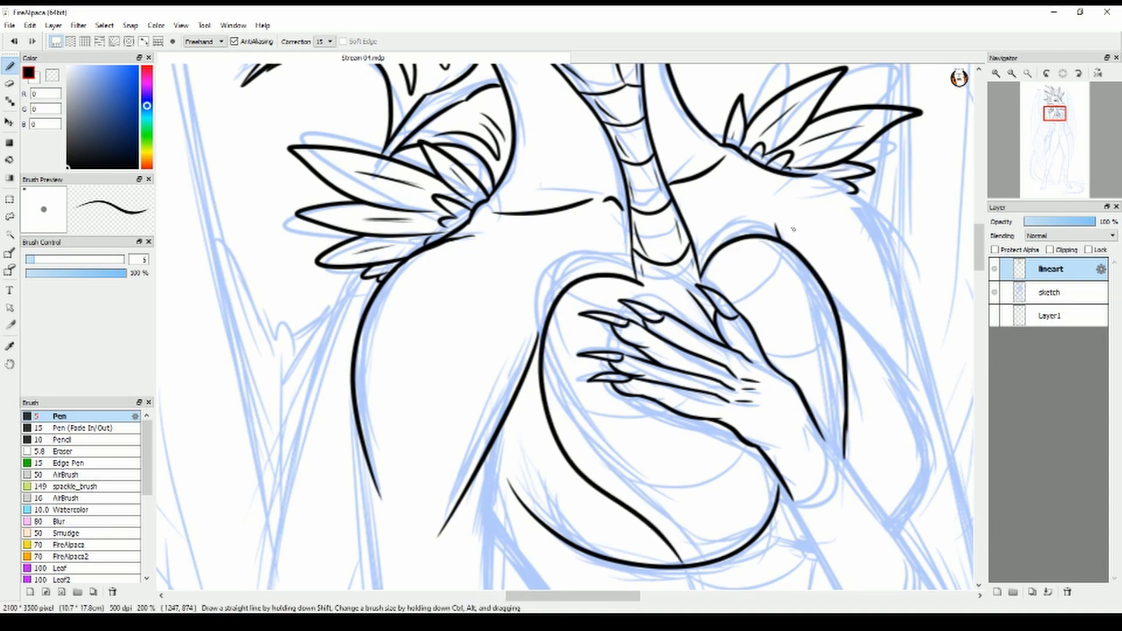
{"action": "mouse_move", "coordinate": [834, 307]}
{"action": "left_mouse_down"}
{"action": "mouse_move", "coordinate": [905, 392]}
{"action": "mouse_move", "coordinate": [892, 541]}
{"action": "left_mouse_up"}
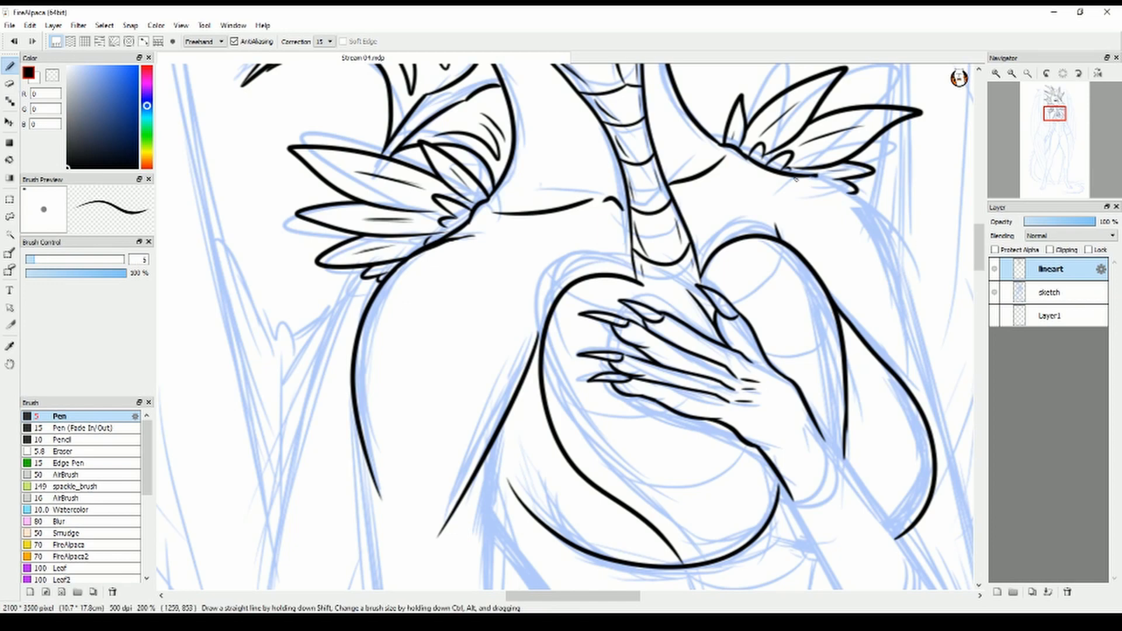
Ink the far shoulder and upper arm's outer line, erasing the overlap at the feather tuft
{"action": "key", "text": "e"}
{"action": "key", "text": "b"}
{"action": "left_click_drag", "start_coordinate": [786, 174], "coordinate": [921, 361]}
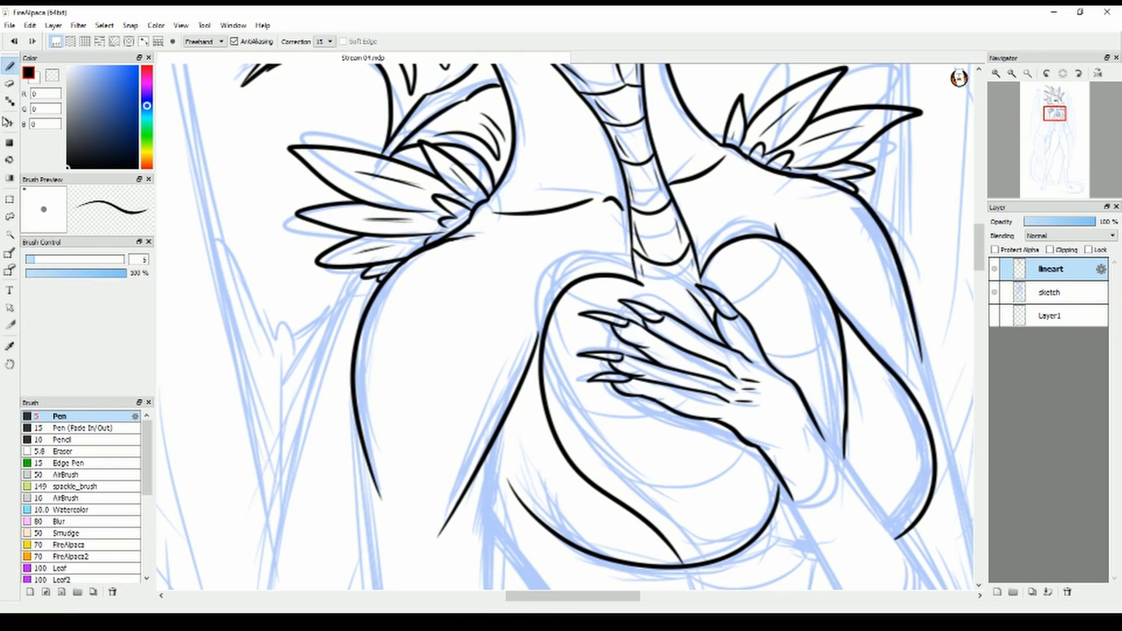
{"action": "key", "text": "e"}
{"action": "left_click_drag", "start_coordinate": [832, 178], "coordinate": [804, 173]}
{"action": "key", "text": "b"}
Ink the diagonal near-side torso line beneath the chest
{"action": "scroll", "coordinate": [864, 219], "scroll_direction": "down", "scroll_amount": 2}
{"action": "scroll", "coordinate": [643, 292], "scroll_direction": "up", "scroll_amount": 1}
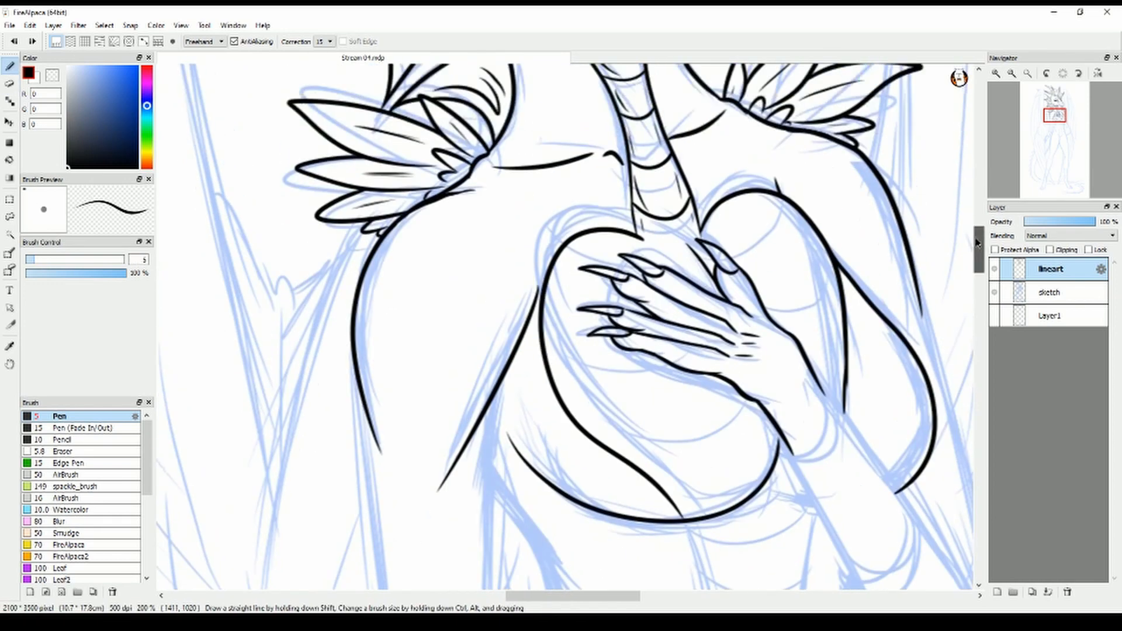
{"action": "scroll", "coordinate": [584, 292], "scroll_direction": "down", "scroll_amount": 3}
{"action": "left_click_drag", "start_coordinate": [486, 250], "coordinate": [609, 403]}
Ink the bracer's wrist cuff and the two forearm edges running from it to the lower cuff
{"action": "scroll", "coordinate": [613, 321], "scroll_direction": "right", "scroll_amount": 2}
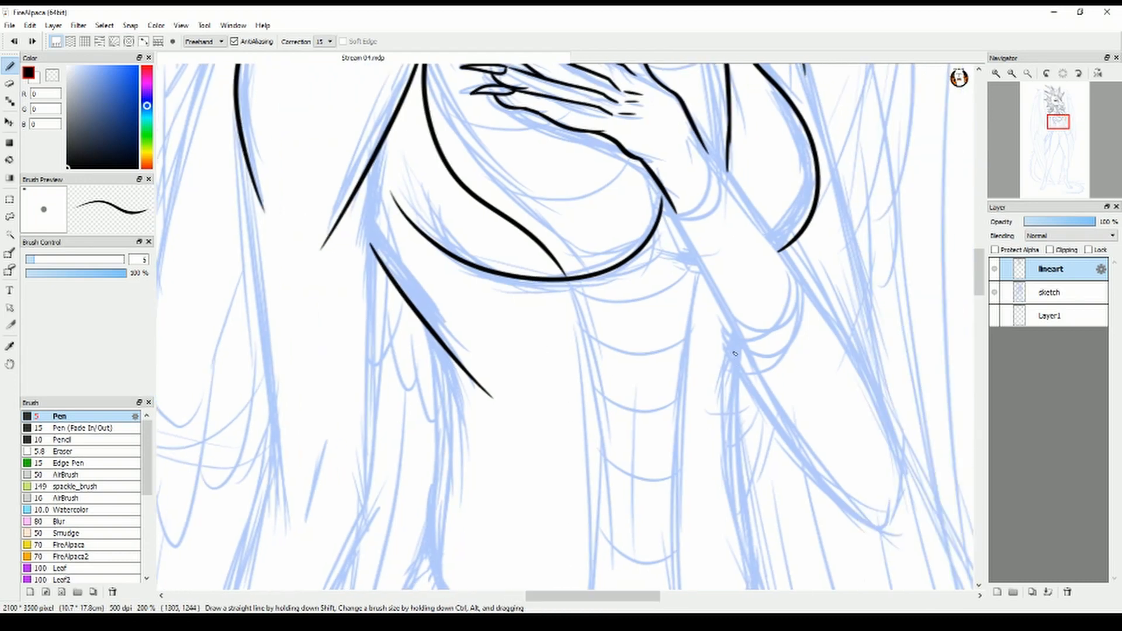
{"action": "left_click_drag", "start_coordinate": [677, 214], "coordinate": [718, 194]}
{"action": "left_click_drag", "start_coordinate": [704, 146], "coordinate": [717, 175]}
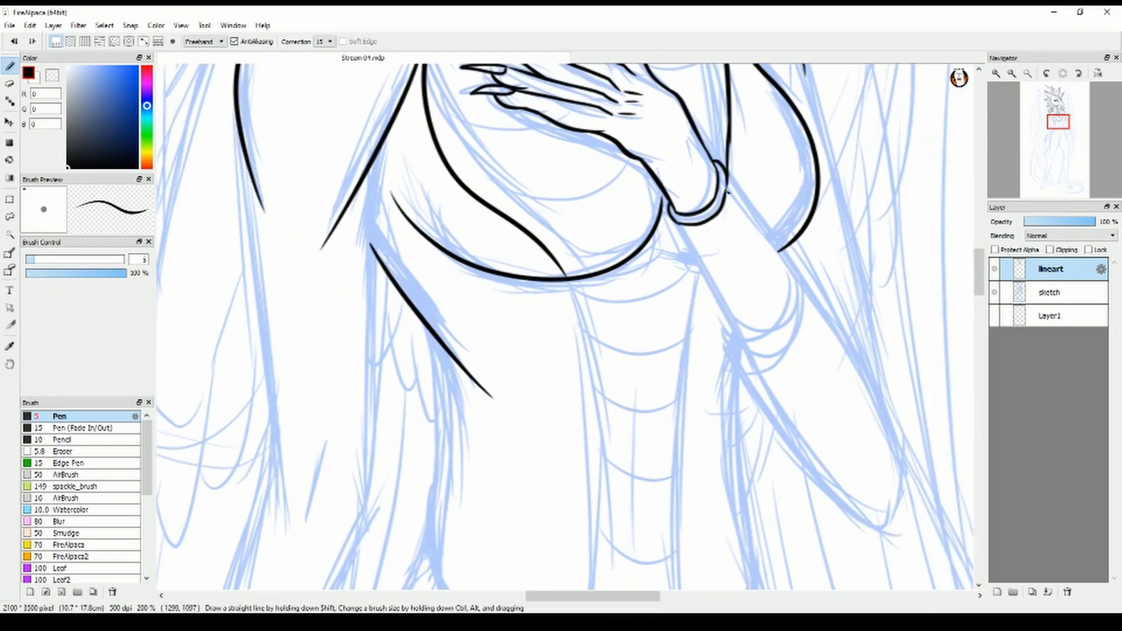
{"action": "left_click_drag", "start_coordinate": [681, 227], "coordinate": [741, 336]}
{"action": "left_click_drag", "start_coordinate": [728, 186], "coordinate": [800, 279]}
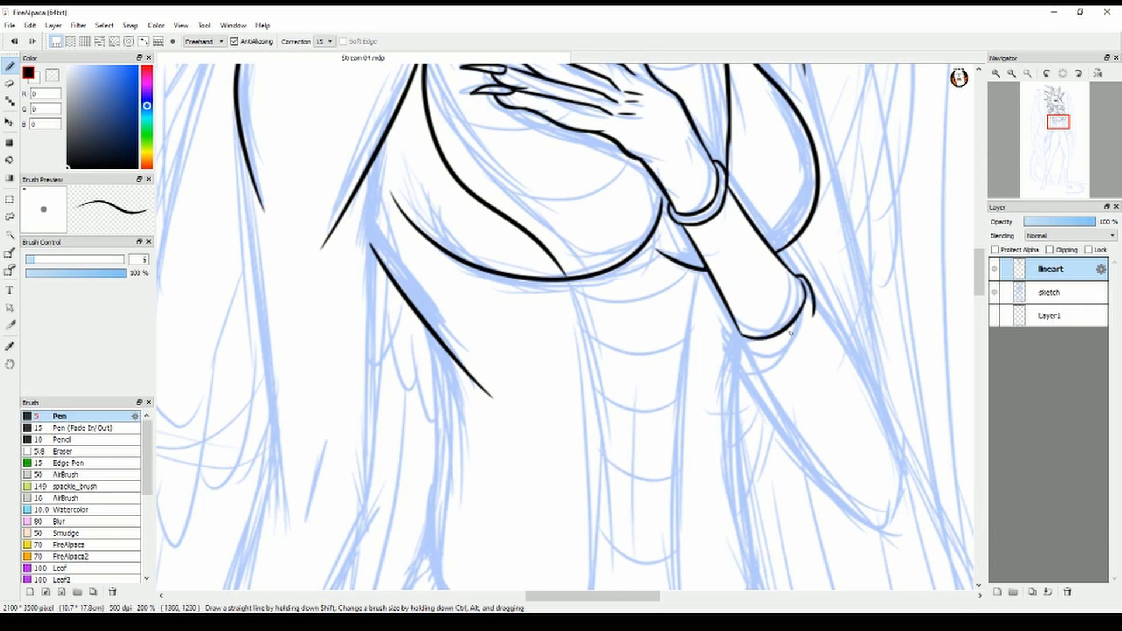
Complete the bracer's lower cuff and ink both arm edges from it to the elbow, redoing the first two strokes
{"action": "mouse_move", "coordinate": [734, 323]}
{"action": "left_mouse_down"}
{"action": "mouse_move", "coordinate": [814, 315]}
{"action": "mouse_move", "coordinate": [883, 449]}
{"action": "left_mouse_up"}
{"action": "mouse_move", "coordinate": [743, 348]}
{"action": "left_mouse_down"}
{"action": "mouse_move", "coordinate": [885, 488]}
{"action": "mouse_move", "coordinate": [889, 469]}
{"action": "left_mouse_up"}
{"action": "key", "text": "ctrl+z"}
{"action": "key", "text": "ctrl+z"}
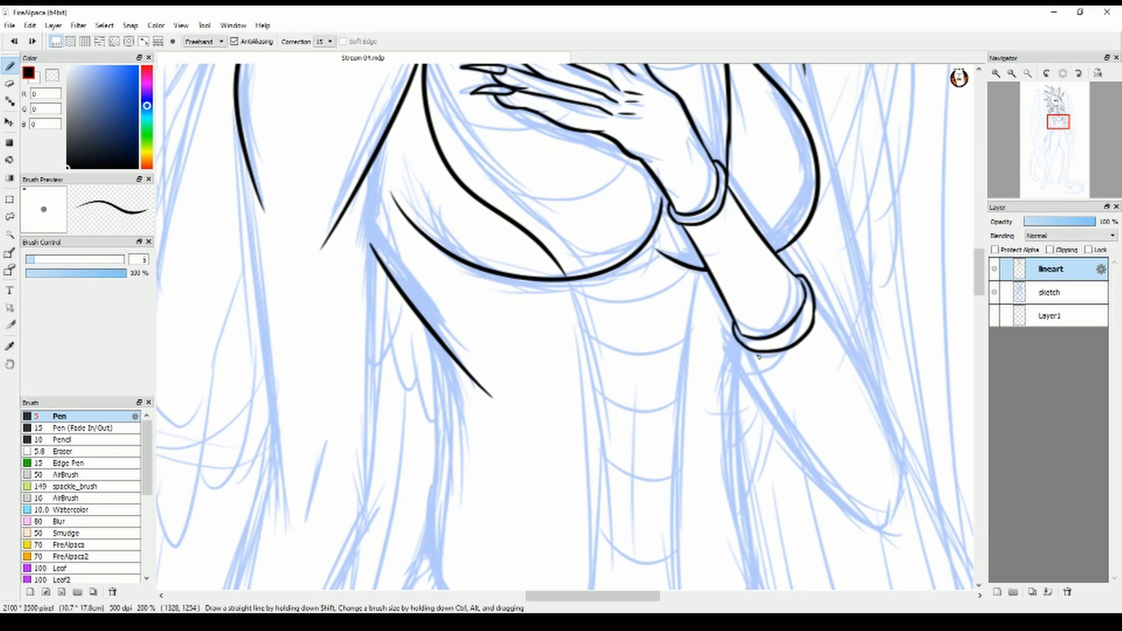
{"action": "left_click_drag", "start_coordinate": [814, 294], "coordinate": [894, 447]}
{"action": "left_click_drag", "start_coordinate": [747, 350], "coordinate": [895, 467]}
Ink the ornamental swirls between the two cuffs of the bracer
{"action": "left_click_drag", "start_coordinate": [712, 243], "coordinate": [776, 319]}
{"action": "left_click_drag", "start_coordinate": [727, 187], "coordinate": [746, 254]}
{"action": "left_click_drag", "start_coordinate": [726, 228], "coordinate": [744, 229]}
{"action": "mouse_move", "coordinate": [723, 239]}
{"action": "left_mouse_down"}
{"action": "mouse_move", "coordinate": [710, 226]}
{"action": "mouse_move", "coordinate": [721, 266]}
{"action": "left_mouse_up"}
{"action": "left_click_drag", "start_coordinate": [776, 309], "coordinate": [741, 331]}
Ink the far upper arm's outer line down to the elbow, undoing and redrawing unsatisfactory strokes
{"action": "left_click_drag", "start_coordinate": [593, 596], "coordinate": [601, 596]}
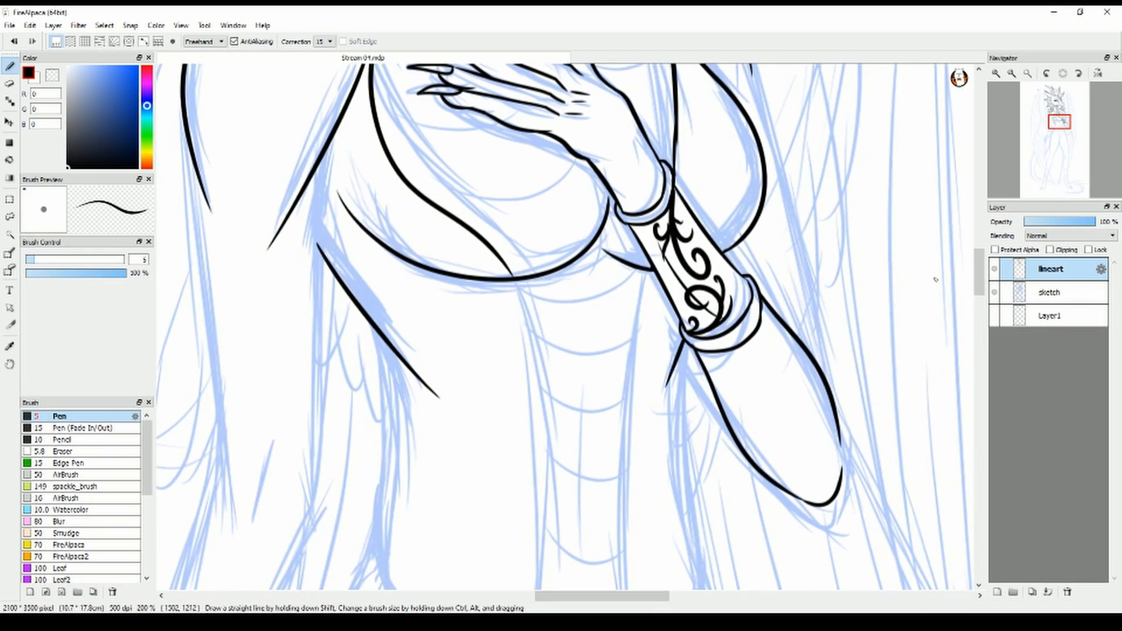
{"action": "scroll", "coordinate": [934, 279], "scroll_direction": "up", "scroll_amount": 2}
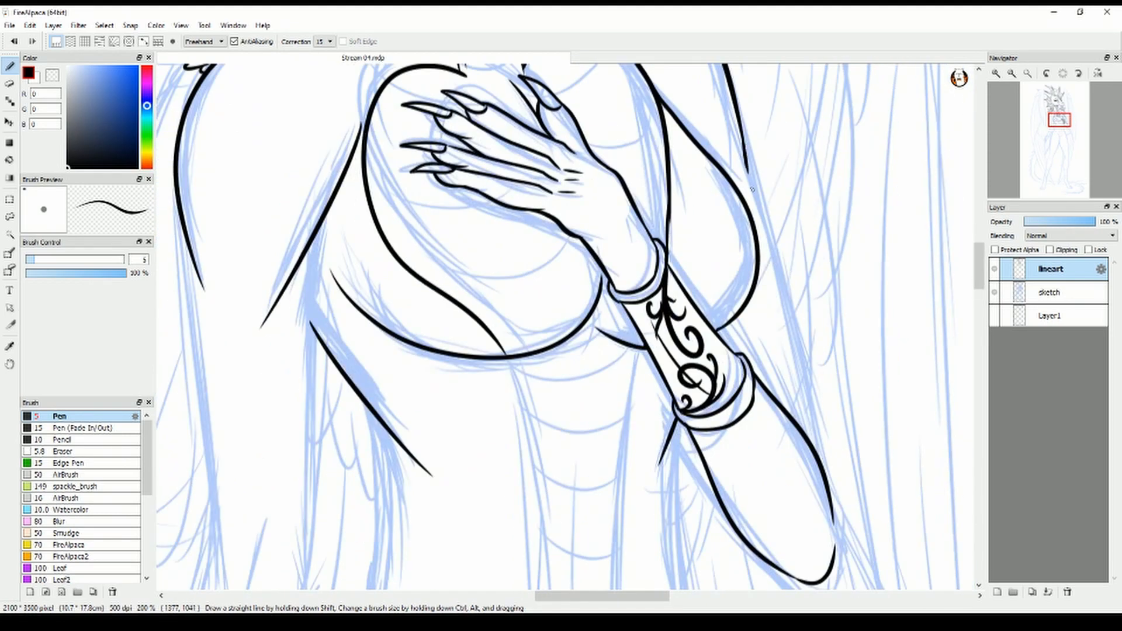
{"action": "left_click_drag", "start_coordinate": [745, 153], "coordinate": [824, 460]}
{"action": "key", "text": "ctrl+z"}
{"action": "left_click_drag", "start_coordinate": [744, 152], "coordinate": [833, 554]}
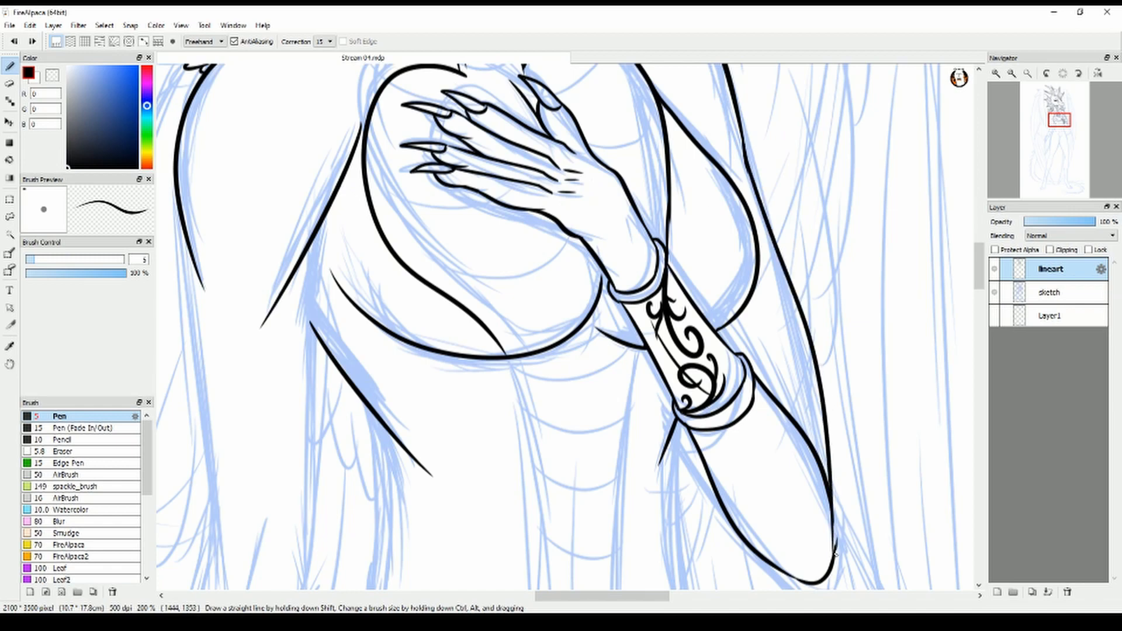
{"action": "key", "text": "ctrl+z"}
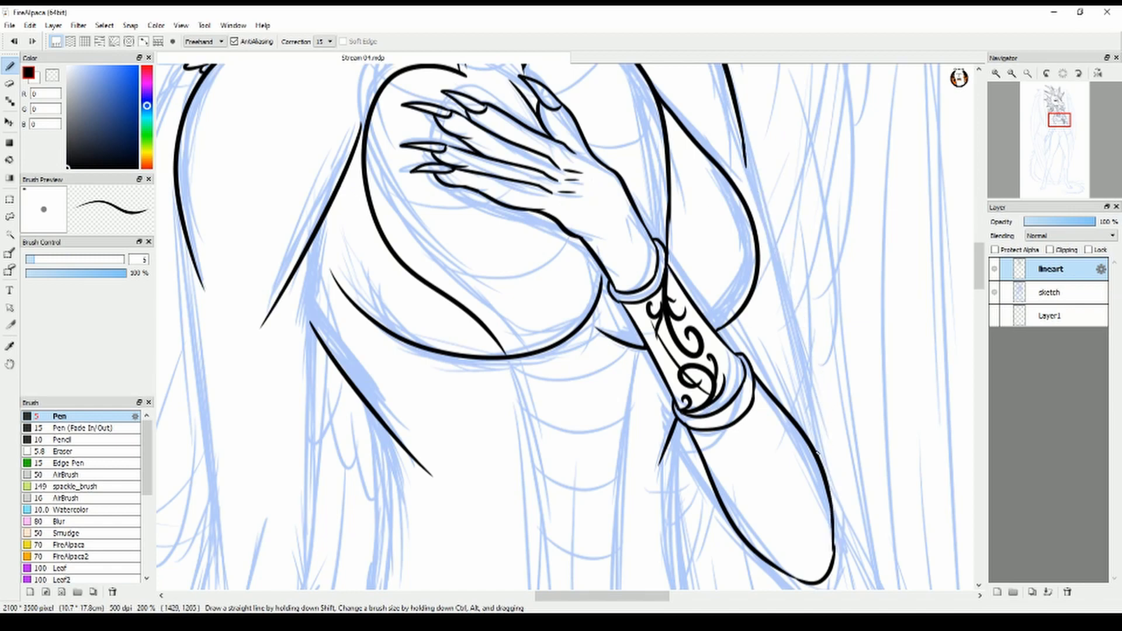
{"action": "mouse_move", "coordinate": [816, 452]}
{"action": "left_mouse_down"}
{"action": "mouse_move", "coordinate": [733, 109]}
{"action": "mouse_move", "coordinate": [740, 153]}
{"action": "left_mouse_up"}
{"action": "left_click", "coordinate": [9, 83]}
{"action": "left_click", "coordinate": [9, 67]}
Ink the near and far waist contours from the ribs down to the hips
{"action": "left_click_drag", "start_coordinate": [640, 598], "coordinate": [631, 597]}
{"action": "left_click_drag", "start_coordinate": [981, 264], "coordinate": [982, 292]}
{"action": "left_click_drag", "start_coordinate": [429, 133], "coordinate": [433, 462]}
{"action": "left_click_drag", "start_coordinate": [725, 267], "coordinate": [753, 486]}
{"action": "key", "text": "ctrl+z"}
{"action": "mouse_move", "coordinate": [732, 157]}
{"action": "left_mouse_down"}
{"action": "mouse_move", "coordinate": [725, 221]}
{"action": "mouse_move", "coordinate": [741, 469]}
{"action": "left_mouse_up"}
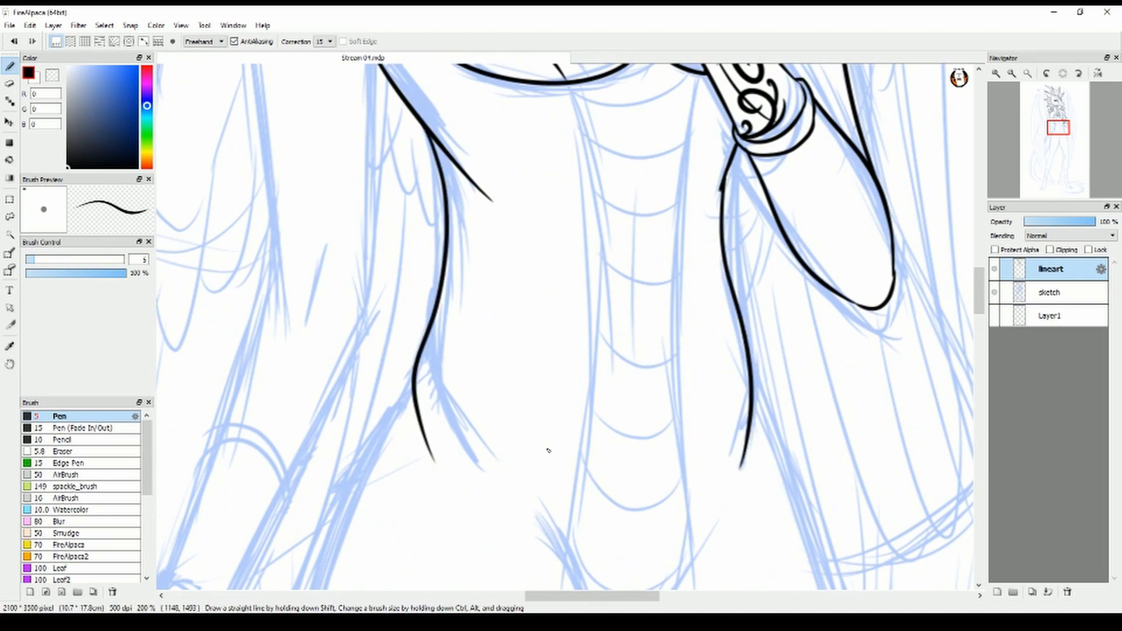
Ink the two long edges of the belly plate band and a short centre line between them
{"action": "left_click_drag", "start_coordinate": [607, 596], "coordinate": [597, 597]}
{"action": "left_click_drag", "start_coordinate": [981, 290], "coordinate": [981, 291]}
{"action": "key", "text": "ctrl+z"}
{"action": "mouse_move", "coordinate": [633, 71]}
{"action": "left_mouse_down"}
{"action": "mouse_move", "coordinate": [635, 586]}
{"action": "mouse_move", "coordinate": [634, 556]}
{"action": "left_mouse_up"}
{"action": "left_click_drag", "start_coordinate": [981, 292], "coordinate": [981, 289]}
{"action": "left_click_drag", "start_coordinate": [774, 95], "coordinate": [769, 571]}
{"action": "scroll", "coordinate": [769, 571], "scroll_direction": "down", "scroll_amount": 4}
{"action": "left_click_drag", "start_coordinate": [711, 108], "coordinate": [719, 266]}
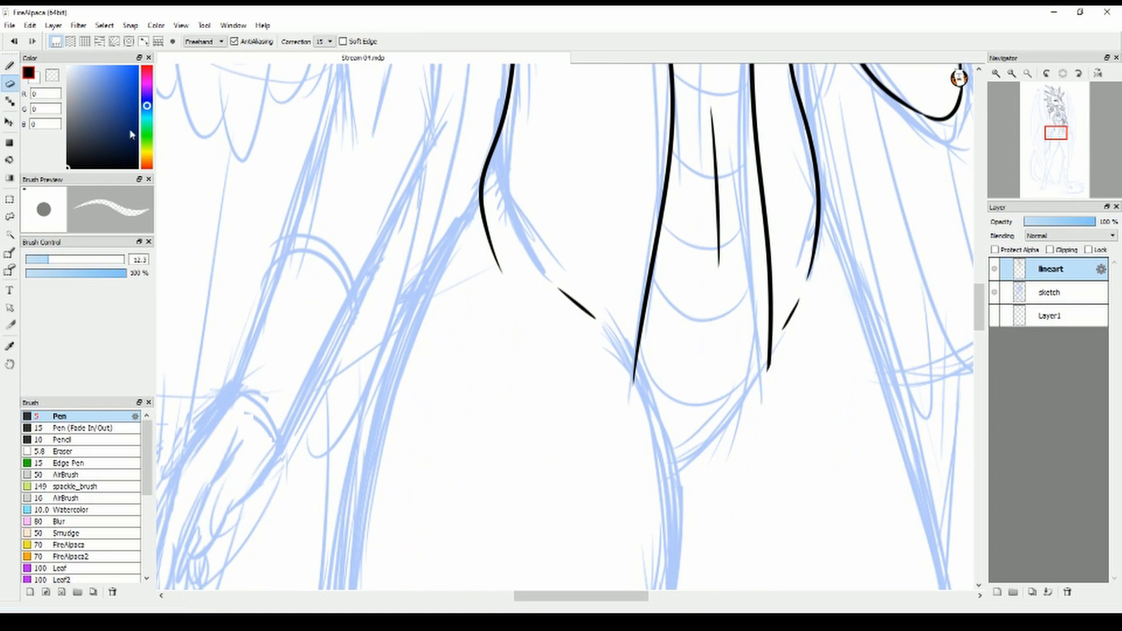
Ink the curve from the belly band's far edge to the inner thigh, and redraw the far hip crease
{"action": "left_click_drag", "start_coordinate": [775, 345], "coordinate": [676, 498]}
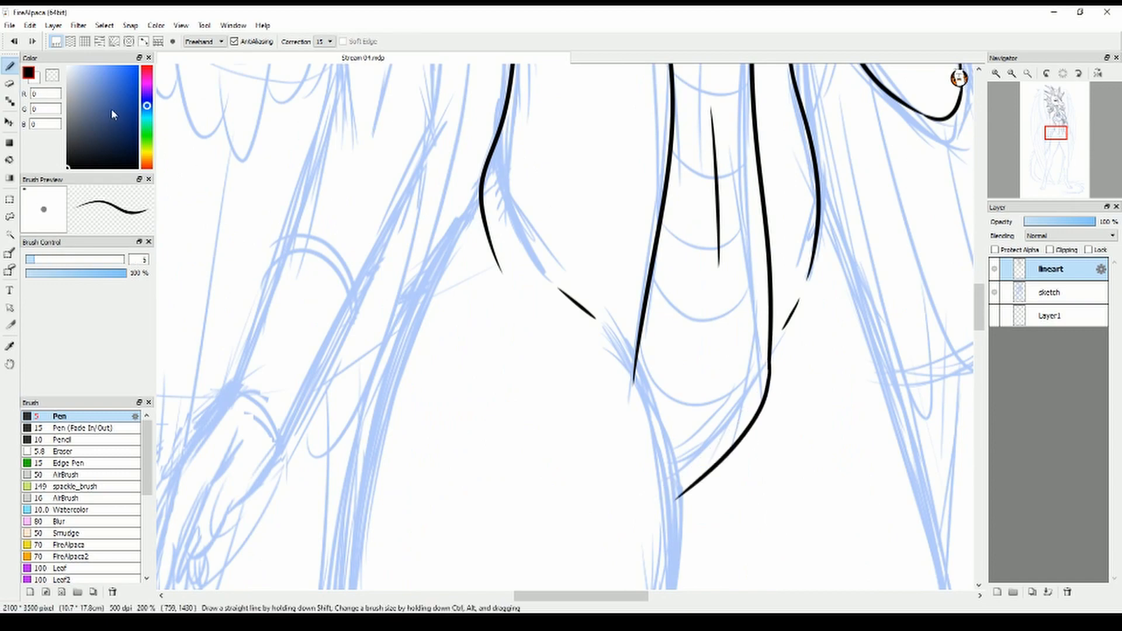
{"action": "left_click", "coordinate": [9, 84]}
{"action": "left_click_drag", "start_coordinate": [816, 213], "coordinate": [773, 370]}
{"action": "left_click", "coordinate": [10, 66]}
{"action": "left_click_drag", "start_coordinate": [792, 316], "coordinate": [766, 397]}
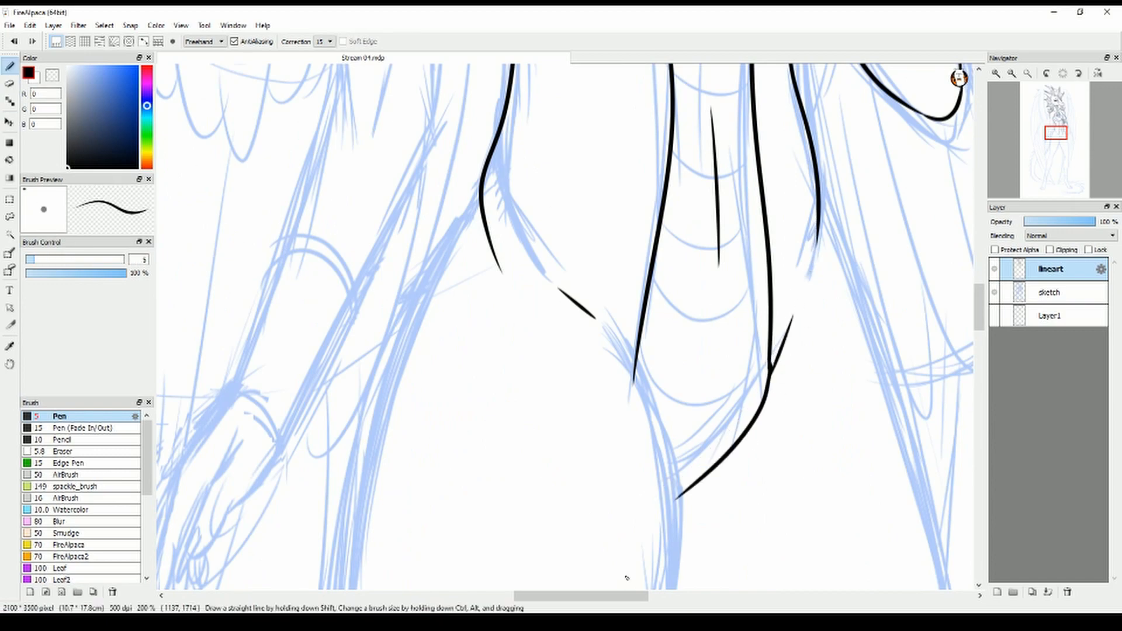
Ink both edges of the near upper arm and a short crease at its elbow
{"action": "left_click_drag", "start_coordinate": [626, 596], "coordinate": [597, 596]}
{"action": "left_click_drag", "start_coordinate": [979, 307], "coordinate": [979, 283]}
{"action": "left_click_drag", "start_coordinate": [550, 391], "coordinate": [559, 336]}
{"action": "left_click_drag", "start_coordinate": [980, 283], "coordinate": [979, 276]}
{"action": "left_click_drag", "start_coordinate": [484, 77], "coordinate": [533, 483]}
{"action": "left_click_drag", "start_coordinate": [625, 88], "coordinate": [617, 439]}
Ink both edges of the near forearm down to the bracer, redoing the inner edge
{"action": "left_click_drag", "start_coordinate": [523, 373], "coordinate": [460, 589]}
{"action": "left_click_drag", "start_coordinate": [617, 416], "coordinate": [538, 591]}
{"action": "left_click_drag", "start_coordinate": [979, 276], "coordinate": [979, 296]}
{"action": "key", "text": "ctrl+z"}
{"action": "mouse_move", "coordinate": [612, 223]}
{"action": "left_mouse_down"}
{"action": "mouse_move", "coordinate": [614, 274]}
{"action": "mouse_move", "coordinate": [537, 428]}
{"action": "left_mouse_up"}
{"action": "left_click_drag", "start_coordinate": [617, 221], "coordinate": [617, 253]}
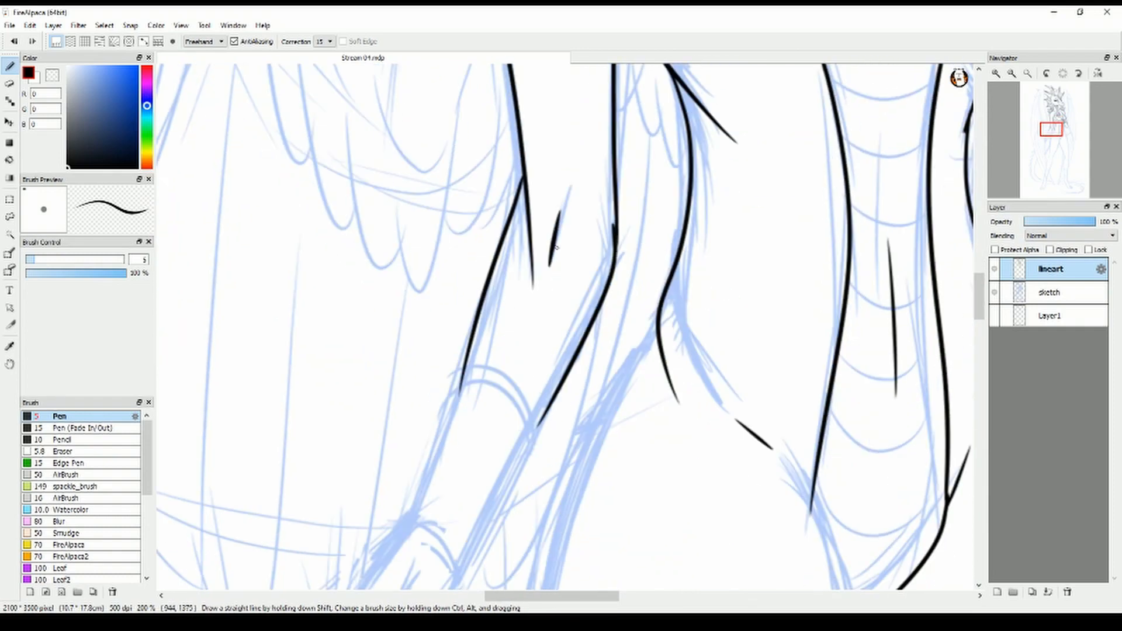
Ink the curved upper rim of the near forearm's bracer, cleaning up where the arm lines meet it
{"action": "left_click_drag", "start_coordinate": [971, 276], "coordinate": [970, 264]}
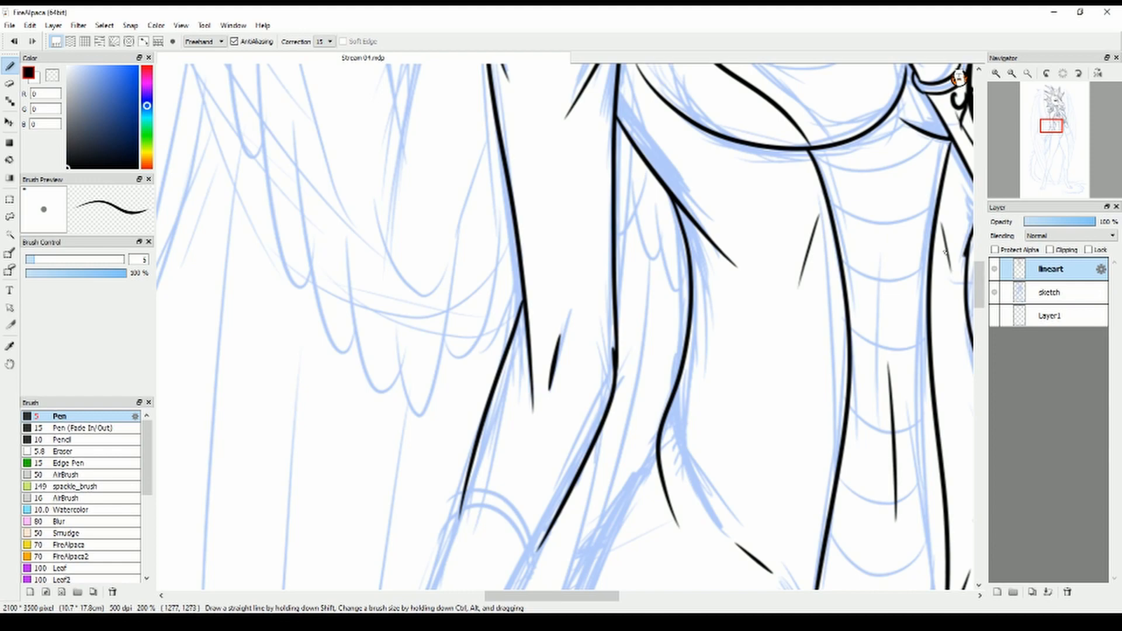
{"action": "left_click_drag", "start_coordinate": [580, 596], "coordinate": [558, 596]}
{"action": "left_click_drag", "start_coordinate": [979, 283], "coordinate": [979, 306]}
{"action": "key", "text": "e"}
{"action": "left_click_drag", "start_coordinate": [589, 253], "coordinate": [608, 243]}
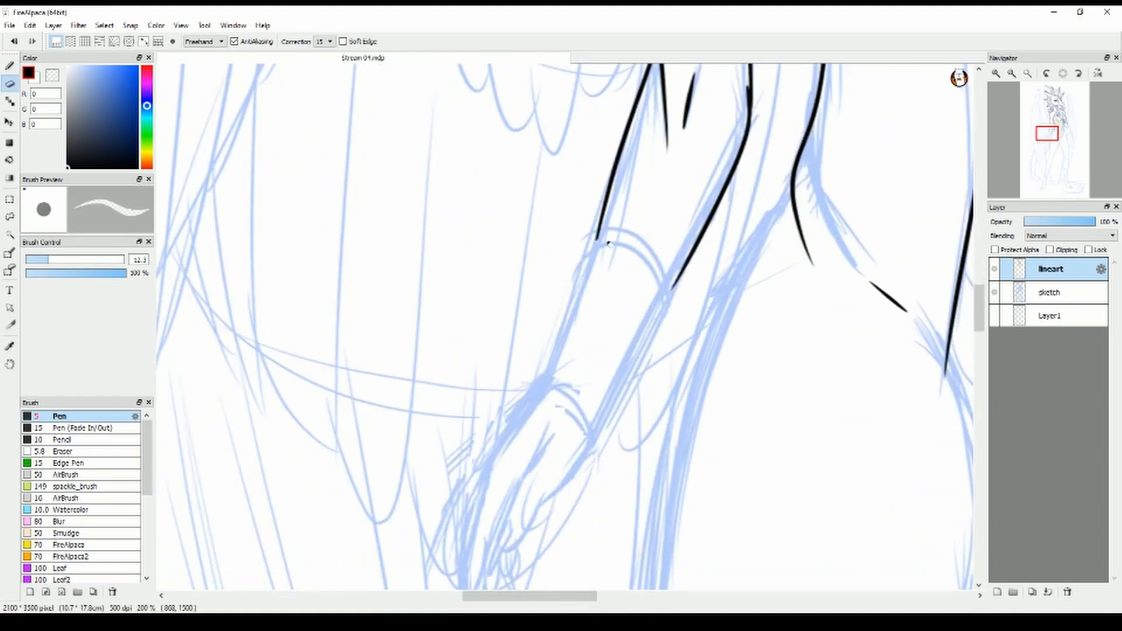
{"action": "left_click_drag", "start_coordinate": [678, 295], "coordinate": [664, 292]}
{"action": "key", "text": "b"}
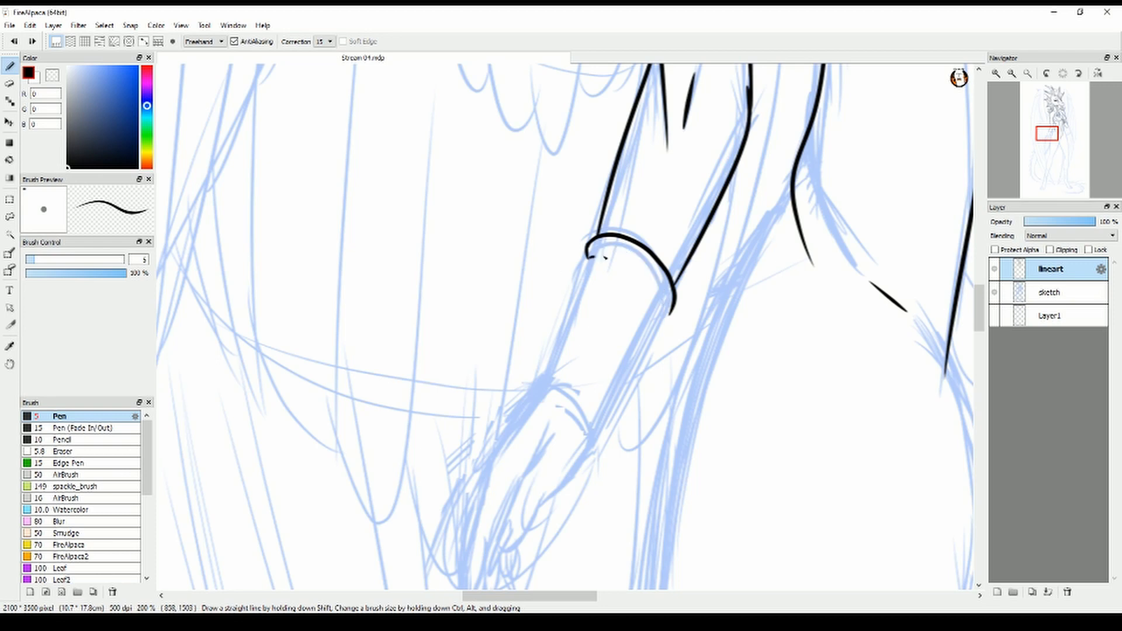
Ink both sides of the near bracer and the curved double-line rim at its wrist end
{"action": "mouse_move", "coordinate": [588, 253]}
{"action": "left_mouse_down"}
{"action": "mouse_move", "coordinate": [667, 318]}
{"action": "mouse_move", "coordinate": [546, 380]}
{"action": "left_mouse_up"}
{"action": "left_click_drag", "start_coordinate": [664, 320], "coordinate": [606, 442]}
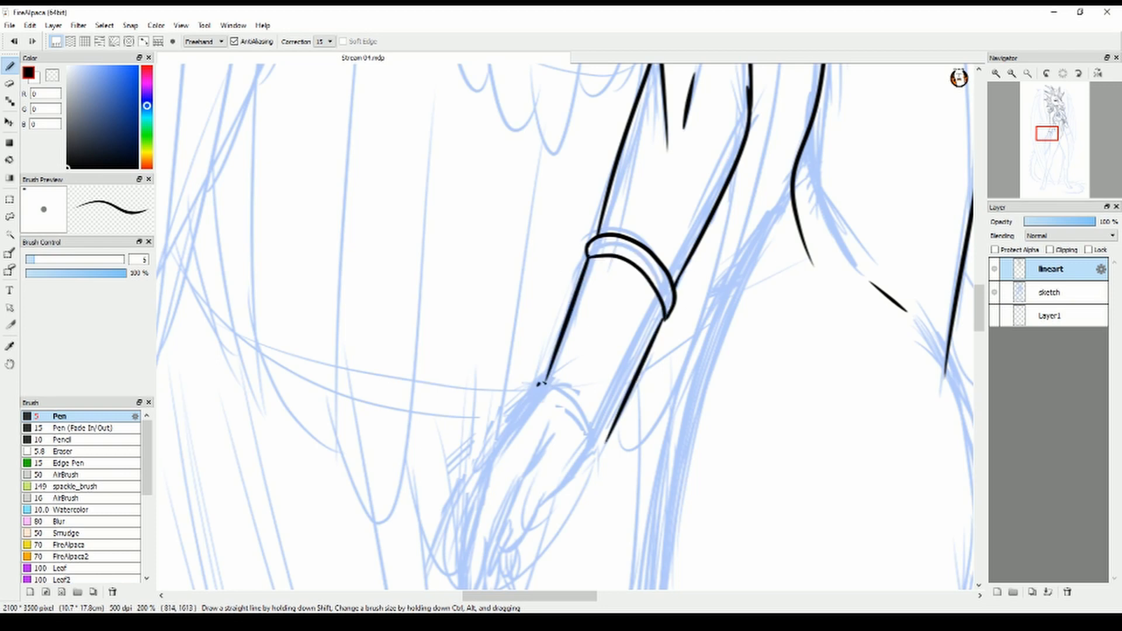
{"action": "left_click_drag", "start_coordinate": [540, 384], "coordinate": [603, 460]}
{"action": "mouse_move", "coordinate": [539, 383]}
{"action": "left_mouse_down"}
{"action": "mouse_move", "coordinate": [604, 458]}
{"action": "mouse_move", "coordinate": [594, 458]}
{"action": "left_mouse_up"}
{"action": "left_click", "coordinate": [9, 83]}
{"action": "left_click", "coordinate": [9, 67]}
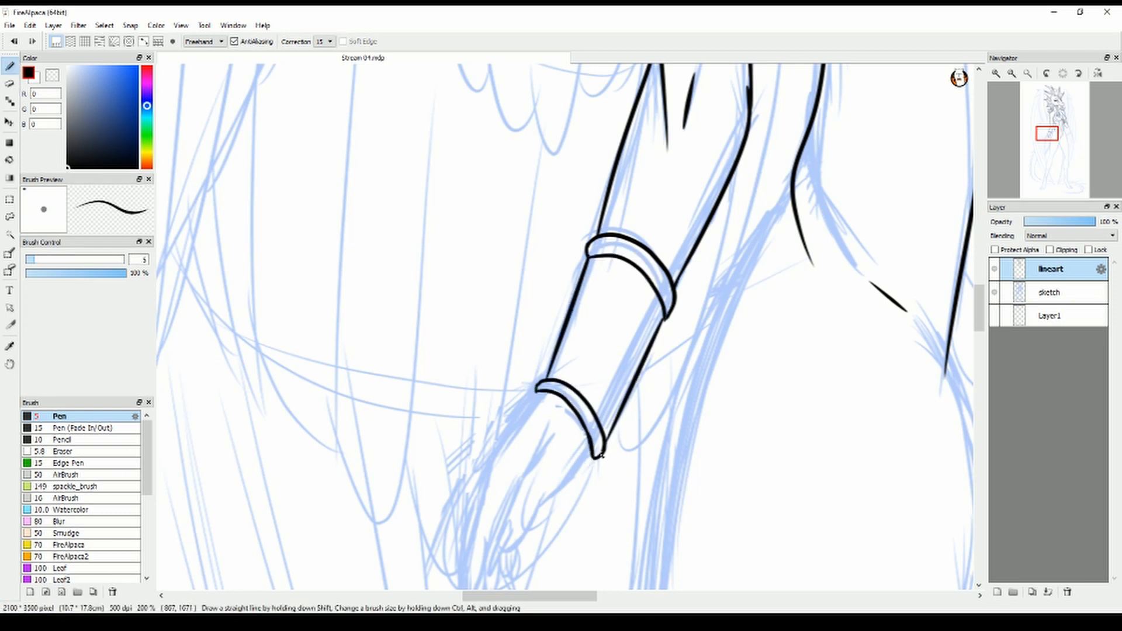
Ink swirling filigree ornaments at both ends of the near bracer and a contour line along its inner side
{"action": "left_click_drag", "start_coordinate": [646, 301], "coordinate": [607, 399]}
{"action": "mouse_move", "coordinate": [592, 264]}
{"action": "left_mouse_down"}
{"action": "mouse_move", "coordinate": [600, 304]}
{"action": "mouse_move", "coordinate": [602, 270]}
{"action": "mouse_move", "coordinate": [638, 273]}
{"action": "left_mouse_up"}
{"action": "left_click_drag", "start_coordinate": [608, 368], "coordinate": [602, 412]}
{"action": "mouse_move", "coordinate": [585, 342]}
{"action": "left_mouse_down"}
{"action": "mouse_move", "coordinate": [596, 409]}
{"action": "mouse_move", "coordinate": [599, 369]}
{"action": "left_mouse_up"}
{"action": "left_click_drag", "start_coordinate": [599, 390], "coordinate": [606, 423]}
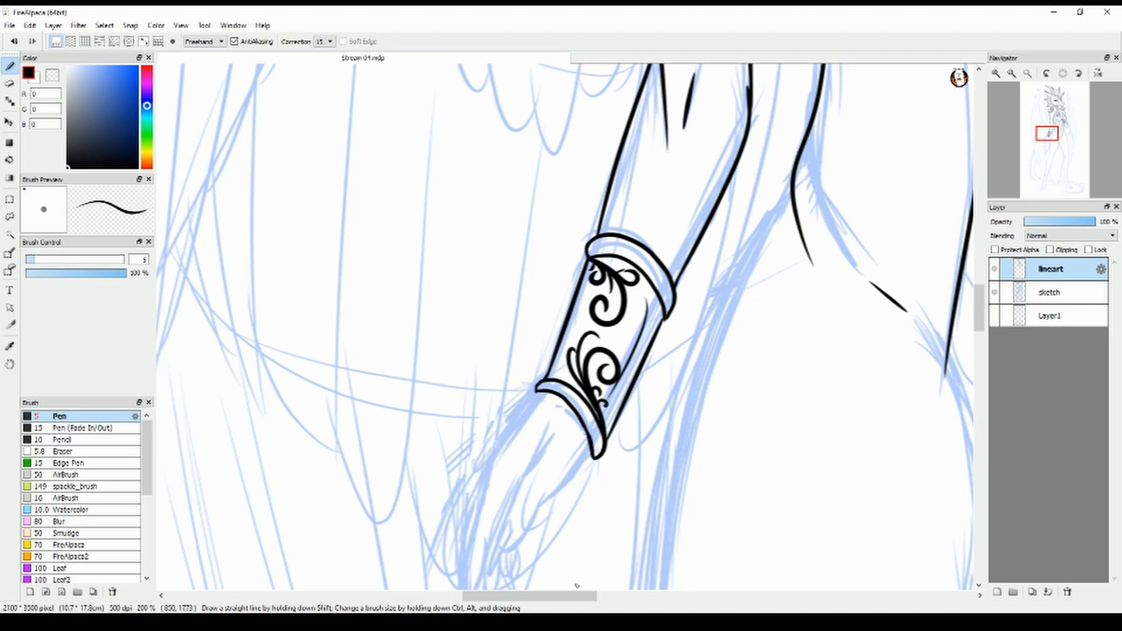
Ink the near hand's thumb with its claw and the thumb-side edge up to the bracer, undoing stray strokes
{"action": "left_click_drag", "start_coordinate": [577, 585], "coordinate": [613, 389]}
{"action": "left_click_drag", "start_coordinate": [580, 235], "coordinate": [536, 324]}
{"action": "left_click_drag", "start_coordinate": [536, 325], "coordinate": [535, 372]}
{"action": "mouse_move", "coordinate": [538, 322]}
{"action": "left_mouse_down"}
{"action": "mouse_move", "coordinate": [536, 371]}
{"action": "mouse_move", "coordinate": [571, 294]}
{"action": "left_mouse_up"}
{"action": "left_click_drag", "start_coordinate": [570, 313], "coordinate": [613, 243]}
{"action": "mouse_move", "coordinate": [612, 268]}
{"action": "left_mouse_down"}
{"action": "mouse_move", "coordinate": [630, 258]}
{"action": "mouse_move", "coordinate": [580, 294]}
{"action": "left_mouse_up"}
{"action": "key", "text": "ctrl+z"}
{"action": "key", "text": "ctrl+z"}
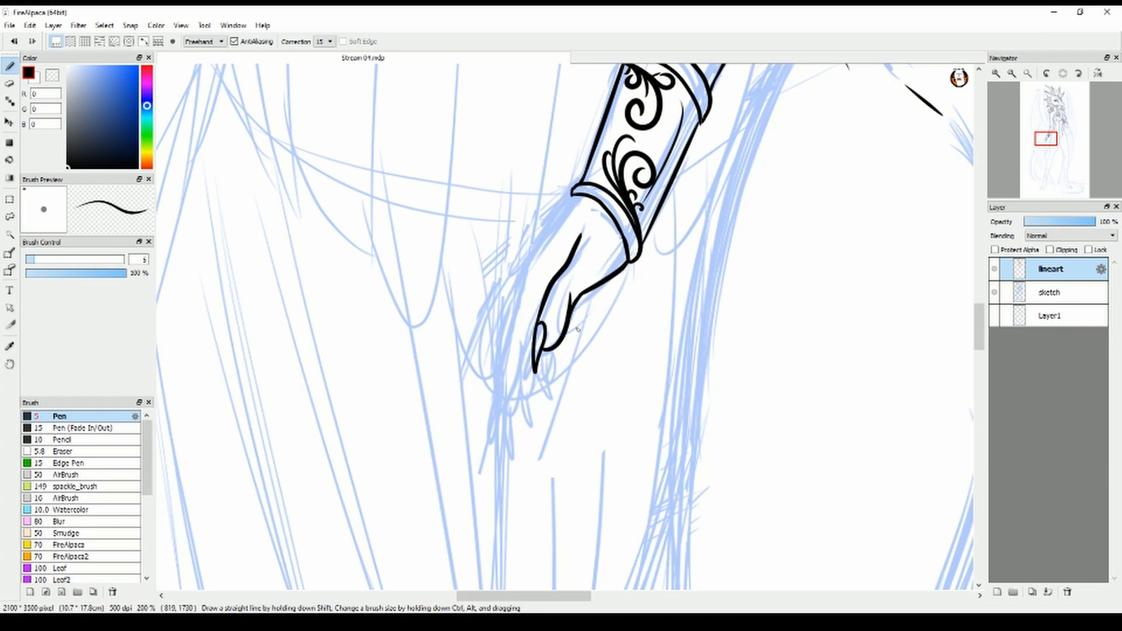
Ink the back of the near hand from the bracer down to the clawed fingers
{"action": "mouse_move", "coordinate": [569, 202]}
{"action": "left_mouse_down"}
{"action": "mouse_move", "coordinate": [527, 276]}
{"action": "mouse_move", "coordinate": [501, 437]}
{"action": "left_mouse_up"}
{"action": "left_click_drag", "start_coordinate": [498, 390], "coordinate": [504, 435]}
{"action": "left_click_drag", "start_coordinate": [536, 327], "coordinate": [529, 365]}
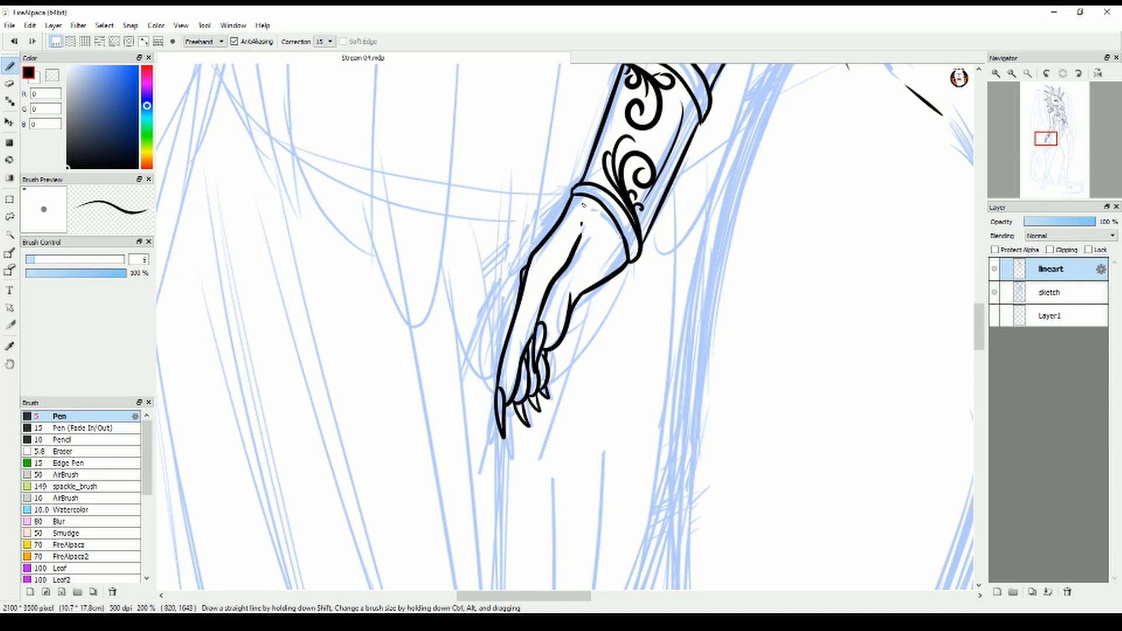
{"action": "left_click_drag", "start_coordinate": [584, 205], "coordinate": [585, 202]}
Lasso the inked near hand, shift it down and away from the bracer, and adjust its angle with a transform
{"action": "left_click_drag", "start_coordinate": [574, 600], "coordinate": [639, 601]}
{"action": "scroll", "coordinate": [701, 351], "scroll_direction": "down", "scroll_amount": 1}
{"action": "left_click_drag", "start_coordinate": [979, 327], "coordinate": [978, 322]}
{"action": "scroll", "coordinate": [905, 376], "scroll_direction": "down", "scroll_amount": 2}
{"action": "left_click_drag", "start_coordinate": [618, 601], "coordinate": [655, 601]}
{"action": "mouse_move", "coordinate": [978, 315]}
{"action": "left_mouse_down"}
{"action": "mouse_move", "coordinate": [979, 305]}
{"action": "mouse_move", "coordinate": [979, 319]}
{"action": "left_mouse_up"}
{"action": "scroll", "coordinate": [517, 327], "scroll_direction": "up", "scroll_amount": 1}
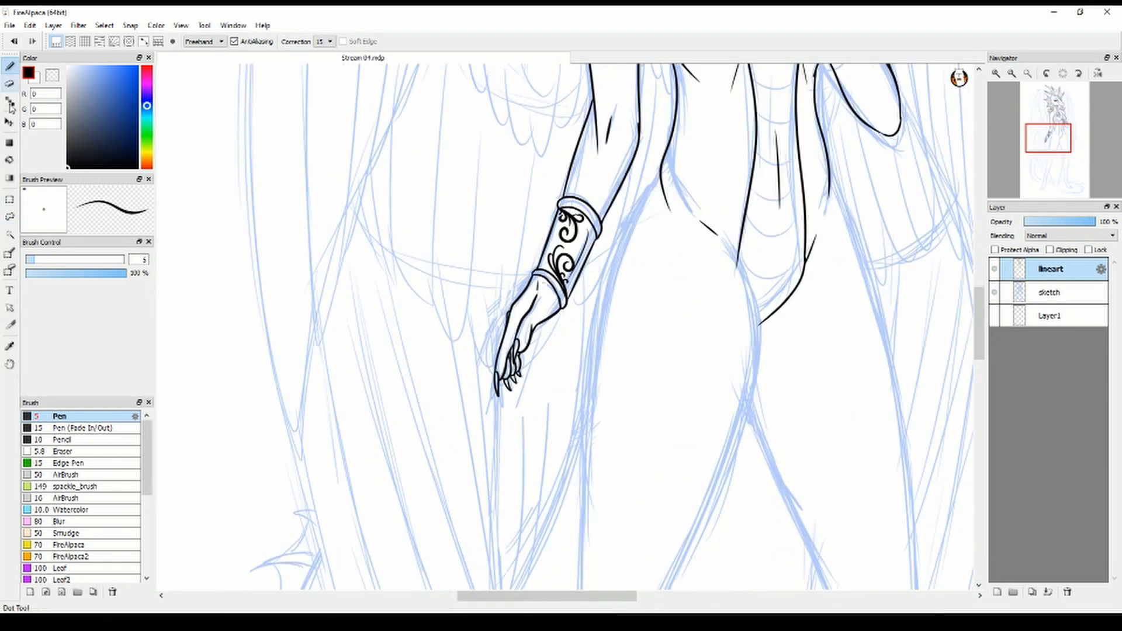
{"action": "left_click", "coordinate": [10, 217]}
{"action": "mouse_move", "coordinate": [564, 309]}
{"action": "left_mouse_down"}
{"action": "mouse_move", "coordinate": [534, 273]}
{"action": "mouse_move", "coordinate": [564, 312]}
{"action": "mouse_move", "coordinate": [511, 327]}
{"action": "left_mouse_up"}
{"action": "left_click", "coordinate": [9, 122]}
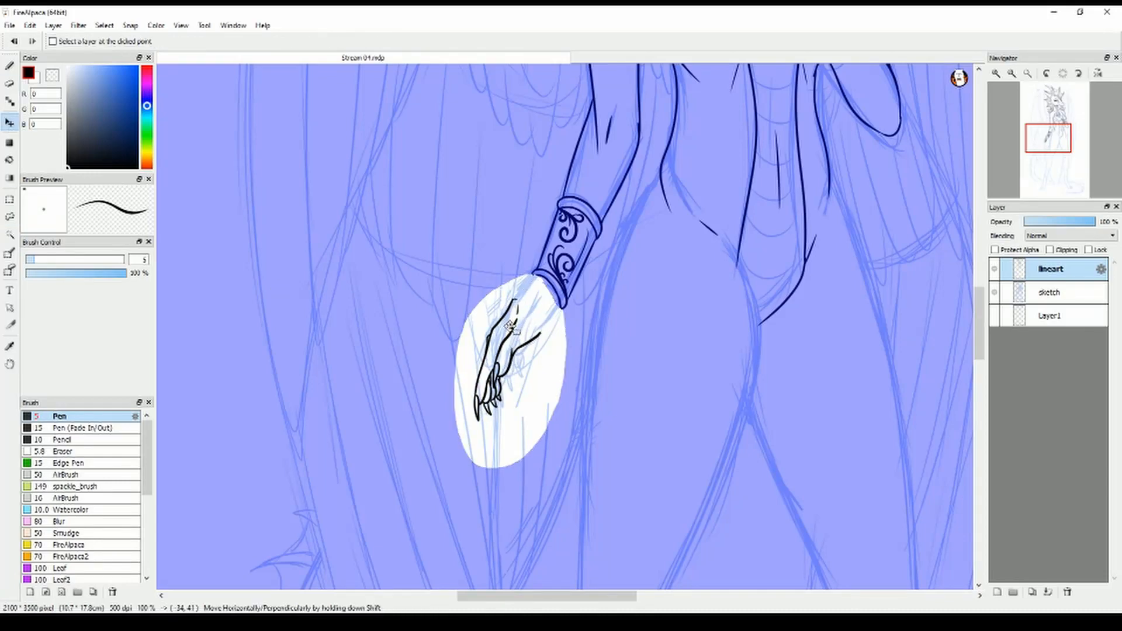
{"action": "key", "text": "ctrl+t"}
{"action": "left_click_drag", "start_coordinate": [547, 465], "coordinate": [542, 457]}
{"action": "key", "text": "Return"}
{"action": "key", "text": "ctrl+d"}
Try an outer wrist line from the moved hand to the bracer, erase it, and extend the thumb-side line upward
{"action": "left_click", "coordinate": [9, 66]}
{"action": "scroll", "coordinate": [515, 375], "scroll_direction": "up", "scroll_amount": 1}
{"action": "left_click", "coordinate": [10, 83]}
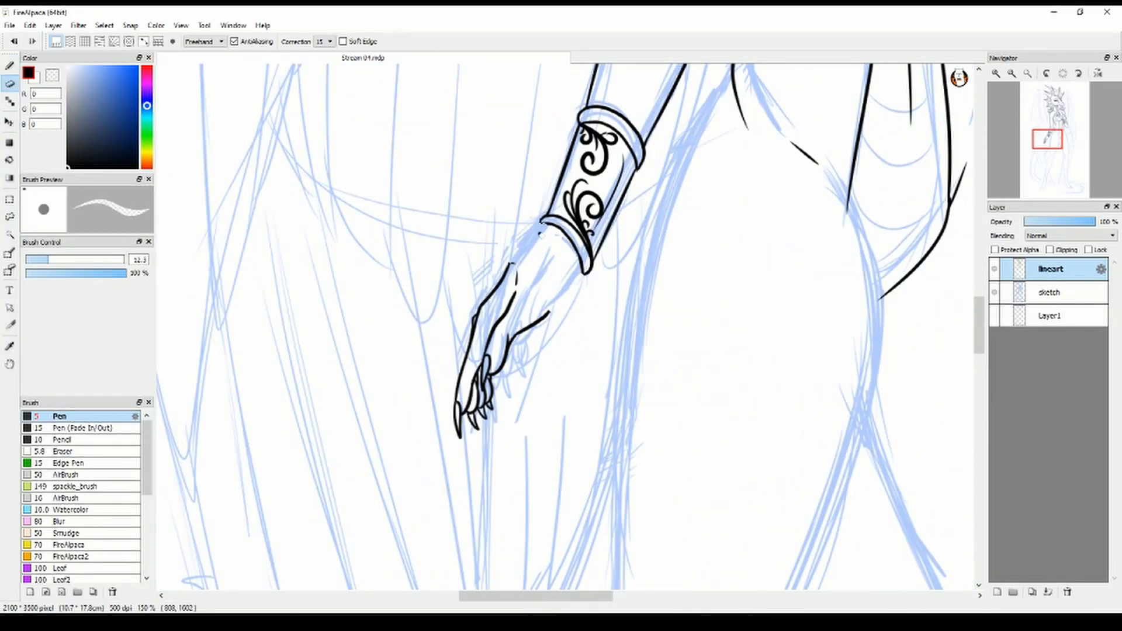
{"action": "left_click", "coordinate": [9, 66]}
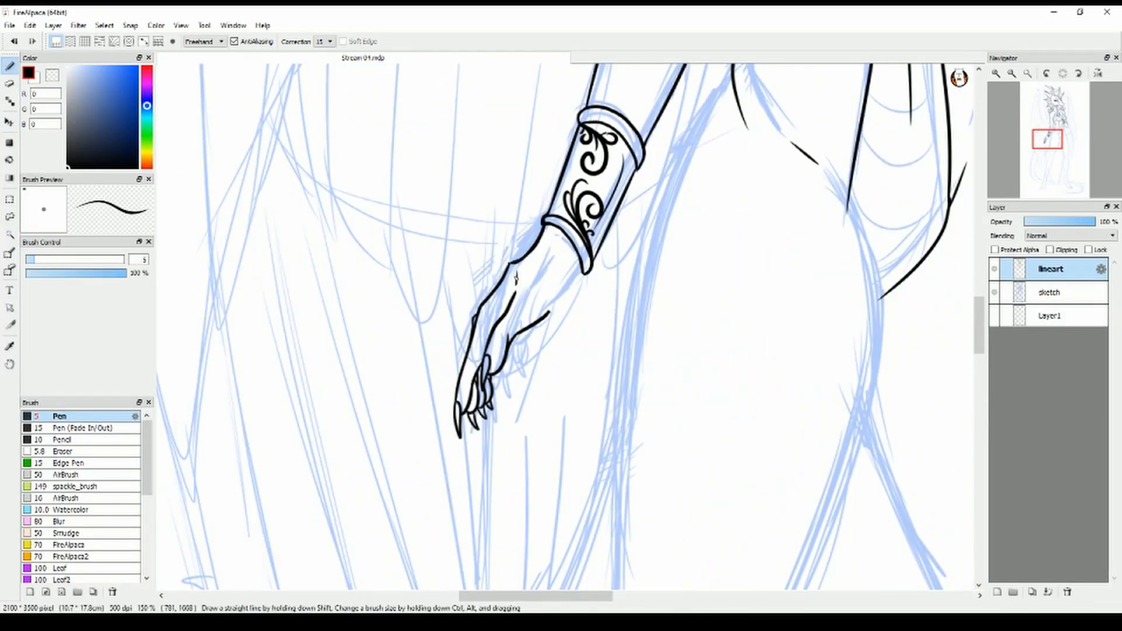
{"action": "key", "text": "e"}
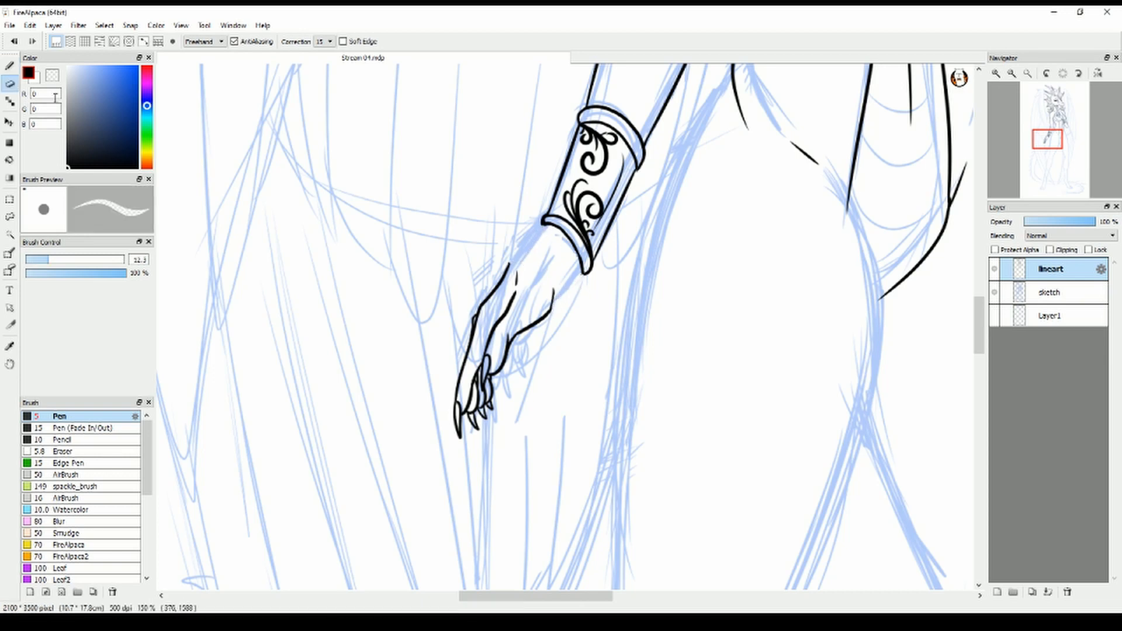
Move the hand aside onto an empty area and ink the outer wrist line down from the bracer
{"action": "left_click", "coordinate": [9, 216]}
{"action": "mouse_move", "coordinate": [520, 240]}
{"action": "left_mouse_down"}
{"action": "mouse_move", "coordinate": [543, 278]}
{"action": "mouse_move", "coordinate": [521, 240]}
{"action": "left_mouse_up"}
{"action": "left_click", "coordinate": [9, 122]}
{"action": "left_click_drag", "start_coordinate": [507, 333], "coordinate": [316, 237]}
{"action": "key", "text": "ctrl+d"}
{"action": "left_click", "coordinate": [9, 66]}
{"action": "left_click_drag", "start_coordinate": [545, 225], "coordinate": [513, 281]}
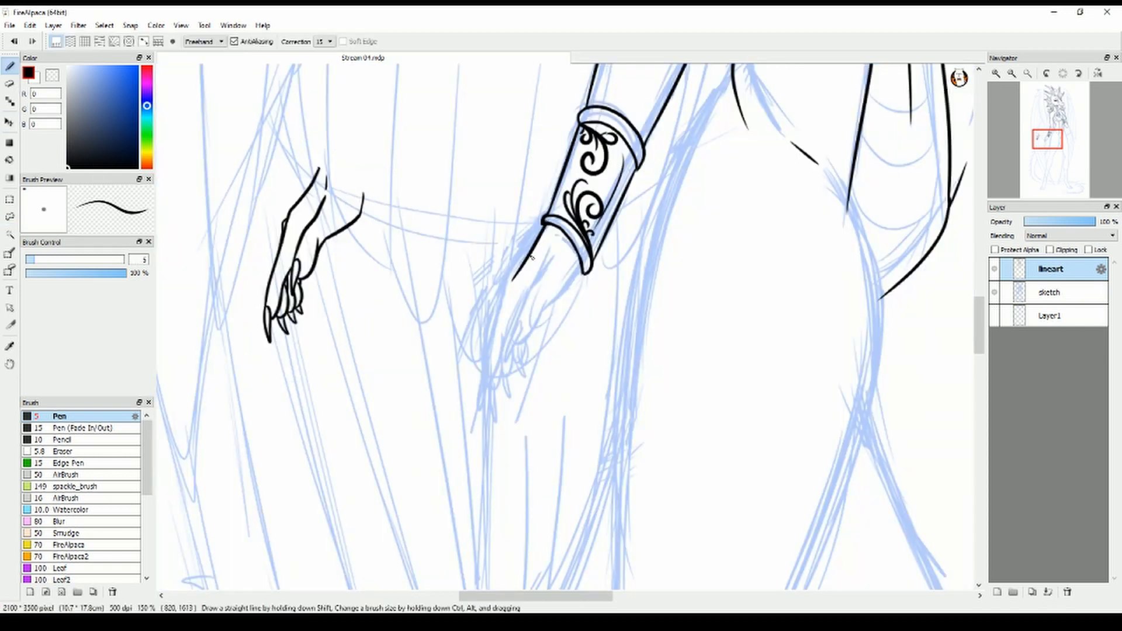
Lasso the set-aside hand, move it back under the wrist, and transform it to fit the new wrist line
{"action": "left_click", "coordinate": [9, 217]}
{"action": "left_click_drag", "start_coordinate": [319, 149], "coordinate": [308, 151]}
{"action": "left_click", "coordinate": [9, 122]}
{"action": "left_click_drag", "start_coordinate": [301, 251], "coordinate": [498, 358]}
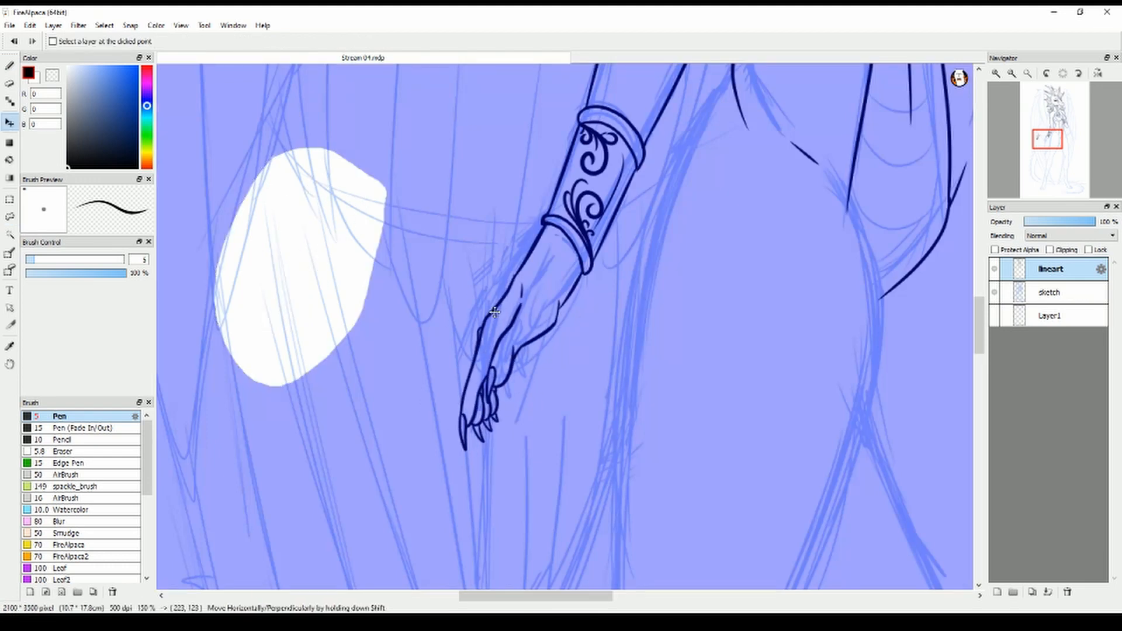
{"action": "key", "text": "ctrl+t"}
{"action": "left_click_drag", "start_coordinate": [499, 183], "coordinate": [513, 183]}
{"action": "mouse_move", "coordinate": [504, 350]}
{"action": "left_mouse_down"}
{"action": "mouse_move", "coordinate": [502, 336]}
{"action": "mouse_move", "coordinate": [490, 407]}
{"action": "mouse_move", "coordinate": [486, 387]}
{"action": "left_mouse_up"}
{"action": "key", "text": "Return"}
Clean up and ink the joins between the repositioned hand and the wrist lines
{"action": "key", "text": "b"}
{"action": "left_click", "coordinate": [10, 82]}
{"action": "left_click", "coordinate": [9, 65]}
{"action": "left_click_drag", "start_coordinate": [469, 352], "coordinate": [478, 328]}
{"action": "scroll", "coordinate": [488, 322], "scroll_direction": "down", "scroll_amount": 3}
{"action": "scroll", "coordinate": [473, 252], "scroll_direction": "up", "scroll_amount": 3}
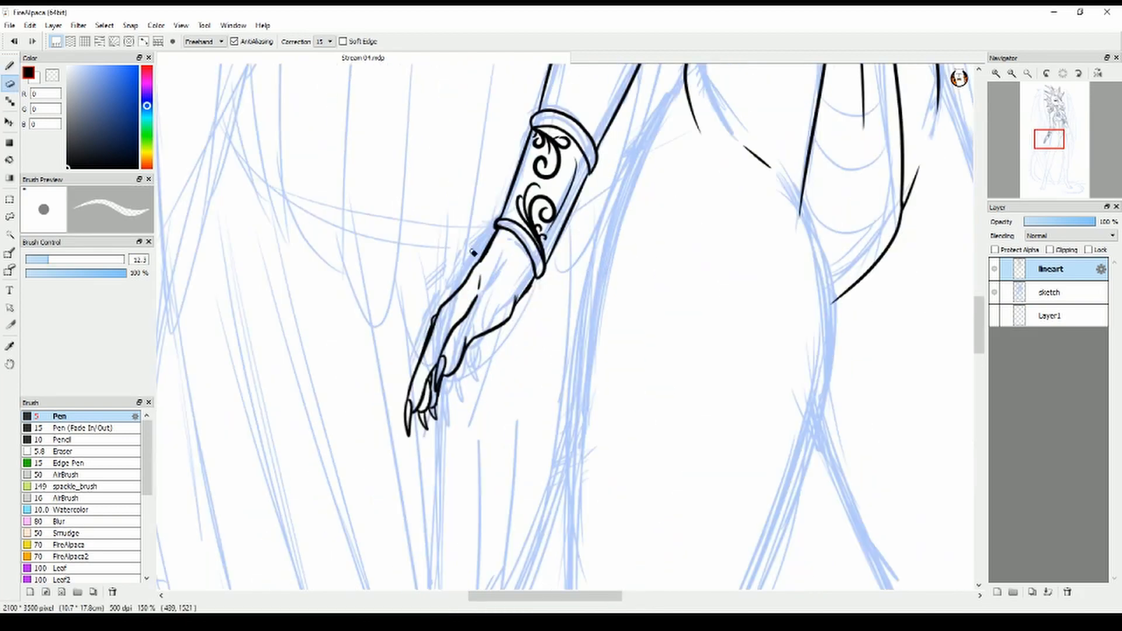
Ink the outer edge of the near thigh from the hip down to the knee
{"action": "scroll", "coordinate": [533, 294], "scroll_direction": "down", "scroll_amount": 3}
{"action": "left_click_drag", "start_coordinate": [555, 596], "coordinate": [571, 596]}
{"action": "mouse_move", "coordinate": [978, 294]}
{"action": "left_mouse_down"}
{"action": "mouse_move", "coordinate": [978, 275]}
{"action": "mouse_move", "coordinate": [978, 310]}
{"action": "left_mouse_up"}
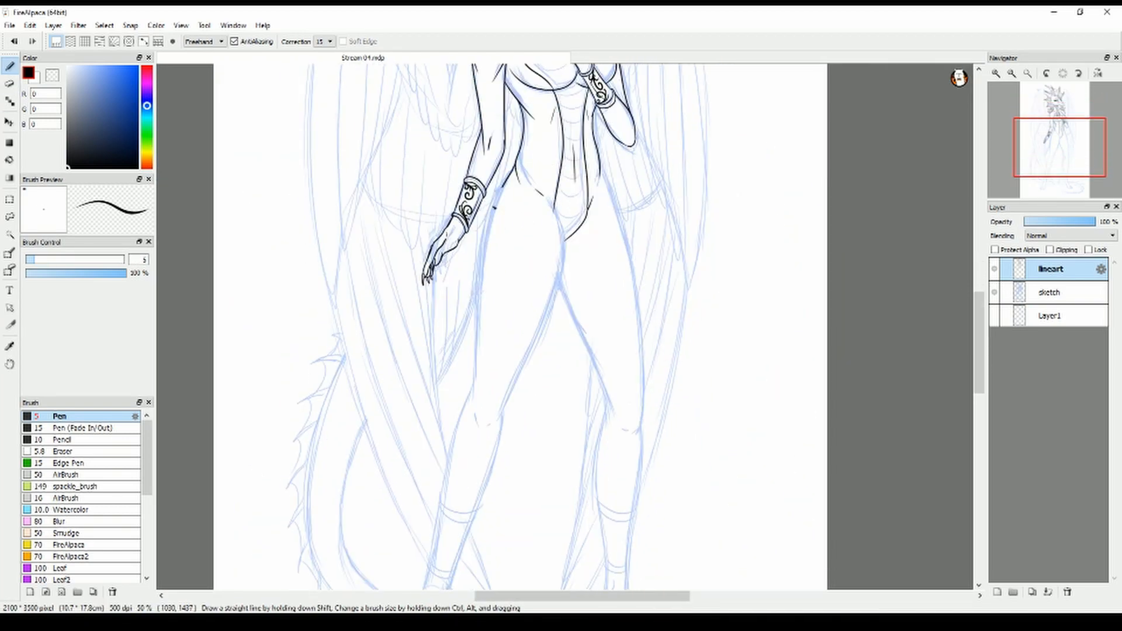
{"action": "mouse_move", "coordinate": [515, 166]}
{"action": "left_mouse_down"}
{"action": "mouse_move", "coordinate": [477, 327]}
{"action": "mouse_move", "coordinate": [480, 384]}
{"action": "left_mouse_up"}
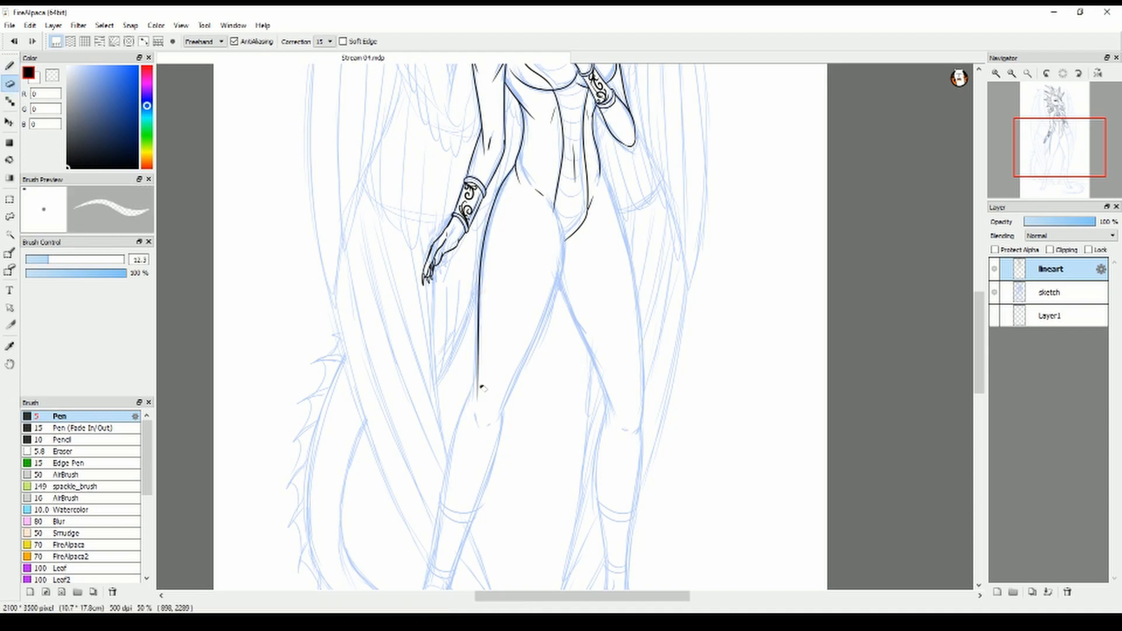
{"action": "scroll", "coordinate": [478, 418], "scroll_direction": "up", "scroll_amount": 1}
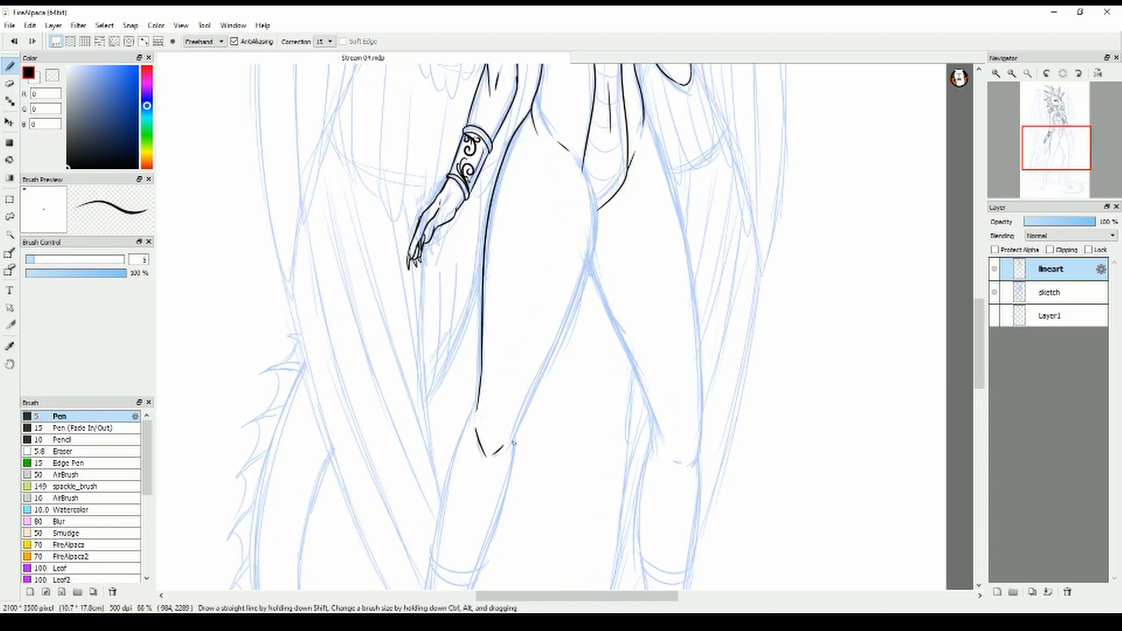
Ink the near leg's inner thigh down to the knee, redoing it once, and the far leg's inner thigh
{"action": "mouse_move", "coordinate": [571, 153]}
{"action": "left_mouse_down"}
{"action": "mouse_move", "coordinate": [591, 191]}
{"action": "mouse_move", "coordinate": [517, 439]}
{"action": "left_mouse_up"}
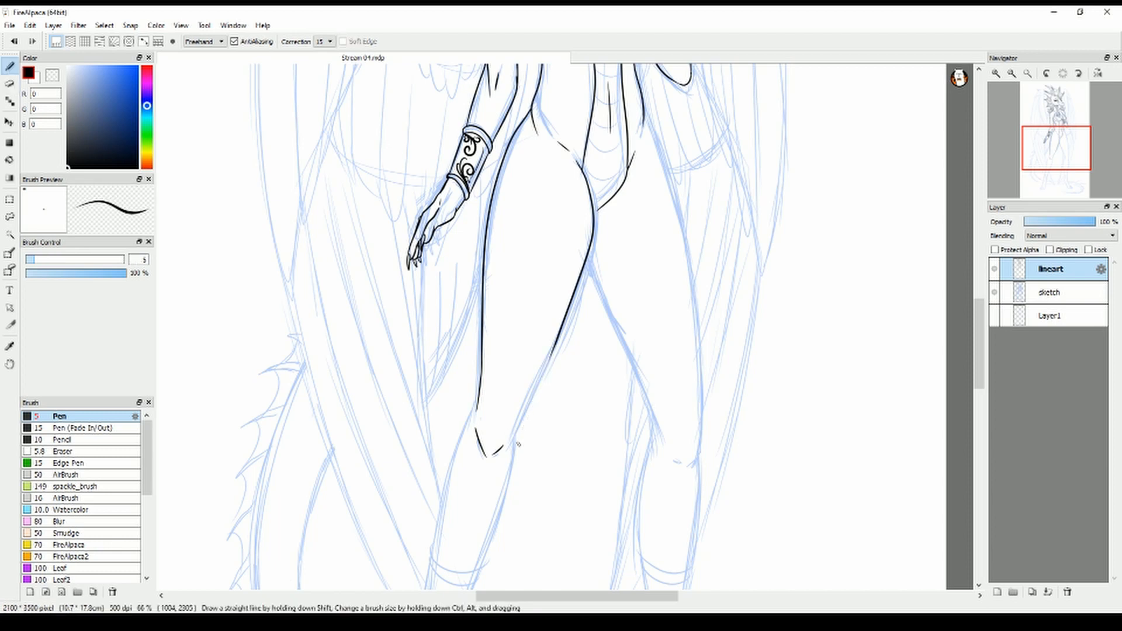
{"action": "key", "text": "ctrl+z"}
{"action": "left_click_drag", "start_coordinate": [588, 256], "coordinate": [655, 444]}
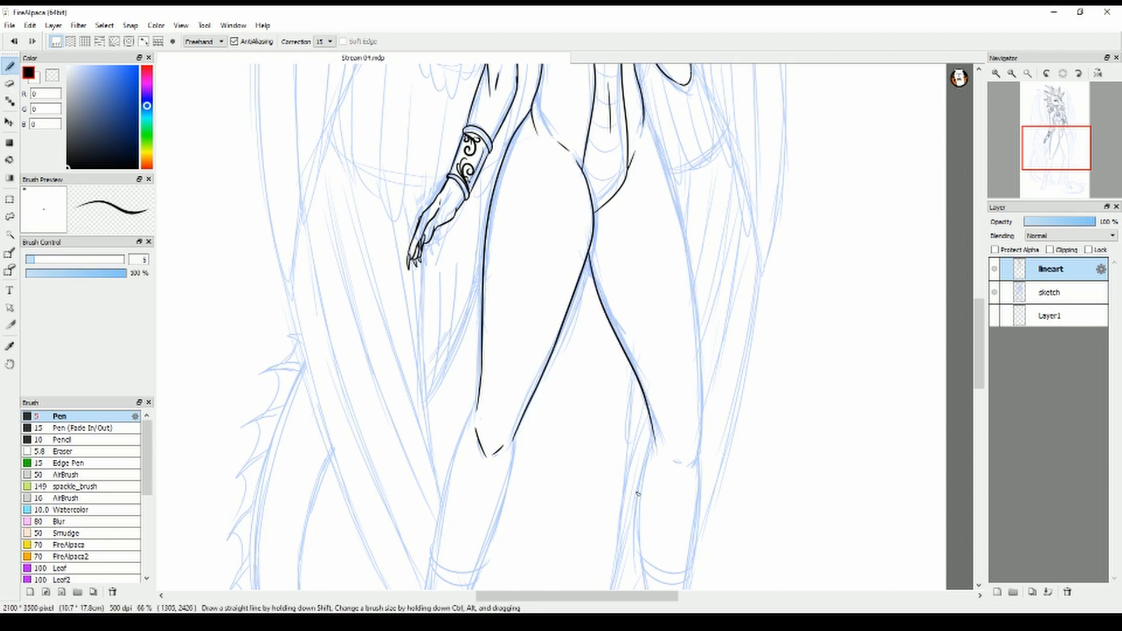
Ink the outer edge of the far thigh from hip to knee, replacing the first attempt with a straighter line
{"action": "left_click_drag", "start_coordinate": [643, 111], "coordinate": [697, 433]}
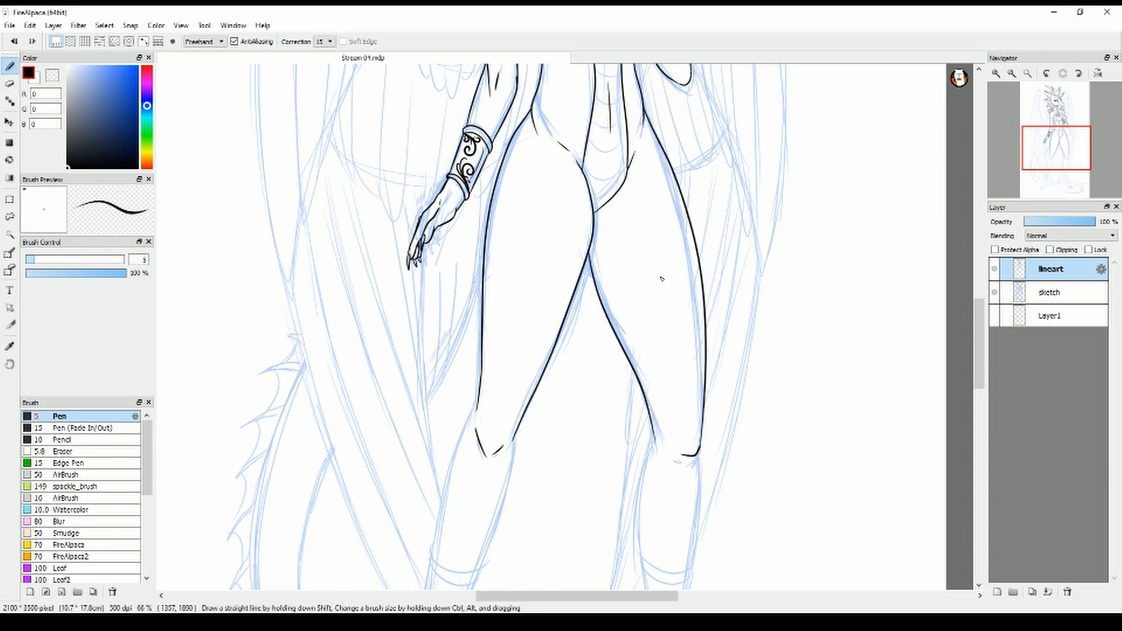
{"action": "key", "text": "ctrl+z"}
{"action": "mouse_move", "coordinate": [643, 109]}
{"action": "left_mouse_down"}
{"action": "mouse_move", "coordinate": [679, 198]}
{"action": "mouse_move", "coordinate": [700, 455]}
{"action": "left_mouse_up"}
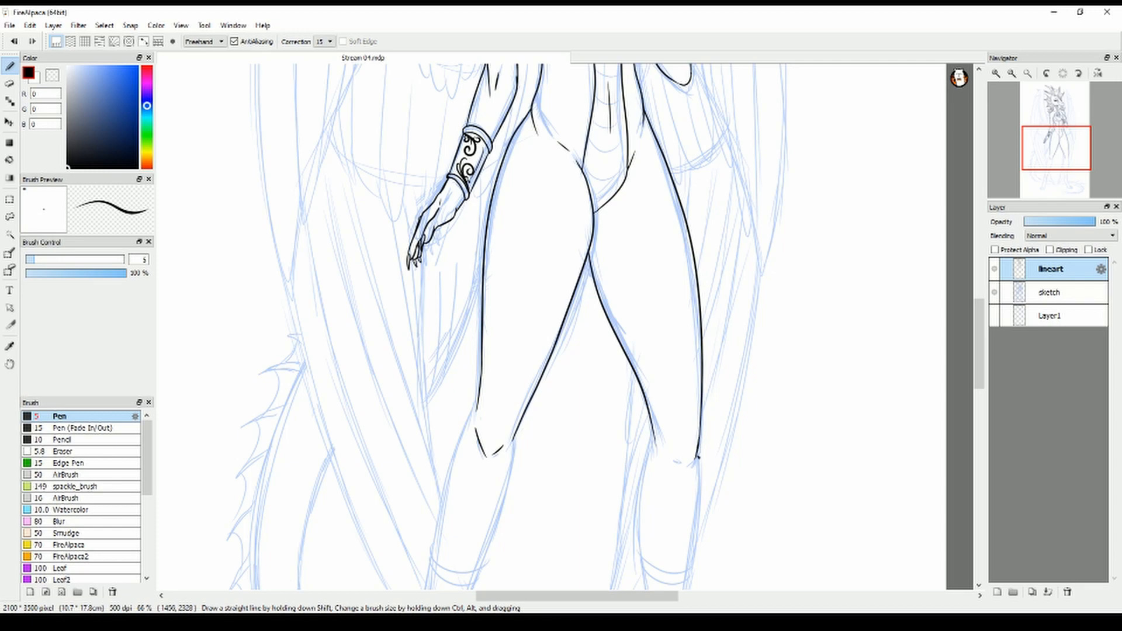
Ink both edges of the near calf from the knee down to the leg cuff, redoing the outer edge
{"action": "left_click_drag", "start_coordinate": [983, 319], "coordinate": [983, 352]}
{"action": "scroll", "coordinate": [473, 283], "scroll_direction": "up", "scroll_amount": 2}
{"action": "left_click_drag", "start_coordinate": [485, 125], "coordinate": [401, 476]}
{"action": "key", "text": "ctrl+z"}
{"action": "mouse_move", "coordinate": [485, 126]}
{"action": "left_mouse_down"}
{"action": "mouse_move", "coordinate": [420, 251]}
{"action": "mouse_move", "coordinate": [378, 495]}
{"action": "left_mouse_up"}
{"action": "mouse_move", "coordinate": [574, 186]}
{"action": "left_mouse_down"}
{"action": "mouse_move", "coordinate": [494, 515]}
{"action": "mouse_move", "coordinate": [482, 513]}
{"action": "left_mouse_up"}
{"action": "key", "text": "ctrl+z"}
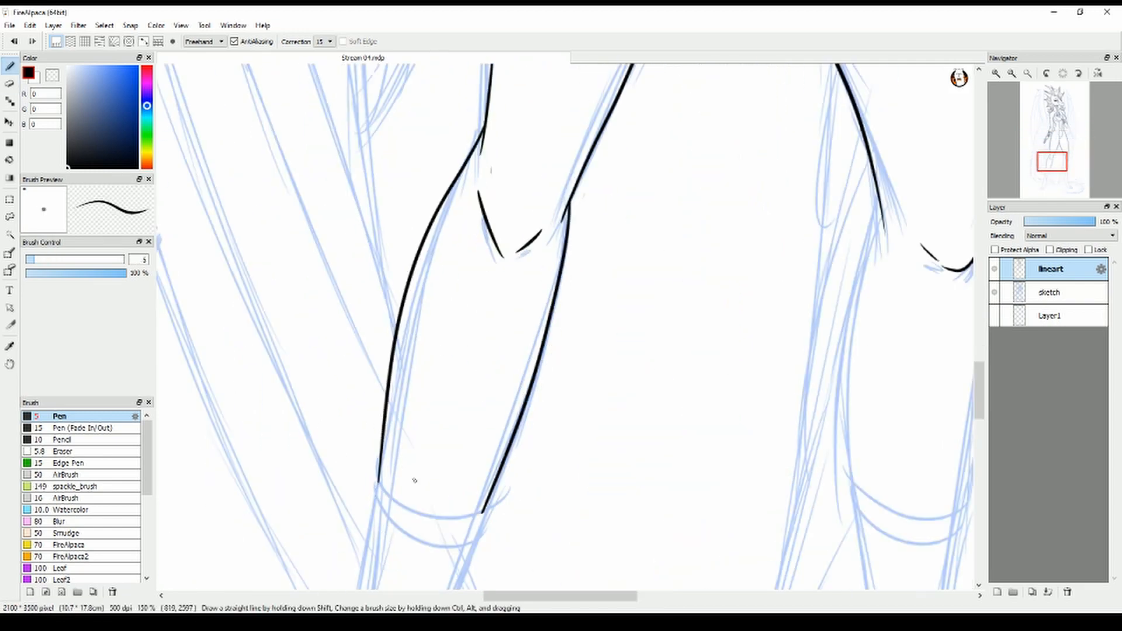
Ink the curved double-line upper rim of the near leg's cuff
{"action": "mouse_move", "coordinate": [380, 467]}
{"action": "left_mouse_down"}
{"action": "mouse_move", "coordinate": [467, 540]}
{"action": "mouse_move", "coordinate": [488, 506]}
{"action": "left_mouse_up"}
{"action": "key", "text": "e"}
{"action": "key", "text": "b"}
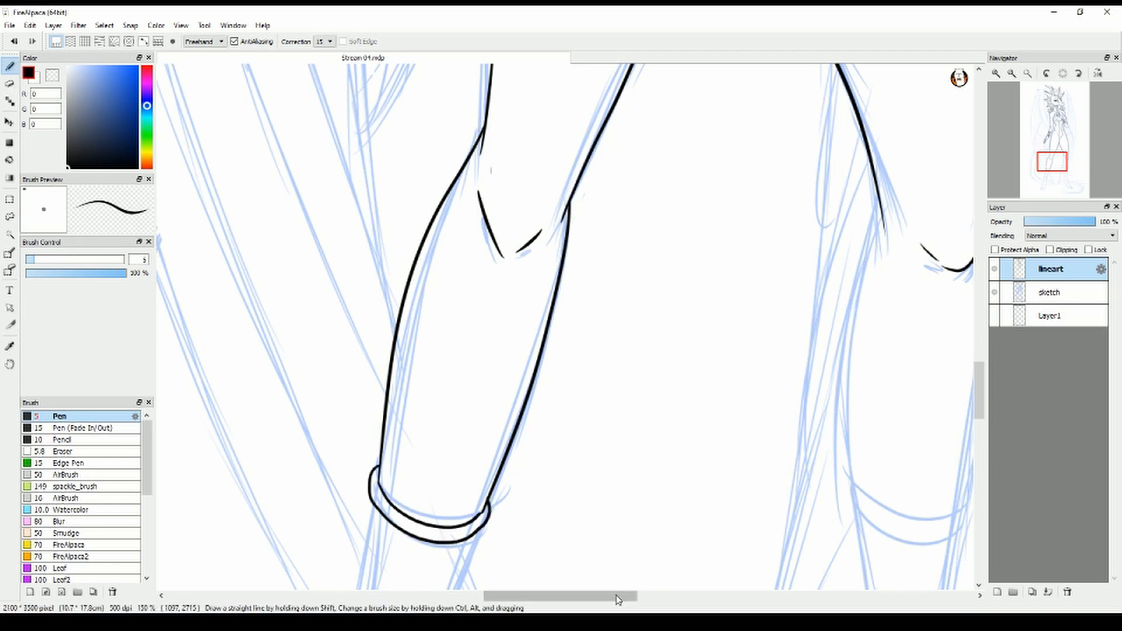
Ink both edges of the far calf from the knee down to the leg cuff
{"action": "left_click_drag", "start_coordinate": [619, 598], "coordinate": [652, 599]}
{"action": "mouse_move", "coordinate": [697, 190]}
{"action": "left_mouse_down"}
{"action": "mouse_move", "coordinate": [683, 253]}
{"action": "mouse_move", "coordinate": [679, 476]}
{"action": "left_mouse_up"}
{"action": "left_click_drag", "start_coordinate": [800, 257], "coordinate": [779, 509]}
{"action": "scroll", "coordinate": [780, 508], "scroll_direction": "down", "scroll_amount": 2}
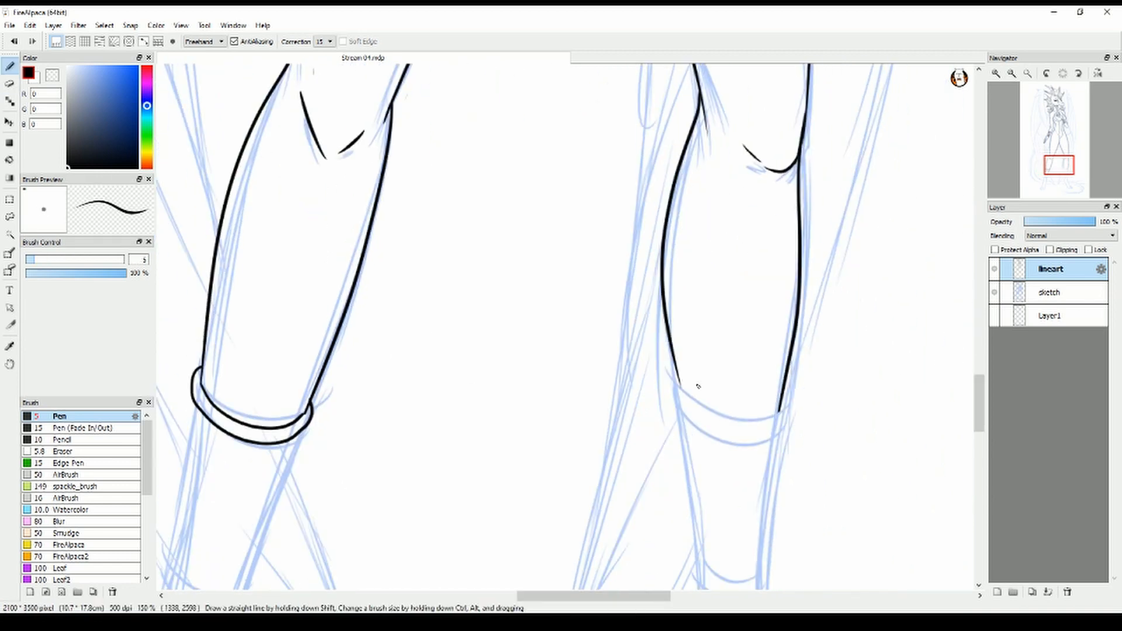
Ink the curved double-line upper rim of the far leg's cuff, undoing the unsatisfactory strokes
{"action": "key", "text": "ctrl+z"}
{"action": "mouse_move", "coordinate": [681, 388]}
{"action": "left_mouse_down"}
{"action": "mouse_move", "coordinate": [782, 412]}
{"action": "mouse_move", "coordinate": [765, 419]}
{"action": "left_mouse_up"}
{"action": "key", "text": "ctrl+z"}
{"action": "key", "text": "ctrl+z"}
{"action": "left_click_drag", "start_coordinate": [682, 409], "coordinate": [783, 397]}
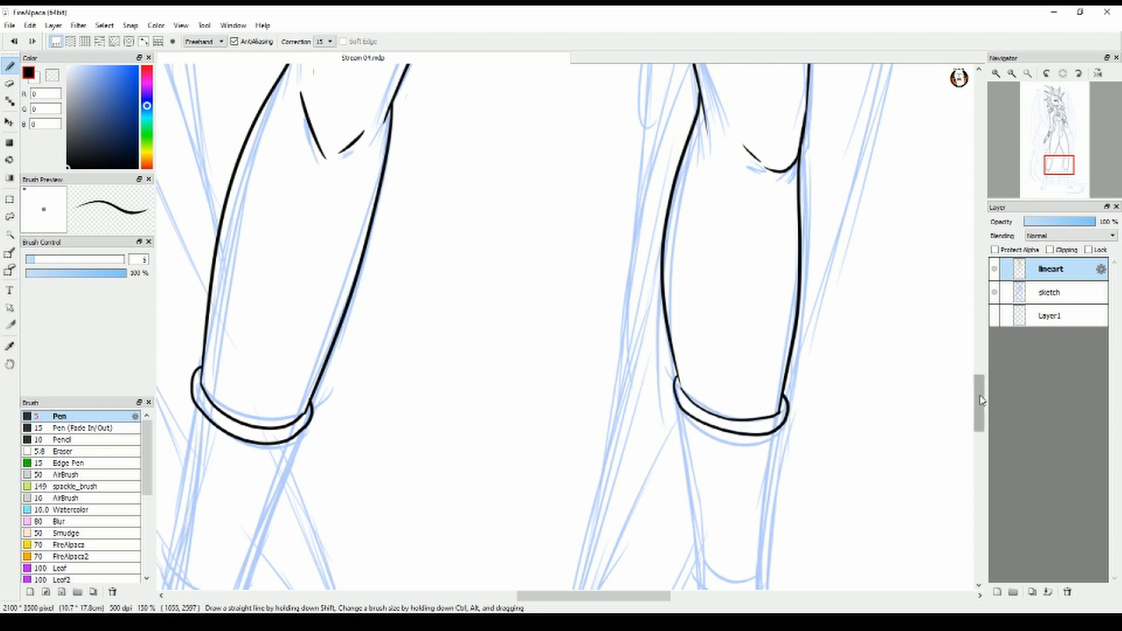
Ink the far leg cuff's sides and lower rim, plus a hooked ankle line beneath it
{"action": "left_click_drag", "start_coordinate": [979, 402], "coordinate": [979, 417]}
{"action": "left_click_drag", "start_coordinate": [592, 596], "coordinate": [587, 596]}
{"action": "left_click_drag", "start_coordinate": [694, 246], "coordinate": [718, 390]}
{"action": "left_click_drag", "start_coordinate": [797, 268], "coordinate": [775, 419]}
{"action": "left_click_drag", "start_coordinate": [718, 385], "coordinate": [775, 418]}
{"action": "mouse_move", "coordinate": [718, 392]}
{"action": "left_mouse_down"}
{"action": "mouse_move", "coordinate": [779, 403]}
{"action": "mouse_move", "coordinate": [741, 458]}
{"action": "left_mouse_up"}
Ink the near leg cuff's two sides and its curved double-line lower rim, redoing the sides
{"action": "left_click_drag", "start_coordinate": [589, 596], "coordinate": [555, 595]}
{"action": "left_click_drag", "start_coordinate": [386, 245], "coordinate": [359, 414]}
{"action": "left_click_drag", "start_coordinate": [494, 269], "coordinate": [430, 457]}
{"action": "key", "text": "ctrl+z"}
{"action": "key", "text": "ctrl+z"}
{"action": "left_click", "coordinate": [9, 83]}
{"action": "left_click", "coordinate": [9, 66]}
{"action": "left_click_drag", "start_coordinate": [359, 413], "coordinate": [434, 427]}
{"action": "mouse_move", "coordinate": [361, 400]}
{"action": "left_mouse_down"}
{"action": "mouse_move", "coordinate": [436, 438]}
{"action": "mouse_move", "coordinate": [440, 419]}
{"action": "left_mouse_up"}
Ink an inner contour line on both leg cuffs and swirling filigree at both ends of the near cuff
{"action": "left_click_drag", "start_coordinate": [389, 287], "coordinate": [367, 416]}
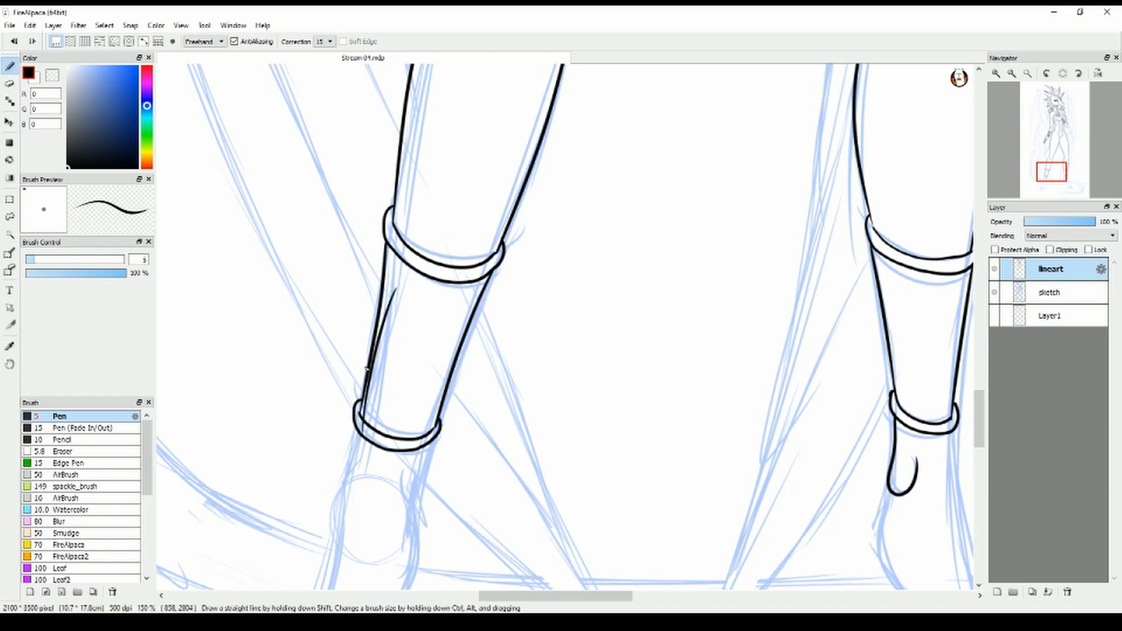
{"action": "left_click_drag", "start_coordinate": [900, 292], "coordinate": [916, 411]}
{"action": "left_click_drag", "start_coordinate": [387, 244], "coordinate": [399, 337]}
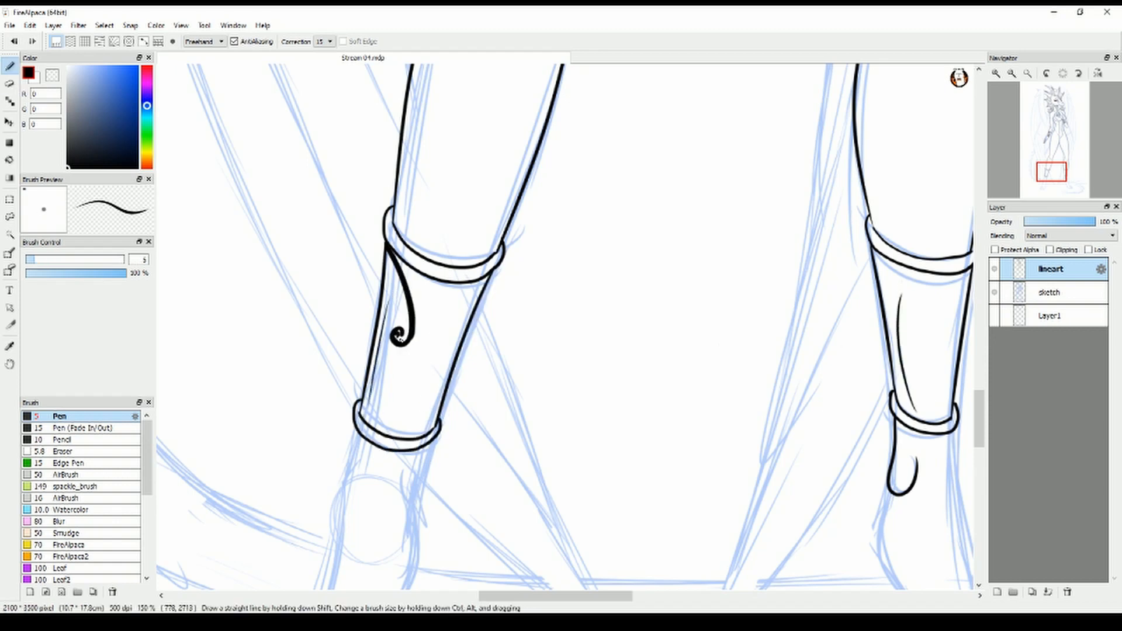
{"action": "mouse_move", "coordinate": [405, 291]}
{"action": "left_mouse_down"}
{"action": "mouse_move", "coordinate": [424, 299]}
{"action": "mouse_move", "coordinate": [401, 375]}
{"action": "left_mouse_up"}
{"action": "left_click_drag", "start_coordinate": [416, 403], "coordinate": [425, 435]}
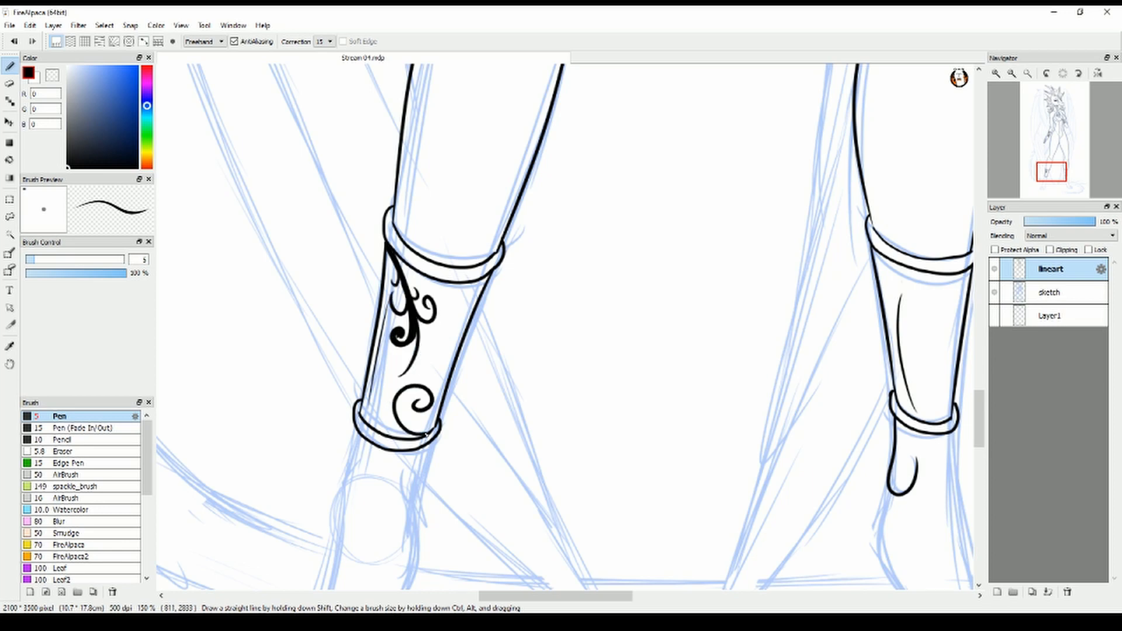
{"action": "left_click_drag", "start_coordinate": [398, 386], "coordinate": [406, 436]}
{"action": "mouse_move", "coordinate": [413, 419]}
{"action": "left_mouse_down"}
{"action": "mouse_move", "coordinate": [403, 427]}
{"action": "mouse_move", "coordinate": [393, 411]}
{"action": "left_mouse_up"}
Ink matching swirling filigree at the upper and lower ends of the far leg's cuff
{"action": "left_click_drag", "start_coordinate": [614, 596], "coordinate": [641, 574]}
{"action": "mouse_move", "coordinate": [805, 270]}
{"action": "left_mouse_down"}
{"action": "mouse_move", "coordinate": [819, 309]}
{"action": "mouse_move", "coordinate": [809, 320]}
{"action": "left_mouse_up"}
{"action": "left_click_drag", "start_coordinate": [805, 271], "coordinate": [797, 323]}
{"action": "left_click_drag", "start_coordinate": [817, 386], "coordinate": [836, 418]}
{"action": "left_click_drag", "start_coordinate": [800, 360], "coordinate": [796, 407]}
{"action": "left_click_drag", "start_coordinate": [823, 358], "coordinate": [799, 374]}
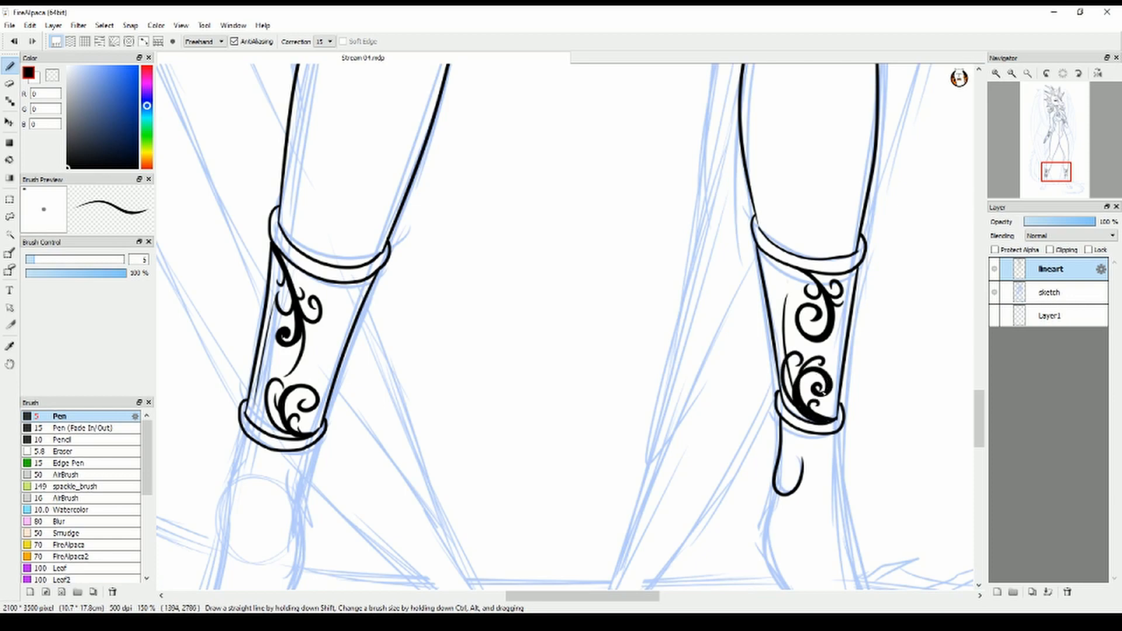
Ink the front and back edges of the near foot from the cuff down to the toes, redoing the front edge
{"action": "left_click_drag", "start_coordinate": [979, 419], "coordinate": [979, 444]}
{"action": "left_click_drag", "start_coordinate": [582, 595], "coordinate": [551, 596]}
{"action": "left_click_drag", "start_coordinate": [385, 191], "coordinate": [313, 463]}
{"action": "key", "text": "ctrl+z"}
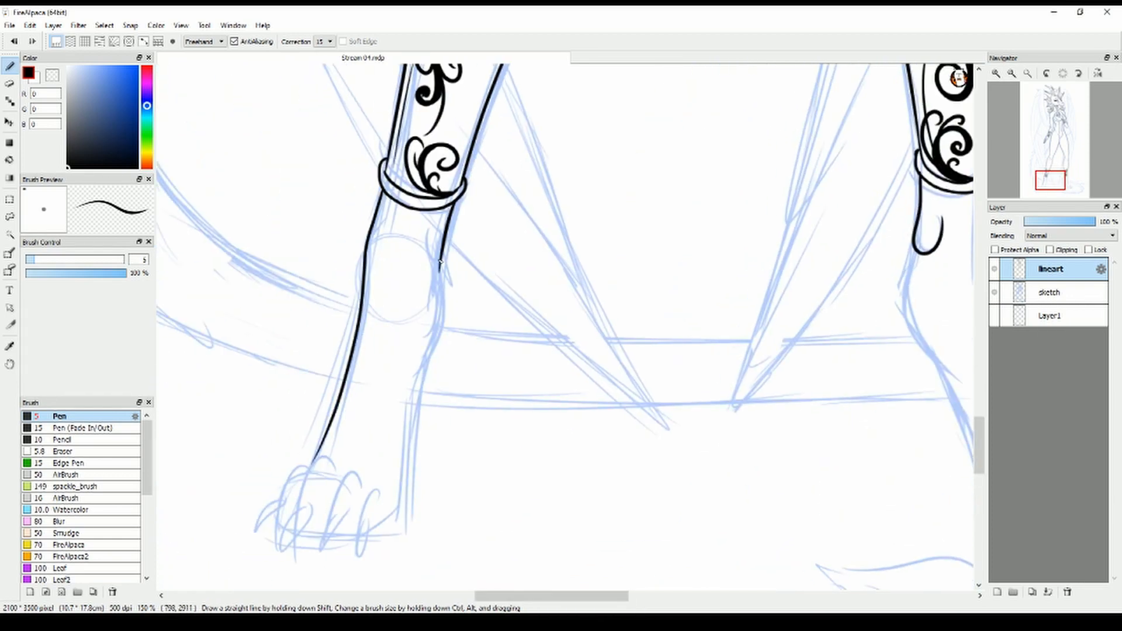
{"action": "left_click_drag", "start_coordinate": [440, 265], "coordinate": [387, 532]}
Ink the near foot's toes and the short tendon lines above them, redoing one toe
{"action": "left_click_drag", "start_coordinate": [374, 474], "coordinate": [370, 489]}
{"action": "left_click_drag", "start_coordinate": [379, 395], "coordinate": [373, 475]}
{"action": "left_click_drag", "start_coordinate": [365, 387], "coordinate": [356, 446]}
{"action": "left_click_drag", "start_coordinate": [351, 454], "coordinate": [344, 550]}
{"action": "key", "text": "ctrl+z"}
{"action": "left_click_drag", "start_coordinate": [352, 474], "coordinate": [358, 540]}
{"action": "mouse_move", "coordinate": [375, 487]}
{"action": "left_mouse_down"}
{"action": "mouse_move", "coordinate": [361, 538]}
{"action": "mouse_move", "coordinate": [377, 544]}
{"action": "left_mouse_up"}
Finish the near foot's outer claws and toe tops, and redraw the small curved ankle line below the cuff
{"action": "mouse_move", "coordinate": [286, 535]}
{"action": "left_mouse_down"}
{"action": "mouse_move", "coordinate": [337, 457]}
{"action": "mouse_move", "coordinate": [291, 533]}
{"action": "left_mouse_up"}
{"action": "left_click_drag", "start_coordinate": [310, 464], "coordinate": [326, 453]}
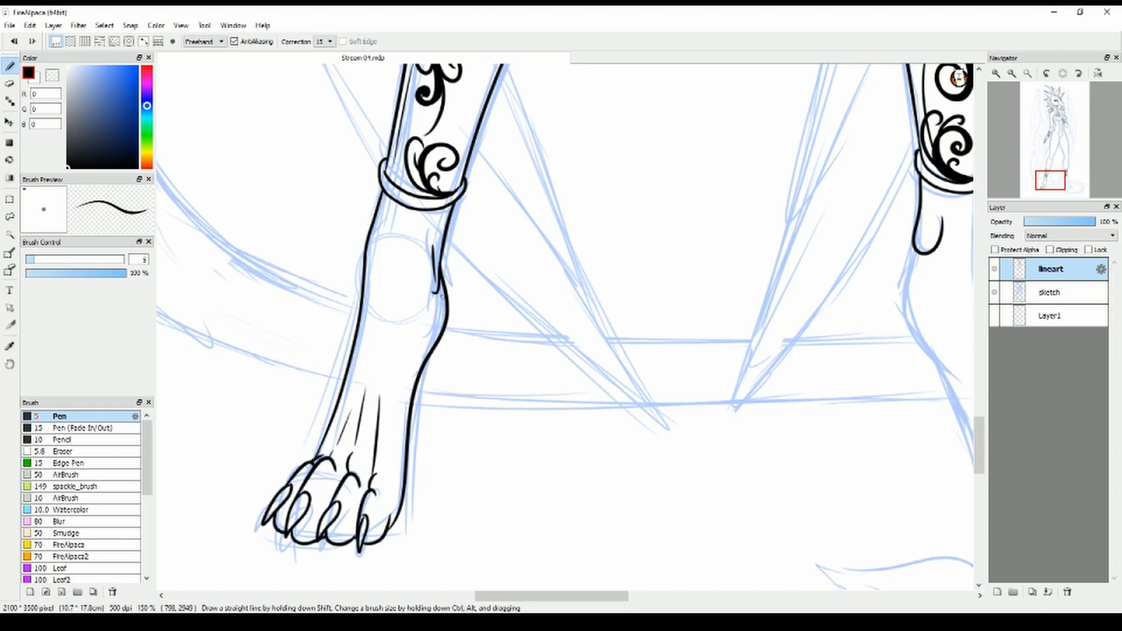
{"action": "key", "text": "ctrl+z"}
{"action": "left_click_drag", "start_coordinate": [448, 234], "coordinate": [441, 278]}
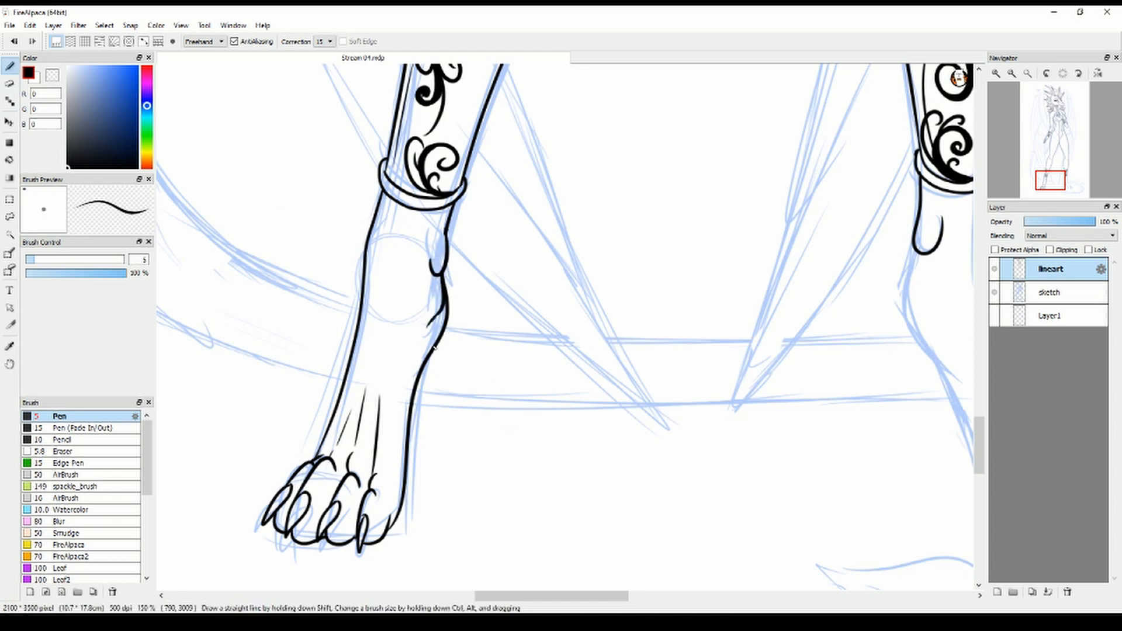
Ink the far foot's heel, sole, toes and claws, with a short tendon line above the toes, redoing misplaced strokes
{"action": "left_click_drag", "start_coordinate": [591, 596], "coordinate": [654, 563]}
{"action": "mouse_move", "coordinate": [599, 251]}
{"action": "left_mouse_down"}
{"action": "mouse_move", "coordinate": [630, 357]}
{"action": "mouse_move", "coordinate": [632, 346]}
{"action": "mouse_move", "coordinate": [731, 505]}
{"action": "left_mouse_up"}
{"action": "key", "text": "ctrl+z"}
{"action": "left_click_drag", "start_coordinate": [717, 470], "coordinate": [757, 485]}
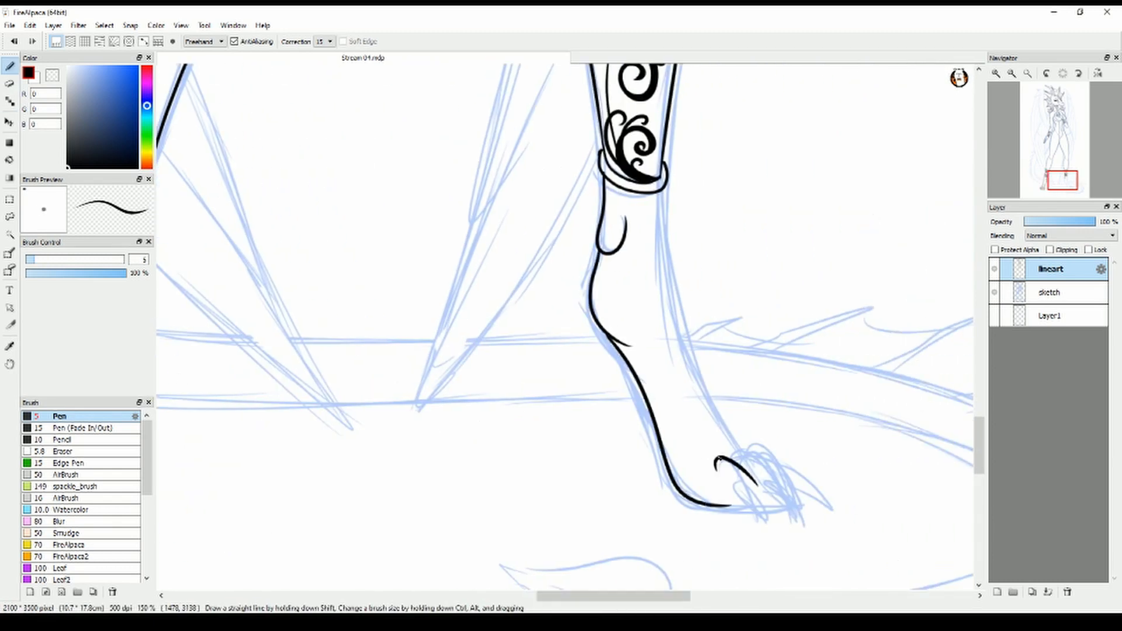
{"action": "left_click_drag", "start_coordinate": [678, 390], "coordinate": [708, 453]}
{"action": "mouse_move", "coordinate": [745, 474]}
{"action": "left_mouse_down"}
{"action": "mouse_move", "coordinate": [772, 502]}
{"action": "mouse_move", "coordinate": [758, 505]}
{"action": "left_mouse_up"}
{"action": "left_click_drag", "start_coordinate": [739, 459], "coordinate": [776, 464]}
{"action": "left_click_drag", "start_coordinate": [764, 461], "coordinate": [811, 495]}
{"action": "key", "text": "ctrl+z"}
{"action": "left_click_drag", "start_coordinate": [788, 487], "coordinate": [766, 504]}
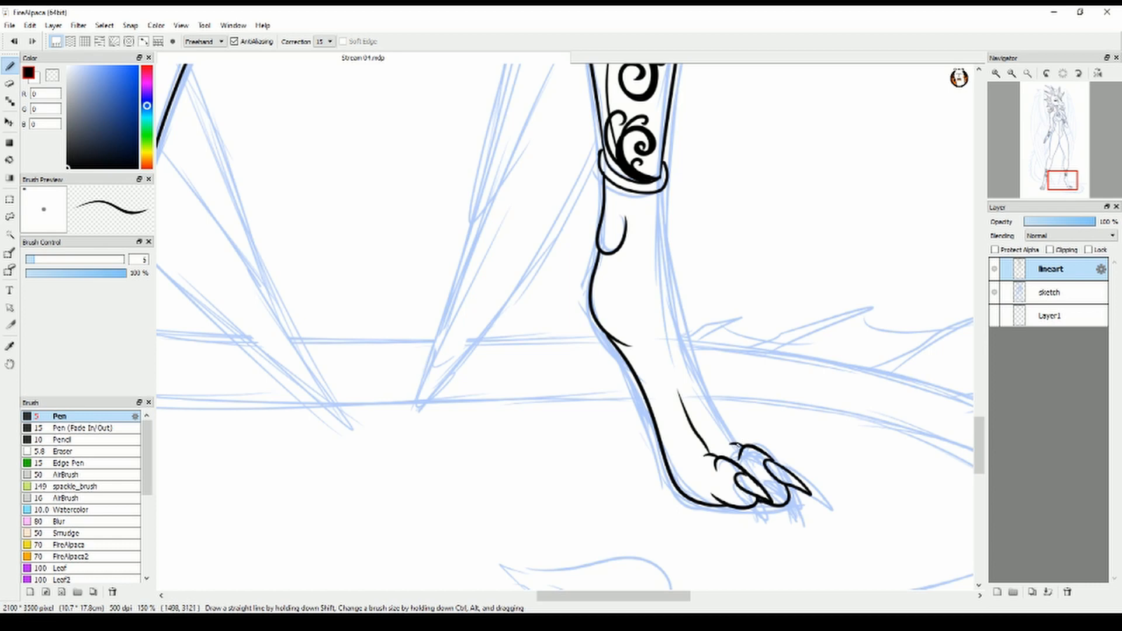
Ink the far foot's front edge from the cuff down to the toes and add the outermost toe's claw
{"action": "mouse_move", "coordinate": [659, 192]}
{"action": "left_mouse_down"}
{"action": "mouse_move", "coordinate": [729, 428]}
{"action": "mouse_move", "coordinate": [677, 334]}
{"action": "mouse_move", "coordinate": [736, 444]}
{"action": "left_mouse_up"}
{"action": "key", "text": "ctrl+z"}
{"action": "key", "text": "ctrl+z"}
{"action": "key", "text": "ctrl+y"}
{"action": "left_click_drag", "start_coordinate": [738, 442], "coordinate": [801, 471]}
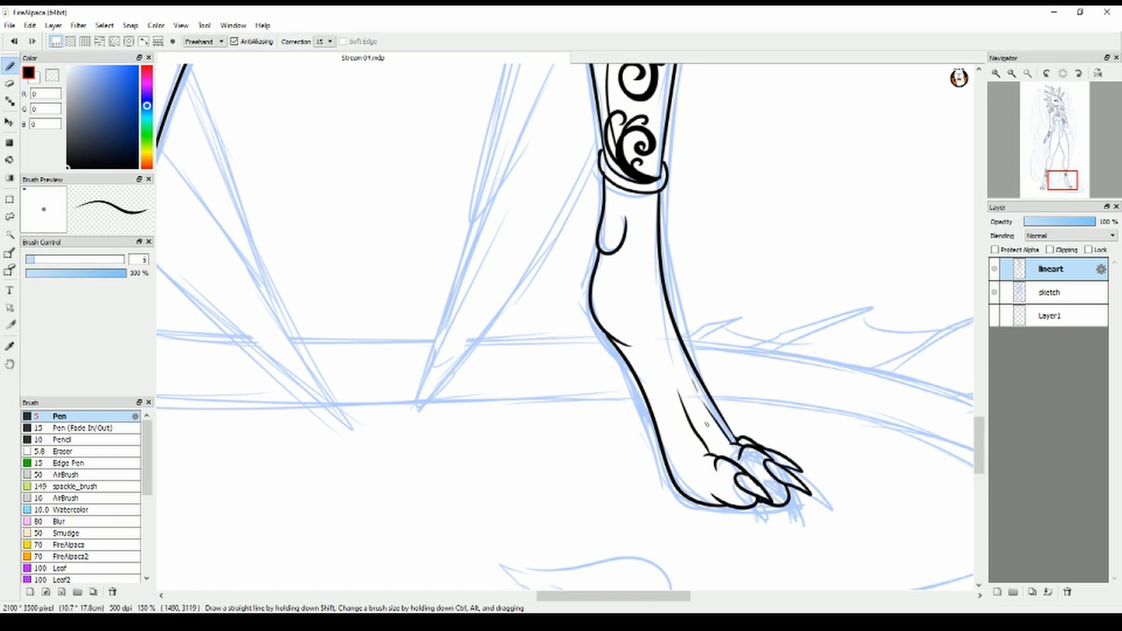
Ink a pointed dewclaw at the back of the far ankle and a matching one on the near ankle
{"action": "left_click_drag", "start_coordinate": [610, 253], "coordinate": [565, 270]}
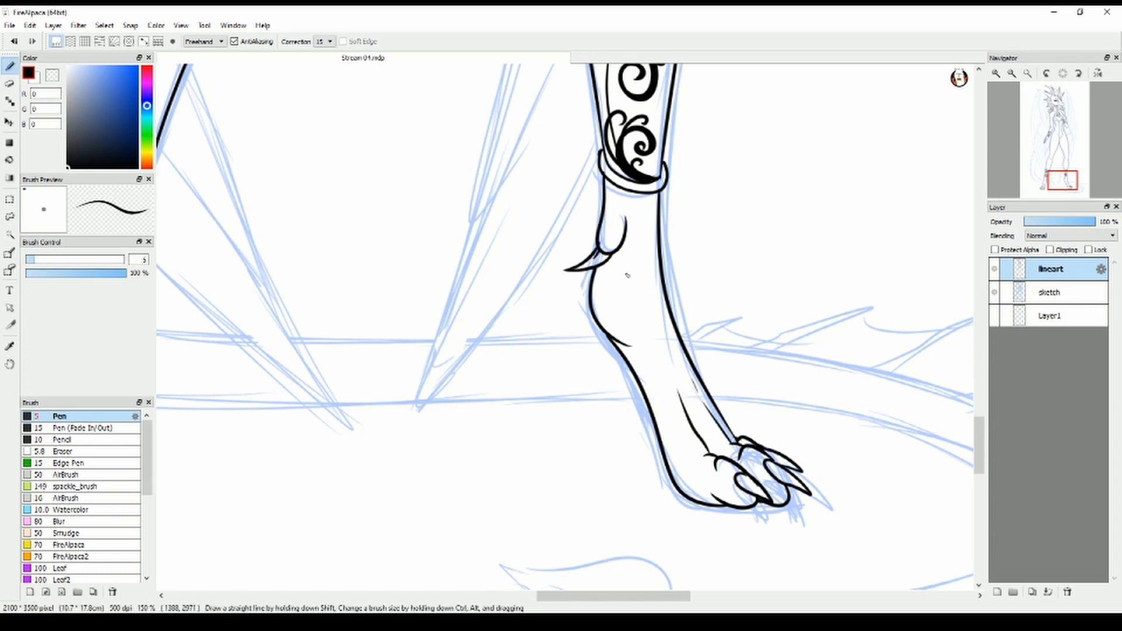
{"action": "scroll", "coordinate": [526, 292], "scroll_direction": "left", "scroll_amount": 5}
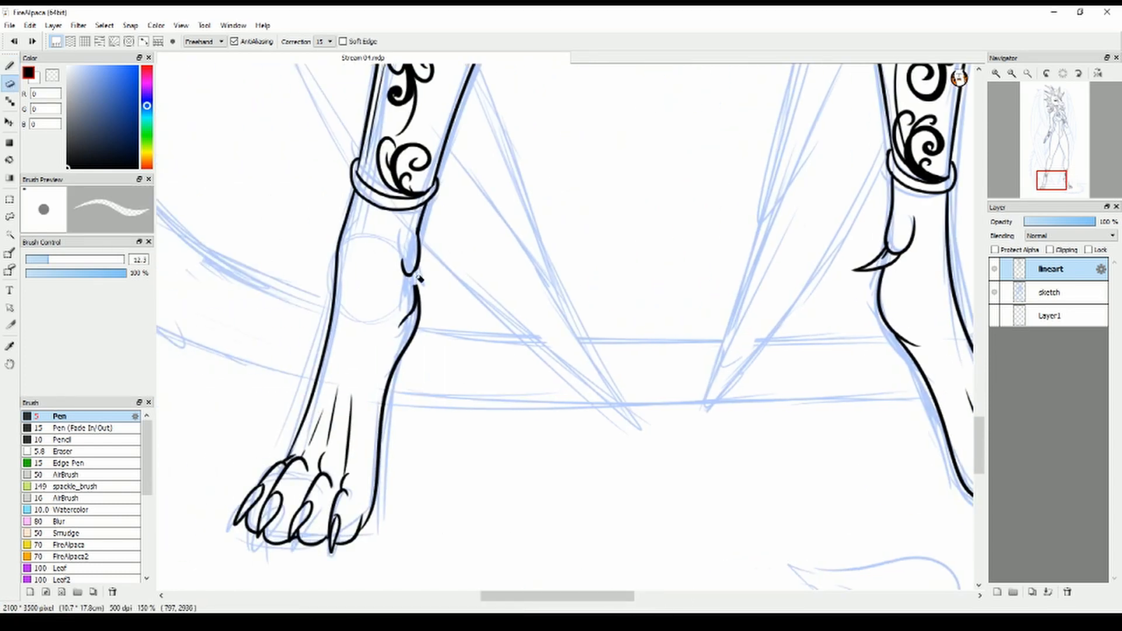
{"action": "left_click_drag", "start_coordinate": [429, 261], "coordinate": [431, 259]}
{"action": "key", "text": "ctrl+z"}
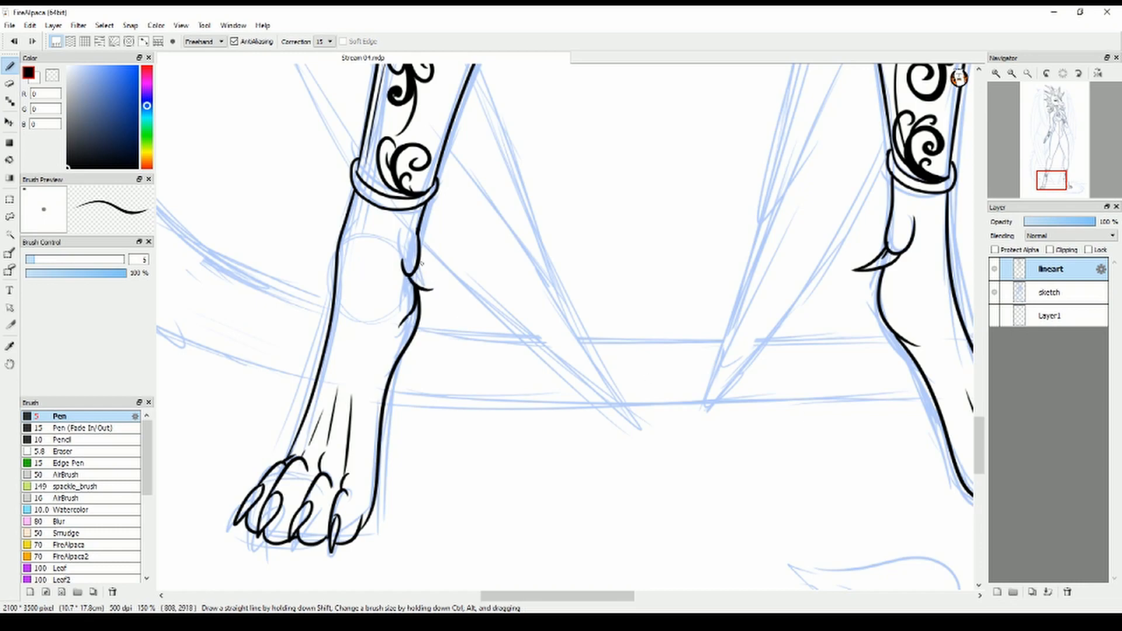
Ink curved plate lines across the chest and along the top of the belly strip
{"action": "left_click_drag", "start_coordinate": [979, 443], "coordinate": [979, 289]}
{"action": "left_click_drag", "start_coordinate": [602, 600], "coordinate": [617, 600]}
{"action": "left_click_drag", "start_coordinate": [978, 297], "coordinate": [979, 263]}
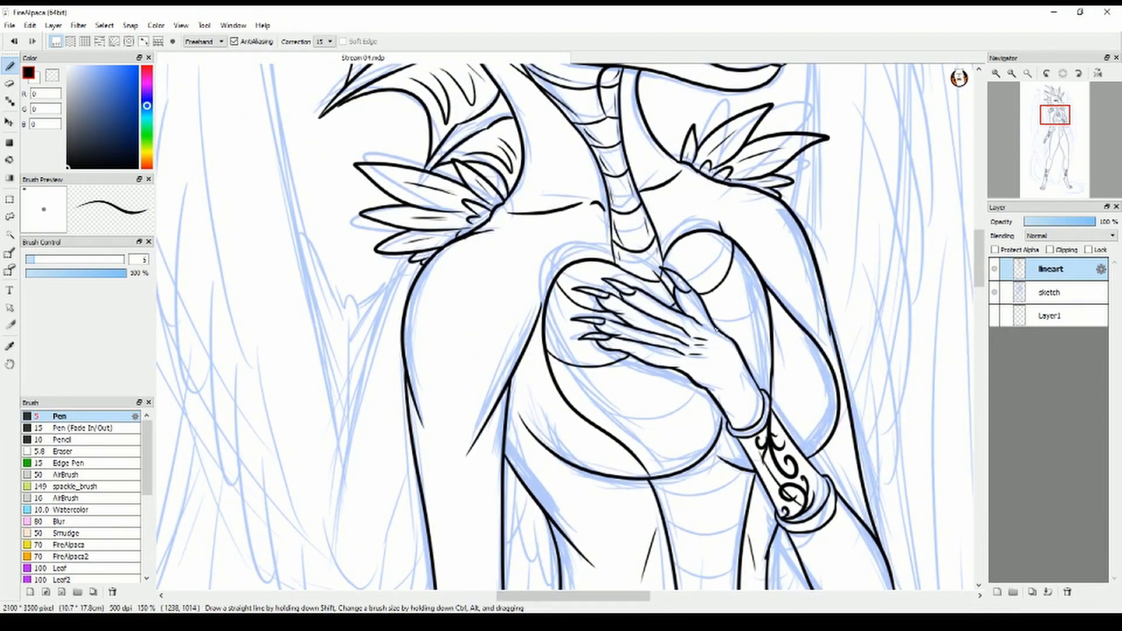
{"action": "left_click_drag", "start_coordinate": [688, 381], "coordinate": [579, 416]}
{"action": "left_click_drag", "start_coordinate": [677, 460], "coordinate": [722, 415]}
{"action": "left_click_drag", "start_coordinate": [649, 480], "coordinate": [754, 475]}
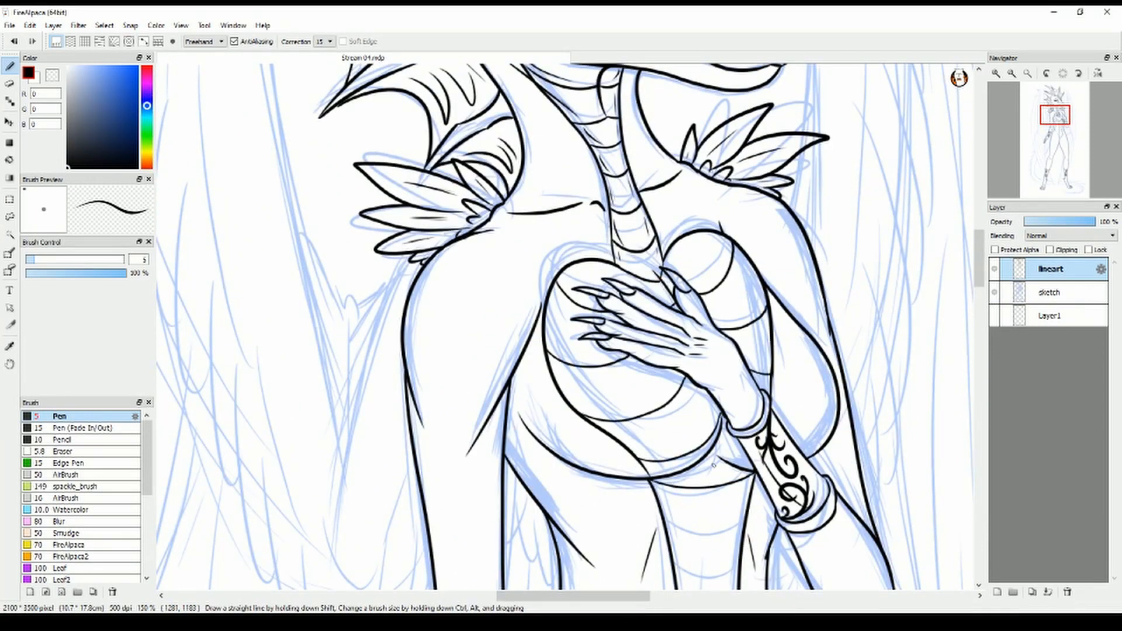
Add short detail strokes along the inner edges of the chest plates
{"action": "left_click_drag", "start_coordinate": [607, 268], "coordinate": [564, 288]}
{"action": "left_click_drag", "start_coordinate": [552, 318], "coordinate": [572, 359]}
{"action": "left_click_drag", "start_coordinate": [560, 386], "coordinate": [587, 418]}
{"action": "left_click_drag", "start_coordinate": [623, 432], "coordinate": [642, 454]}
{"action": "left_click_drag", "start_coordinate": [714, 235], "coordinate": [723, 261]}
{"action": "left_click_drag", "start_coordinate": [751, 278], "coordinate": [752, 319]}
Ink the curved plate divisions down the belly strip from below the chest to its pointed lower end
{"action": "scroll", "coordinate": [764, 330], "scroll_direction": "down", "scroll_amount": 5}
{"action": "left_click_drag", "start_coordinate": [665, 266], "coordinate": [745, 273]}
{"action": "left_click_drag", "start_coordinate": [673, 314], "coordinate": [738, 319]}
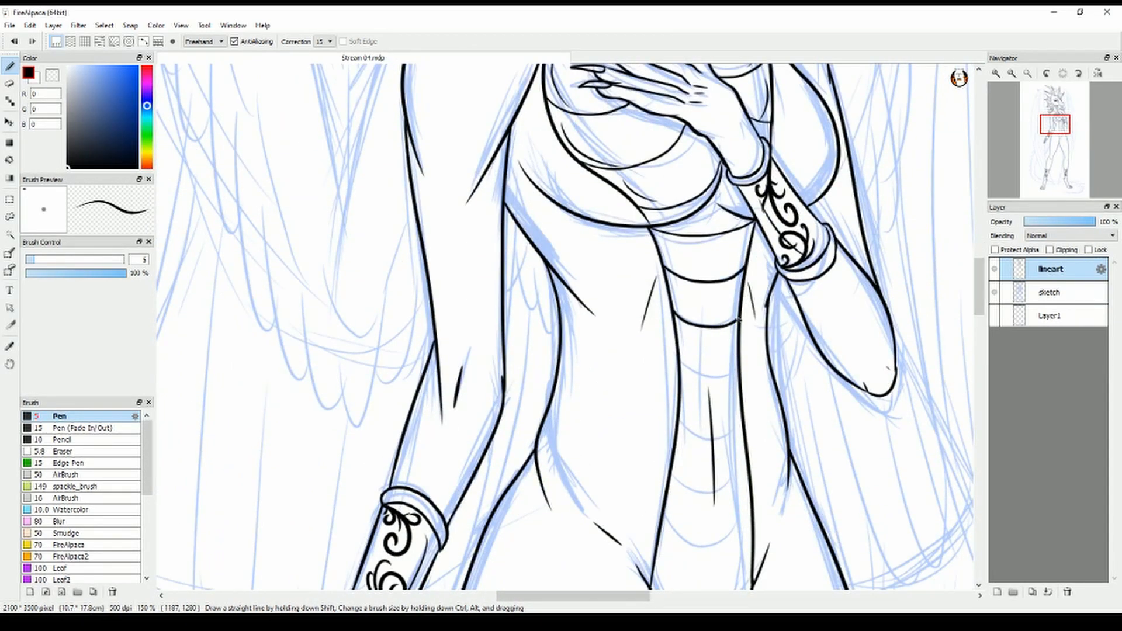
{"action": "scroll", "coordinate": [565, 327], "scroll_direction": "down", "scroll_amount": 2}
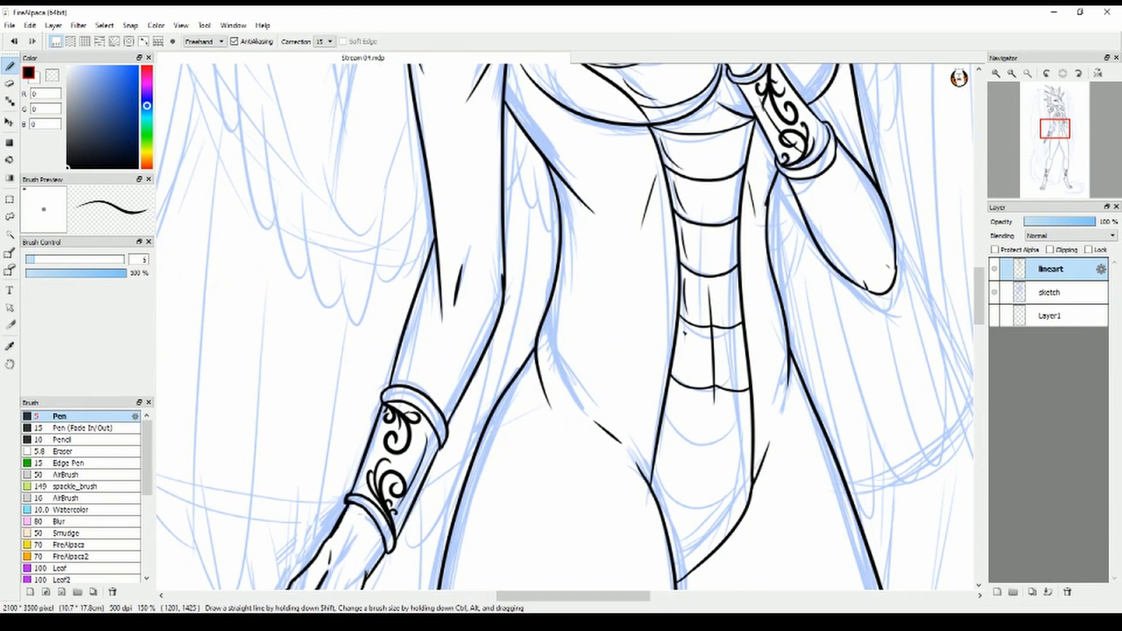
{"action": "left_click_drag", "start_coordinate": [662, 419], "coordinate": [753, 439]}
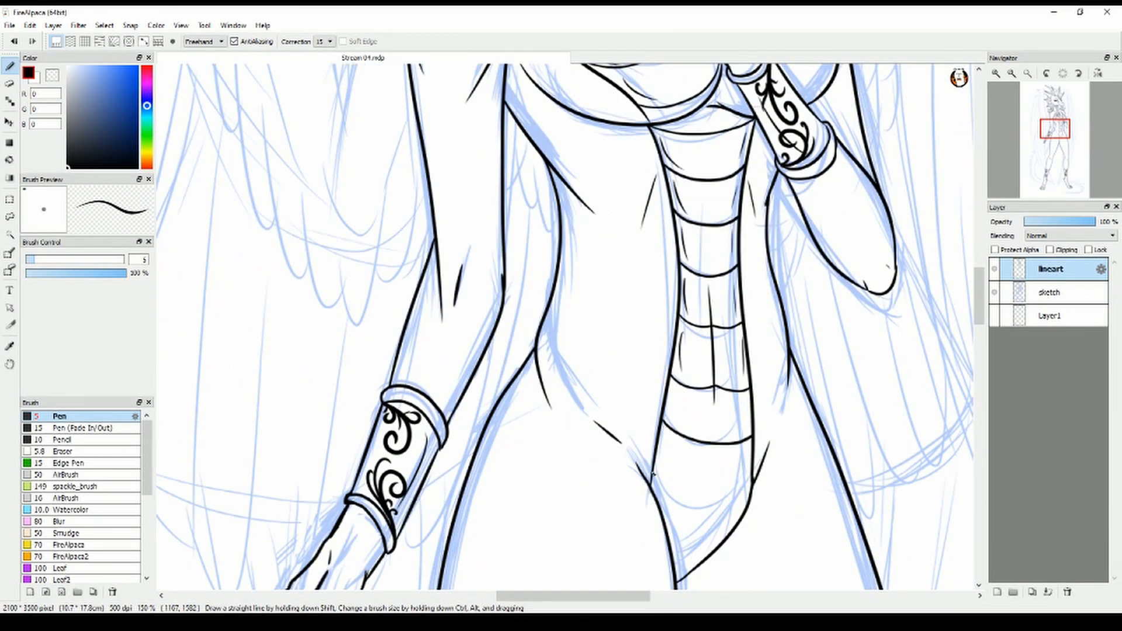
{"action": "left_click_drag", "start_coordinate": [651, 482], "coordinate": [750, 499]}
{"action": "left_click_drag", "start_coordinate": [671, 559], "coordinate": [708, 552]}
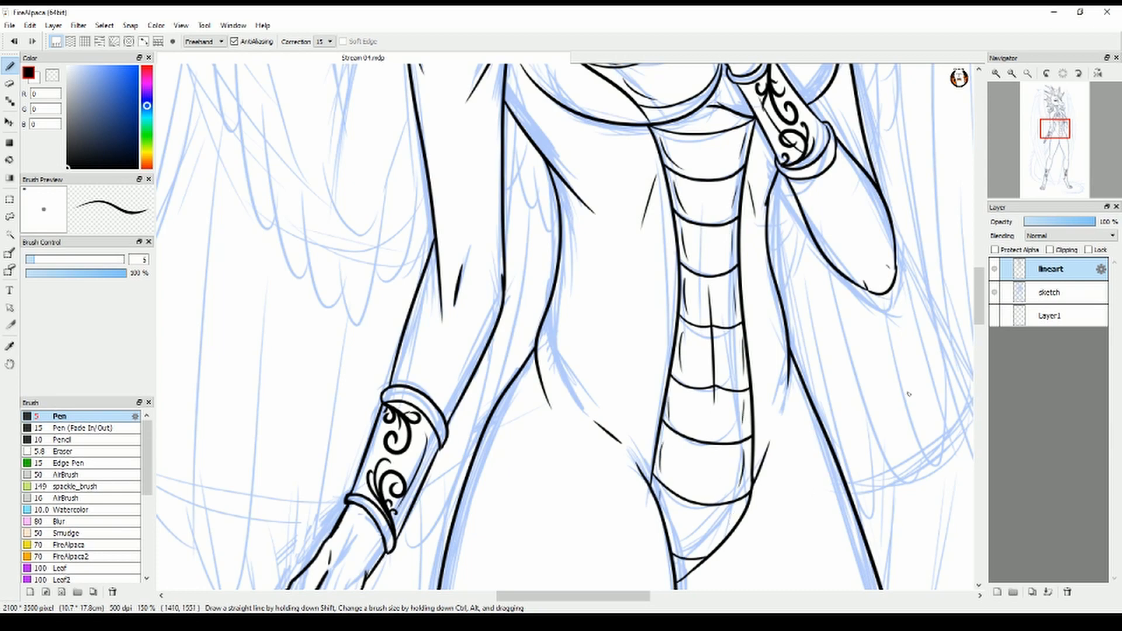
Ink the near wing's base where it joins behind the shoulder, with its small jagged folds
{"action": "scroll", "coordinate": [908, 394], "scroll_direction": "down", "scroll_amount": 1}
{"action": "left_click_drag", "start_coordinate": [701, 176], "coordinate": [715, 456]}
{"action": "left_click_drag", "start_coordinate": [597, 346], "coordinate": [543, 465]}
{"action": "left_click_drag", "start_coordinate": [574, 365], "coordinate": [549, 396]}
{"action": "left_click_drag", "start_coordinate": [538, 354], "coordinate": [523, 328]}
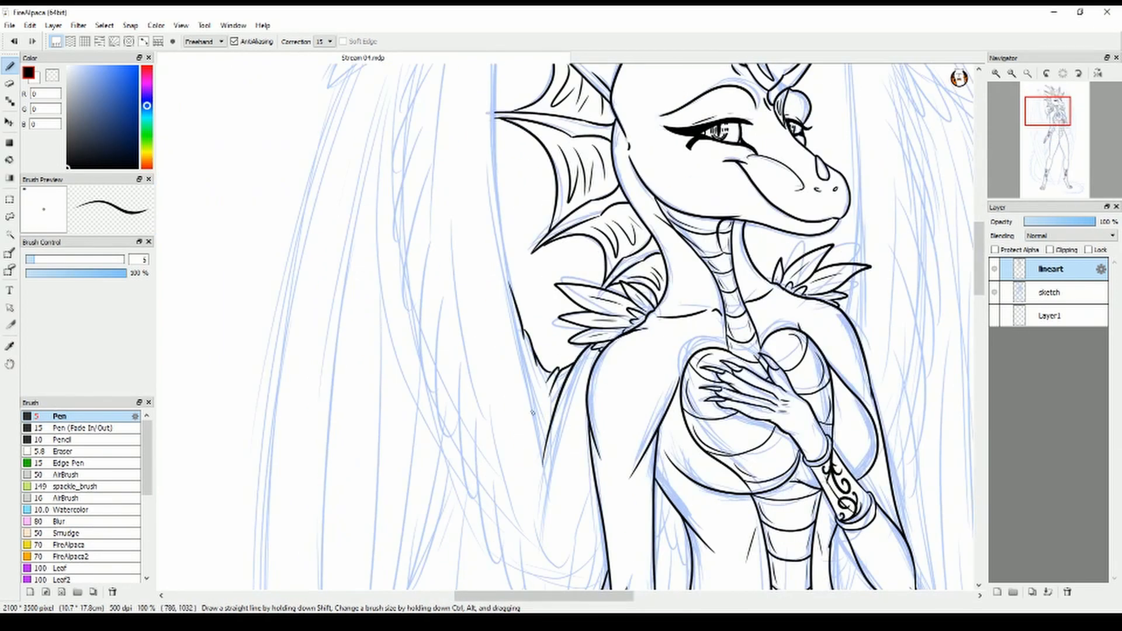
{"action": "left_click_drag", "start_coordinate": [535, 414], "coordinate": [514, 304]}
Ink the near wing's long inner edge up past the head fins and erase the overlap beside the ear fin
{"action": "scroll", "coordinate": [512, 298], "scroll_direction": "up", "scroll_amount": 4}
{"action": "mouse_move", "coordinate": [517, 485]}
{"action": "left_mouse_down"}
{"action": "mouse_move", "coordinate": [488, 312]}
{"action": "mouse_move", "coordinate": [425, 107]}
{"action": "mouse_move", "coordinate": [494, 350]}
{"action": "mouse_move", "coordinate": [488, 92]}
{"action": "left_mouse_up"}
{"action": "key", "text": "ctrl+z"}
{"action": "key", "text": "ctrl+z"}
{"action": "key", "text": "ctrl+z"}
{"action": "key", "text": "e"}
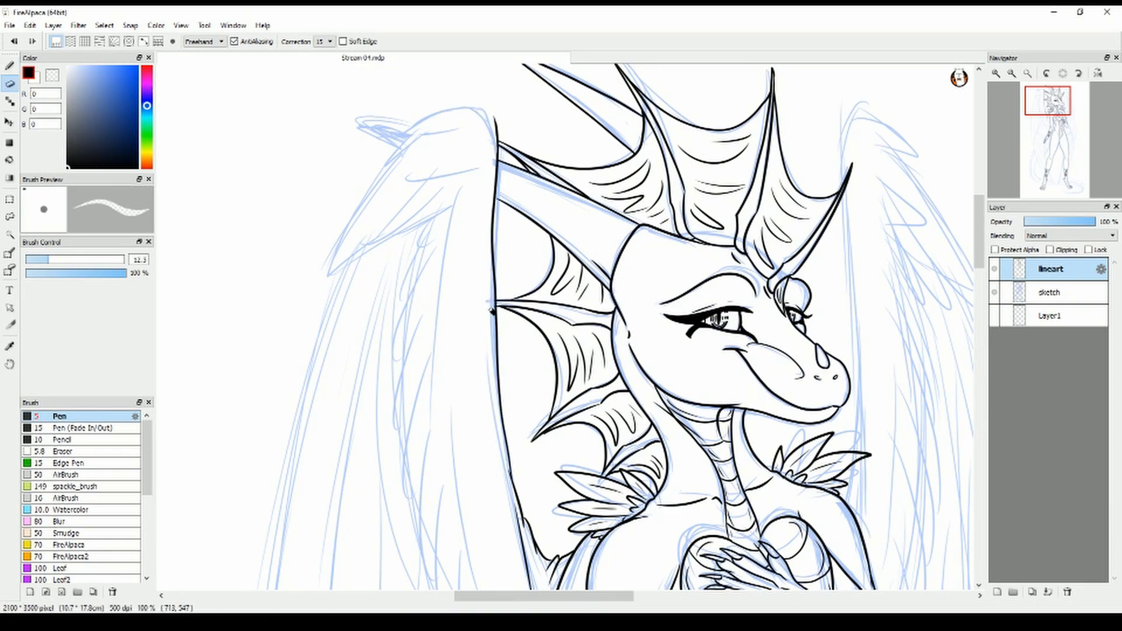
{"action": "left_click_drag", "start_coordinate": [492, 311], "coordinate": [491, 302]}
{"action": "key", "text": "b"}
{"action": "scroll", "coordinate": [489, 307], "scroll_direction": "up", "scroll_amount": 1}
{"action": "left_click_drag", "start_coordinate": [980, 236], "coordinate": [982, 267]}
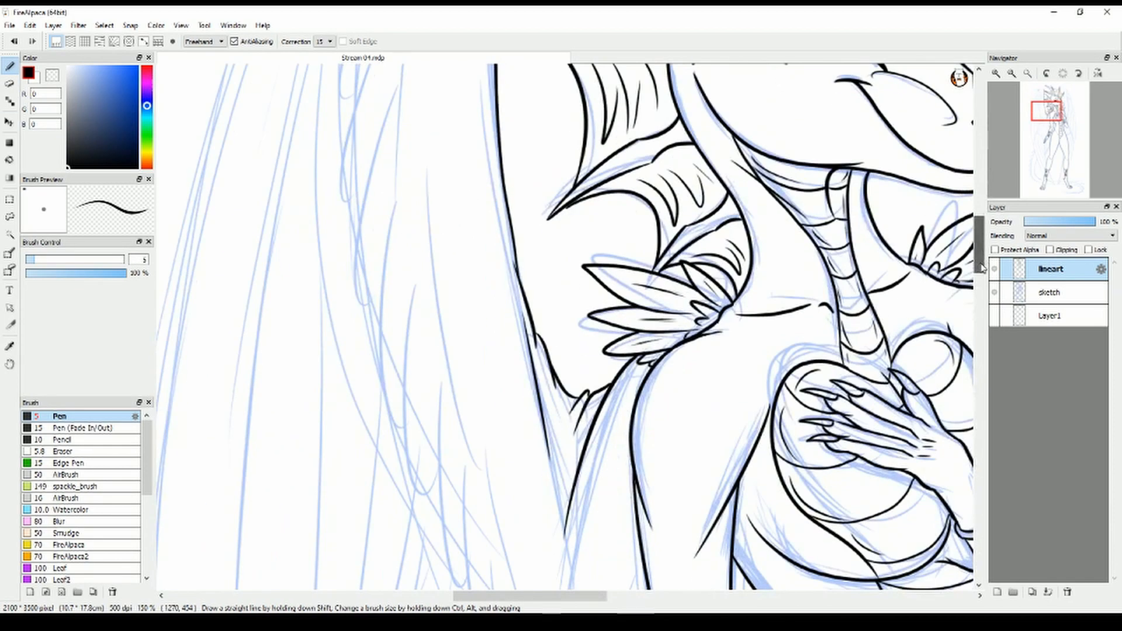
Erase the stray line near the near wing's base and redraw that part of its inner edge
{"action": "left_click", "coordinate": [9, 84]}
{"action": "left_click_drag", "start_coordinate": [517, 270], "coordinate": [549, 460]}
{"action": "mouse_move", "coordinate": [534, 337]}
{"action": "left_mouse_down"}
{"action": "mouse_move", "coordinate": [514, 244]}
{"action": "mouse_move", "coordinate": [540, 422]}
{"action": "left_mouse_up"}
{"action": "left_click", "coordinate": [9, 66]}
{"action": "key", "text": "ctrl+z"}
{"action": "left_click_drag", "start_coordinate": [514, 247], "coordinate": [541, 390]}
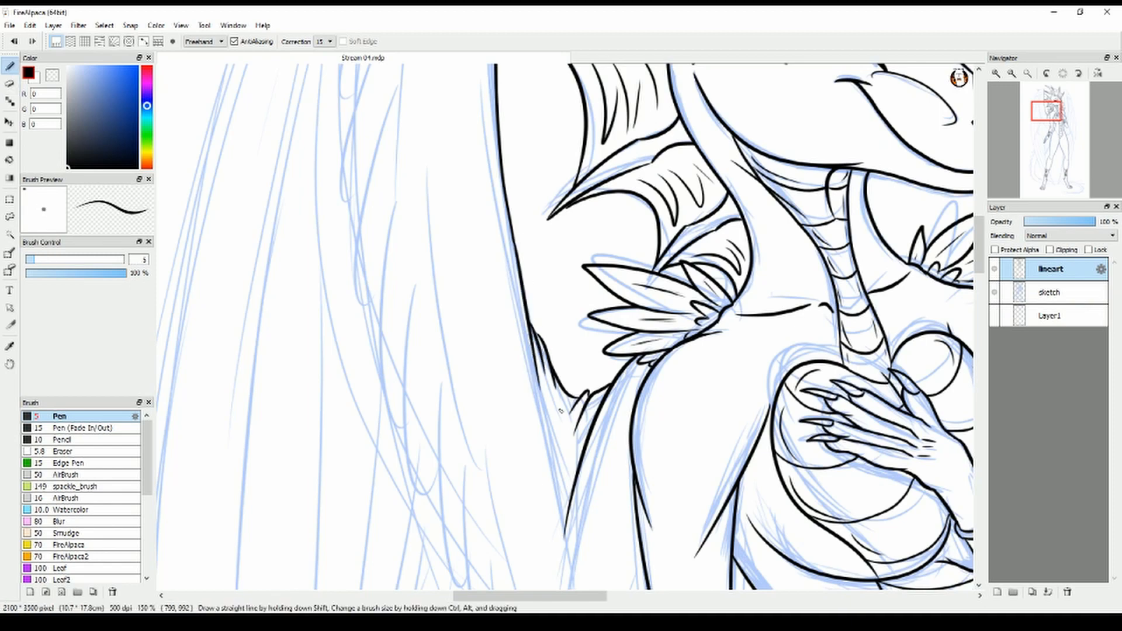
Ink the near wing's arched top and the first large pointed feathers below it
{"action": "left_click_drag", "start_coordinate": [980, 247], "coordinate": [980, 201]}
{"action": "left_click_drag", "start_coordinate": [494, 143], "coordinate": [329, 169]}
{"action": "mouse_move", "coordinate": [329, 169]}
{"action": "left_mouse_down"}
{"action": "mouse_move", "coordinate": [421, 166]}
{"action": "mouse_move", "coordinate": [234, 393]}
{"action": "left_mouse_up"}
{"action": "left_click_drag", "start_coordinate": [234, 393], "coordinate": [346, 278]}
{"action": "left_click_drag", "start_coordinate": [290, 371], "coordinate": [415, 243]}
{"action": "left_click_drag", "start_coordinate": [358, 327], "coordinate": [432, 264]}
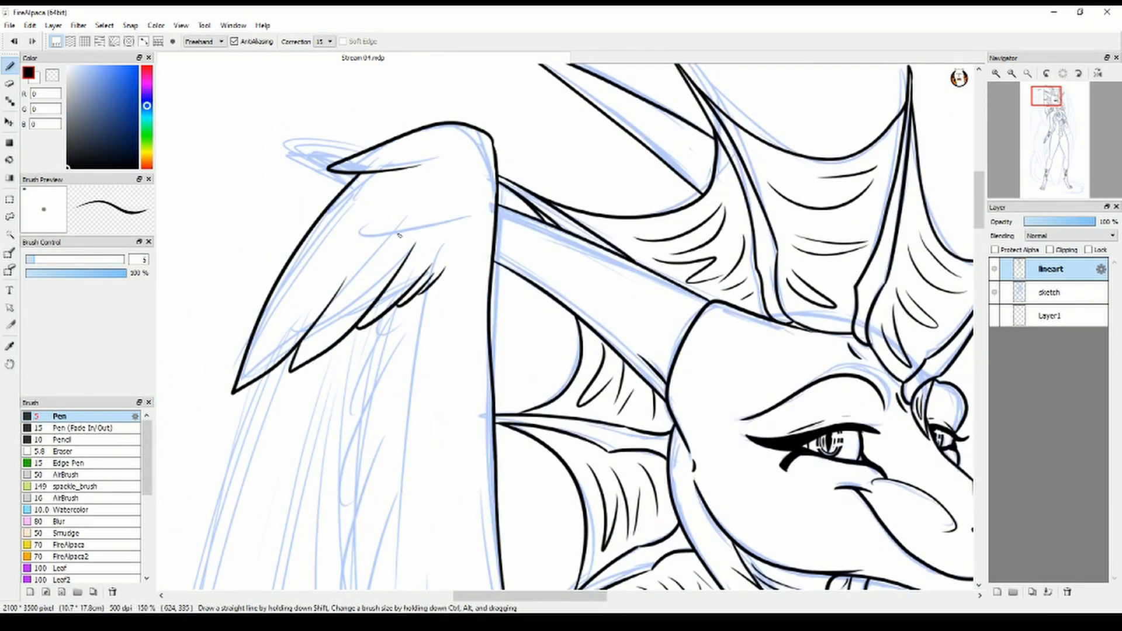
Ink small curved feather marks inside the near wing's bend and a pointed feather behind its tip, redoing the latter
{"action": "left_click_drag", "start_coordinate": [384, 204], "coordinate": [429, 220]}
{"action": "left_click_drag", "start_coordinate": [447, 274], "coordinate": [432, 222]}
{"action": "left_click_drag", "start_coordinate": [345, 159], "coordinate": [271, 150]}
{"action": "key", "text": "ctrl+z"}
{"action": "mouse_move", "coordinate": [271, 150]}
{"action": "left_mouse_down"}
{"action": "mouse_move", "coordinate": [343, 187]}
{"action": "mouse_move", "coordinate": [267, 150]}
{"action": "left_mouse_up"}
{"action": "left_click_drag", "start_coordinate": [268, 150], "coordinate": [344, 188]}
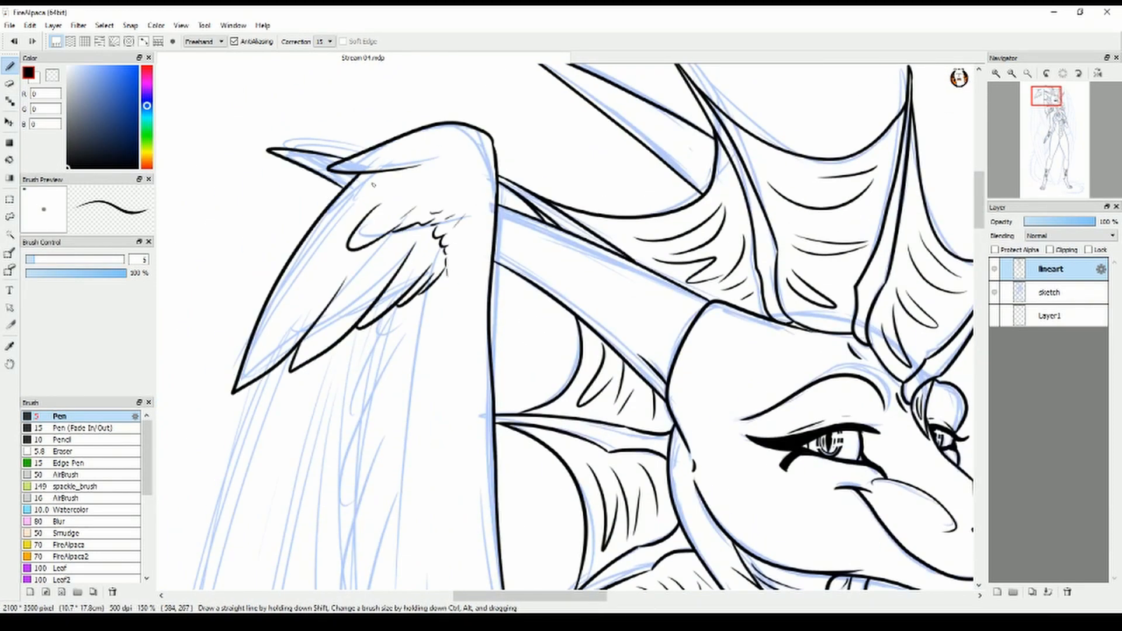
Ink the scalloped row of covert feathers down the near wing to its lower curve, including the tips showing beside the torso
{"action": "left_click_drag", "start_coordinate": [490, 597], "coordinate": [476, 597]}
{"action": "left_click_drag", "start_coordinate": [980, 202], "coordinate": [980, 225]}
{"action": "scroll", "coordinate": [653, 351], "scroll_direction": "down", "scroll_amount": 1}
{"action": "left_click_drag", "start_coordinate": [586, 597], "coordinate": [602, 597]}
{"action": "left_click_drag", "start_coordinate": [980, 237], "coordinate": [980, 252]}
{"action": "mouse_move", "coordinate": [432, 209]}
{"action": "left_mouse_down"}
{"action": "mouse_move", "coordinate": [435, 312]}
{"action": "mouse_move", "coordinate": [506, 539]}
{"action": "left_mouse_up"}
{"action": "left_click_drag", "start_coordinate": [980, 253], "coordinate": [979, 277]}
{"action": "left_click_drag", "start_coordinate": [506, 363], "coordinate": [518, 382]}
{"action": "left_click_drag", "start_coordinate": [517, 363], "coordinate": [547, 447]}
{"action": "mouse_move", "coordinate": [547, 418]}
{"action": "left_mouse_down"}
{"action": "mouse_move", "coordinate": [574, 477]}
{"action": "mouse_move", "coordinate": [601, 442]}
{"action": "left_mouse_up"}
{"action": "left_click_drag", "start_coordinate": [597, 471], "coordinate": [618, 394]}
{"action": "left_click_drag", "start_coordinate": [615, 444], "coordinate": [634, 384]}
{"action": "left_click_drag", "start_coordinate": [695, 365], "coordinate": [690, 379]}
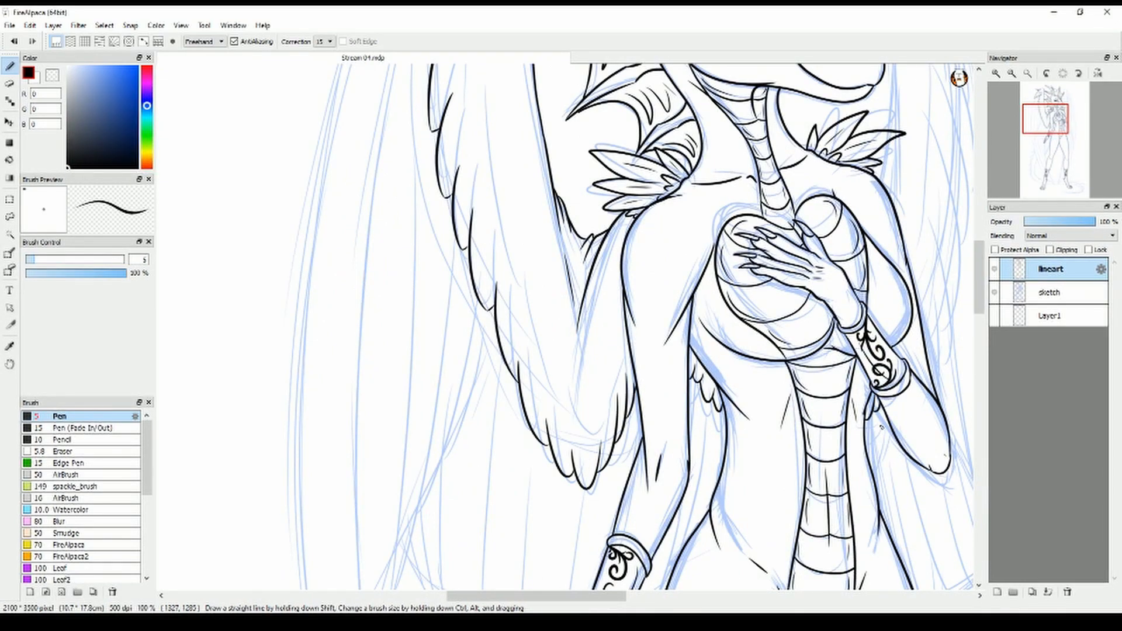
Ink a second, inner row of short feather strokes along the length of the near wing
{"action": "left_click_drag", "start_coordinate": [564, 433], "coordinate": [593, 408]}
{"action": "left_click_drag", "start_coordinate": [979, 278], "coordinate": [980, 250]}
{"action": "left_click_drag", "start_coordinate": [476, 127], "coordinate": [465, 220]}
{"action": "left_click_drag", "start_coordinate": [463, 226], "coordinate": [493, 433]}
{"action": "left_click_drag", "start_coordinate": [980, 251], "coordinate": [980, 276]}
{"action": "left_click_drag", "start_coordinate": [508, 246], "coordinate": [523, 332]}
{"action": "left_click_drag", "start_coordinate": [529, 333], "coordinate": [541, 371]}
{"action": "left_click_drag", "start_coordinate": [542, 371], "coordinate": [558, 426]}
Ink the far wing's base and long inner edge beside the head, undoing misplaced strokes
{"action": "left_click_drag", "start_coordinate": [536, 596], "coordinate": [596, 596]}
{"action": "left_click_drag", "start_coordinate": [980, 275], "coordinate": [980, 252]}
{"action": "left_click_drag", "start_coordinate": [605, 302], "coordinate": [607, 321]}
{"action": "left_click_drag", "start_coordinate": [980, 253], "coordinate": [980, 225]}
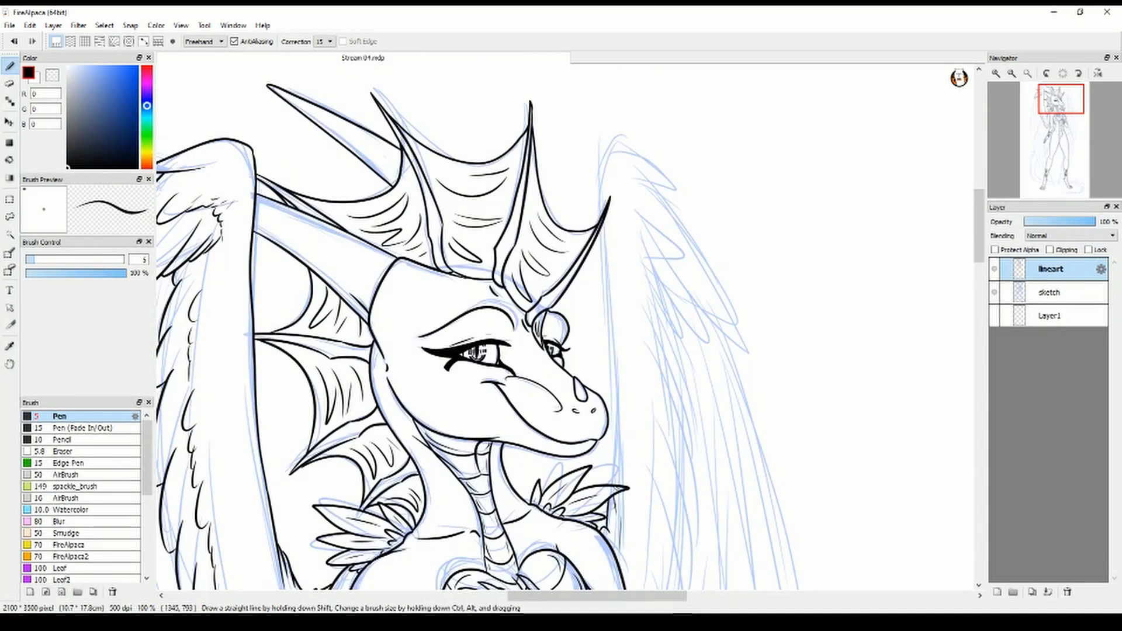
{"action": "mouse_move", "coordinate": [610, 490]}
{"action": "left_mouse_down"}
{"action": "mouse_move", "coordinate": [605, 219]}
{"action": "mouse_move", "coordinate": [618, 350]}
{"action": "mouse_move", "coordinate": [605, 205]}
{"action": "mouse_move", "coordinate": [661, 171]}
{"action": "mouse_move", "coordinate": [727, 263]}
{"action": "left_mouse_up"}
{"action": "key", "text": "ctrl+z"}
{"action": "left_click_drag", "start_coordinate": [726, 260], "coordinate": [752, 321]}
{"action": "key", "text": "ctrl+z"}
{"action": "key", "text": "ctrl+z"}
Ink the large pointed feathers at the top of the far wing and the small feather marks inside its bend
{"action": "left_click_drag", "start_coordinate": [670, 172], "coordinate": [739, 293]}
{"action": "left_click_drag", "start_coordinate": [739, 292], "coordinate": [668, 204]}
{"action": "left_click_drag", "start_coordinate": [721, 280], "coordinate": [744, 332]}
{"action": "left_click_drag", "start_coordinate": [744, 332], "coordinate": [653, 212]}
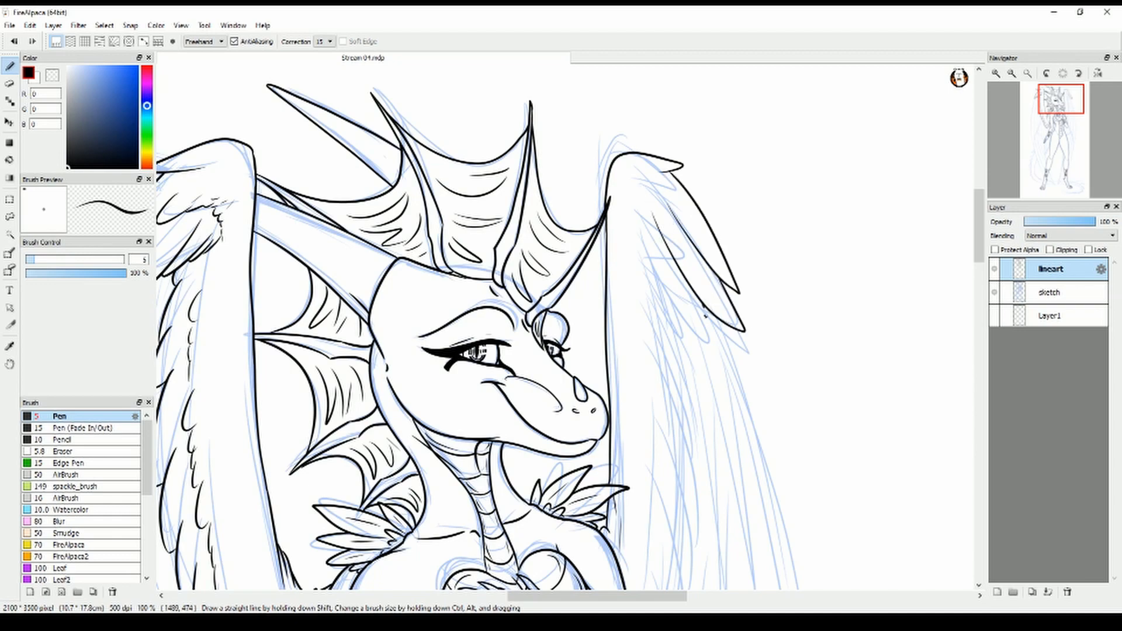
{"action": "left_click_drag", "start_coordinate": [706, 314], "coordinate": [640, 225]}
{"action": "left_click_drag", "start_coordinate": [637, 239], "coordinate": [661, 272]}
{"action": "left_click_drag", "start_coordinate": [631, 195], "coordinate": [639, 231]}
{"action": "left_click_drag", "start_coordinate": [633, 184], "coordinate": [689, 213]}
Ink the scalloped outer row of covert feathers down the far wing to behind the raised arm
{"action": "left_click_drag", "start_coordinate": [980, 234], "coordinate": [980, 260]}
{"action": "left_click_drag", "start_coordinate": [659, 113], "coordinate": [676, 185]}
{"action": "left_click_drag", "start_coordinate": [671, 202], "coordinate": [696, 316]}
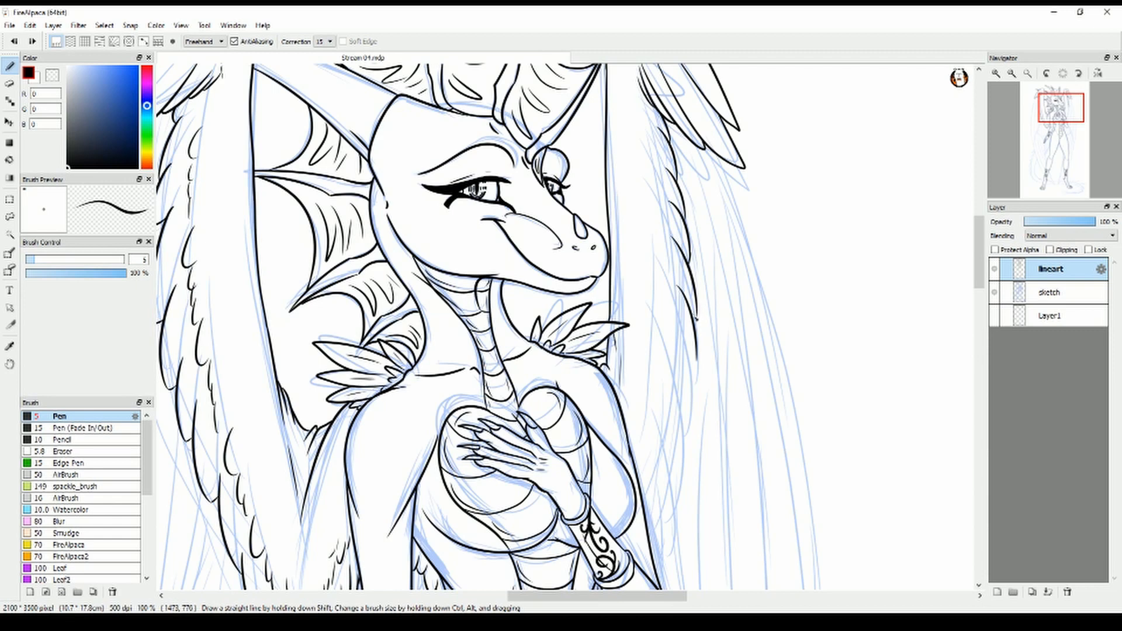
{"action": "left_click_drag", "start_coordinate": [698, 362], "coordinate": [691, 375]}
{"action": "left_click_drag", "start_coordinate": [690, 369], "coordinate": [677, 457]}
{"action": "left_click_drag", "start_coordinate": [686, 418], "coordinate": [673, 500]}
{"action": "left_click_drag", "start_coordinate": [675, 458], "coordinate": [666, 537]}
{"action": "left_click_drag", "start_coordinate": [667, 483], "coordinate": [652, 562]}
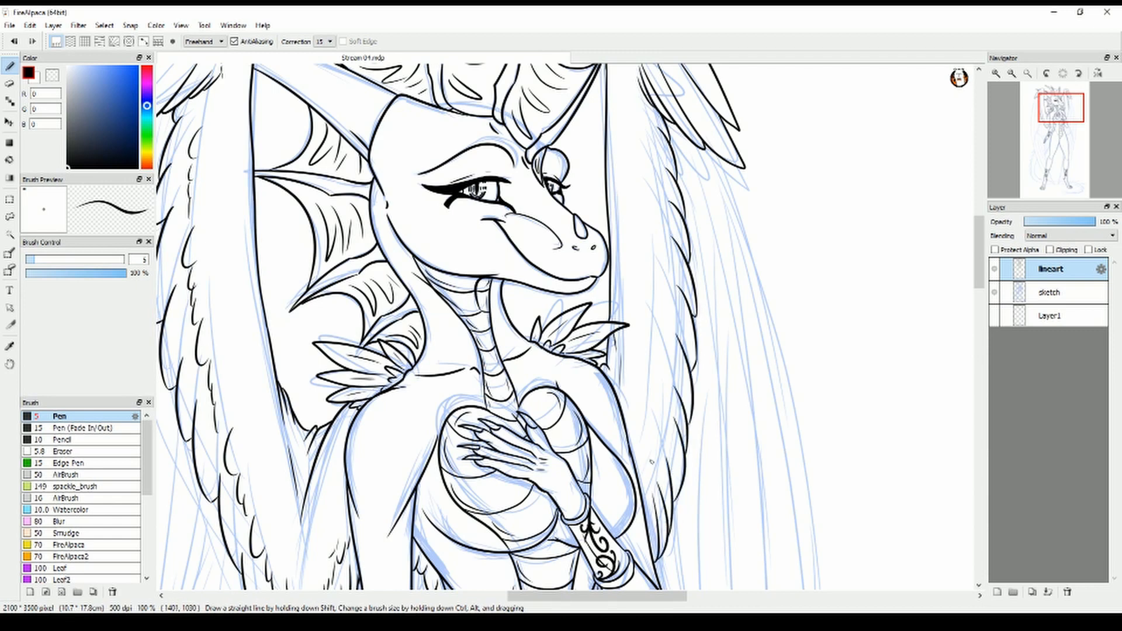
Ink an inner row of short feather strokes up the far wing
{"action": "left_click_drag", "start_coordinate": [659, 423], "coordinate": [651, 451]}
{"action": "left_click_drag", "start_coordinate": [662, 362], "coordinate": [654, 423]}
{"action": "left_click_drag", "start_coordinate": [668, 284], "coordinate": [650, 369]}
{"action": "left_click_drag", "start_coordinate": [666, 215], "coordinate": [650, 298]}
{"action": "left_click_drag", "start_coordinate": [659, 150], "coordinate": [643, 223]}
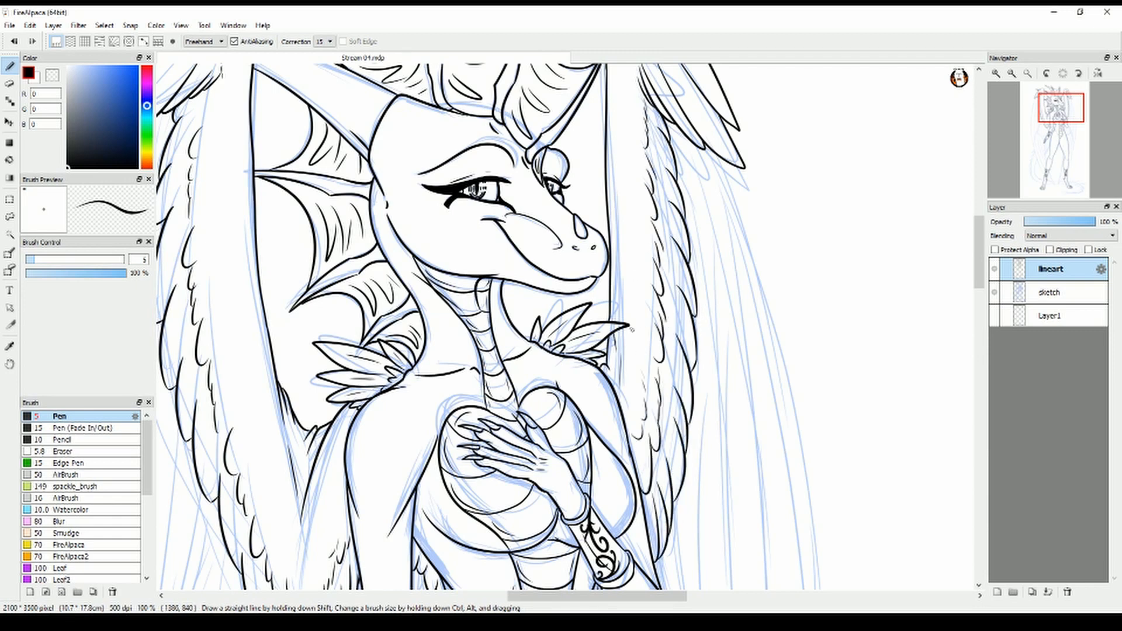
Ink the near wing's outermost long flight feather, redoing the first strokes
{"action": "left_click_drag", "start_coordinate": [980, 274], "coordinate": [993, 326]}
{"action": "scroll", "coordinate": [969, 354], "scroll_direction": "down", "scroll_amount": 2}
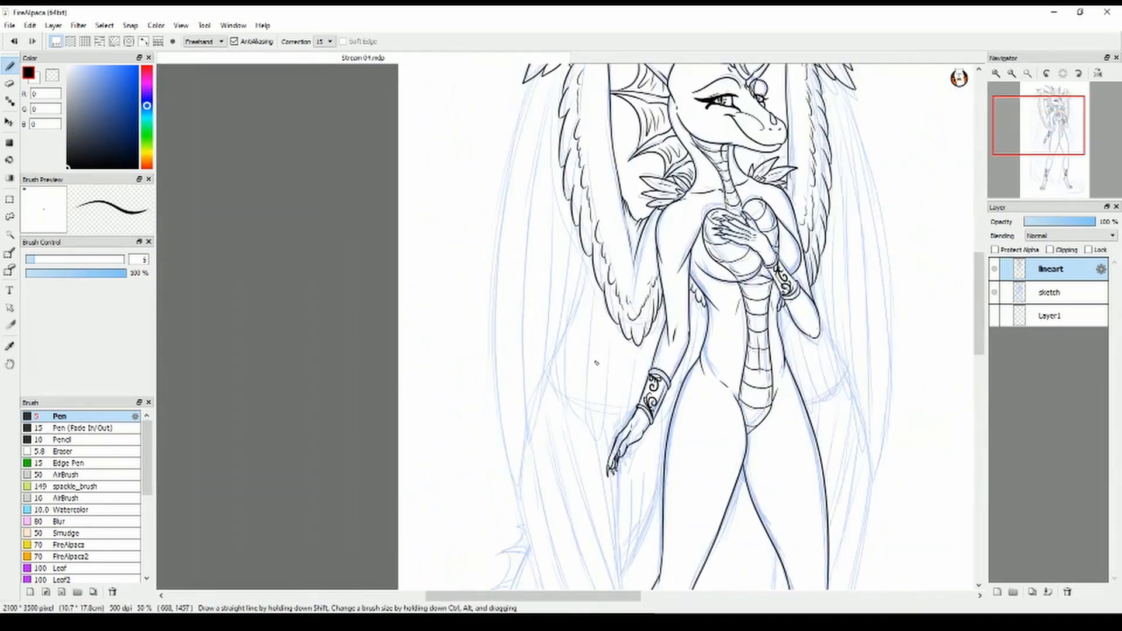
{"action": "scroll", "coordinate": [596, 362], "scroll_direction": "right", "scroll_amount": 3}
{"action": "mouse_move", "coordinate": [390, 68]}
{"action": "left_mouse_down"}
{"action": "mouse_move", "coordinate": [382, 491]}
{"action": "mouse_move", "coordinate": [414, 120]}
{"action": "left_mouse_up"}
{"action": "key", "text": "ctrl+z"}
Ink the near wing's progressively shorter flight feathers and the rounded feathers behind the lowered forearm
{"action": "key", "text": "ctrl+z"}
{"action": "mouse_move", "coordinate": [382, 489]}
{"action": "left_mouse_down"}
{"action": "mouse_move", "coordinate": [403, 91]}
{"action": "mouse_move", "coordinate": [411, 104]}
{"action": "left_mouse_up"}
{"action": "left_click_drag", "start_coordinate": [387, 467], "coordinate": [424, 161]}
{"action": "left_click_drag", "start_coordinate": [399, 432], "coordinate": [426, 207]}
{"action": "key", "text": "ctrl+z"}
{"action": "left_click_drag", "start_coordinate": [412, 408], "coordinate": [440, 228]}
{"action": "left_click_drag", "start_coordinate": [428, 358], "coordinate": [446, 265]}
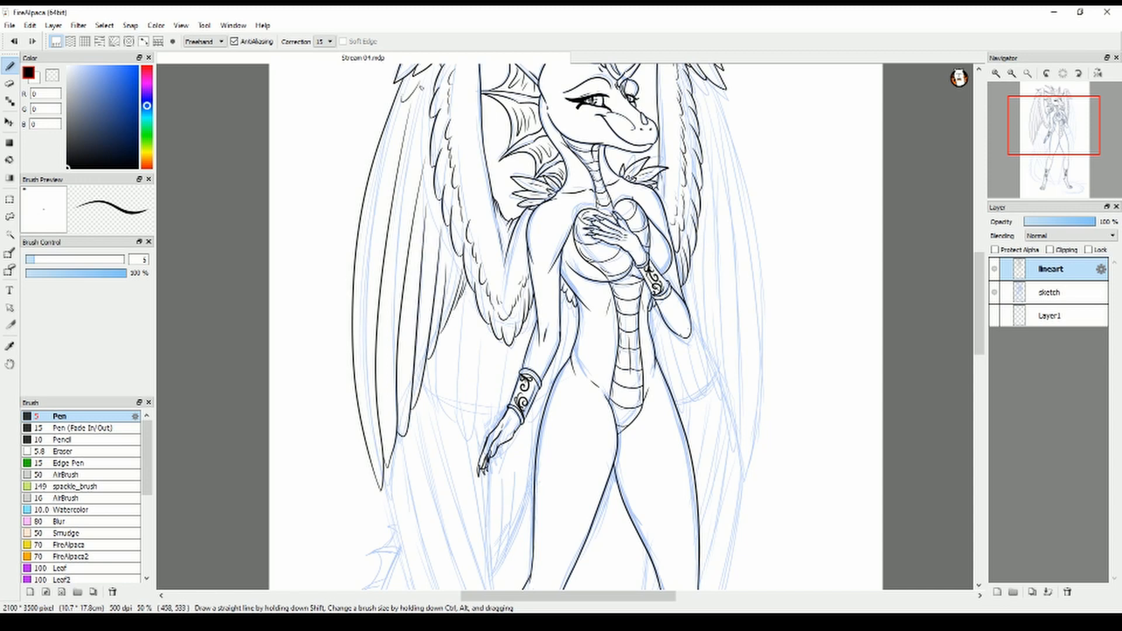
{"action": "key", "text": "ctrl+z"}
{"action": "left_click_drag", "start_coordinate": [402, 89], "coordinate": [420, 90]}
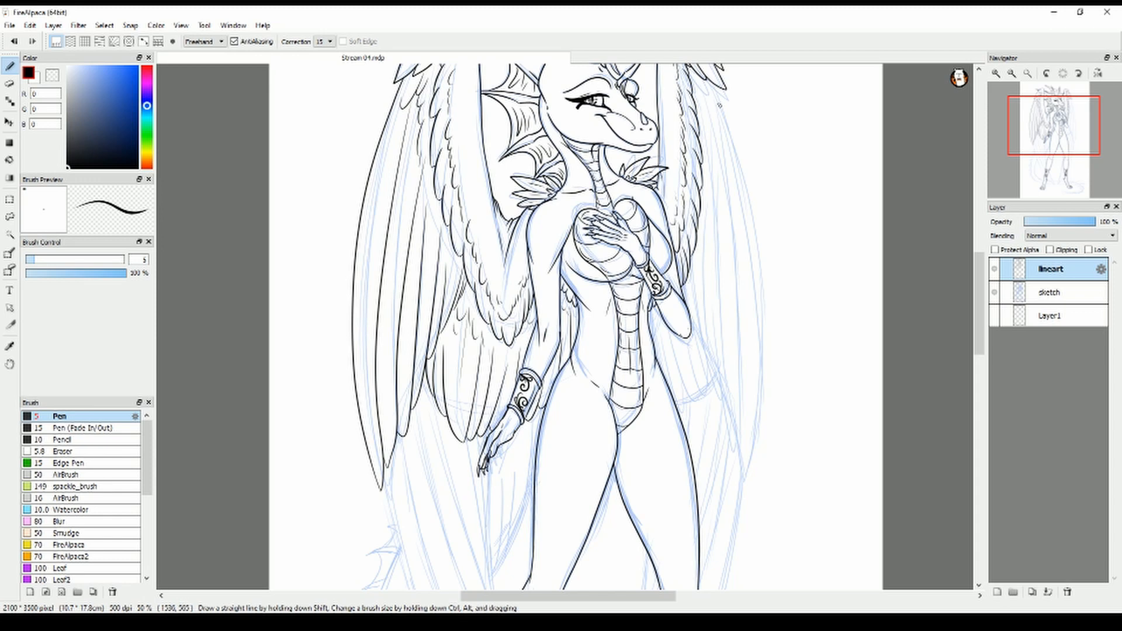
Ink the far wing's long outer flight feathers, stepping shorter toward the raised arm's elbow
{"action": "mouse_move", "coordinate": [714, 83]}
{"action": "left_mouse_down"}
{"action": "mouse_move", "coordinate": [743, 466]}
{"action": "mouse_move", "coordinate": [714, 107]}
{"action": "left_mouse_up"}
{"action": "left_click_drag", "start_coordinate": [742, 461], "coordinate": [715, 144]}
{"action": "key", "text": "ctrl+z"}
{"action": "left_click_drag", "start_coordinate": [730, 416], "coordinate": [709, 160]}
{"action": "left_click_drag", "start_coordinate": [723, 389], "coordinate": [701, 247]}
{"action": "scroll", "coordinate": [722, 318], "scroll_direction": "up", "scroll_amount": 3}
{"action": "left_click_drag", "start_coordinate": [701, 486], "coordinate": [651, 199]}
{"action": "left_click_drag", "start_coordinate": [677, 450], "coordinate": [634, 126]}
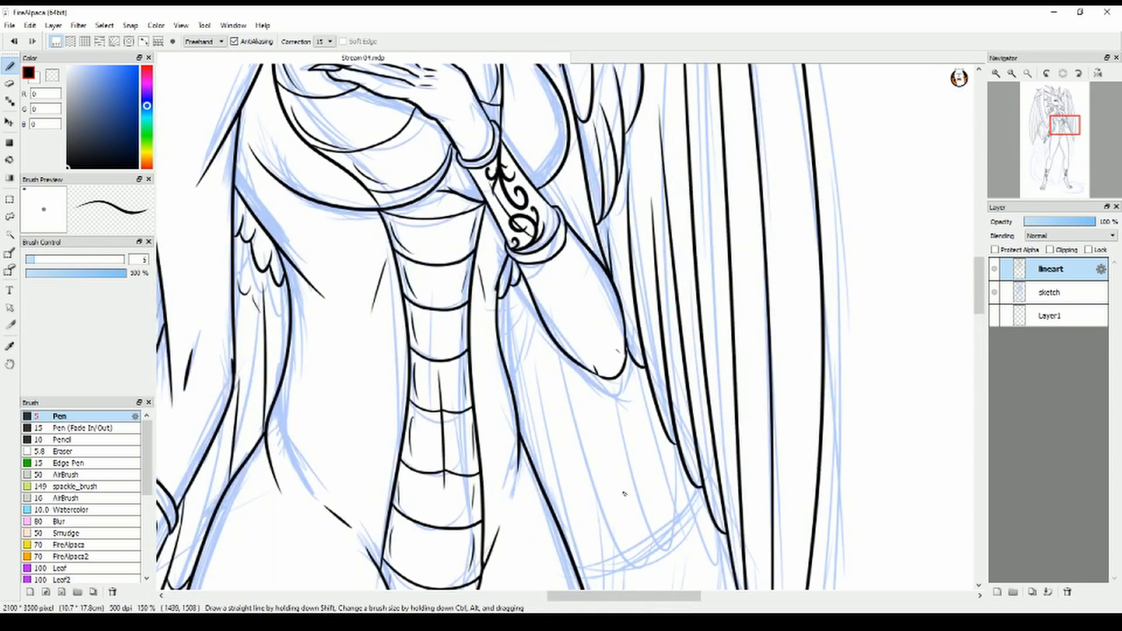
Ink the far wing's rounded feathers between the hip and the elbow, redoing one stroke
{"action": "scroll", "coordinate": [631, 384], "scroll_direction": "down", "scroll_amount": 2}
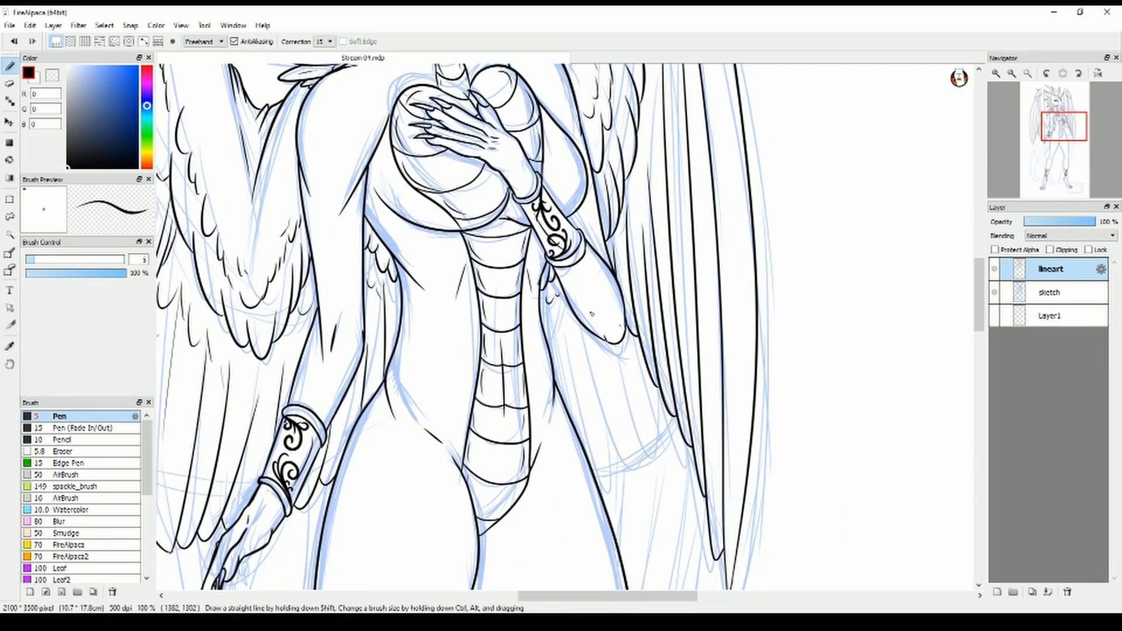
{"action": "left_click_drag", "start_coordinate": [579, 435], "coordinate": [578, 329]}
{"action": "mouse_move", "coordinate": [590, 460]}
{"action": "left_mouse_down"}
{"action": "mouse_move", "coordinate": [601, 336]}
{"action": "mouse_move", "coordinate": [601, 349]}
{"action": "mouse_move", "coordinate": [624, 346]}
{"action": "left_mouse_up"}
{"action": "key", "text": "ctrl+z"}
{"action": "left_click_drag", "start_coordinate": [629, 462], "coordinate": [656, 368]}
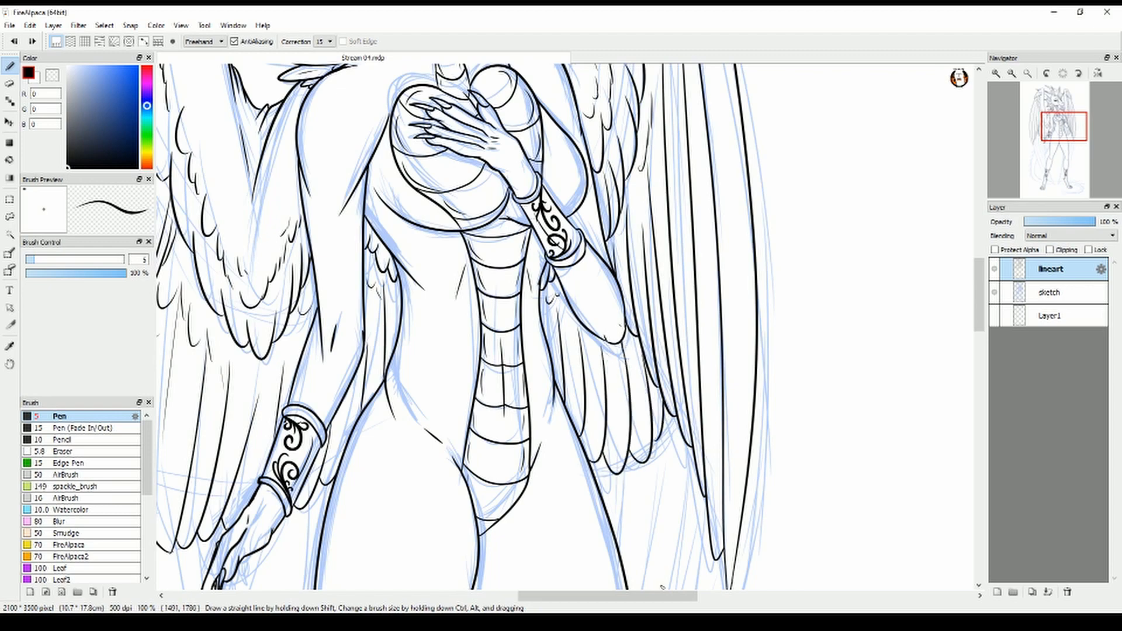
Ink the near wing's lowest long flight feathers, sweeping down to behind the near calf and ankle cuff
{"action": "scroll", "coordinate": [779, 522], "scroll_direction": "down", "scroll_amount": 2}
{"action": "left_click_drag", "start_coordinate": [981, 303], "coordinate": [983, 375]}
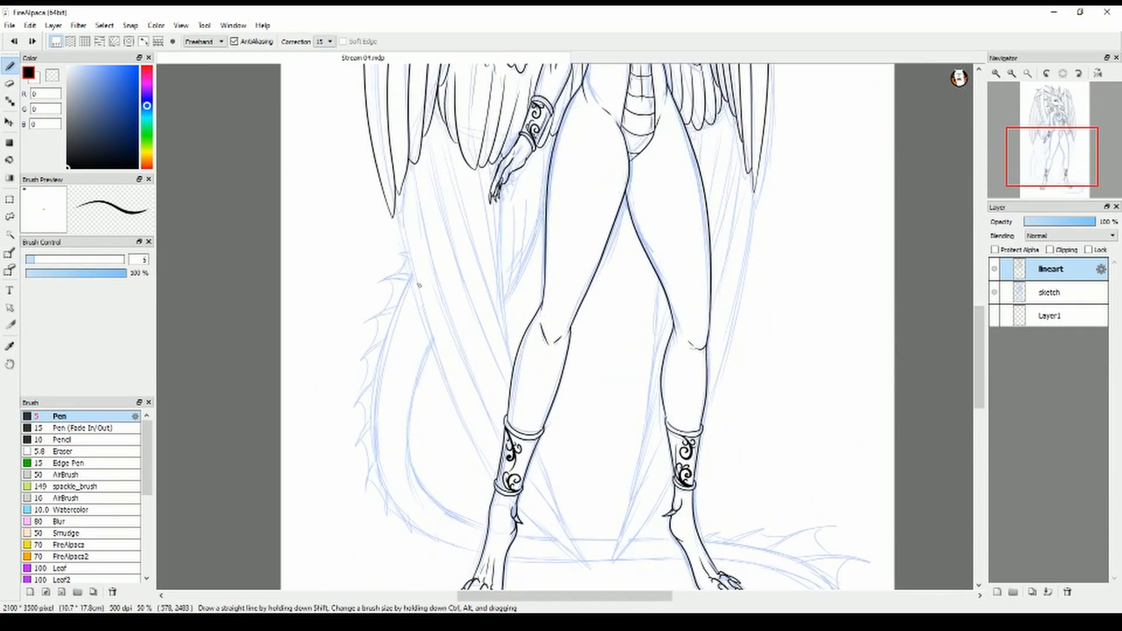
{"action": "left_click_drag", "start_coordinate": [393, 215], "coordinate": [497, 477]}
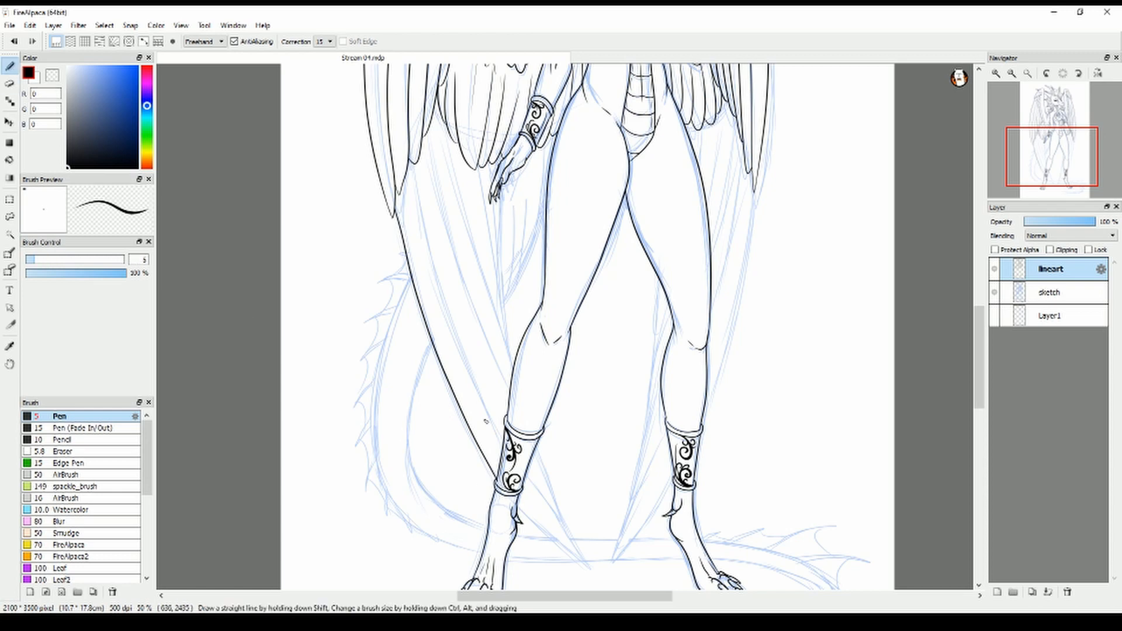
{"action": "left_click_drag", "start_coordinate": [510, 400], "coordinate": [430, 152]}
{"action": "left_click_drag", "start_coordinate": [513, 368], "coordinate": [448, 137]}
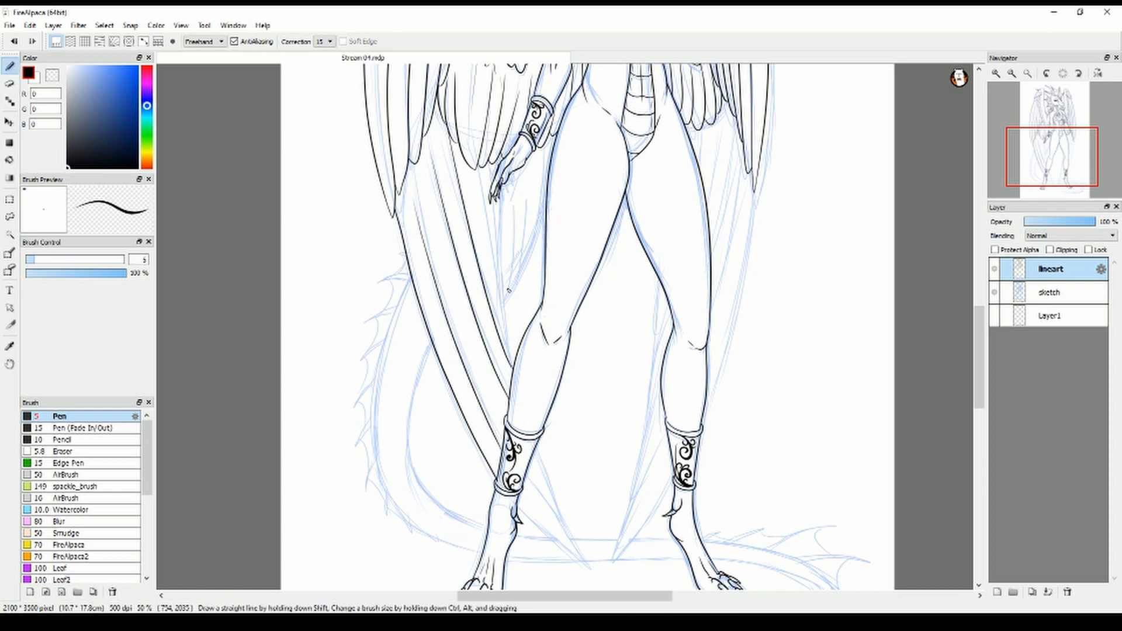
{"action": "left_click_drag", "start_coordinate": [513, 366], "coordinate": [470, 175]}
Ink the near wing's shorter feathers beside the thigh and the pointed feather tips emerging behind the near ankle
{"action": "left_click_drag", "start_coordinate": [507, 326], "coordinate": [494, 214]}
{"action": "left_click_drag", "start_coordinate": [490, 188], "coordinate": [487, 167]}
{"action": "left_click_drag", "start_coordinate": [495, 216], "coordinate": [492, 199]}
{"action": "mouse_move", "coordinate": [510, 290]}
{"action": "left_mouse_down"}
{"action": "mouse_move", "coordinate": [507, 183]}
{"action": "mouse_move", "coordinate": [517, 173]}
{"action": "left_mouse_up"}
{"action": "left_click_drag", "start_coordinate": [519, 277], "coordinate": [534, 152]}
{"action": "mouse_move", "coordinate": [592, 566]}
{"action": "left_mouse_down"}
{"action": "mouse_move", "coordinate": [538, 448]}
{"action": "mouse_move", "coordinate": [551, 479]}
{"action": "mouse_move", "coordinate": [548, 420]}
{"action": "left_mouse_up"}
{"action": "key", "text": "ctrl+z"}
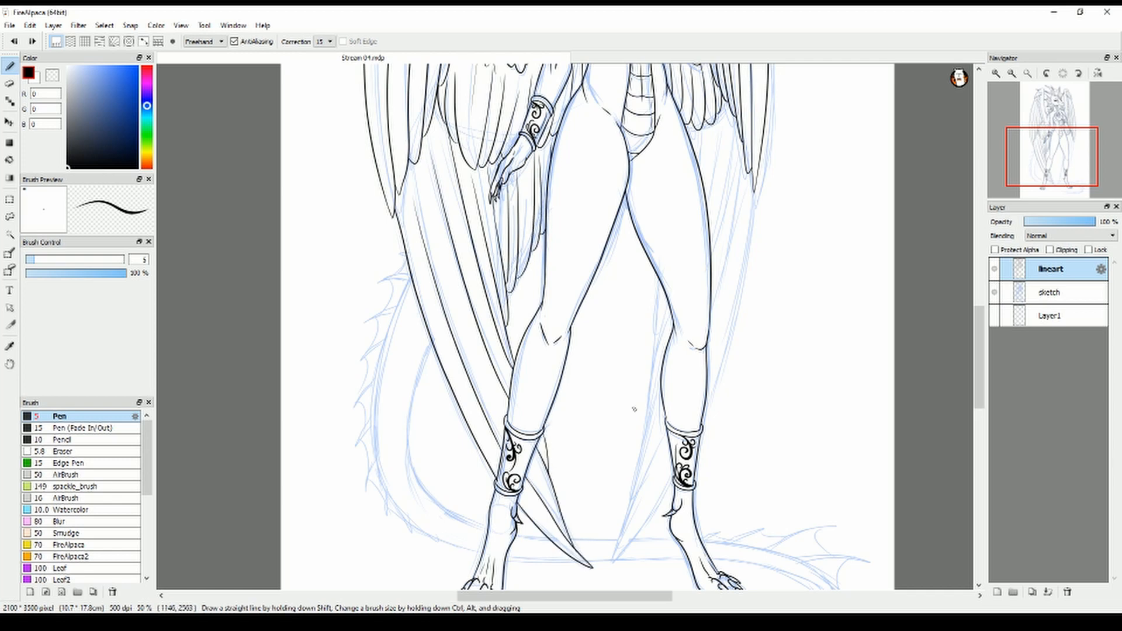
Ink the far wing's long lower flight feathers along the outside of the far leg, shortening toward the thigh
{"action": "left_click_drag", "start_coordinate": [755, 197], "coordinate": [707, 414]}
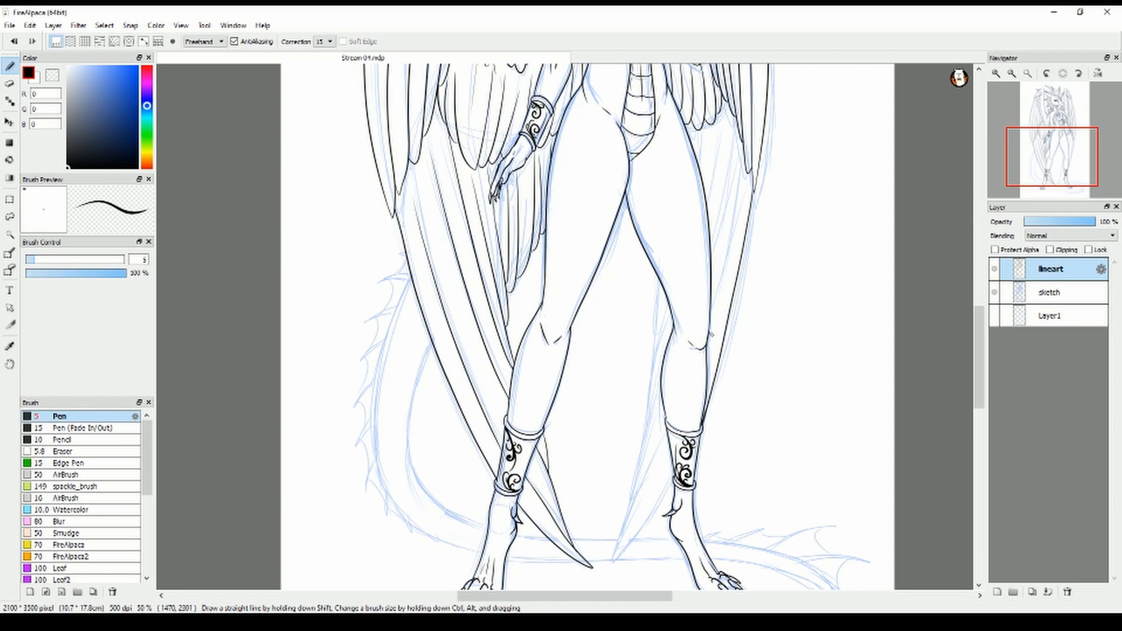
{"action": "left_click_drag", "start_coordinate": [709, 332], "coordinate": [739, 198]}
{"action": "left_click_drag", "start_coordinate": [711, 257], "coordinate": [732, 135]}
{"action": "left_click_drag", "start_coordinate": [708, 206], "coordinate": [718, 130]}
{"action": "left_click_drag", "start_coordinate": [700, 172], "coordinate": [705, 128]}
Clean up the near ankle cuff area and ink the far wing's pointed feather tip inside the far ankle, redoing one stroke
{"action": "left_click_drag", "start_coordinate": [979, 350], "coordinate": [978, 369]}
{"action": "scroll", "coordinate": [676, 396], "scroll_direction": "up", "scroll_amount": 2}
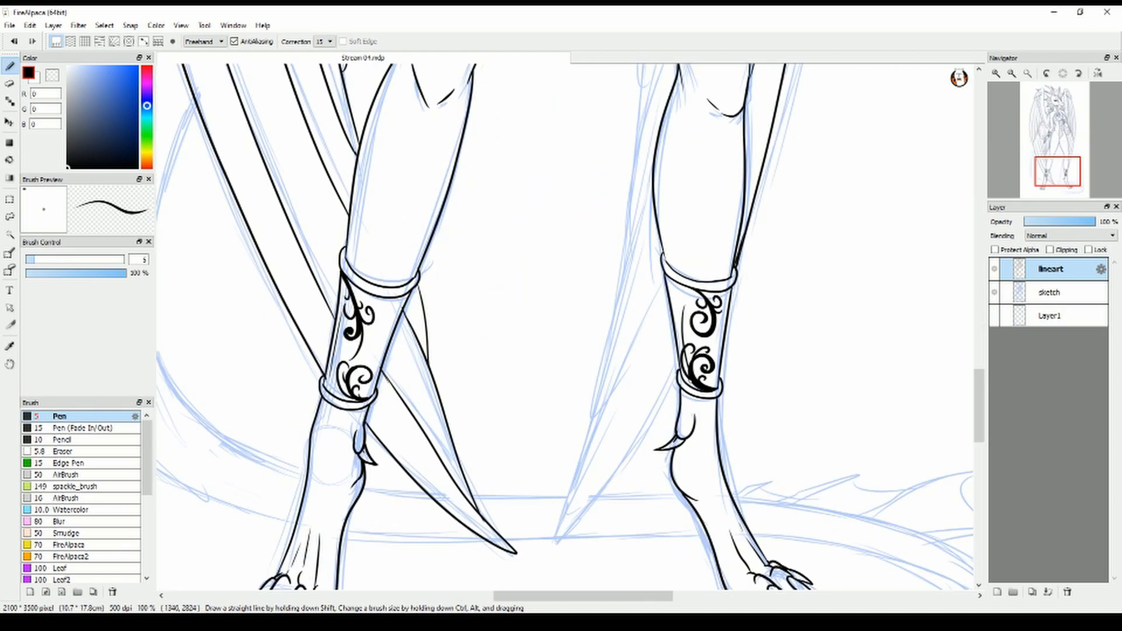
{"action": "key", "text": "e"}
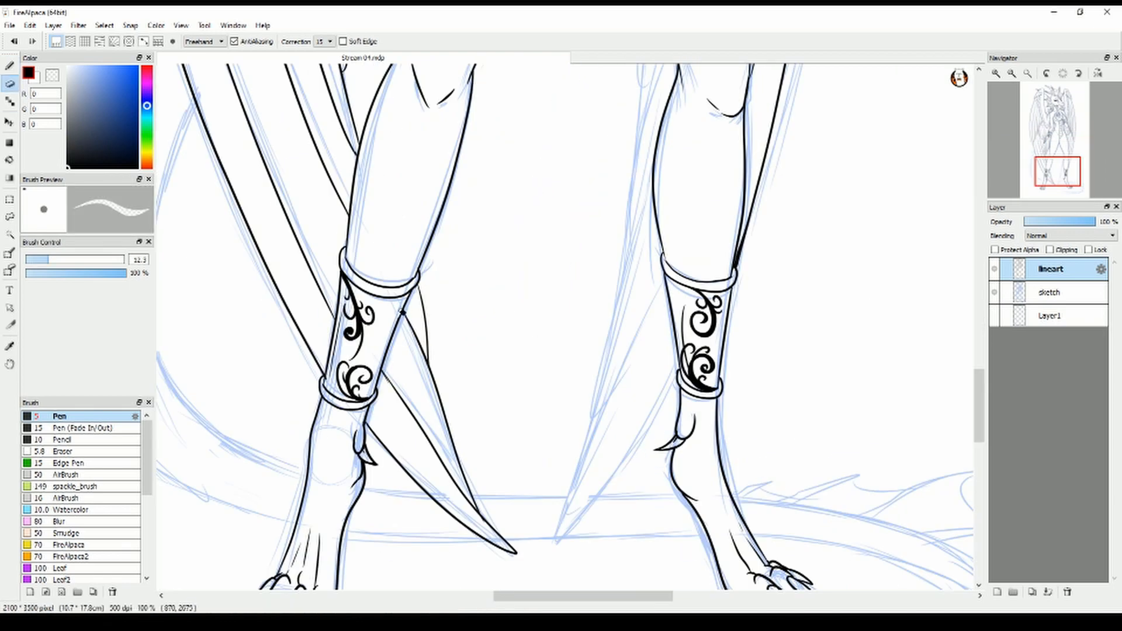
{"action": "key", "text": "b"}
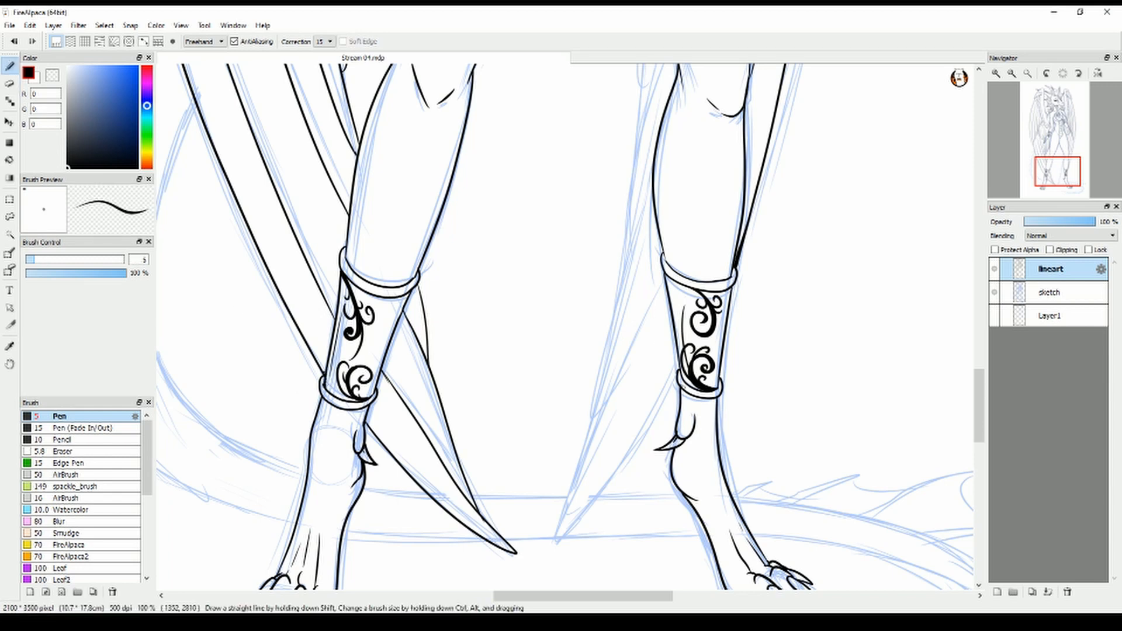
{"action": "left_click_drag", "start_coordinate": [687, 385], "coordinate": [551, 543]}
{"action": "left_click_drag", "start_coordinate": [566, 485], "coordinate": [550, 543]}
{"action": "left_click_drag", "start_coordinate": [601, 416], "coordinate": [650, 327]}
{"action": "key", "text": "ctrl+z"}
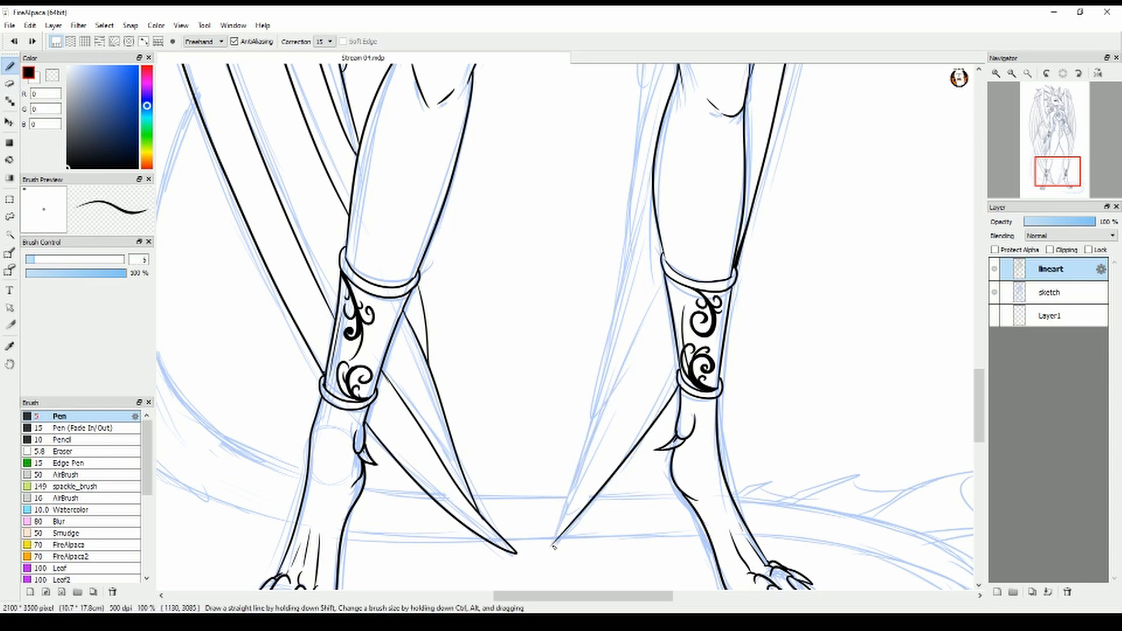
{"action": "left_click_drag", "start_coordinate": [552, 545], "coordinate": [663, 271]}
{"action": "left_click_drag", "start_coordinate": [591, 417], "coordinate": [654, 214]}
Ink the far wing's feather edges behind the inner side of the far calf and knee, erasing overlaps with the leg
{"action": "left_click_drag", "start_coordinate": [980, 398], "coordinate": [980, 368]}
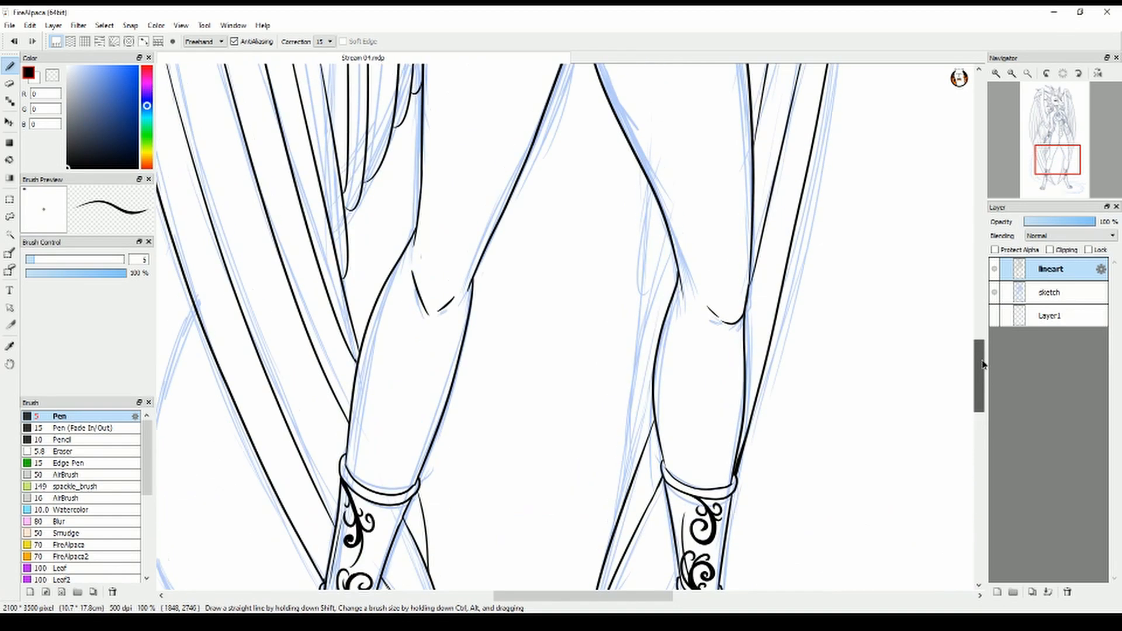
{"action": "left_click_drag", "start_coordinate": [618, 512], "coordinate": [672, 243]}
{"action": "mouse_move", "coordinate": [639, 351]}
{"action": "left_mouse_down"}
{"action": "mouse_move", "coordinate": [660, 199]}
{"action": "mouse_move", "coordinate": [644, 260]}
{"action": "left_mouse_up"}
{"action": "key", "text": "e"}
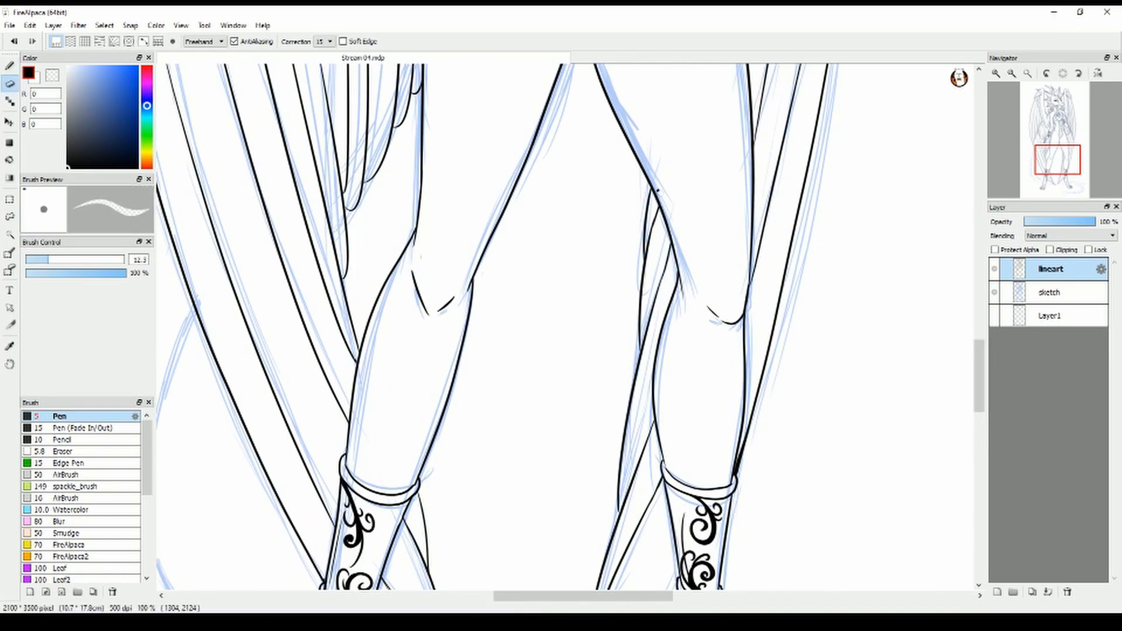
{"action": "key", "text": "b"}
Ink the inner and outer edges of the tail curving from behind the near wing to the near ankle, redoing faulty strokes
{"action": "scroll", "coordinate": [716, 281], "scroll_direction": "down", "scroll_amount": 2}
{"action": "left_click_drag", "start_coordinate": [982, 350], "coordinate": [985, 343]}
{"action": "scroll", "coordinate": [784, 201], "scroll_direction": "up", "scroll_amount": 2}
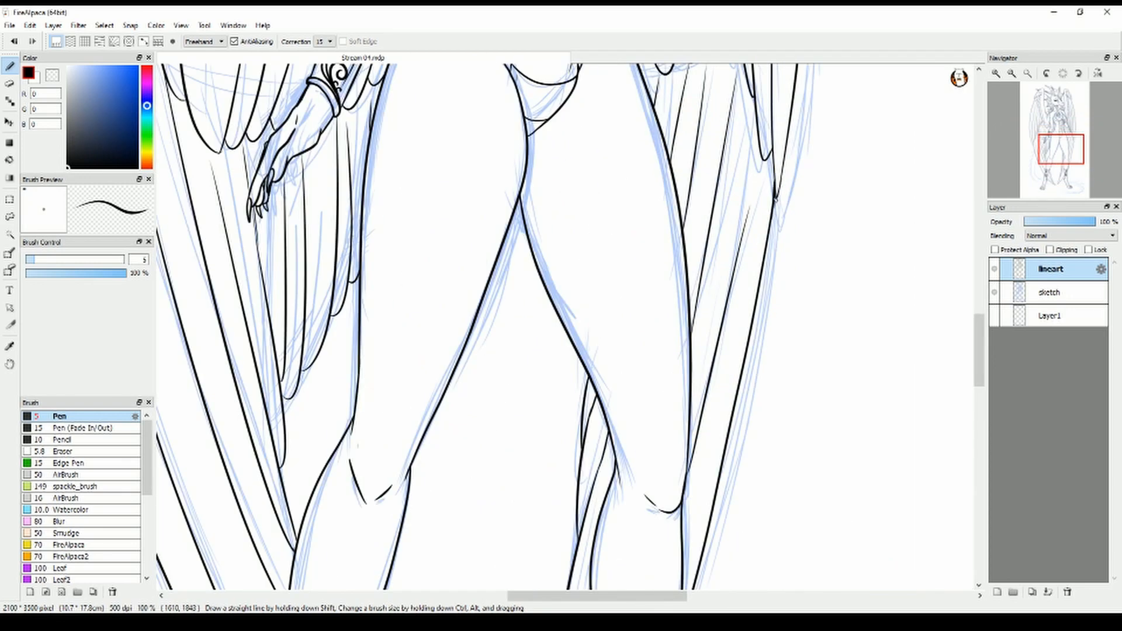
{"action": "left_click_drag", "start_coordinate": [598, 596], "coordinate": [516, 596]}
{"action": "left_click_drag", "start_coordinate": [980, 350], "coordinate": [980, 401]}
{"action": "mouse_move", "coordinate": [499, 137]}
{"action": "left_mouse_down"}
{"action": "mouse_move", "coordinate": [476, 190]}
{"action": "mouse_move", "coordinate": [610, 518]}
{"action": "mouse_move", "coordinate": [461, 403]}
{"action": "left_mouse_up"}
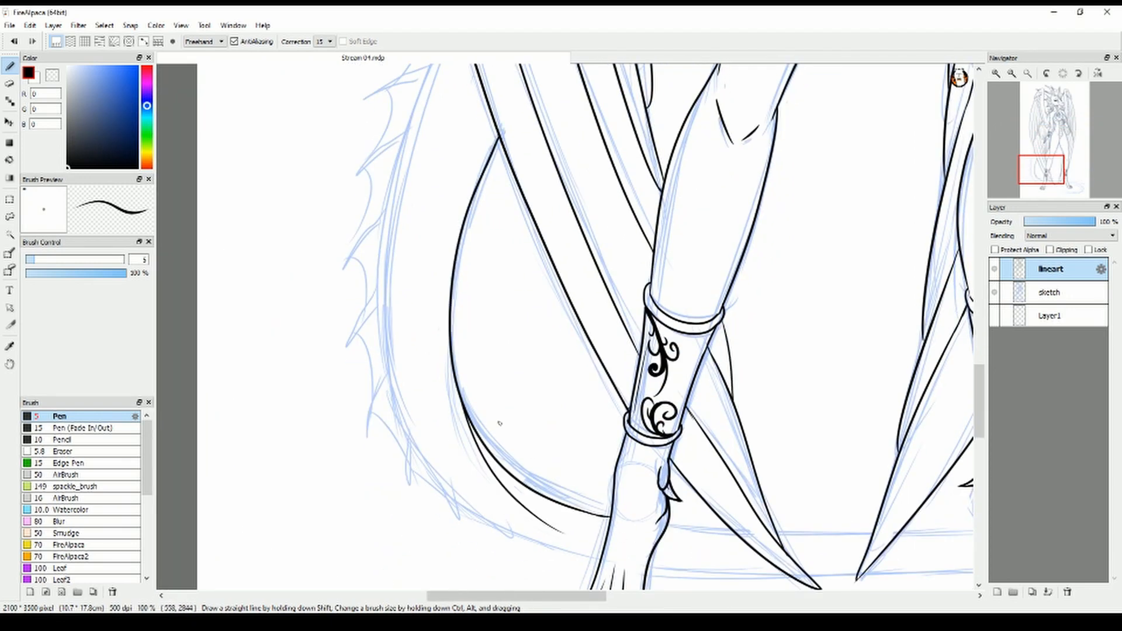
{"action": "scroll", "coordinate": [635, 425], "scroll_direction": "down", "scroll_amount": 1}
{"action": "mouse_move", "coordinate": [609, 518]}
{"action": "left_mouse_down"}
{"action": "mouse_move", "coordinate": [549, 495]}
{"action": "mouse_move", "coordinate": [457, 270]}
{"action": "mouse_move", "coordinate": [555, 495]}
{"action": "mouse_move", "coordinate": [511, 157]}
{"action": "left_mouse_up"}
{"action": "key", "text": "ctrl+z"}
{"action": "key", "text": "ctrl+z"}
{"action": "key", "text": "ctrl+z"}
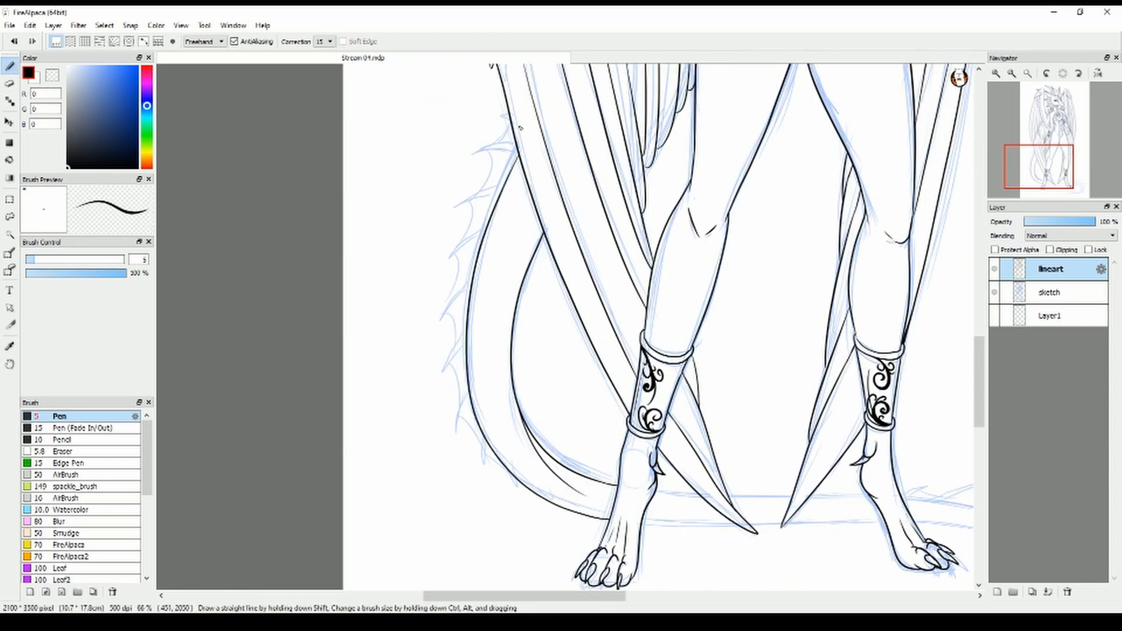
Ink the tail's uppermost spines beside the near wing, with connecting membranes and fold lines
{"action": "scroll", "coordinate": [500, 109], "scroll_direction": "up", "scroll_amount": 2}
{"action": "mouse_move", "coordinate": [499, 109]}
{"action": "left_mouse_down"}
{"action": "mouse_move", "coordinate": [500, 211]}
{"action": "mouse_move", "coordinate": [524, 237]}
{"action": "left_mouse_up"}
{"action": "mouse_move", "coordinate": [538, 296]}
{"action": "left_mouse_down"}
{"action": "mouse_move", "coordinate": [458, 291]}
{"action": "mouse_move", "coordinate": [542, 317]}
{"action": "left_mouse_up"}
{"action": "left_click_drag", "start_coordinate": [464, 288], "coordinate": [500, 227]}
{"action": "key", "text": "ctrl+z"}
{"action": "left_click_drag", "start_coordinate": [475, 289], "coordinate": [501, 227]}
{"action": "left_click_drag", "start_coordinate": [509, 388], "coordinate": [500, 410]}
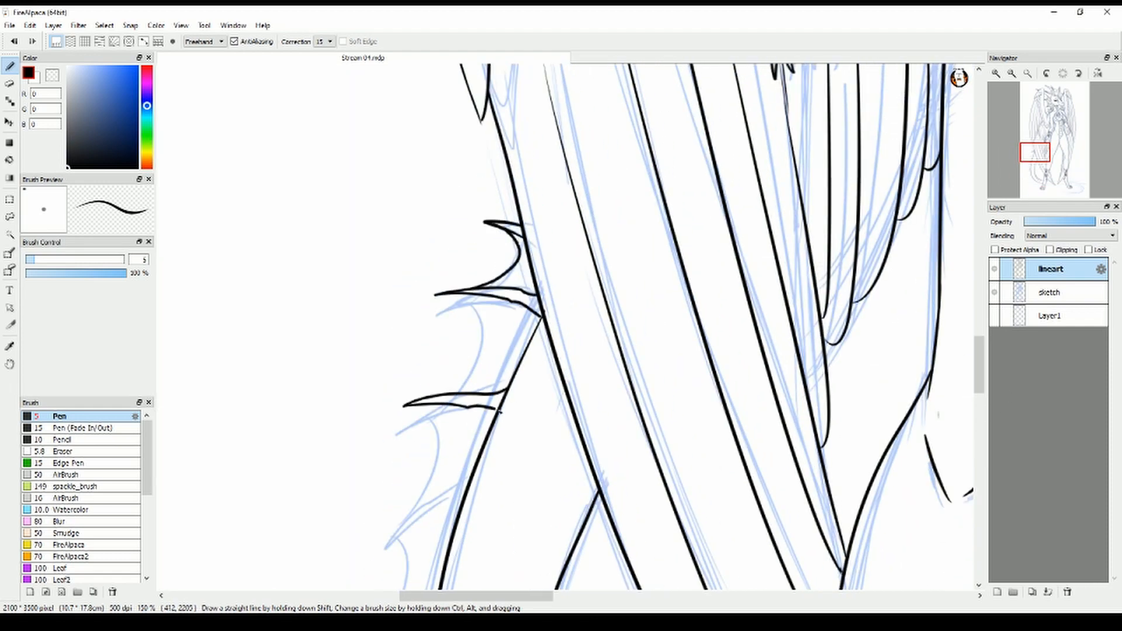
{"action": "mouse_move", "coordinate": [436, 395]}
{"action": "left_mouse_down"}
{"action": "mouse_move", "coordinate": [464, 294]}
{"action": "mouse_move", "coordinate": [476, 376]}
{"action": "left_mouse_up"}
{"action": "left_click_drag", "start_coordinate": [509, 315], "coordinate": [480, 376]}
Ink the fourth spine down the tail's outer edge, then its membrane and fold lines, redoing the rejected strokes
{"action": "left_click_drag", "start_coordinate": [979, 357], "coordinate": [979, 380]}
{"action": "mouse_move", "coordinate": [468, 263]}
{"action": "left_mouse_down"}
{"action": "mouse_move", "coordinate": [372, 324]}
{"action": "mouse_move", "coordinate": [375, 335]}
{"action": "left_mouse_up"}
{"action": "key", "text": "ctrl+z"}
{"action": "left_click_drag", "start_coordinate": [374, 335], "coordinate": [402, 315]}
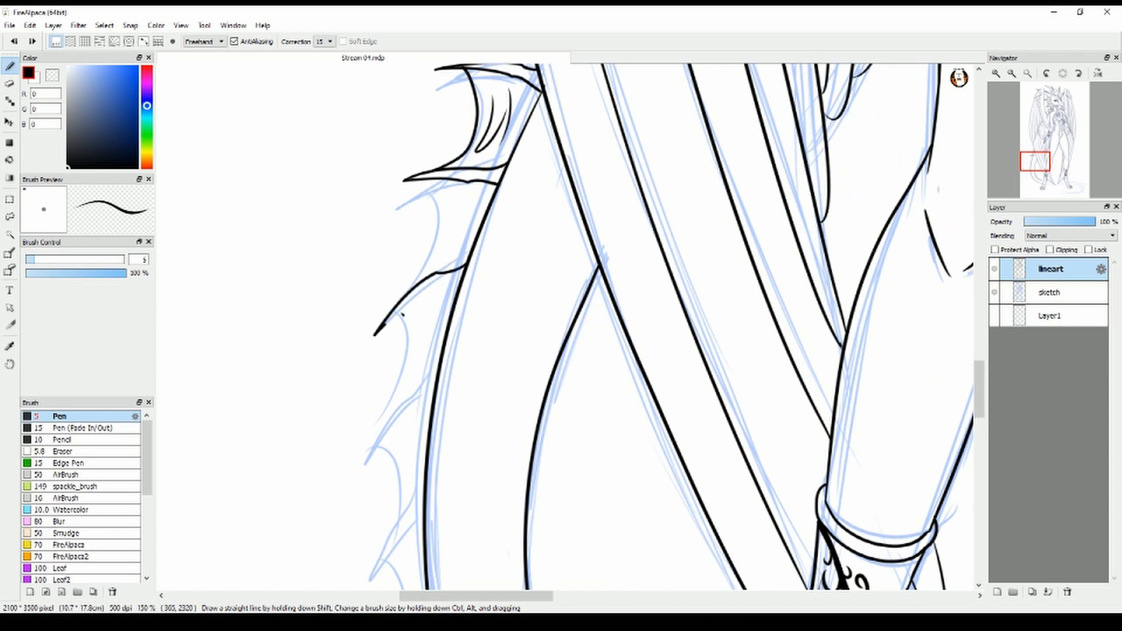
{"action": "key", "text": "ctrl+z"}
{"action": "key", "text": "ctrl+z"}
{"action": "mouse_move", "coordinate": [468, 264]}
{"action": "left_mouse_down"}
{"action": "mouse_move", "coordinate": [372, 337]}
{"action": "mouse_move", "coordinate": [461, 282]}
{"action": "left_mouse_up"}
{"action": "key", "text": "ctrl+z"}
{"action": "left_click_drag", "start_coordinate": [425, 181], "coordinate": [384, 319]}
{"action": "left_click_drag", "start_coordinate": [451, 194], "coordinate": [434, 259]}
{"action": "left_click_drag", "start_coordinate": [472, 207], "coordinate": [457, 246]}
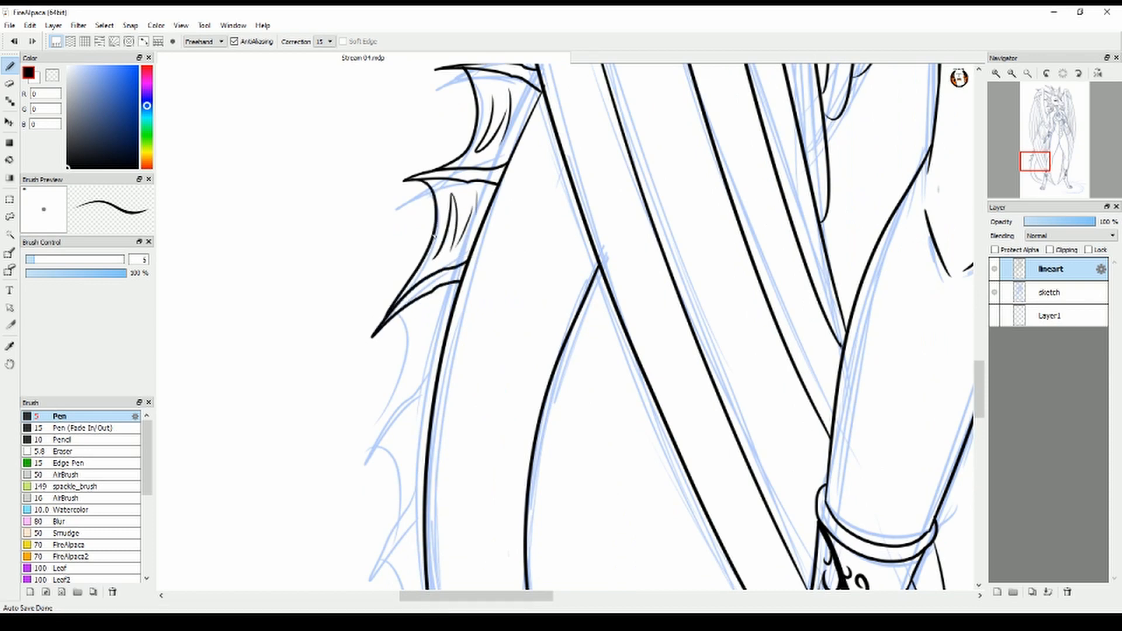
Ink the next two spines down the tail's outer curve with the membranes joining them
{"action": "left_click_drag", "start_coordinate": [438, 371], "coordinate": [354, 489]}
{"action": "left_click_drag", "start_coordinate": [354, 489], "coordinate": [431, 411]}
{"action": "mouse_move", "coordinate": [383, 327]}
{"action": "left_mouse_down"}
{"action": "mouse_move", "coordinate": [377, 437]}
{"action": "mouse_move", "coordinate": [412, 373]}
{"action": "left_mouse_up"}
{"action": "left_click_drag", "start_coordinate": [978, 382], "coordinate": [978, 406]}
{"action": "left_click_drag", "start_coordinate": [426, 263], "coordinate": [370, 386]}
{"action": "left_click_drag", "start_coordinate": [370, 386], "coordinate": [425, 309]}
{"action": "left_click_drag", "start_coordinate": [357, 273], "coordinate": [392, 324]}
Ink the small tapering spines at the bottom of the tail's outer curve, with their membranes and fold lines
{"action": "mouse_move", "coordinate": [429, 409]}
{"action": "left_mouse_down"}
{"action": "mouse_move", "coordinate": [415, 511]}
{"action": "mouse_move", "coordinate": [433, 432]}
{"action": "left_mouse_up"}
{"action": "left_click_drag", "start_coordinate": [372, 383], "coordinate": [416, 457]}
{"action": "left_click_drag", "start_coordinate": [387, 244], "coordinate": [404, 235]}
{"action": "left_click_drag", "start_coordinate": [387, 364], "coordinate": [418, 406]}
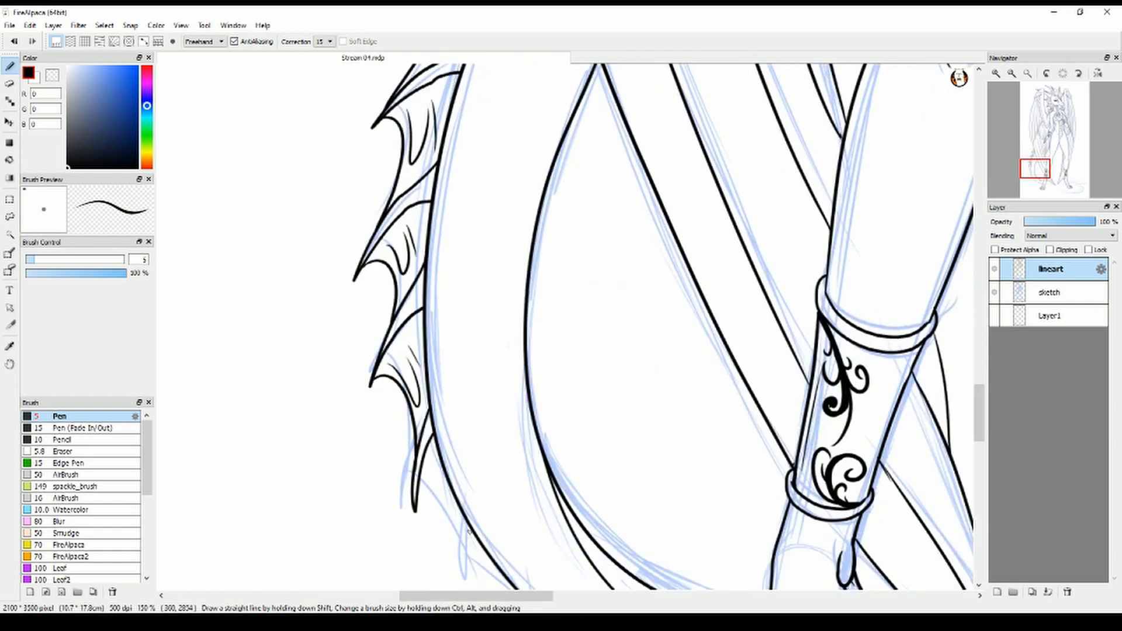
{"action": "left_click_drag", "start_coordinate": [471, 529], "coordinate": [482, 582]}
{"action": "left_click_drag", "start_coordinate": [418, 499], "coordinate": [472, 554]}
{"action": "scroll", "coordinate": [428, 480], "scroll_direction": "down", "scroll_amount": 3}
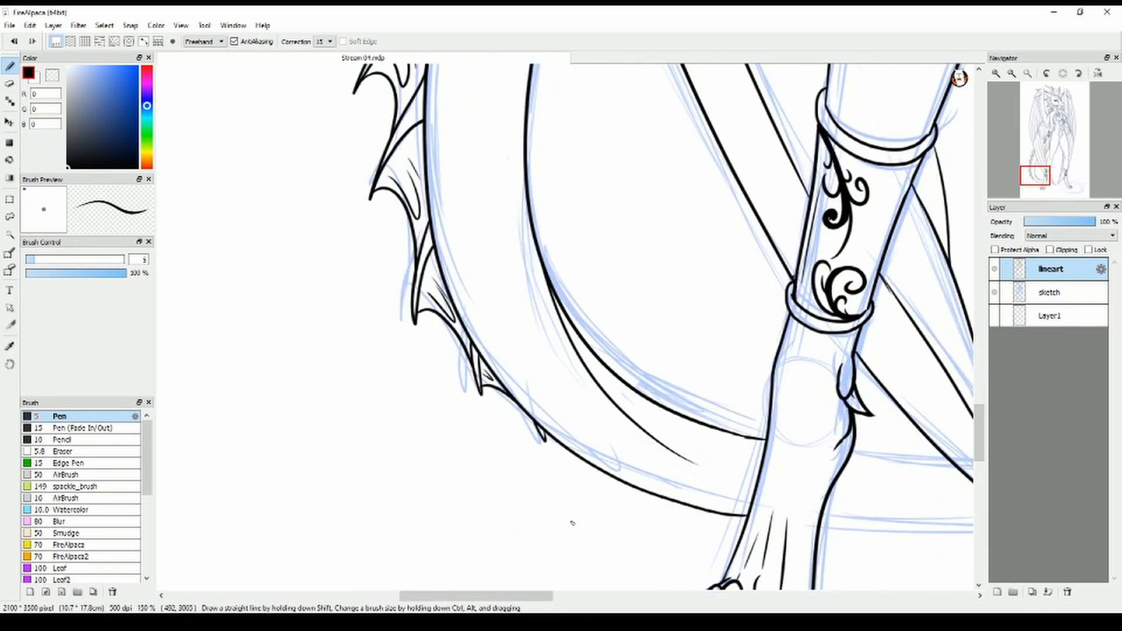
Ink the tail's lower edge from the near foot to the far wing's feather tip, redoing strokes and erasing overlaps
{"action": "left_click_drag", "start_coordinate": [476, 596], "coordinate": [569, 596]}
{"action": "left_click_drag", "start_coordinate": [208, 501], "coordinate": [246, 508]}
{"action": "mouse_move", "coordinate": [320, 516]}
{"action": "left_mouse_down"}
{"action": "mouse_move", "coordinate": [559, 526]}
{"action": "mouse_move", "coordinate": [547, 522]}
{"action": "mouse_move", "coordinate": [639, 514]}
{"action": "left_mouse_up"}
{"action": "key", "text": "ctrl+z"}
{"action": "key", "text": "ctrl+z"}
{"action": "key", "text": "e"}
{"action": "key", "text": "b"}
{"action": "key", "text": "ctrl+z"}
{"action": "mouse_move", "coordinate": [565, 517]}
{"action": "left_mouse_down"}
{"action": "mouse_move", "coordinate": [645, 515]}
{"action": "mouse_move", "coordinate": [636, 523]}
{"action": "left_mouse_up"}
{"action": "key", "text": "ctrl+z"}
{"action": "key", "text": "e"}
{"action": "key", "text": "b"}
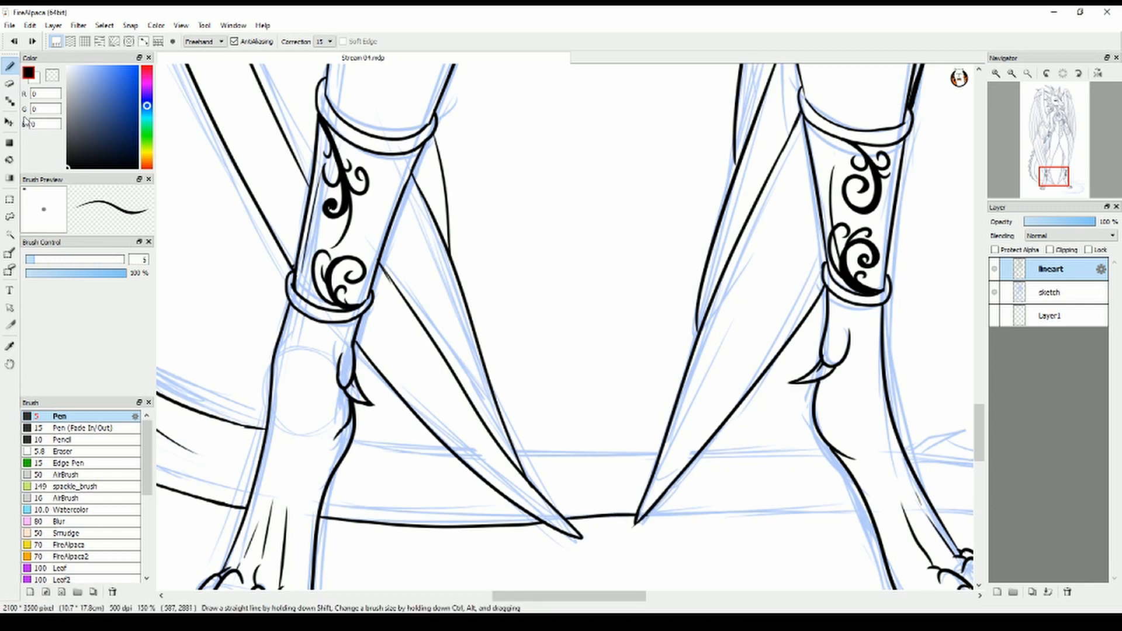
Ink the tail's upper edge between the two wings' feather tips and erase the ends that overshoot the feathers
{"action": "key", "text": "e"}
{"action": "key", "text": "b"}
{"action": "left_click_drag", "start_coordinate": [351, 445], "coordinate": [660, 451]}
{"action": "key", "text": "e"}
{"action": "key", "text": "b"}
{"action": "key", "text": "ctrl+z"}
{"action": "left_click_drag", "start_coordinate": [514, 452], "coordinate": [664, 452]}
{"action": "key", "text": "e"}
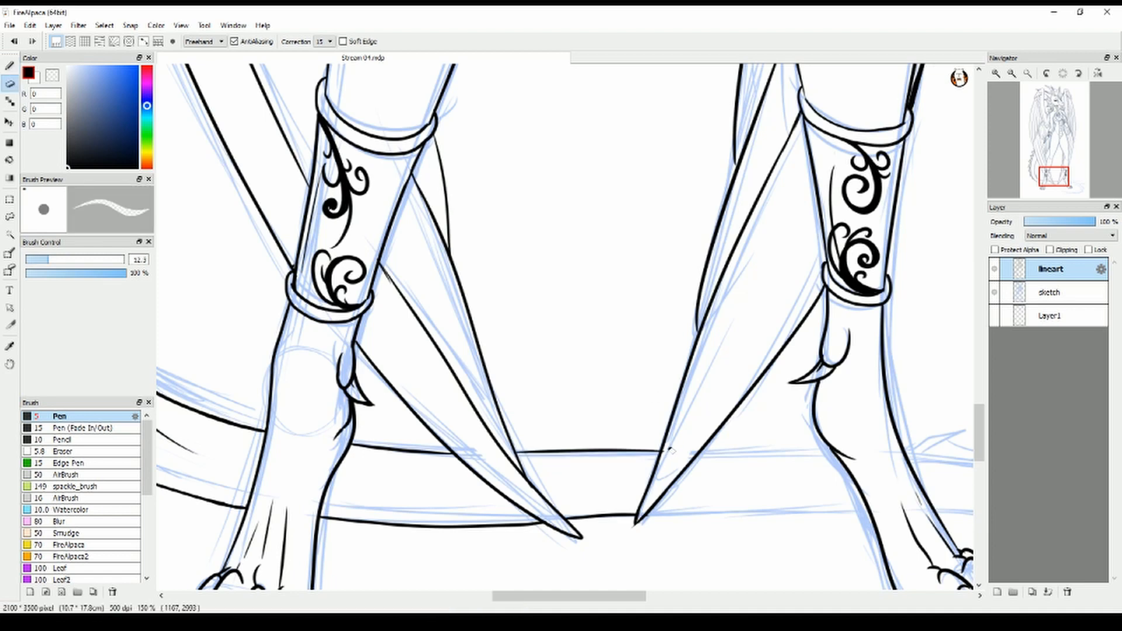
{"action": "key", "text": "b"}
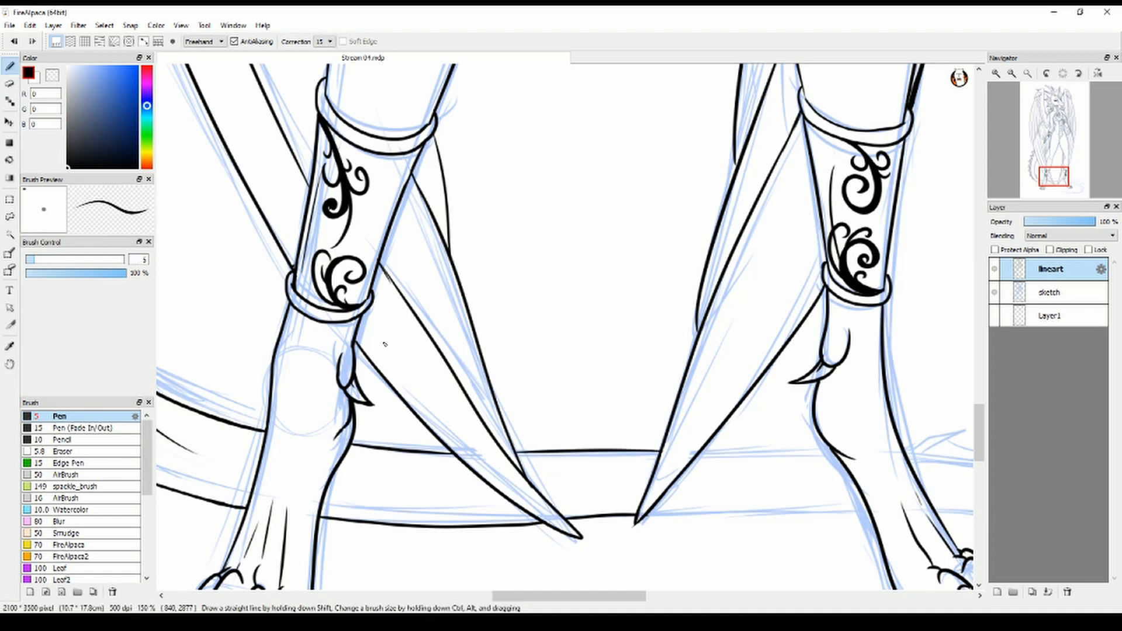
Ink both tail edges from the far wing's feather tip to the far ankle and trim the overlaps with the leg
{"action": "left_click_drag", "start_coordinate": [610, 597], "coordinate": [661, 601]}
{"action": "left_click_drag", "start_coordinate": [377, 515], "coordinate": [610, 519]}
{"action": "key", "text": "ctrl+z"}
{"action": "left_click_drag", "start_coordinate": [377, 515], "coordinate": [611, 519]}
{"action": "key", "text": "ctrl+z"}
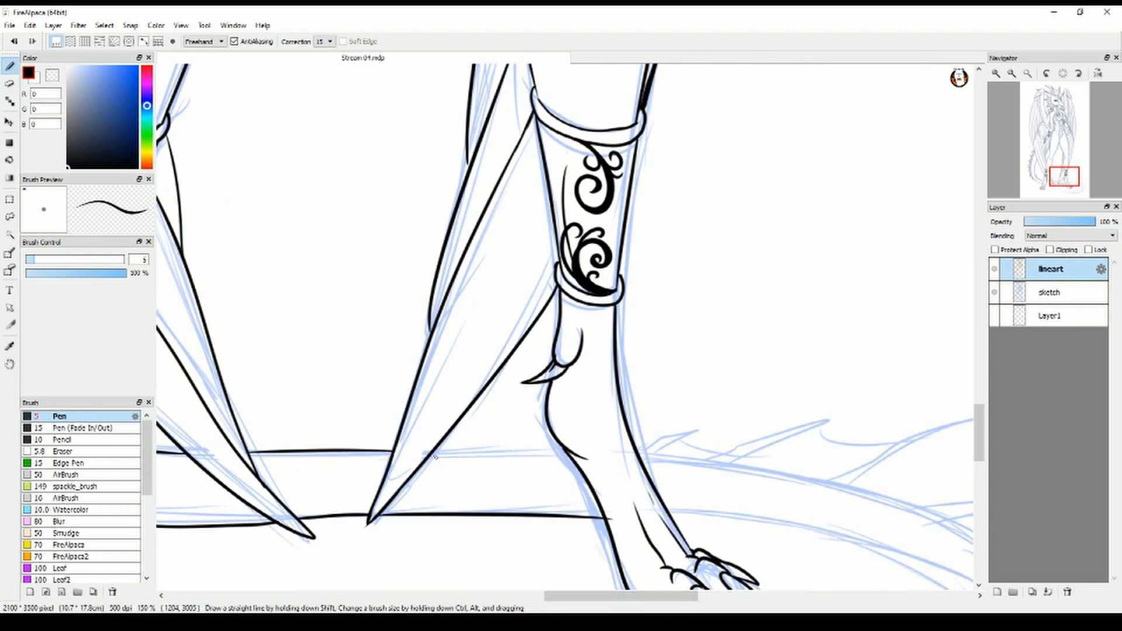
{"action": "left_click_drag", "start_coordinate": [433, 453], "coordinate": [575, 456]}
{"action": "key", "text": "e"}
{"action": "key", "text": "b"}
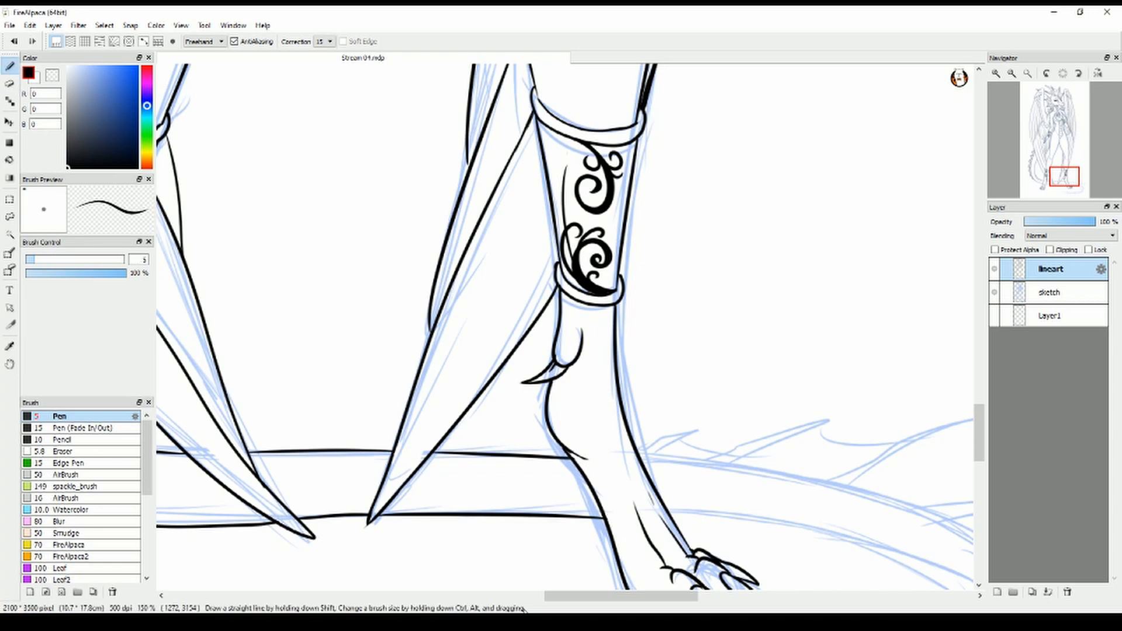
Ink the inner edge of the tail's loop from the far foot around to the heart-shaped tip, retrying the long stroke
{"action": "left_click_drag", "start_coordinate": [625, 597], "coordinate": [669, 596]}
{"action": "left_click_drag", "start_coordinate": [978, 435], "coordinate": [978, 463]}
{"action": "left_click_drag", "start_coordinate": [666, 596], "coordinate": [661, 597]}
{"action": "mouse_move", "coordinate": [448, 253]}
{"action": "left_mouse_down"}
{"action": "mouse_move", "coordinate": [759, 371]}
{"action": "mouse_move", "coordinate": [392, 459]}
{"action": "left_mouse_up"}
{"action": "key", "text": "ctrl+z"}
{"action": "left_click_drag", "start_coordinate": [448, 252], "coordinate": [513, 476]}
{"action": "key", "text": "ctrl+z"}
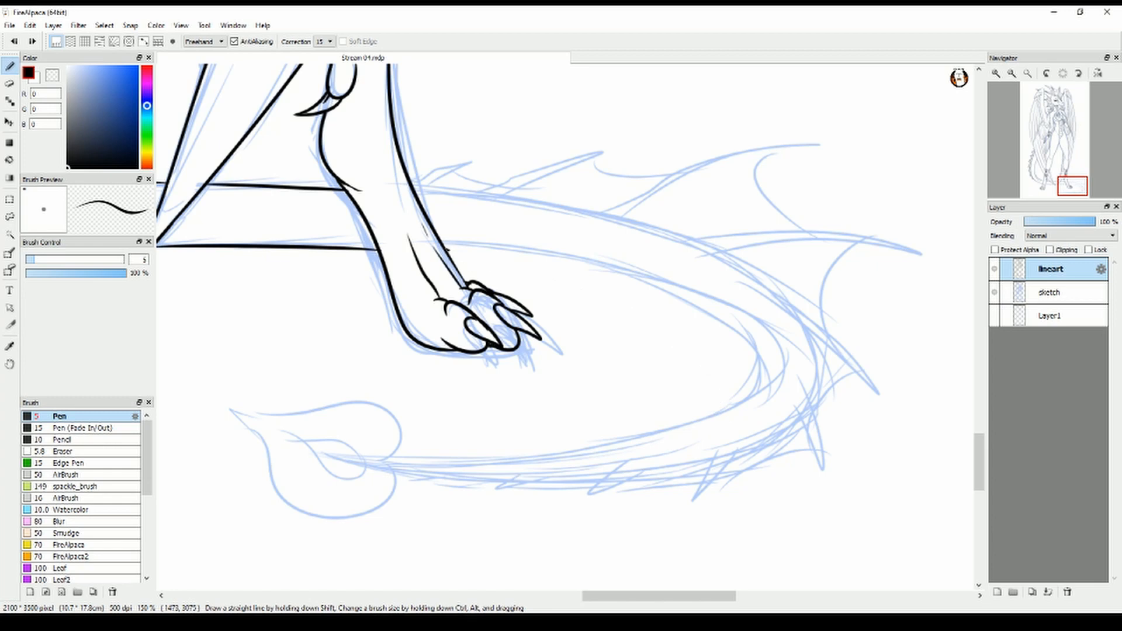
{"action": "mouse_move", "coordinate": [449, 253]}
{"action": "left_mouse_down"}
{"action": "mouse_move", "coordinate": [401, 465]}
{"action": "mouse_move", "coordinate": [357, 474]}
{"action": "mouse_move", "coordinate": [458, 474]}
{"action": "mouse_move", "coordinate": [336, 461]}
{"action": "left_mouse_up"}
{"action": "key", "text": "ctrl+z"}
Ink the outer edge of the tail's loop from the far ankle around to the tapered tip, redoing oversized strokes
{"action": "left_click", "coordinate": [10, 86]}
{"action": "left_click", "coordinate": [10, 67]}
{"action": "left_click_drag", "start_coordinate": [413, 189], "coordinate": [287, 470]}
{"action": "key", "text": "ctrl+z"}
{"action": "mouse_move", "coordinate": [414, 188]}
{"action": "left_mouse_down"}
{"action": "mouse_move", "coordinate": [825, 353]}
{"action": "mouse_move", "coordinate": [327, 511]}
{"action": "left_mouse_up"}
{"action": "key", "text": "ctrl+z"}
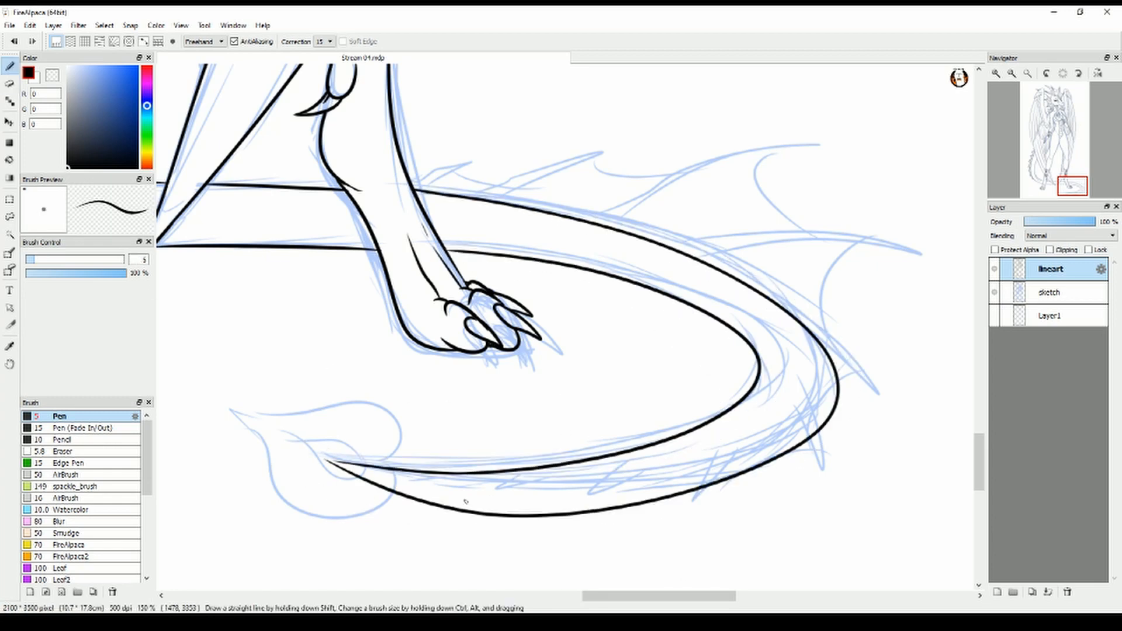
{"action": "key", "text": "ctrl+z"}
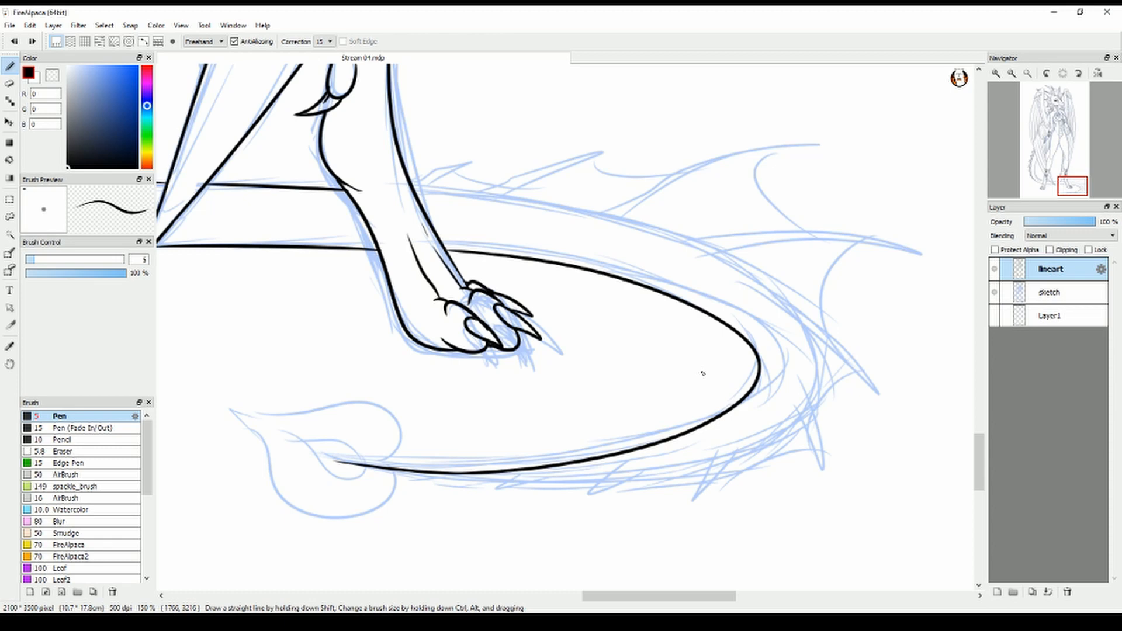
{"action": "mouse_move", "coordinate": [413, 188]}
{"action": "left_mouse_down"}
{"action": "mouse_move", "coordinate": [674, 253]}
{"action": "mouse_move", "coordinate": [345, 465]}
{"action": "left_mouse_up"}
{"action": "key", "text": "ctrl+z"}
{"action": "mouse_move", "coordinate": [413, 188]}
{"action": "left_mouse_down"}
{"action": "mouse_move", "coordinate": [594, 218]}
{"action": "mouse_move", "coordinate": [361, 461]}
{"action": "mouse_move", "coordinate": [520, 496]}
{"action": "left_mouse_up"}
{"action": "left_click", "coordinate": [10, 84]}
{"action": "left_click", "coordinate": [10, 66]}
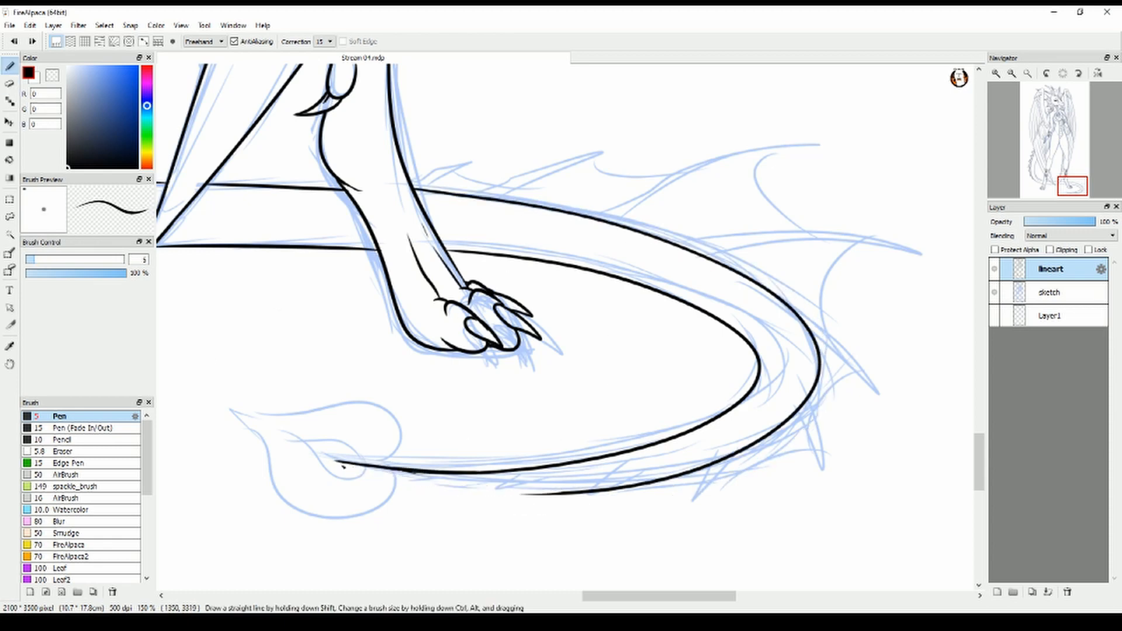
{"action": "left_click_drag", "start_coordinate": [337, 463], "coordinate": [587, 494]}
Ink the heart-shaped tail tip with a pointed end and two rounded lobes, redoing the outline strokes
{"action": "mouse_move", "coordinate": [228, 402]}
{"action": "left_mouse_down"}
{"action": "mouse_move", "coordinate": [383, 475]}
{"action": "mouse_move", "coordinate": [379, 465]}
{"action": "left_mouse_up"}
{"action": "key", "text": "ctrl+z"}
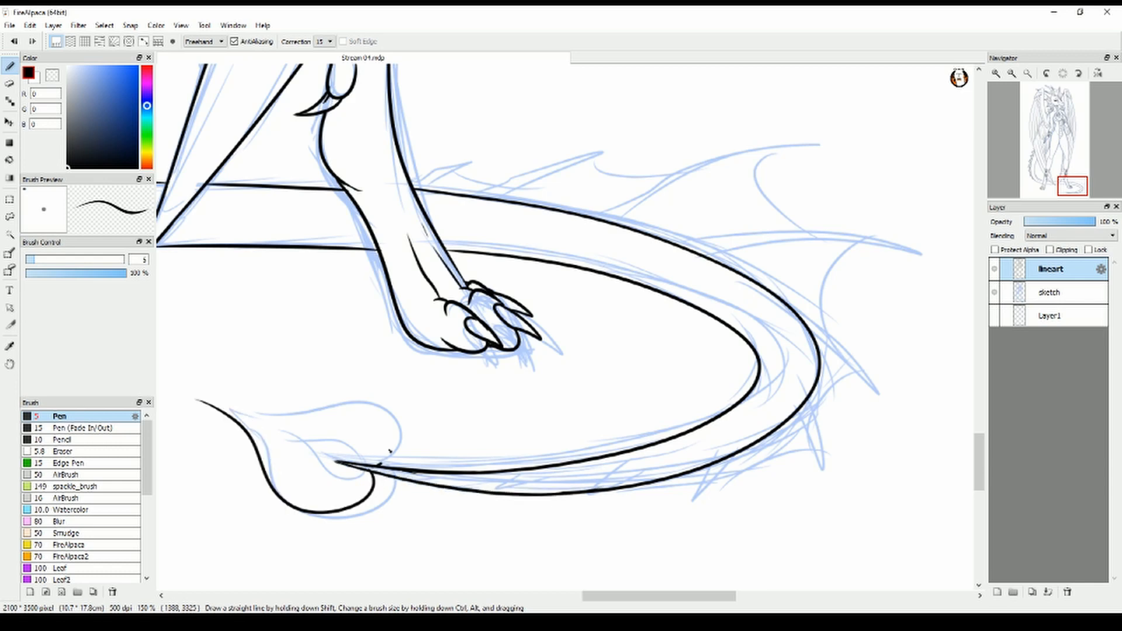
{"action": "key", "text": "ctrl+z"}
{"action": "left_click_drag", "start_coordinate": [219, 390], "coordinate": [370, 469]}
{"action": "key", "text": "ctrl+z"}
{"action": "mouse_move", "coordinate": [220, 400]}
{"action": "left_mouse_down"}
{"action": "mouse_move", "coordinate": [364, 468]}
{"action": "mouse_move", "coordinate": [222, 397]}
{"action": "left_mouse_up"}
{"action": "key", "text": "ctrl+z"}
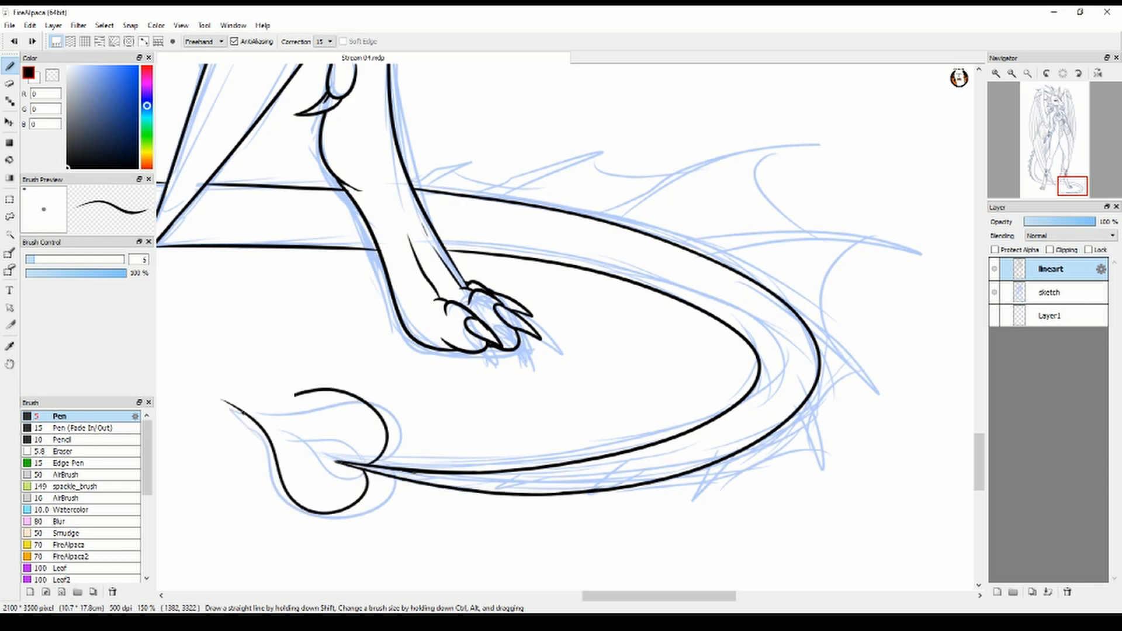
{"action": "left_click_drag", "start_coordinate": [363, 461], "coordinate": [217, 397]}
Ink the first three spines along the tail loop behind the far foot, growing longer, with membranes between them
{"action": "left_click_drag", "start_coordinate": [418, 190], "coordinate": [606, 146]}
{"action": "key", "text": "ctrl+z"}
{"action": "mouse_move", "coordinate": [496, 199]}
{"action": "left_mouse_down"}
{"action": "mouse_move", "coordinate": [519, 179]}
{"action": "mouse_move", "coordinate": [519, 203]}
{"action": "left_mouse_up"}
{"action": "mouse_move", "coordinate": [462, 167]}
{"action": "left_mouse_down"}
{"action": "mouse_move", "coordinate": [504, 180]}
{"action": "mouse_move", "coordinate": [468, 174]}
{"action": "mouse_move", "coordinate": [557, 154]}
{"action": "left_mouse_up"}
{"action": "key", "text": "ctrl+z"}
{"action": "mouse_move", "coordinate": [603, 219]}
{"action": "left_mouse_down"}
{"action": "mouse_move", "coordinate": [769, 151]}
{"action": "mouse_move", "coordinate": [627, 226]}
{"action": "left_mouse_up"}
{"action": "key", "text": "ctrl+z"}
{"action": "mouse_move", "coordinate": [581, 148]}
{"action": "left_mouse_down"}
{"action": "mouse_move", "coordinate": [629, 183]}
{"action": "mouse_move", "coordinate": [752, 145]}
{"action": "left_mouse_up"}
{"action": "key", "text": "ctrl+z"}
{"action": "left_click_drag", "start_coordinate": [582, 146], "coordinate": [757, 147]}
Ink the long spine on the far side of the tail loop and the membrane joining it to the previous spine
{"action": "left_click_drag", "start_coordinate": [702, 253], "coordinate": [941, 282]}
{"action": "left_click_drag", "start_coordinate": [735, 268], "coordinate": [894, 252]}
{"action": "left_click_drag", "start_coordinate": [804, 138], "coordinate": [780, 198]}
{"action": "key", "text": "ctrl+z"}
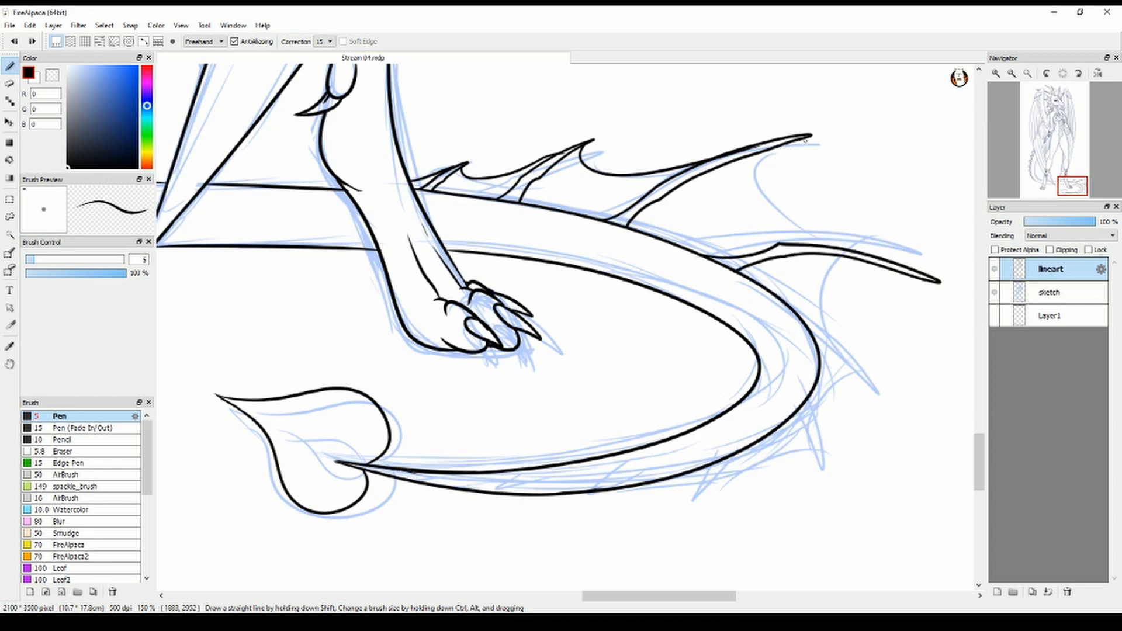
{"action": "left_click_drag", "start_coordinate": [801, 140], "coordinate": [920, 272]}
Ink the downward-pointing spine at the outermost bend of the tail loop and clean up the tail outline at its base
{"action": "left_click_drag", "start_coordinate": [789, 318], "coordinate": [899, 454]}
{"action": "mouse_move", "coordinate": [898, 454]}
{"action": "left_mouse_down"}
{"action": "mouse_move", "coordinate": [790, 321]}
{"action": "mouse_move", "coordinate": [805, 336]}
{"action": "mouse_move", "coordinate": [790, 335]}
{"action": "left_mouse_up"}
{"action": "key", "text": "ctrl+z"}
{"action": "key", "text": "e"}
{"action": "left_click_drag", "start_coordinate": [738, 271], "coordinate": [810, 328]}
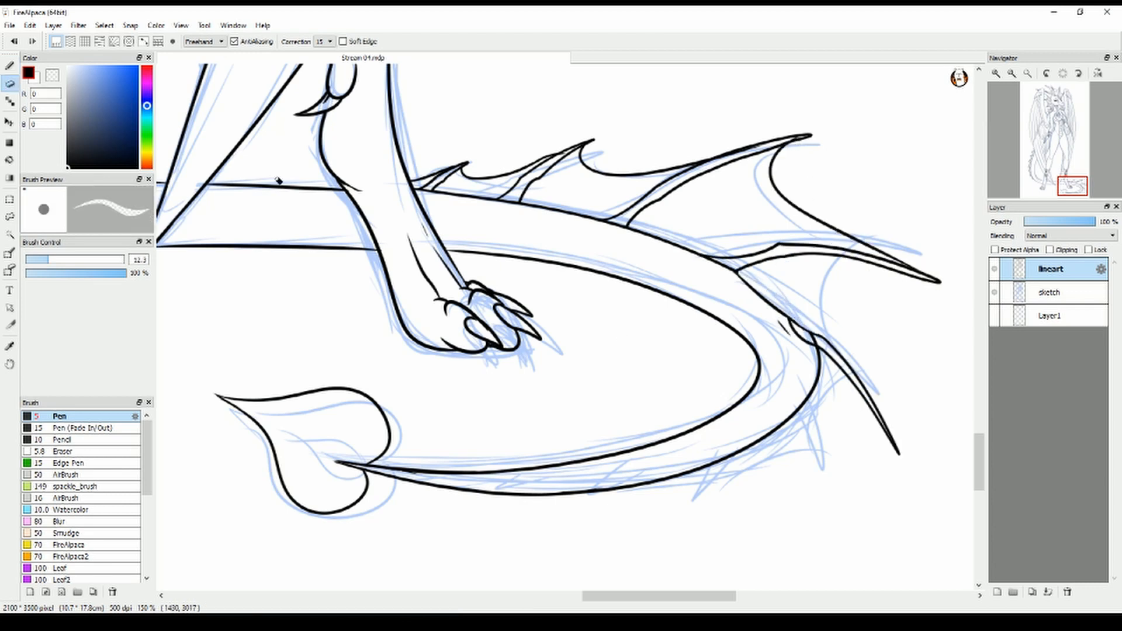
Ink the curved membrane edge joining the long far-side tail spine to the spine at the outermost bend, redoing the first stroke
{"action": "left_click", "coordinate": [10, 66]}
{"action": "left_click_drag", "start_coordinate": [923, 278], "coordinate": [865, 378]}
{"action": "key", "text": "ctrl+z"}
{"action": "left_click_drag", "start_coordinate": [917, 277], "coordinate": [883, 417]}
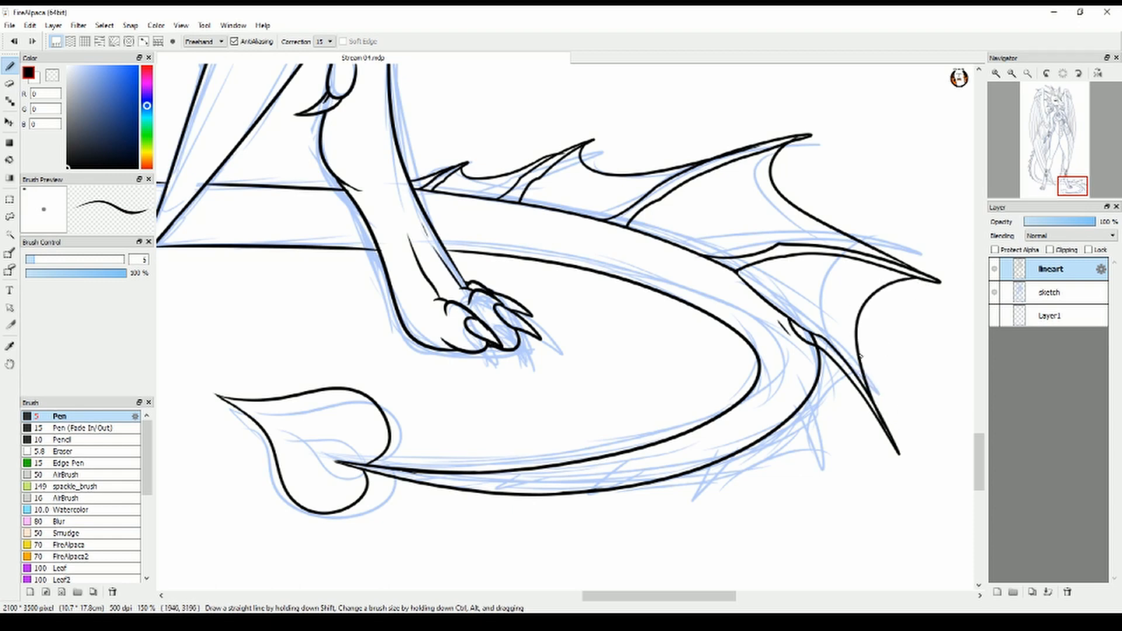
Add short curved fold lines inside the membranes between the spines along the far side of the tail loop
{"action": "left_click_drag", "start_coordinate": [450, 182], "coordinate": [491, 193]}
{"action": "left_click_drag", "start_coordinate": [546, 186], "coordinate": [709, 244]}
{"action": "left_click_drag", "start_coordinate": [705, 198], "coordinate": [738, 245]}
{"action": "left_click_drag", "start_coordinate": [758, 166], "coordinate": [796, 233]}
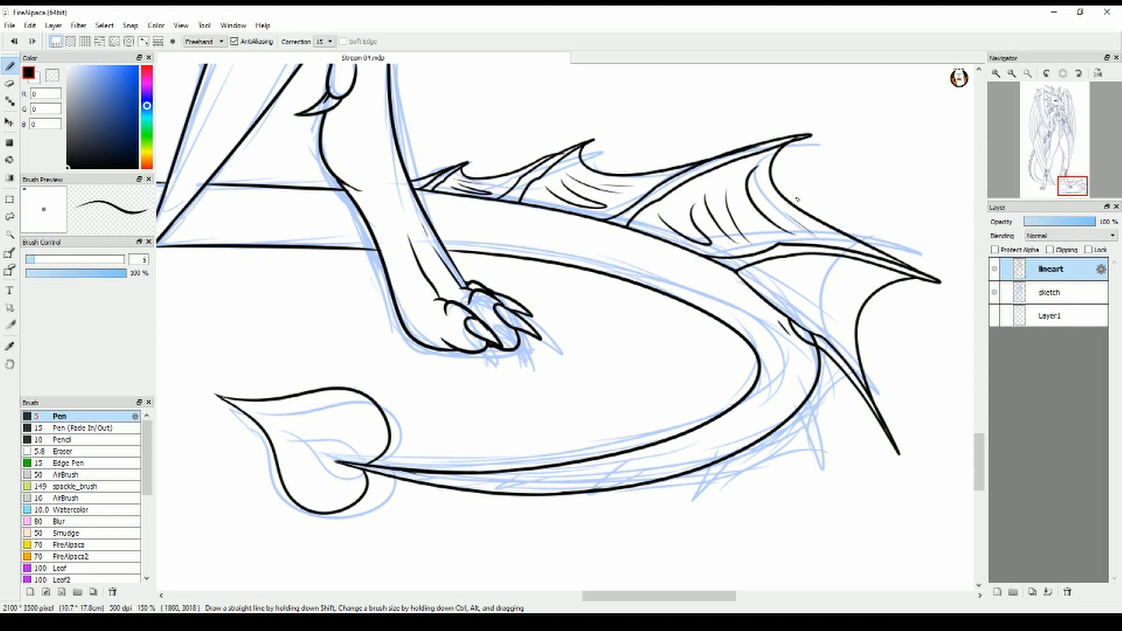
{"action": "left_click_drag", "start_coordinate": [776, 271], "coordinate": [802, 312]}
{"action": "left_click_drag", "start_coordinate": [841, 276], "coordinate": [824, 336]}
Ink the downward spine just past the tail's outermost bend, with its scalloped membrane, fold lines and cleaned-up tail outline
{"action": "mouse_move", "coordinate": [790, 407]}
{"action": "left_mouse_down"}
{"action": "mouse_move", "coordinate": [812, 337]}
{"action": "mouse_move", "coordinate": [791, 430]}
{"action": "left_mouse_up"}
{"action": "left_click_drag", "start_coordinate": [790, 430], "coordinate": [810, 316]}
{"action": "left_click_drag", "start_coordinate": [820, 269], "coordinate": [809, 320]}
{"action": "left_click_drag", "start_coordinate": [803, 317], "coordinate": [795, 338]}
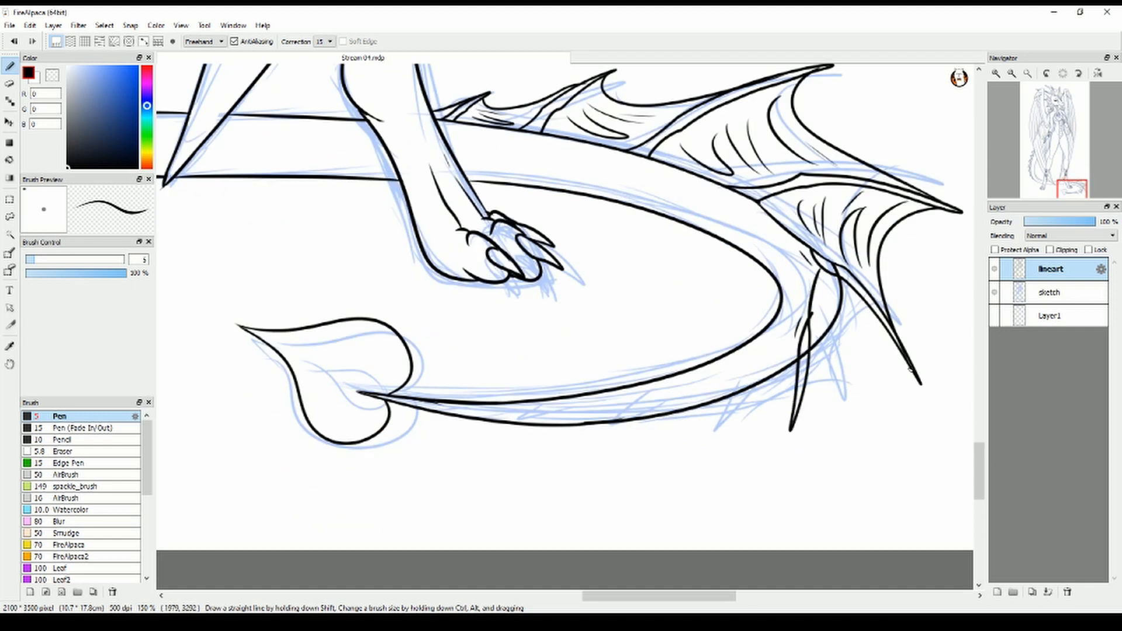
{"action": "left_click_drag", "start_coordinate": [907, 359], "coordinate": [800, 402]}
{"action": "left_click", "coordinate": [10, 84]}
{"action": "mouse_move", "coordinate": [813, 349]}
{"action": "left_mouse_down"}
{"action": "mouse_move", "coordinate": [839, 316]}
{"action": "mouse_move", "coordinate": [815, 321]}
{"action": "mouse_move", "coordinate": [811, 339]}
{"action": "mouse_move", "coordinate": [853, 302]}
{"action": "left_mouse_up"}
{"action": "left_click", "coordinate": [9, 66]}
{"action": "left_click", "coordinate": [10, 84]}
{"action": "left_click", "coordinate": [9, 66]}
{"action": "left_click_drag", "start_coordinate": [869, 317], "coordinate": [822, 344]}
{"action": "left_click_drag", "start_coordinate": [892, 337], "coordinate": [830, 345]}
Ink the next slanted spine along the near side of the tail loop, join its membrane, and erase the overlapping outline
{"action": "left_click_drag", "start_coordinate": [741, 374], "coordinate": [673, 448]}
{"action": "mouse_move", "coordinate": [674, 448]}
{"action": "left_mouse_down"}
{"action": "mouse_move", "coordinate": [741, 373]}
{"action": "mouse_move", "coordinate": [798, 347]}
{"action": "left_mouse_up"}
{"action": "left_click_drag", "start_coordinate": [791, 407], "coordinate": [692, 434]}
{"action": "key", "text": "e"}
{"action": "mouse_move", "coordinate": [728, 400]}
{"action": "left_mouse_down"}
{"action": "mouse_move", "coordinate": [791, 366]}
{"action": "mouse_move", "coordinate": [743, 385]}
{"action": "left_mouse_up"}
{"action": "key", "text": "b"}
Ink a shorter slanted spine further toward the tail tip, with the membrane and fold lines linking it to the previous spine
{"action": "left_click_drag", "start_coordinate": [647, 400], "coordinate": [580, 444]}
{"action": "left_click_drag", "start_coordinate": [579, 444], "coordinate": [645, 400]}
{"action": "mouse_move", "coordinate": [685, 433]}
{"action": "left_mouse_down"}
{"action": "mouse_move", "coordinate": [606, 430]}
{"action": "mouse_move", "coordinate": [717, 388]}
{"action": "mouse_move", "coordinate": [708, 403]}
{"action": "mouse_move", "coordinate": [647, 409]}
{"action": "left_mouse_up"}
{"action": "key", "text": "e"}
{"action": "left_click", "coordinate": [10, 66]}
{"action": "left_click_drag", "start_coordinate": [693, 403], "coordinate": [665, 401]}
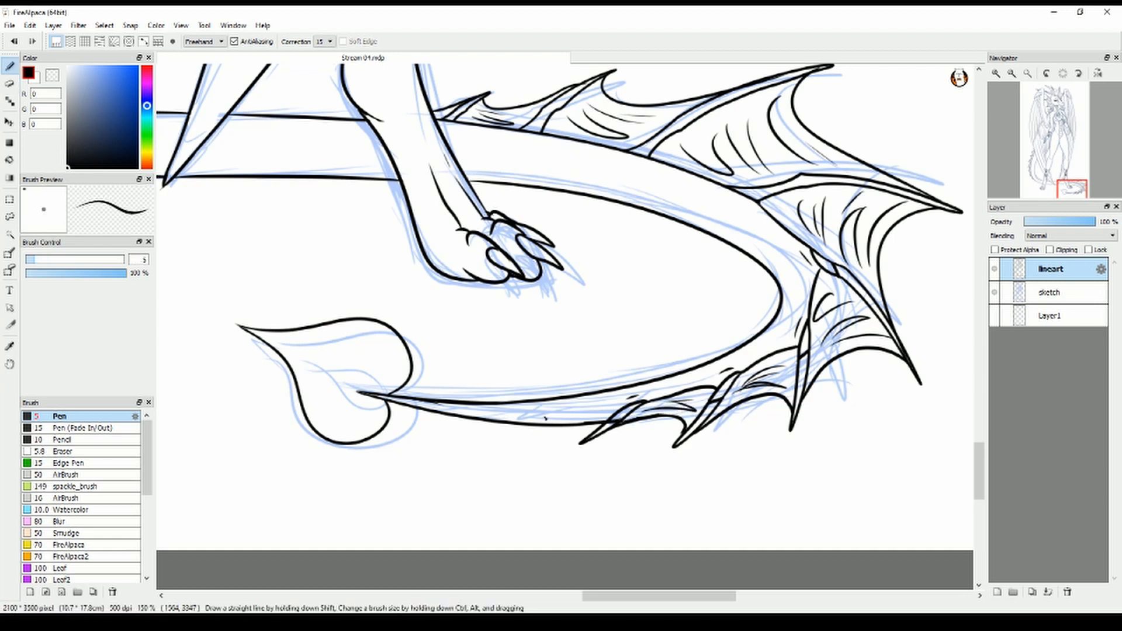
Ink the last two small, flat spines near the heart-shaped tail tip and the membranes between them
{"action": "left_click_drag", "start_coordinate": [542, 415], "coordinate": [474, 429]}
{"action": "left_click_drag", "start_coordinate": [473, 429], "coordinate": [542, 416]}
{"action": "mouse_move", "coordinate": [518, 424]}
{"action": "left_mouse_down"}
{"action": "mouse_move", "coordinate": [589, 438]}
{"action": "mouse_move", "coordinate": [622, 411]}
{"action": "left_mouse_up"}
{"action": "key", "text": "ctrl+z"}
{"action": "left_click_drag", "start_coordinate": [527, 408], "coordinate": [539, 408]}
{"action": "left_click_drag", "start_coordinate": [455, 413], "coordinate": [418, 416]}
{"action": "left_click_drag", "start_coordinate": [438, 415], "coordinate": [491, 427]}
{"action": "left_click_drag", "start_coordinate": [454, 413], "coordinate": [526, 416]}
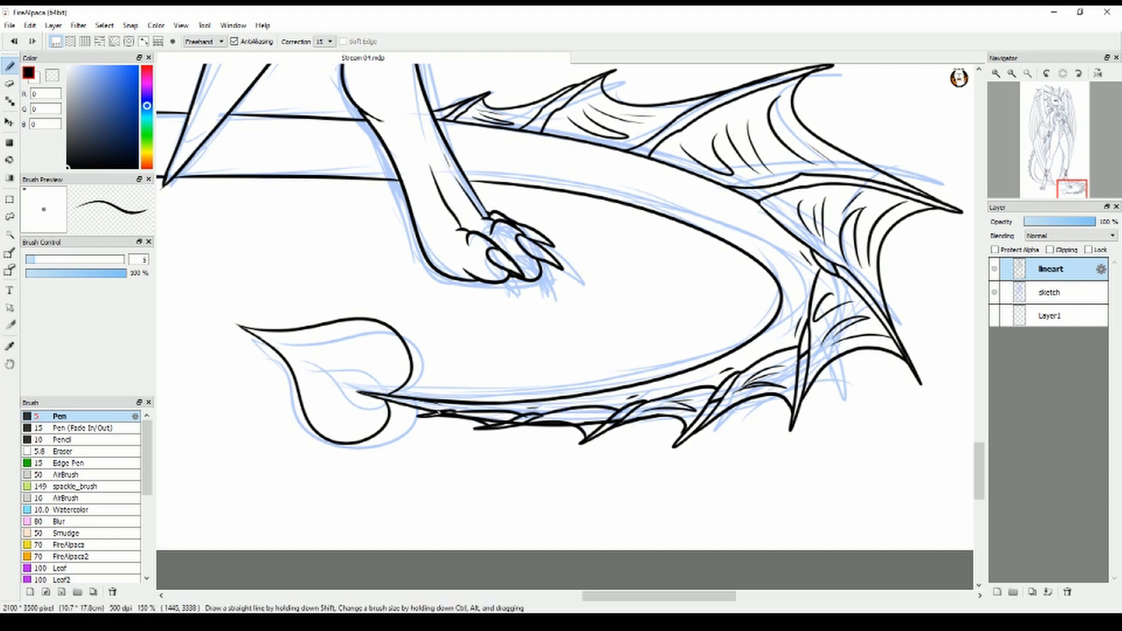
Erase the excess tail outline between the small spines and fill the four spines nearest the tail tip solid black
{"action": "key", "text": "e"}
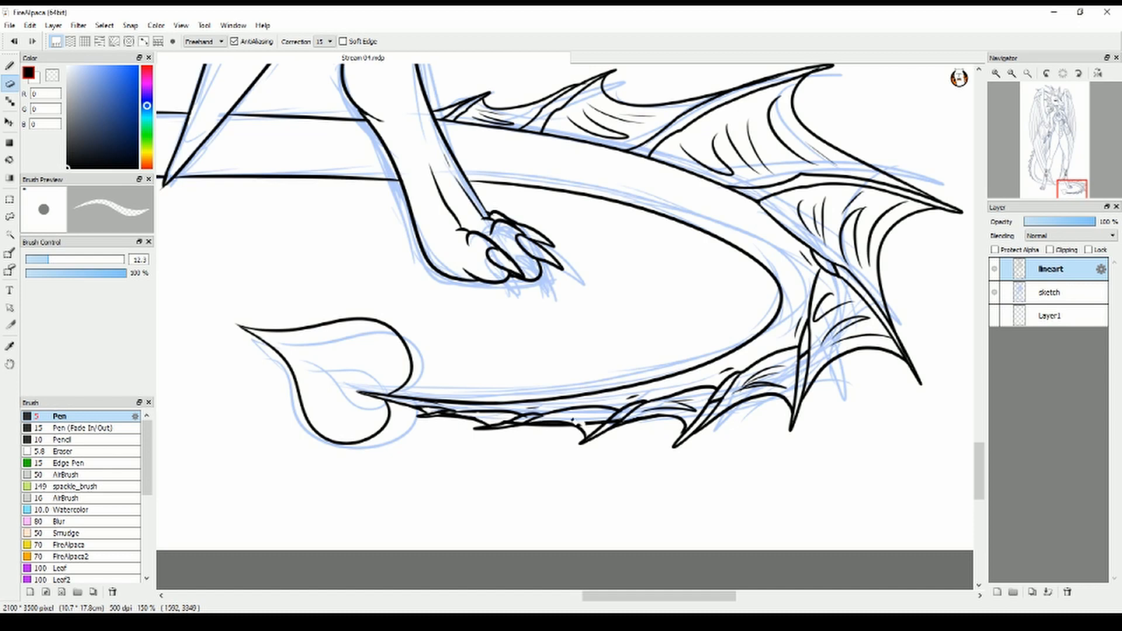
{"action": "key", "text": "b"}
{"action": "left_click_drag", "start_coordinate": [497, 418], "coordinate": [477, 415]}
{"action": "left_click_drag", "start_coordinate": [584, 423], "coordinate": [552, 417]}
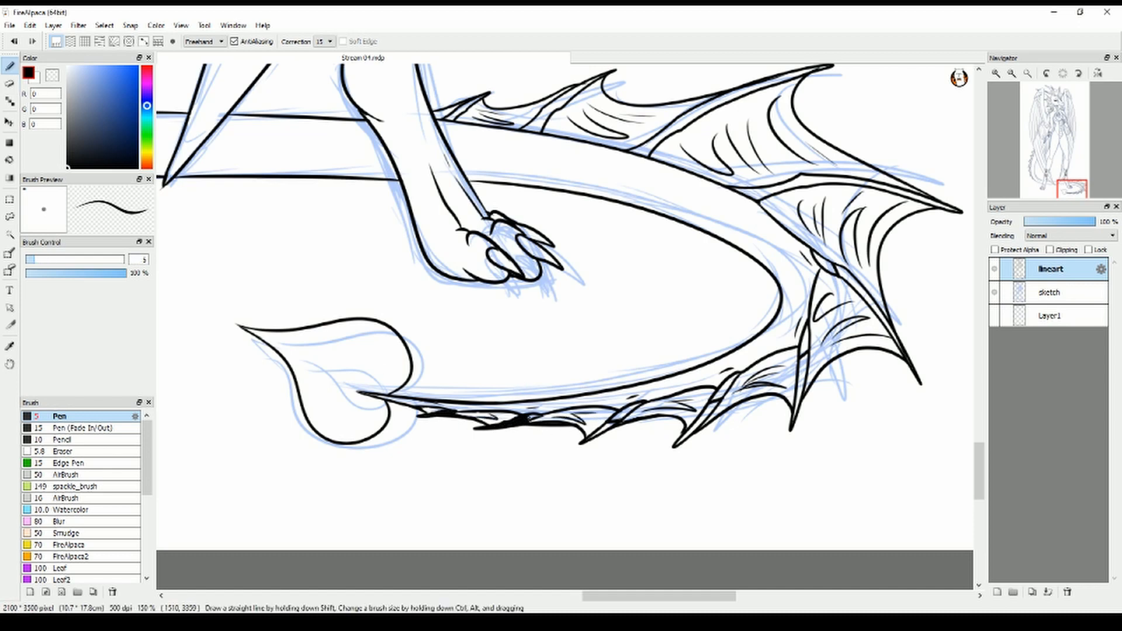
{"action": "left_click_drag", "start_coordinate": [736, 374], "coordinate": [682, 440]}
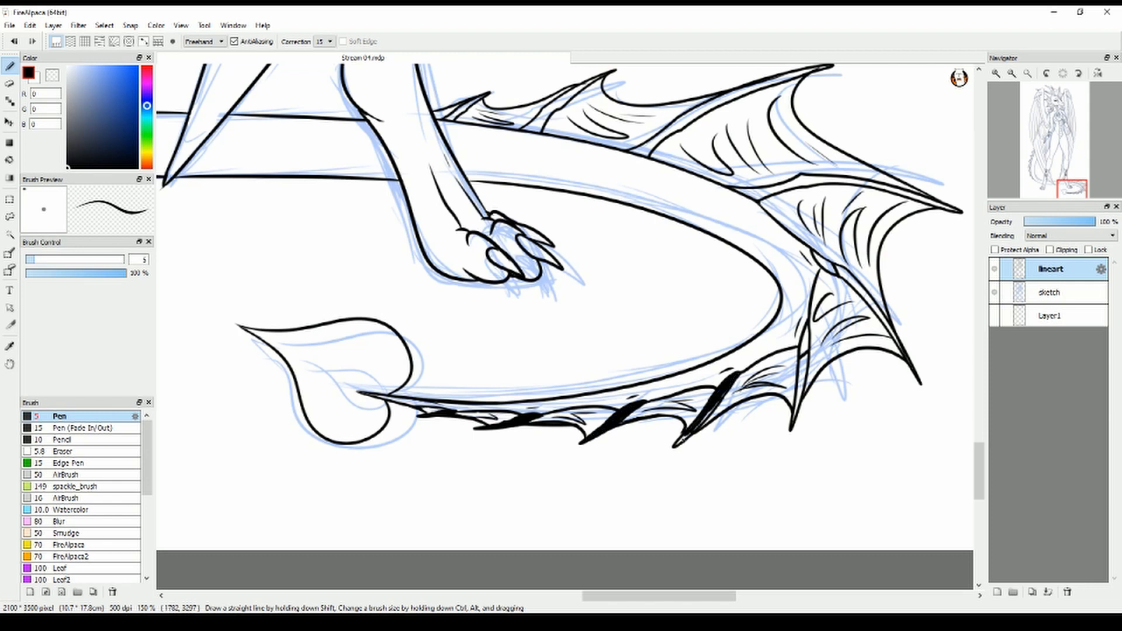
Set the pen size to 6.1 and fill the remaining spines around the bend and far side of the tail loop solid black
{"action": "key", "text": "bracketright"}
{"action": "key", "text": "bracketright"}
{"action": "left_click_drag", "start_coordinate": [807, 331], "coordinate": [797, 410]}
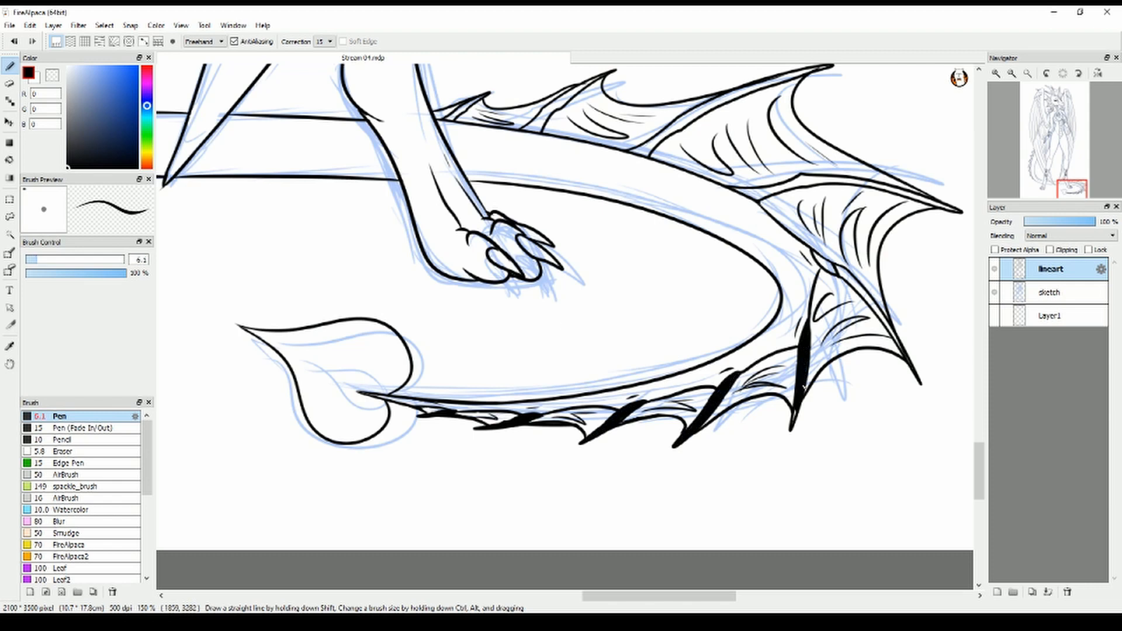
{"action": "left_click_drag", "start_coordinate": [812, 253], "coordinate": [873, 304]}
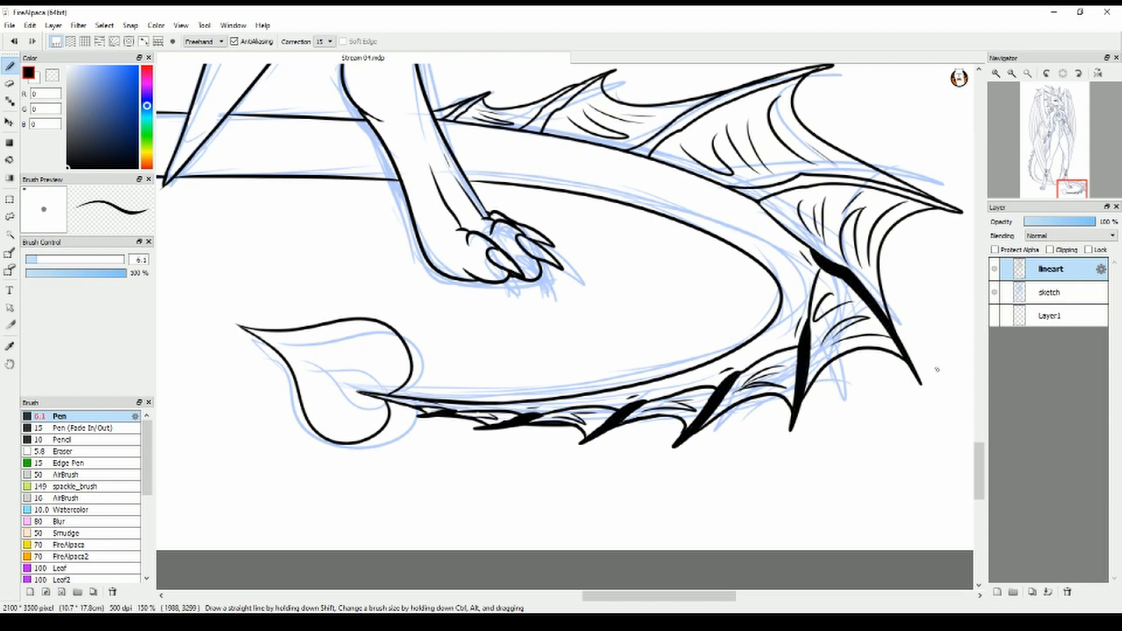
{"action": "scroll", "coordinate": [936, 369], "scroll_direction": "up", "scroll_amount": 4}
{"action": "left_click_drag", "start_coordinate": [752, 413], "coordinate": [907, 433]}
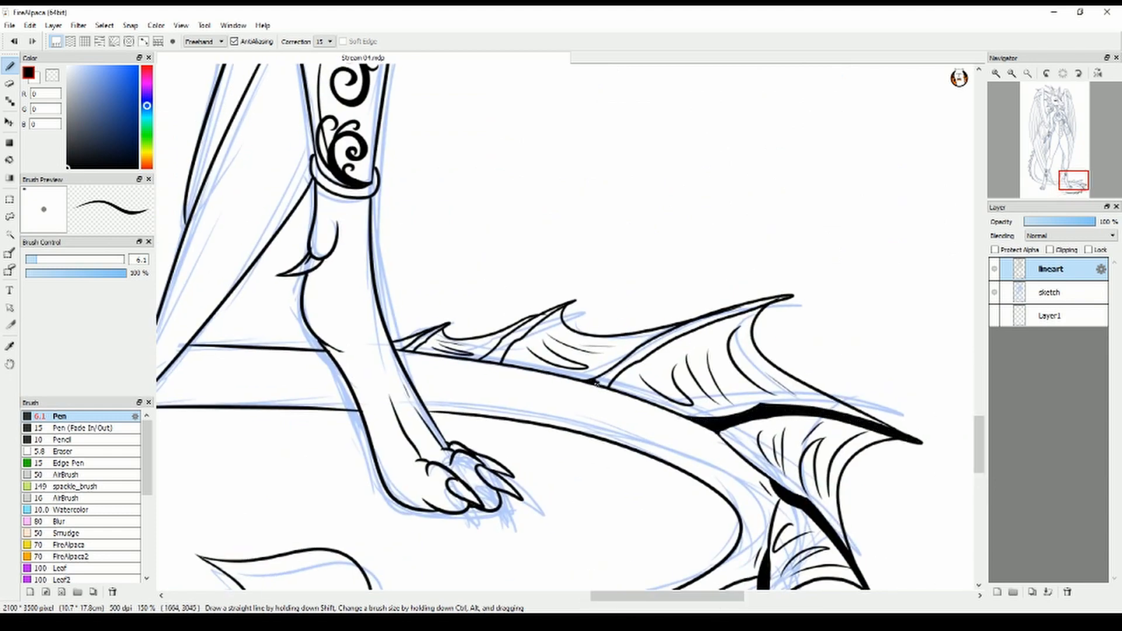
{"action": "mouse_move", "coordinate": [597, 381]}
{"action": "left_mouse_down"}
{"action": "mouse_move", "coordinate": [638, 351]}
{"action": "mouse_move", "coordinate": [791, 297]}
{"action": "left_mouse_up"}
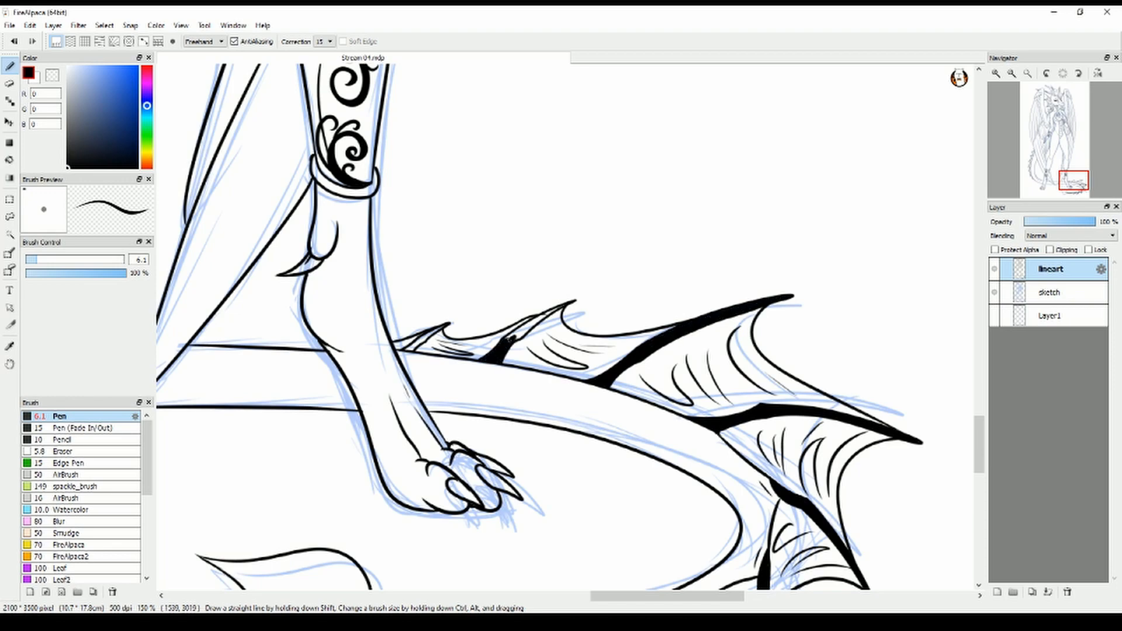
{"action": "left_click_drag", "start_coordinate": [512, 338], "coordinate": [543, 317]}
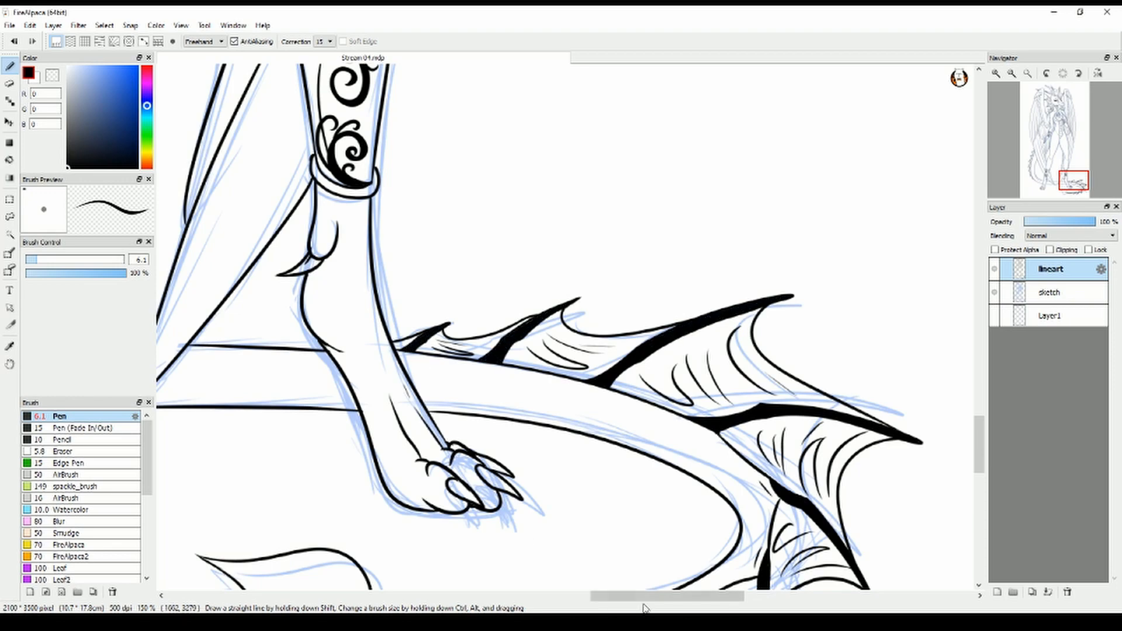
Fill the spines along the lower outer curve of the tail beside the near leg solid black
{"action": "left_click_drag", "start_coordinate": [645, 598], "coordinate": [481, 598]}
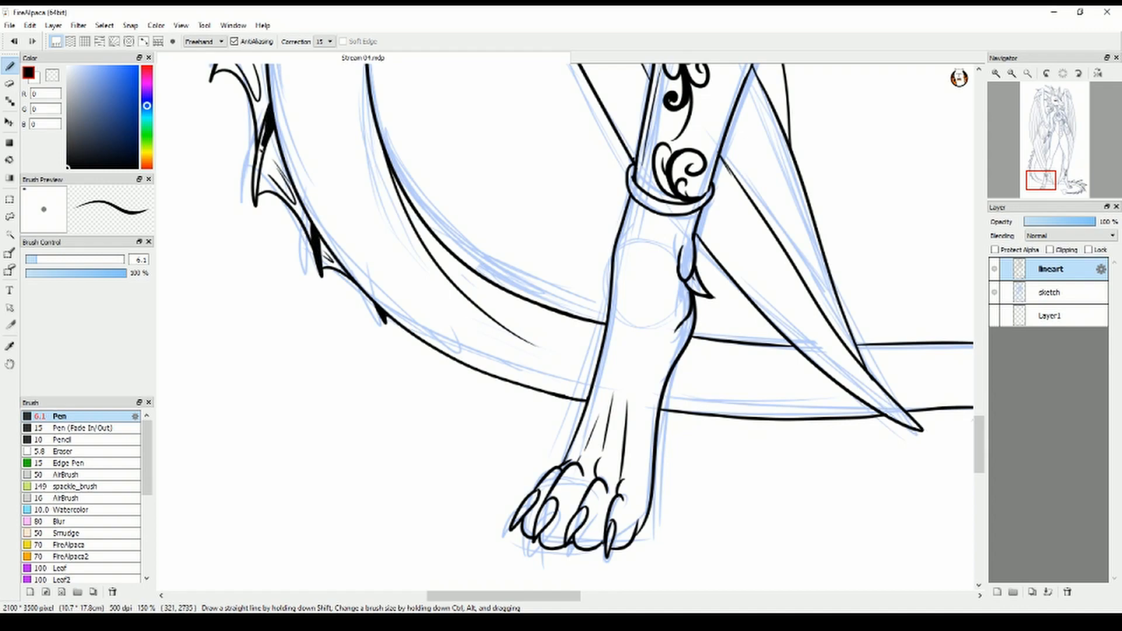
{"action": "left_click_drag", "start_coordinate": [261, 151], "coordinate": [273, 444]}
{"action": "left_click_drag", "start_coordinate": [277, 237], "coordinate": [249, 286]}
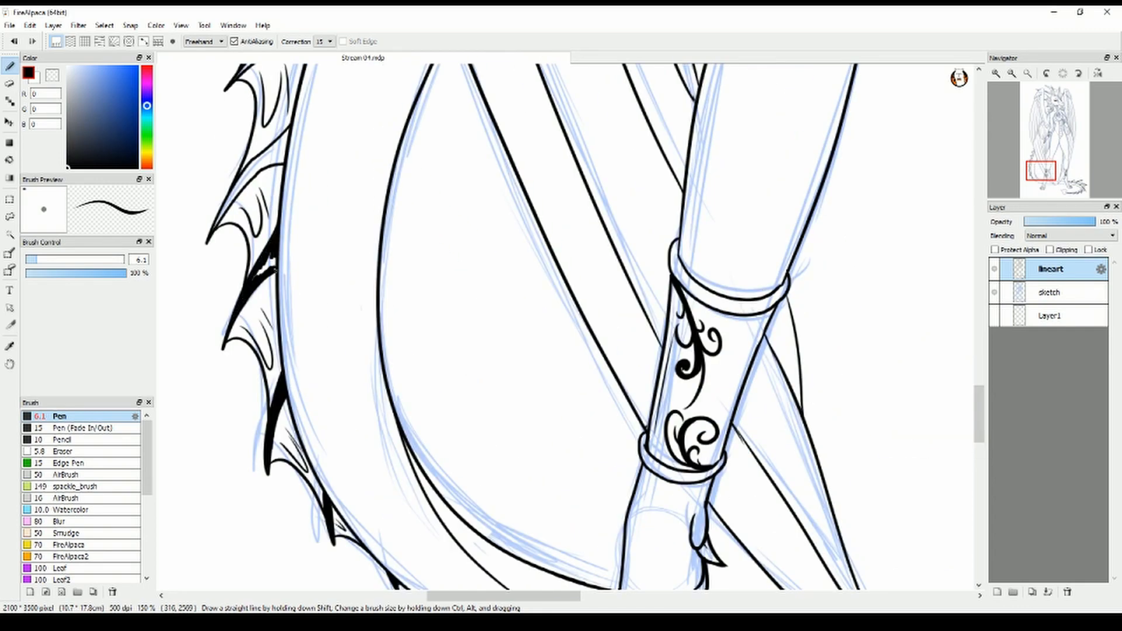
{"action": "left_click_drag", "start_coordinate": [288, 130], "coordinate": [245, 182]}
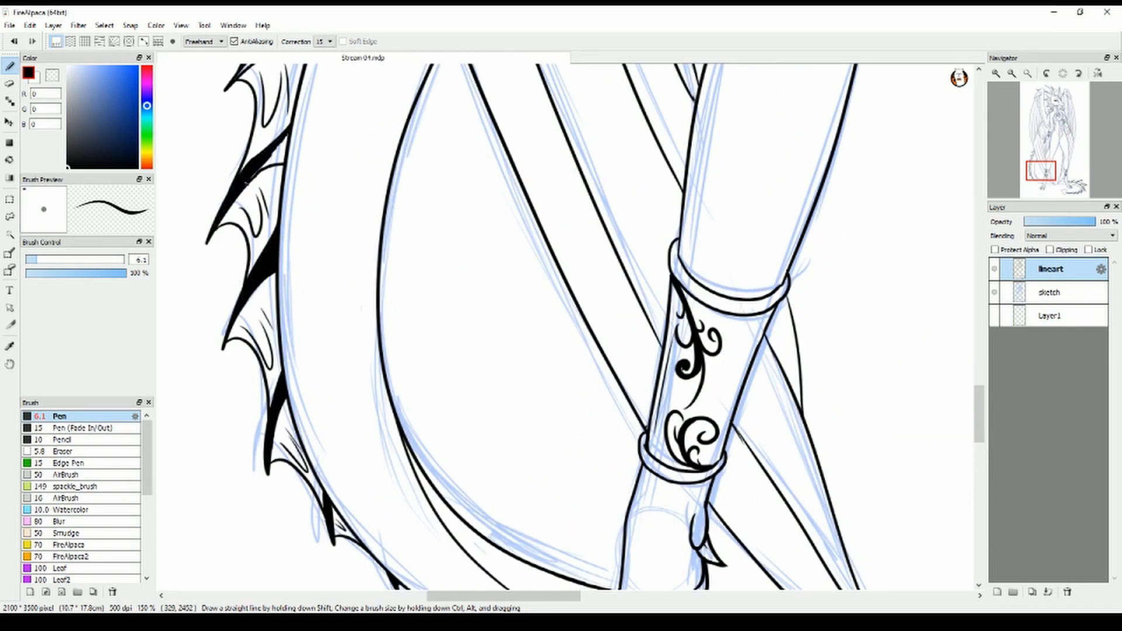
Fill the upper tail spines, up to where the tail disappears behind the wing, solid black
{"action": "scroll", "coordinate": [275, 167], "scroll_direction": "up", "scroll_amount": 5}
{"action": "mouse_move", "coordinate": [320, 302]}
{"action": "left_mouse_down"}
{"action": "mouse_move", "coordinate": [263, 332]}
{"action": "mouse_move", "coordinate": [310, 313]}
{"action": "left_mouse_up"}
{"action": "left_click_drag", "start_coordinate": [266, 217], "coordinate": [336, 209]}
{"action": "scroll", "coordinate": [309, 233], "scroll_direction": "up", "scroll_amount": 3}
{"action": "mouse_move", "coordinate": [307, 255]}
{"action": "left_mouse_down"}
{"action": "mouse_move", "coordinate": [367, 257]}
{"action": "mouse_move", "coordinate": [397, 276]}
{"action": "left_mouse_up"}
{"action": "left_click_drag", "start_coordinate": [346, 186], "coordinate": [369, 196]}
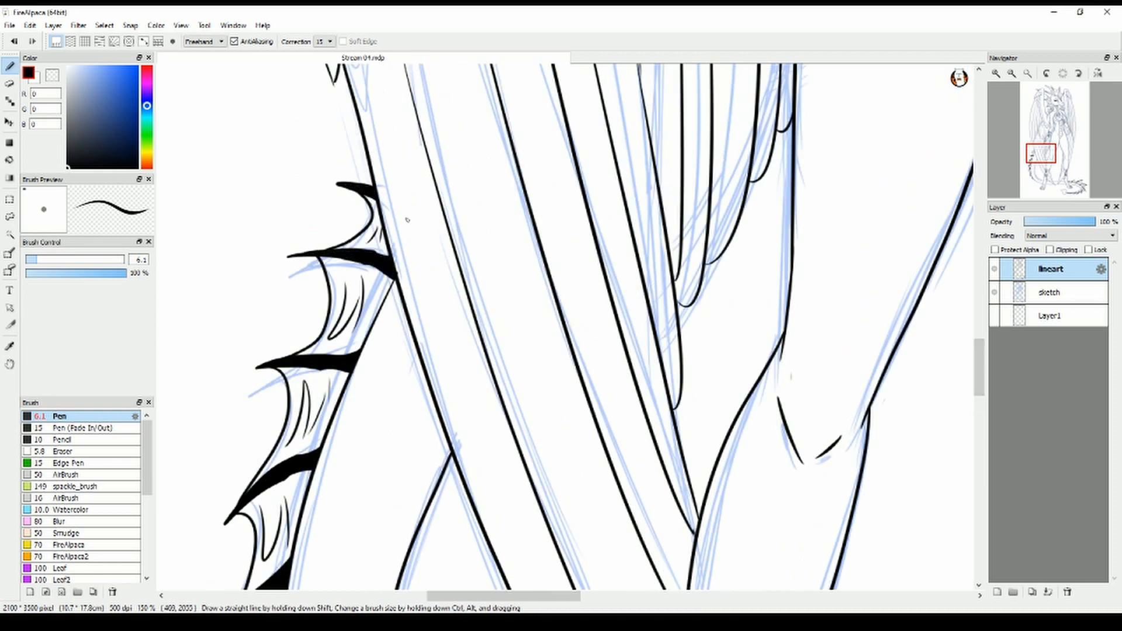
Fill the two lower spines of the cheek frill behind the jaw solid black
{"action": "scroll", "coordinate": [407, 219], "scroll_direction": "up", "scroll_amount": 15}
{"action": "mouse_move", "coordinate": [798, 389]}
{"action": "left_mouse_down"}
{"action": "mouse_move", "coordinate": [823, 352]}
{"action": "mouse_move", "coordinate": [854, 345]}
{"action": "mouse_move", "coordinate": [879, 317]}
{"action": "left_mouse_up"}
{"action": "mouse_move", "coordinate": [690, 336]}
{"action": "left_mouse_down"}
{"action": "mouse_move", "coordinate": [773, 280]}
{"action": "mouse_move", "coordinate": [782, 260]}
{"action": "left_mouse_up"}
{"action": "mouse_move", "coordinate": [748, 295]}
{"action": "left_mouse_down"}
{"action": "mouse_move", "coordinate": [794, 279]}
{"action": "mouse_move", "coordinate": [770, 273]}
{"action": "left_mouse_up"}
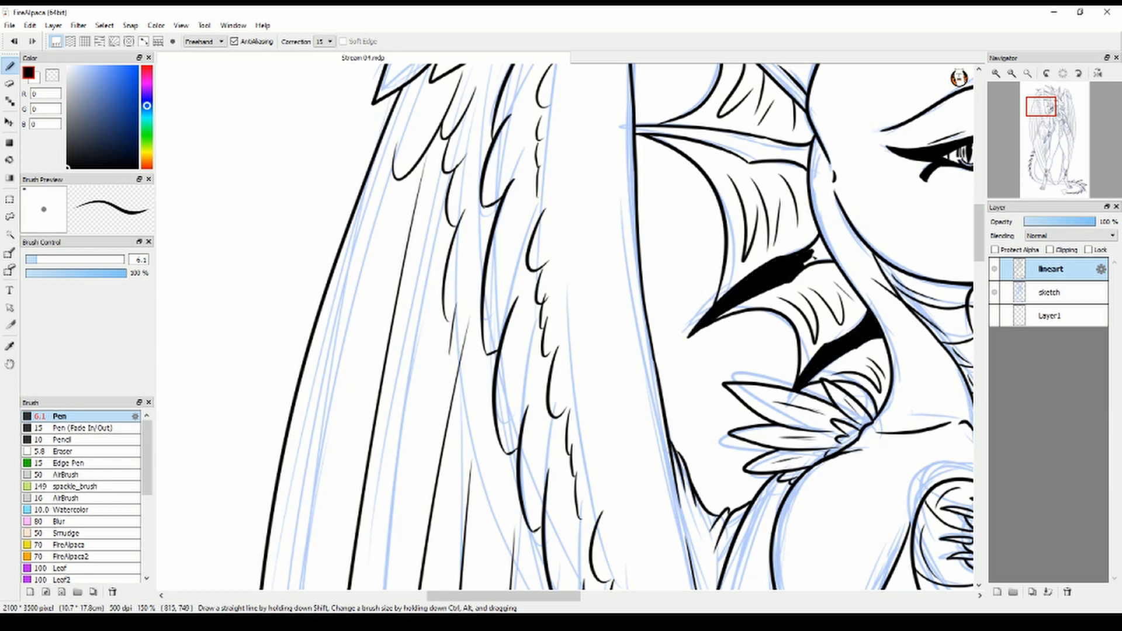
{"action": "left_click_drag", "start_coordinate": [820, 247], "coordinate": [823, 242]}
{"action": "mouse_move", "coordinate": [818, 252]}
{"action": "left_mouse_down"}
{"action": "mouse_move", "coordinate": [818, 499]}
{"action": "mouse_move", "coordinate": [598, 538]}
{"action": "left_mouse_up"}
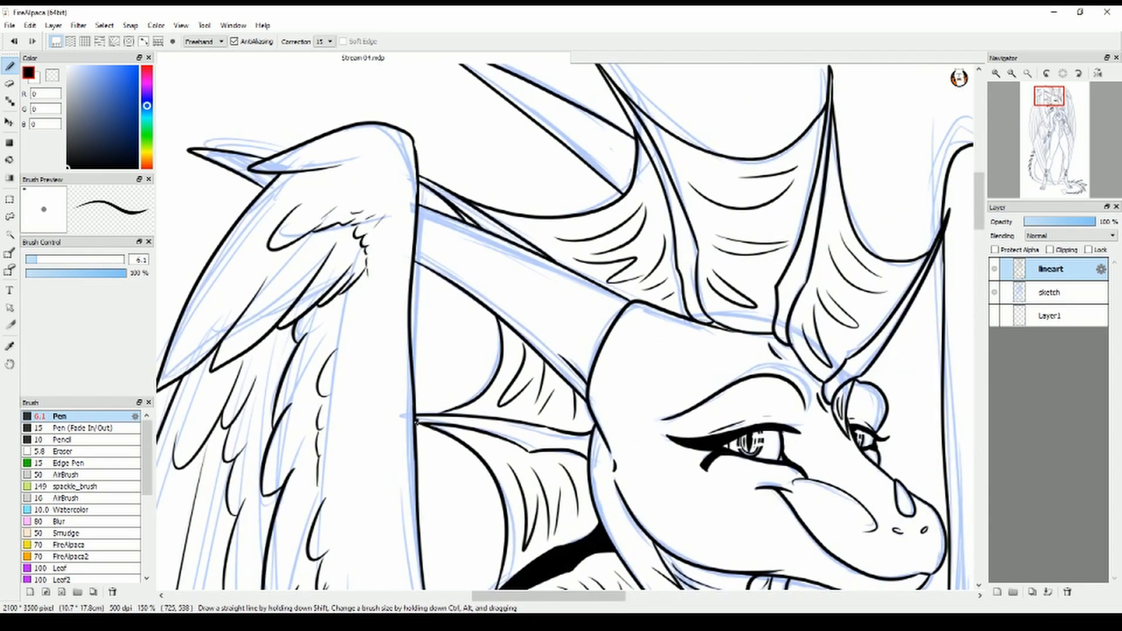
Enlarge the pen to 8.1 and fill the uppermost spine of the cheek frill solid black
{"action": "left_click_drag", "start_coordinate": [416, 418], "coordinate": [445, 422]}
{"action": "left_click_drag", "start_coordinate": [417, 418], "coordinate": [558, 433]}
{"action": "left_click", "coordinate": [40, 261]}
{"action": "mouse_move", "coordinate": [482, 431]}
{"action": "left_mouse_down"}
{"action": "mouse_move", "coordinate": [549, 451]}
{"action": "mouse_move", "coordinate": [574, 437]}
{"action": "mouse_move", "coordinate": [568, 510]}
{"action": "left_mouse_up"}
Fill all the spines of the head crest solid black, from the rearmost one to the one above the far eye
{"action": "left_click_drag", "start_coordinate": [402, 244], "coordinate": [497, 304]}
{"action": "mouse_move", "coordinate": [581, 128]}
{"action": "left_mouse_down"}
{"action": "mouse_move", "coordinate": [672, 306]}
{"action": "mouse_move", "coordinate": [666, 345]}
{"action": "mouse_move", "coordinate": [688, 386]}
{"action": "mouse_move", "coordinate": [679, 299]}
{"action": "mouse_move", "coordinate": [649, 222]}
{"action": "left_mouse_up"}
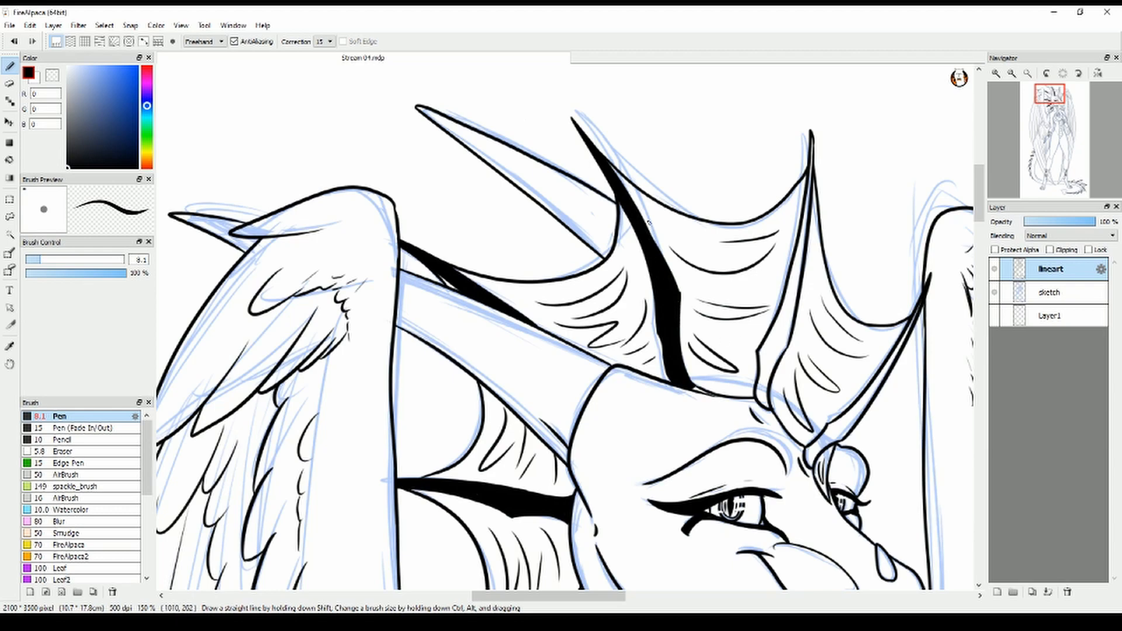
{"action": "mouse_move", "coordinate": [761, 404]}
{"action": "left_mouse_down"}
{"action": "mouse_move", "coordinate": [759, 371]}
{"action": "mouse_move", "coordinate": [798, 279]}
{"action": "left_mouse_up"}
{"action": "left_click_drag", "start_coordinate": [812, 146], "coordinate": [812, 138]}
{"action": "left_click_drag", "start_coordinate": [810, 327], "coordinate": [600, 333]}
{"action": "mouse_move", "coordinate": [596, 453]}
{"action": "left_mouse_down"}
{"action": "mouse_move", "coordinate": [599, 468]}
{"action": "mouse_move", "coordinate": [620, 431]}
{"action": "mouse_move", "coordinate": [667, 399]}
{"action": "mouse_move", "coordinate": [706, 317]}
{"action": "left_mouse_up"}
{"action": "scroll", "coordinate": [590, 492], "scroll_direction": "down", "scroll_amount": 2}
{"action": "left_click_drag", "start_coordinate": [590, 492], "coordinate": [602, 196]}
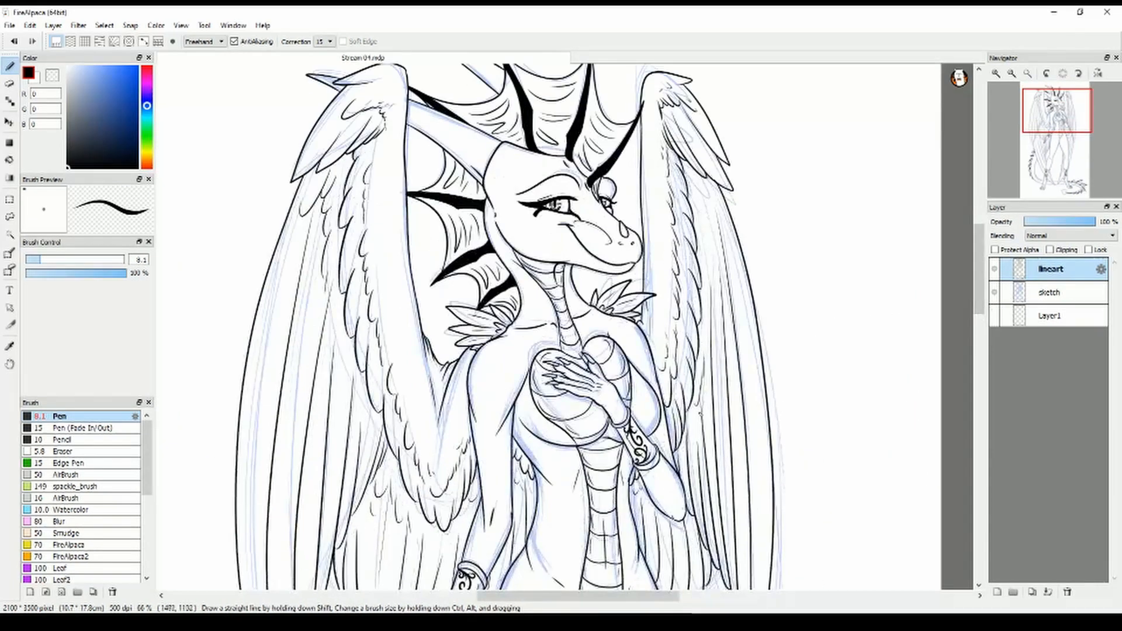
Set the pen size to 5 and the drawing colour to dark teal blue, RGB 18, 89, 133
{"action": "scroll", "coordinate": [585, 456], "scroll_direction": "up", "scroll_amount": 2}
{"action": "left_click_drag", "start_coordinate": [584, 456], "coordinate": [629, 602]}
{"action": "left_click_drag", "start_coordinate": [567, 233], "coordinate": [636, 558]}
{"action": "left_click_drag", "start_coordinate": [35, 262], "coordinate": [31, 262]}
{"action": "double_click", "coordinate": [140, 259]}
{"action": "type", "text": "5"}
{"action": "left_click_drag", "start_coordinate": [147, 106], "coordinate": [146, 111]}
{"action": "left_click", "coordinate": [128, 115]}
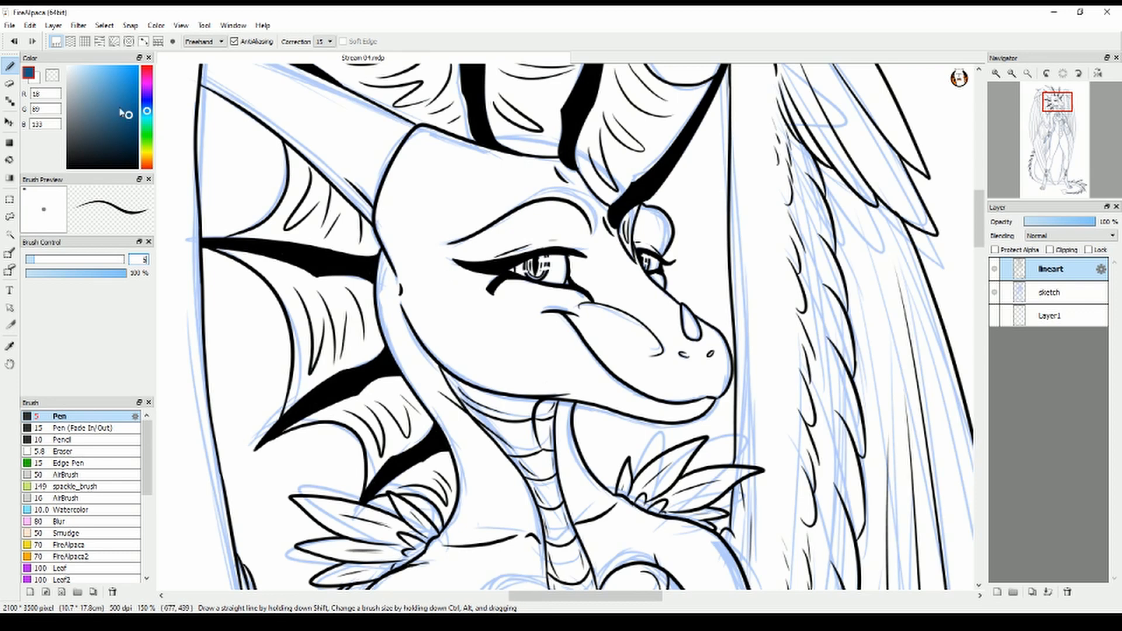
Add a new layer directly above the sketch layer, with clipping off
{"action": "left_click", "coordinate": [1051, 292]}
{"action": "left_click", "coordinate": [997, 592]}
{"action": "left_click", "coordinate": [1050, 250]}
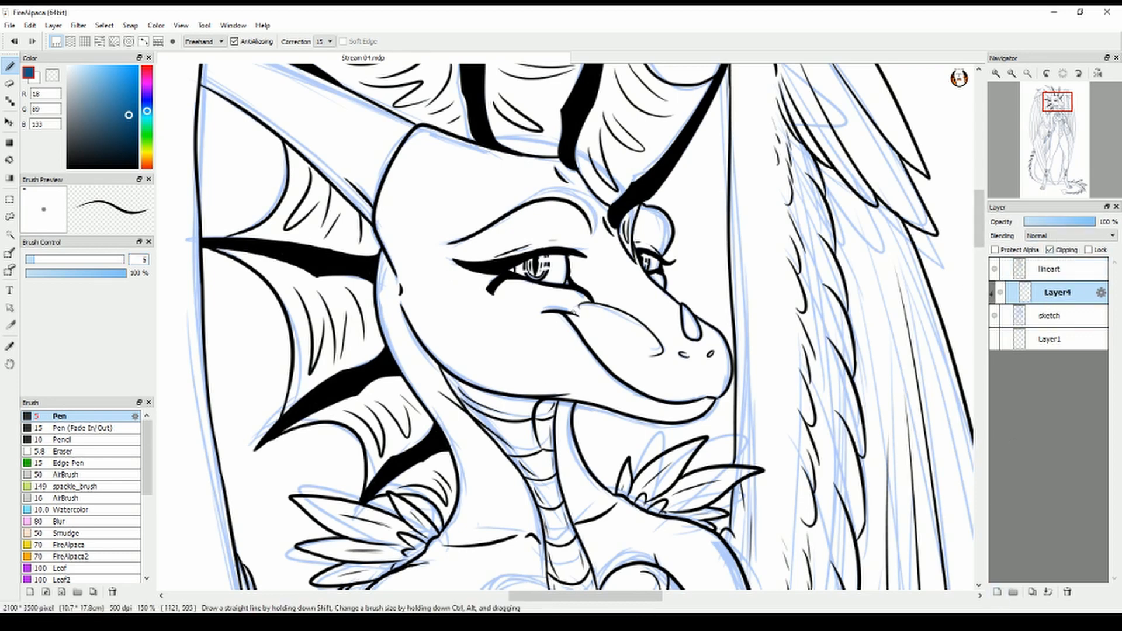
{"action": "left_click", "coordinate": [1049, 250]}
Draw blue face markings: curling swirls above both eyes, pointed curves beneath them, and small circles on the snout, temple and cheek
{"action": "left_click_drag", "start_coordinate": [589, 319], "coordinate": [565, 288]}
{"action": "left_click_drag", "start_coordinate": [655, 274], "coordinate": [657, 284]}
{"action": "mouse_move", "coordinate": [636, 246]}
{"action": "left_mouse_down"}
{"action": "mouse_move", "coordinate": [670, 227]}
{"action": "mouse_move", "coordinate": [660, 232]}
{"action": "left_mouse_up"}
{"action": "left_click_drag", "start_coordinate": [656, 243], "coordinate": [652, 252]}
{"action": "left_click_drag", "start_coordinate": [549, 247], "coordinate": [500, 219]}
{"action": "key", "text": "ctrl+z"}
{"action": "mouse_move", "coordinate": [550, 247]}
{"action": "left_mouse_down"}
{"action": "mouse_move", "coordinate": [504, 217]}
{"action": "mouse_move", "coordinate": [524, 226]}
{"action": "left_mouse_up"}
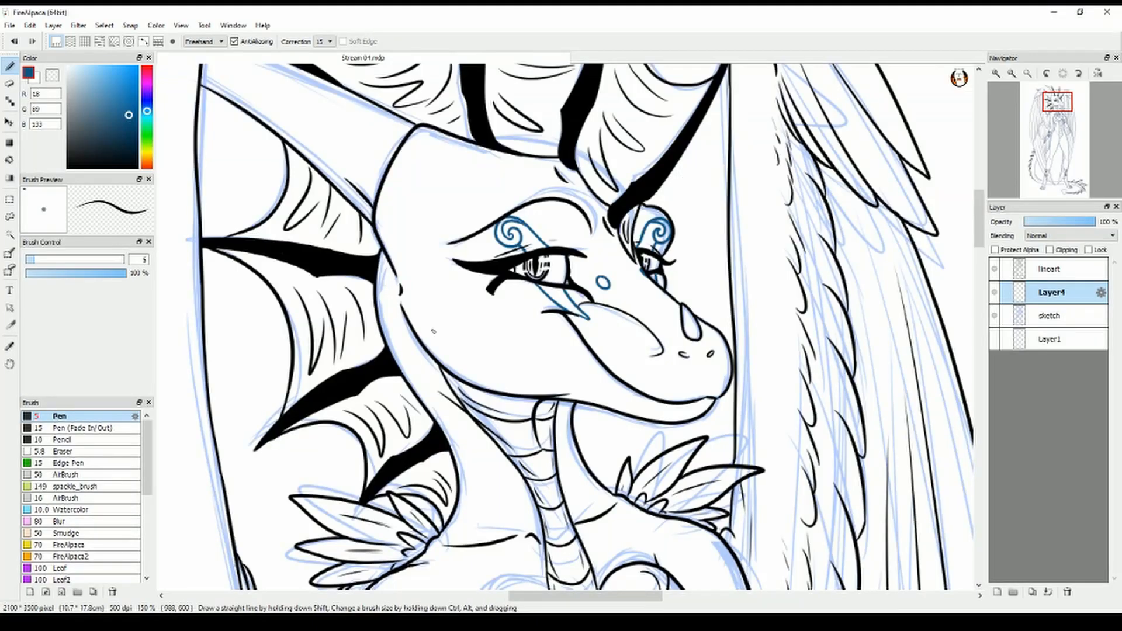
{"action": "left_click_drag", "start_coordinate": [458, 338], "coordinate": [455, 341]}
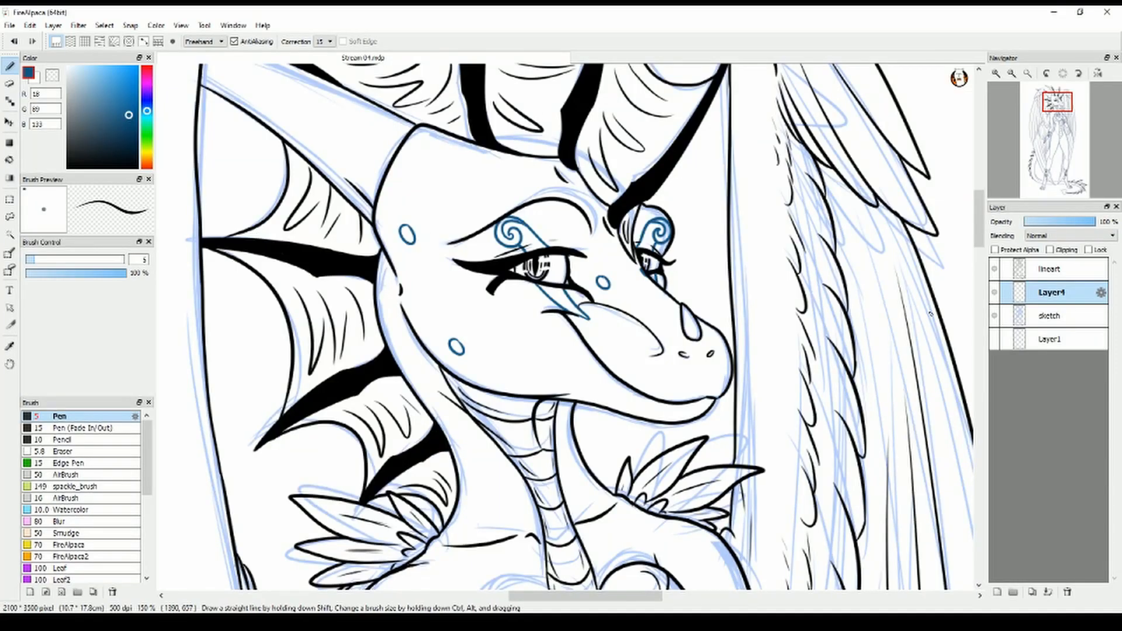
Draw a blue spiral below the jaw and a wavy line down the near side of the neck ending in a swirl, redoing strokes
{"action": "scroll", "coordinate": [444, 292], "scroll_direction": "down", "scroll_amount": 3}
{"action": "left_click_drag", "start_coordinate": [435, 223], "coordinate": [429, 205]}
{"action": "left_click_drag", "start_coordinate": [445, 237], "coordinate": [487, 277]}
{"action": "mouse_move", "coordinate": [482, 274]}
{"action": "left_mouse_down"}
{"action": "mouse_move", "coordinate": [521, 336]}
{"action": "mouse_move", "coordinate": [480, 273]}
{"action": "mouse_move", "coordinate": [535, 383]}
{"action": "mouse_move", "coordinate": [510, 409]}
{"action": "left_mouse_up"}
{"action": "key", "text": "ctrl+z"}
{"action": "key", "text": "ctrl+z"}
{"action": "key", "text": "ctrl+z"}
{"action": "left_click_drag", "start_coordinate": [446, 235], "coordinate": [519, 357]}
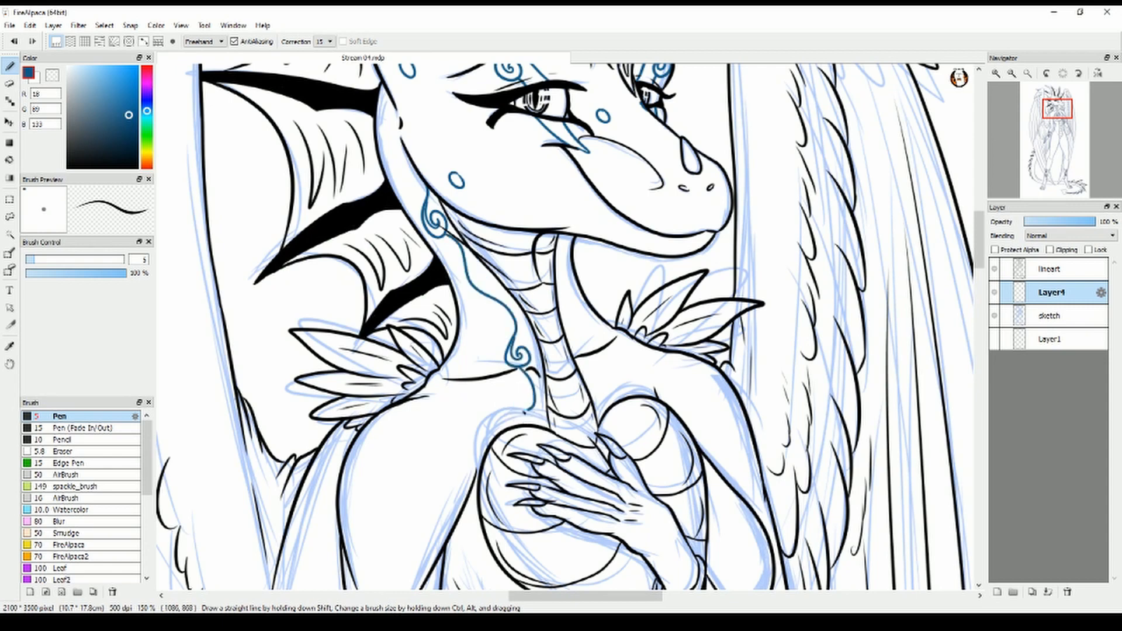
Extend the near-side blue marking over the upper chest and draw a matching curled line down the far side of the neck
{"action": "left_click_drag", "start_coordinate": [525, 413], "coordinate": [464, 475]}
{"action": "key", "text": "ctrl+z"}
{"action": "left_click_drag", "start_coordinate": [520, 368], "coordinate": [476, 470]}
{"action": "mouse_move", "coordinate": [568, 256]}
{"action": "left_mouse_down"}
{"action": "mouse_move", "coordinate": [582, 339]}
{"action": "mouse_move", "coordinate": [668, 402]}
{"action": "left_mouse_up"}
{"action": "key", "text": "ctrl+z"}
{"action": "mouse_move", "coordinate": [584, 350]}
{"action": "left_mouse_down"}
{"action": "mouse_move", "coordinate": [605, 390]}
{"action": "mouse_move", "coordinate": [655, 398]}
{"action": "left_mouse_up"}
{"action": "key", "text": "ctrl+z"}
{"action": "mouse_move", "coordinate": [585, 351]}
{"action": "left_mouse_down"}
{"action": "mouse_move", "coordinate": [627, 397]}
{"action": "mouse_move", "coordinate": [655, 397]}
{"action": "left_mouse_up"}
Draw curling blue marking lines along both sides of the chest and down both edges of the belly plates to the hips
{"action": "scroll", "coordinate": [655, 397], "scroll_direction": "down", "scroll_amount": 4}
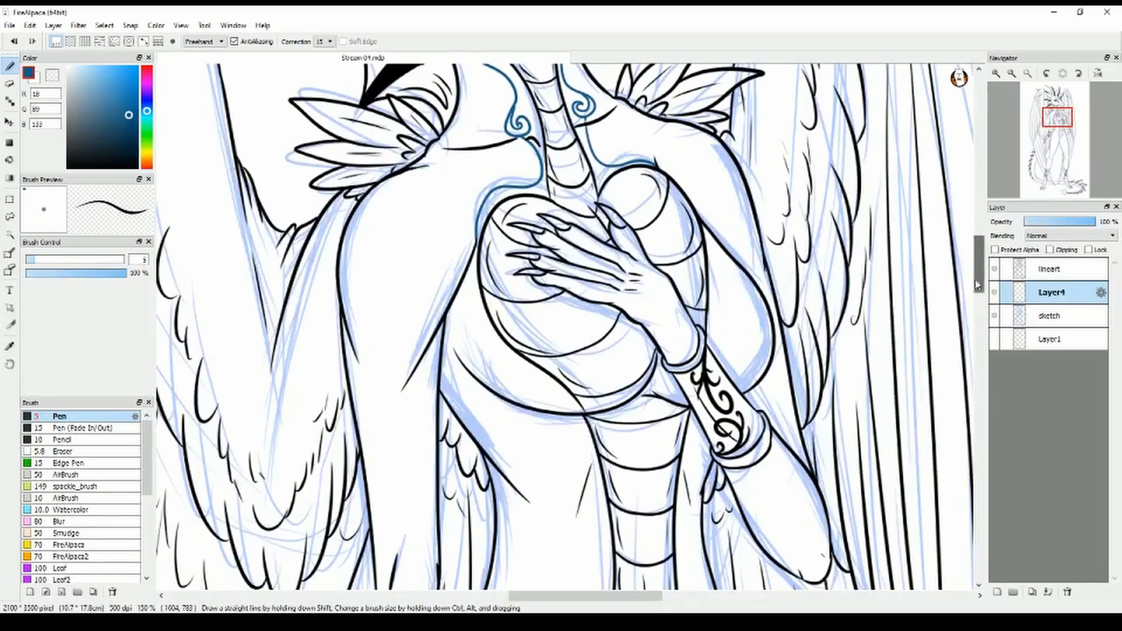
{"action": "left_click_drag", "start_coordinate": [714, 240], "coordinate": [729, 344]}
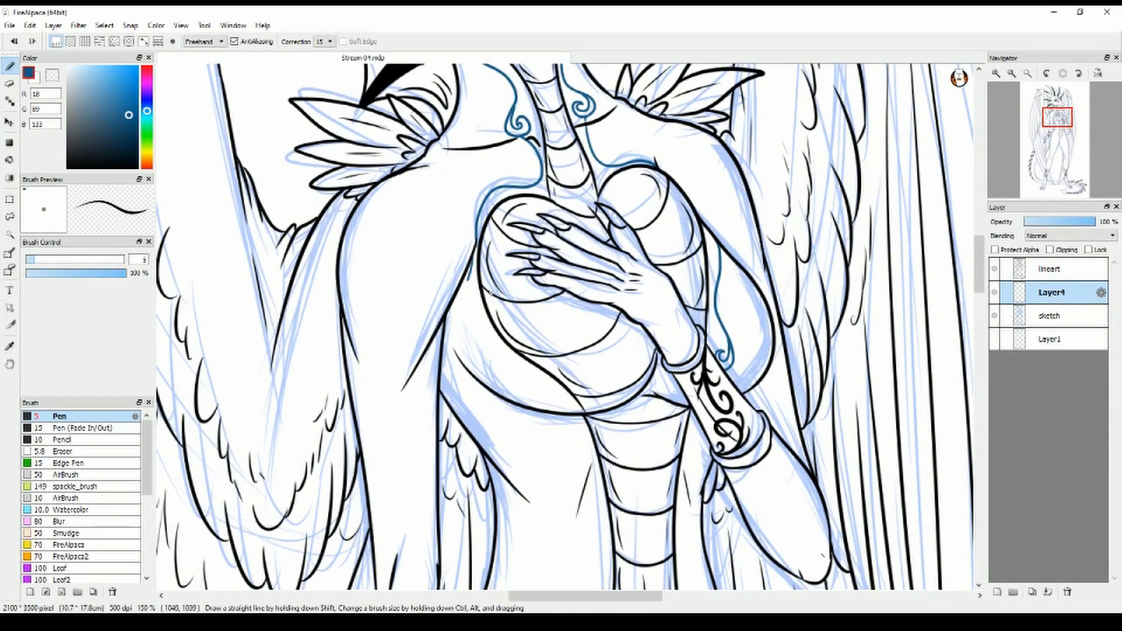
{"action": "mouse_move", "coordinate": [485, 322]}
{"action": "left_mouse_down"}
{"action": "mouse_move", "coordinate": [535, 384]}
{"action": "mouse_move", "coordinate": [558, 409]}
{"action": "left_mouse_up"}
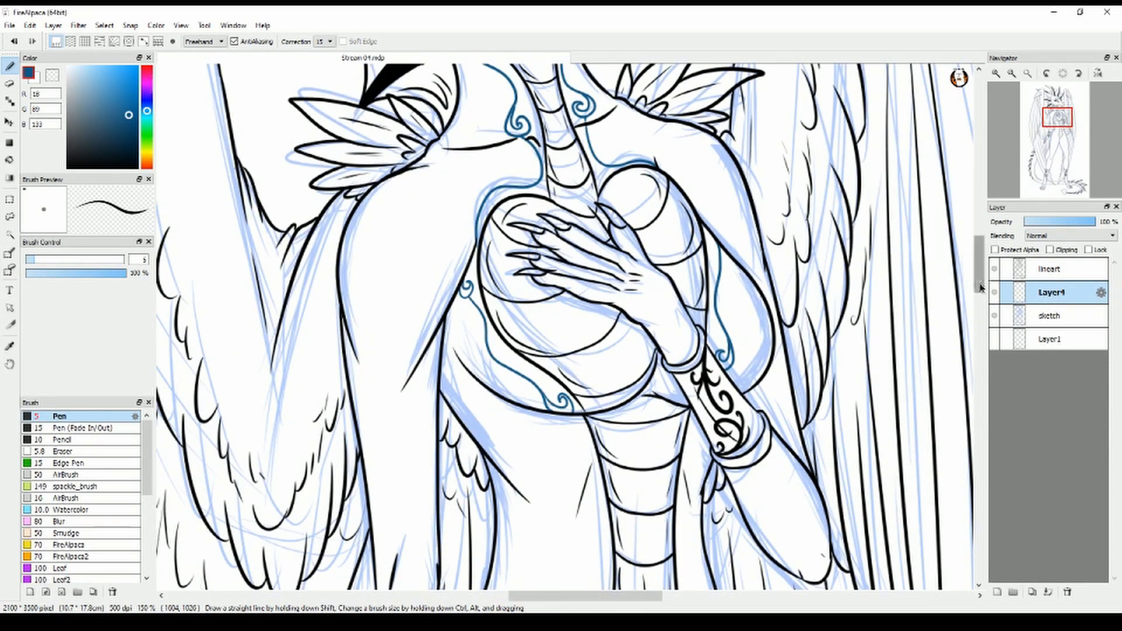
{"action": "scroll", "coordinate": [558, 408], "scroll_direction": "down", "scroll_amount": 5}
{"action": "mouse_move", "coordinate": [562, 140]}
{"action": "left_mouse_down"}
{"action": "mouse_move", "coordinate": [589, 367]}
{"action": "mouse_move", "coordinate": [576, 483]}
{"action": "left_mouse_up"}
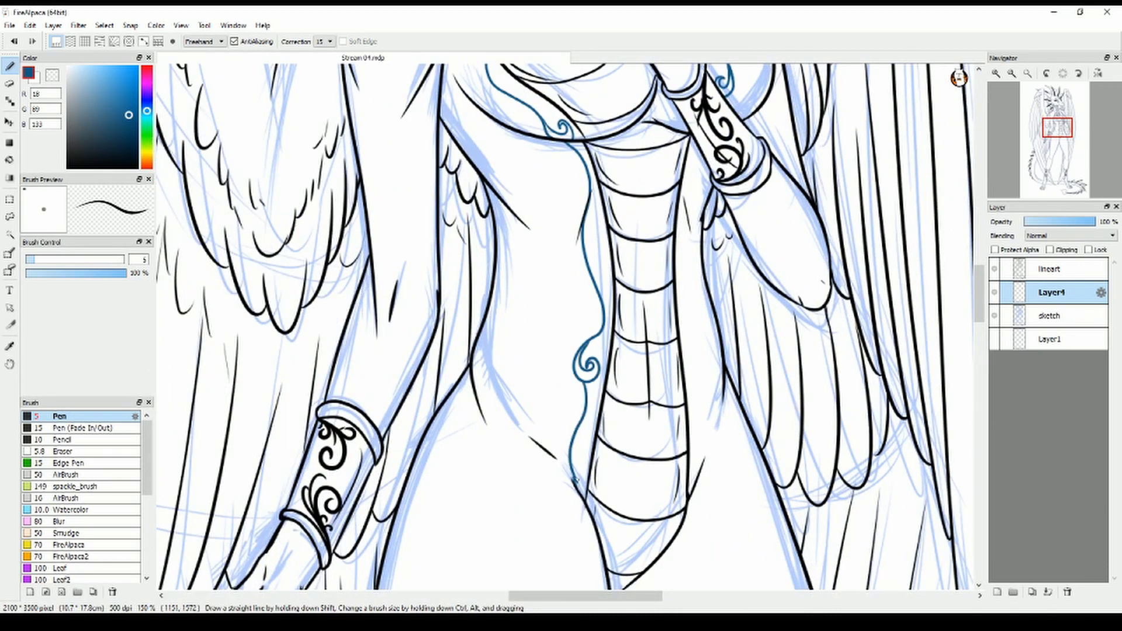
{"action": "mouse_move", "coordinate": [694, 157]}
{"action": "left_mouse_down"}
{"action": "mouse_move", "coordinate": [703, 377]}
{"action": "mouse_move", "coordinate": [698, 368]}
{"action": "left_mouse_up"}
{"action": "left_click_drag", "start_coordinate": [700, 389], "coordinate": [700, 491]}
{"action": "left_click_drag", "start_coordinate": [695, 561], "coordinate": [689, 82]}
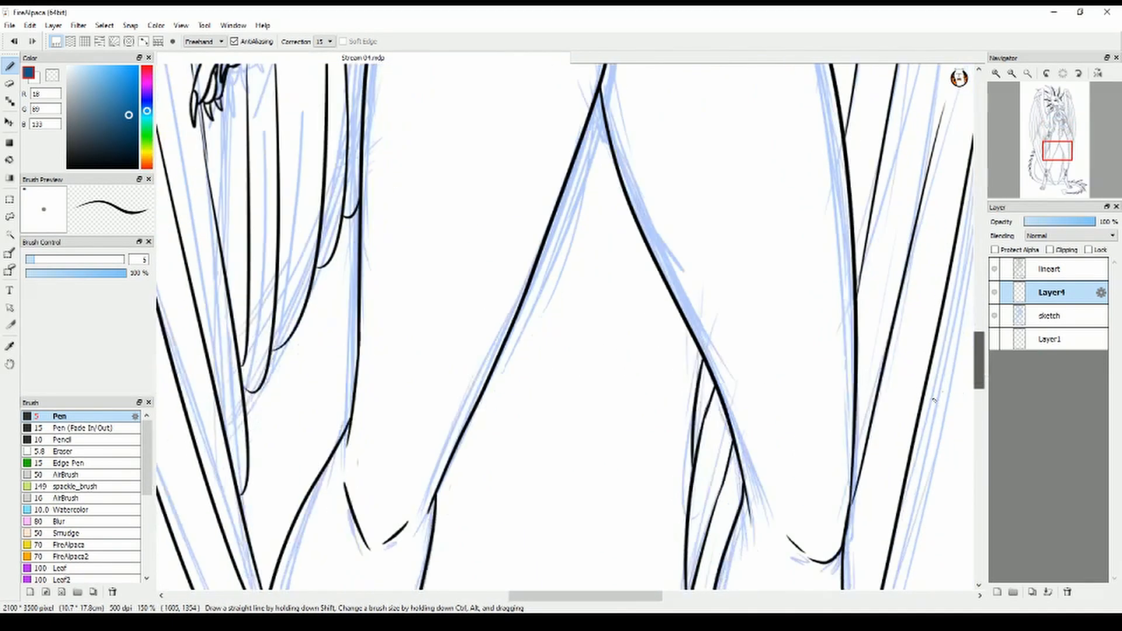
Merge the black lineart layer down into the blue markings layer and name the merged layer lineart
{"action": "mouse_move", "coordinate": [233, 526]}
{"action": "left_mouse_down"}
{"action": "mouse_move", "coordinate": [584, 162]}
{"action": "mouse_move", "coordinate": [505, 320]}
{"action": "left_mouse_up"}
{"action": "scroll", "coordinate": [506, 321], "scroll_direction": "down", "scroll_amount": 5}
{"action": "left_click_drag", "start_coordinate": [551, 597], "coordinate": [575, 598]}
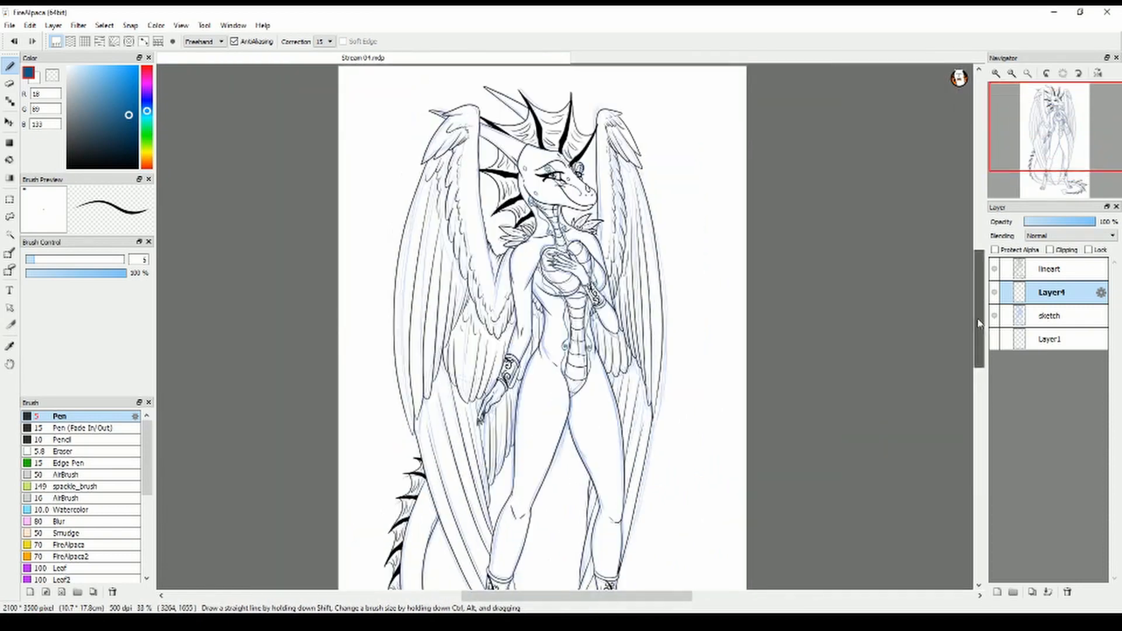
{"action": "left_click_drag", "start_coordinate": [979, 323], "coordinate": [979, 317]}
{"action": "left_click", "coordinate": [1030, 267]}
{"action": "key", "text": "ctrl+e"}
{"action": "double_click", "coordinate": [1029, 267]}
{"action": "type", "text": "lineart"}
{"action": "key", "text": "Return"}
Hide the sketch layer and add a new layer between it and the lineart layer
{"action": "left_click", "coordinate": [67, 67]}
{"action": "left_click", "coordinate": [994, 292]}
{"action": "left_click", "coordinate": [1048, 292]}
{"action": "left_click", "coordinate": [996, 592]}
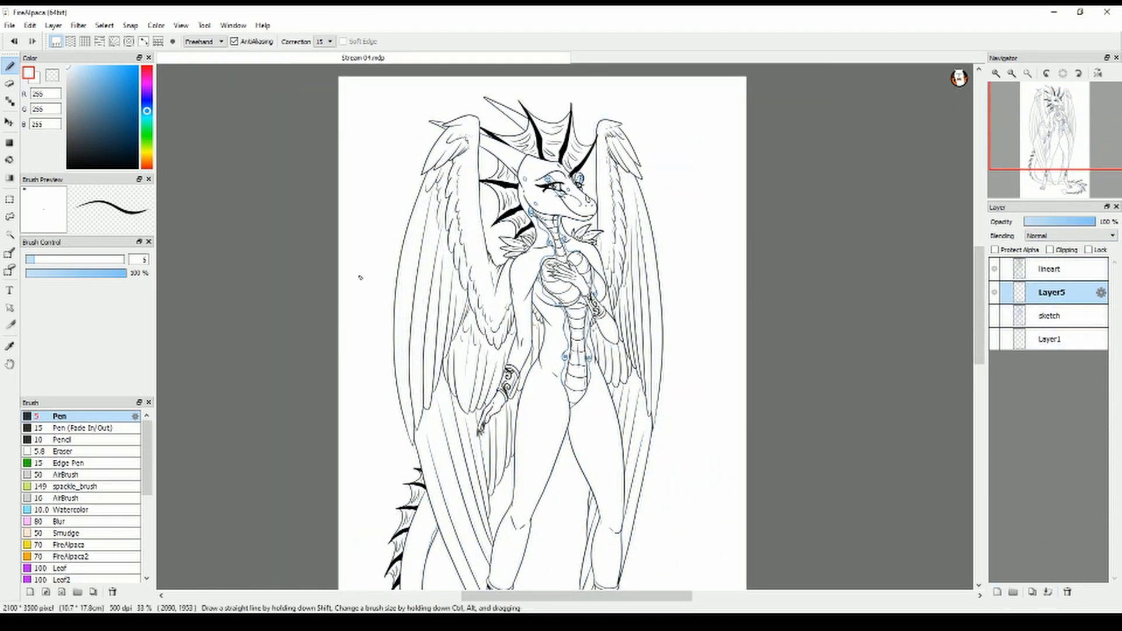
Bucket-fill the entire new layer with dark blue, RGB 21, 46, 120
{"action": "left_click", "coordinate": [9, 160]}
{"action": "left_click", "coordinate": [146, 104]}
{"action": "left_click", "coordinate": [125, 118]}
{"action": "left_click", "coordinate": [373, 164]}
{"action": "key", "text": "ctrl+z"}
{"action": "left_click", "coordinate": [10, 160]}
{"action": "left_click", "coordinate": [374, 164]}
{"action": "left_click", "coordinate": [9, 66]}
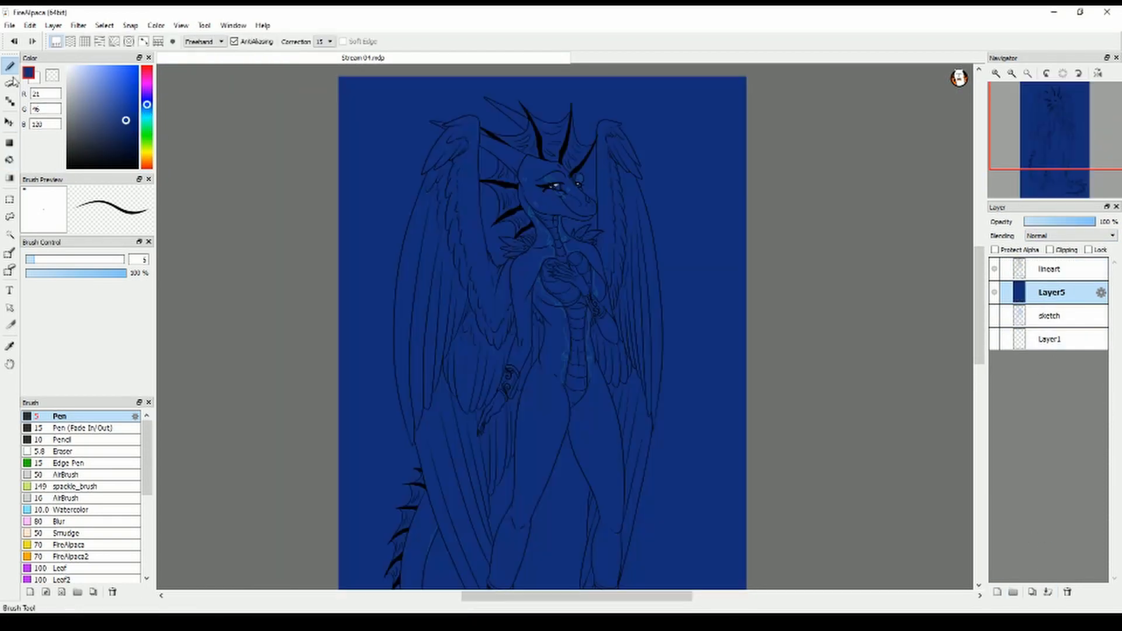
On the lineart layer, draw thin white highlights with a 3.8 px pen at the bases of the three spines behind the cheek
{"action": "left_click", "coordinate": [68, 67]}
{"action": "left_click", "coordinate": [1049, 270]}
{"action": "mouse_move", "coordinate": [979, 285]}
{"action": "left_mouse_down"}
{"action": "mouse_move", "coordinate": [995, 316]}
{"action": "mouse_move", "coordinate": [982, 257]}
{"action": "left_mouse_up"}
{"action": "scroll", "coordinate": [533, 300], "scroll_direction": "up", "scroll_amount": 3}
{"action": "scroll", "coordinate": [736, 323], "scroll_direction": "up", "scroll_amount": 1}
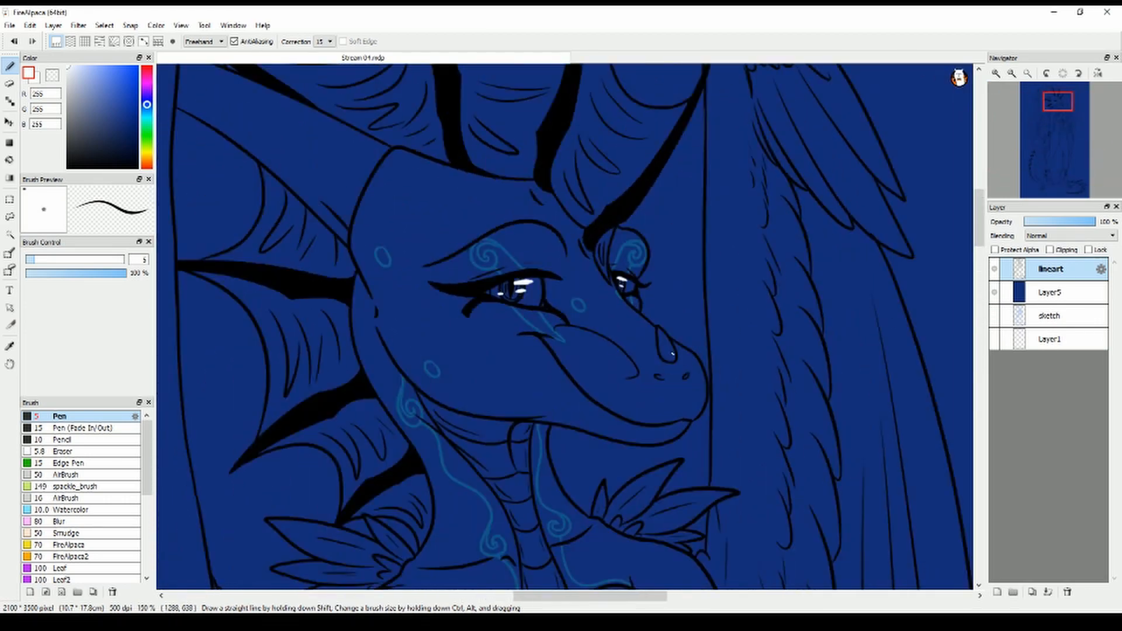
{"action": "left_click", "coordinate": [31, 260]}
{"action": "left_click_drag", "start_coordinate": [312, 289], "coordinate": [349, 297]}
{"action": "left_click_drag", "start_coordinate": [343, 399], "coordinate": [367, 390]}
{"action": "left_click_drag", "start_coordinate": [399, 475], "coordinate": [420, 468]}
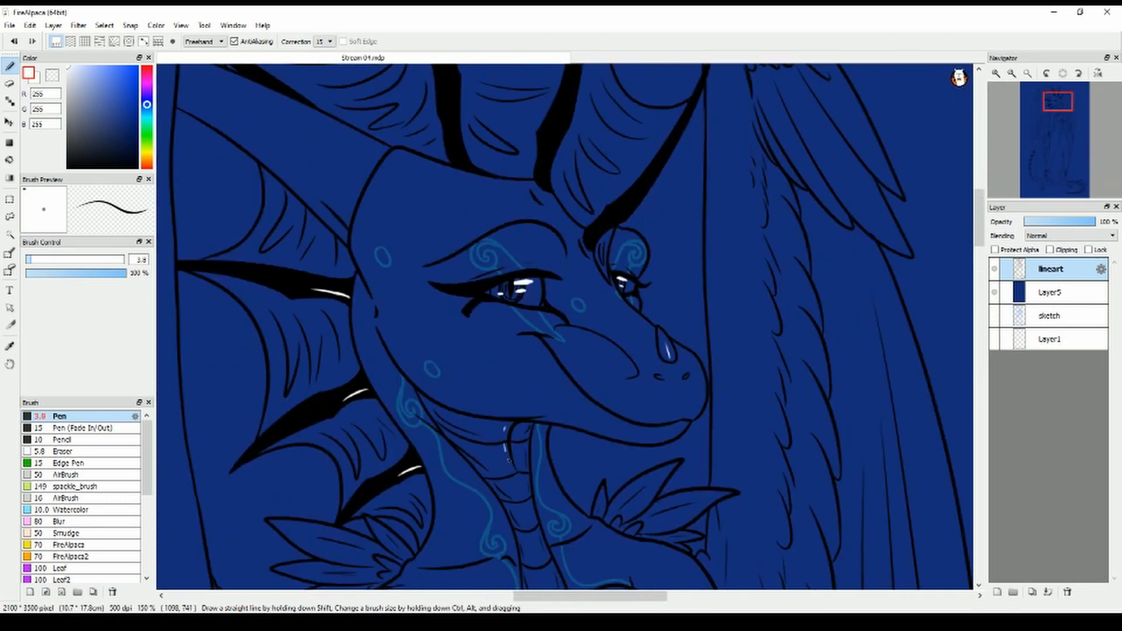
Draw thin white highlights on the throat plates, the nose horn and the bases of the three crest spines
{"action": "left_click_drag", "start_coordinate": [506, 444], "coordinate": [528, 516]}
{"action": "left_click_drag", "start_coordinate": [664, 341], "coordinate": [667, 357]}
{"action": "left_click_drag", "start_coordinate": [587, 240], "coordinate": [600, 219]}
{"action": "left_click_drag", "start_coordinate": [979, 217], "coordinate": [979, 202]}
{"action": "left_click_drag", "start_coordinate": [540, 276], "coordinate": [544, 243]}
{"action": "left_click_drag", "start_coordinate": [457, 259], "coordinate": [451, 226]}
{"action": "left_click_drag", "start_coordinate": [632, 301], "coordinate": [671, 245]}
Extend the white highlights up the crest spines and add long highlight lines along the two swept-back horns
{"action": "left_click_drag", "start_coordinate": [979, 202], "coordinate": [980, 191]}
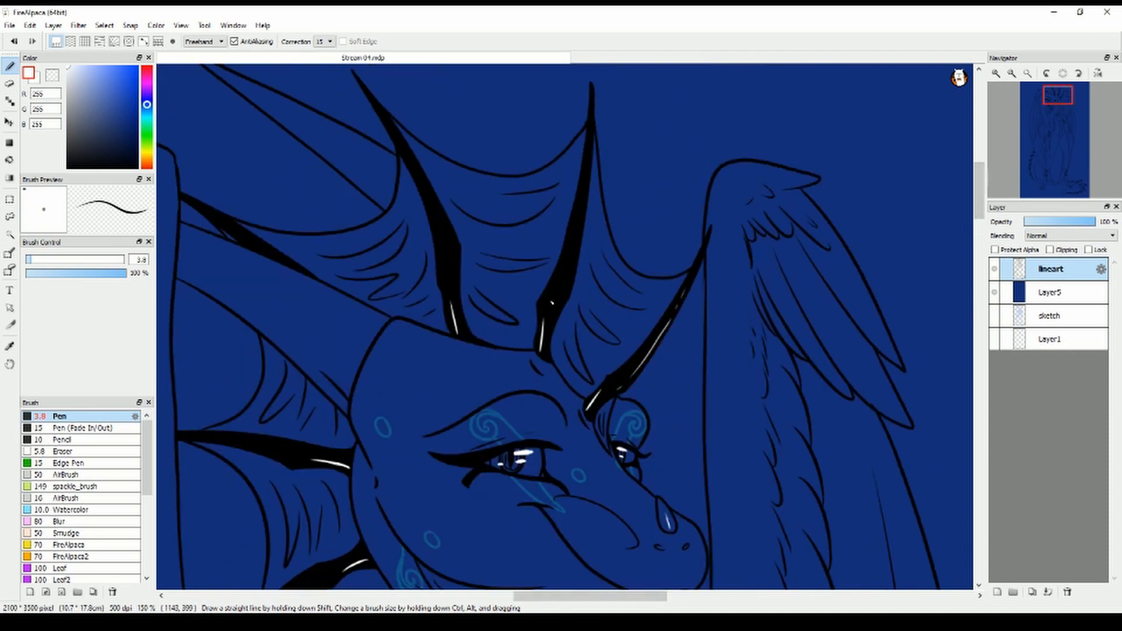
{"action": "left_click_drag", "start_coordinate": [569, 284], "coordinate": [582, 191]}
{"action": "left_click_drag", "start_coordinate": [453, 251], "coordinate": [406, 154]}
{"action": "left_click_drag", "start_coordinate": [399, 137], "coordinate": [382, 109]}
{"action": "left_click_drag", "start_coordinate": [277, 265], "coordinate": [481, 345]}
{"action": "left_click_drag", "start_coordinate": [522, 398], "coordinate": [387, 320]}
{"action": "left_click_drag", "start_coordinate": [209, 258], "coordinate": [185, 253]}
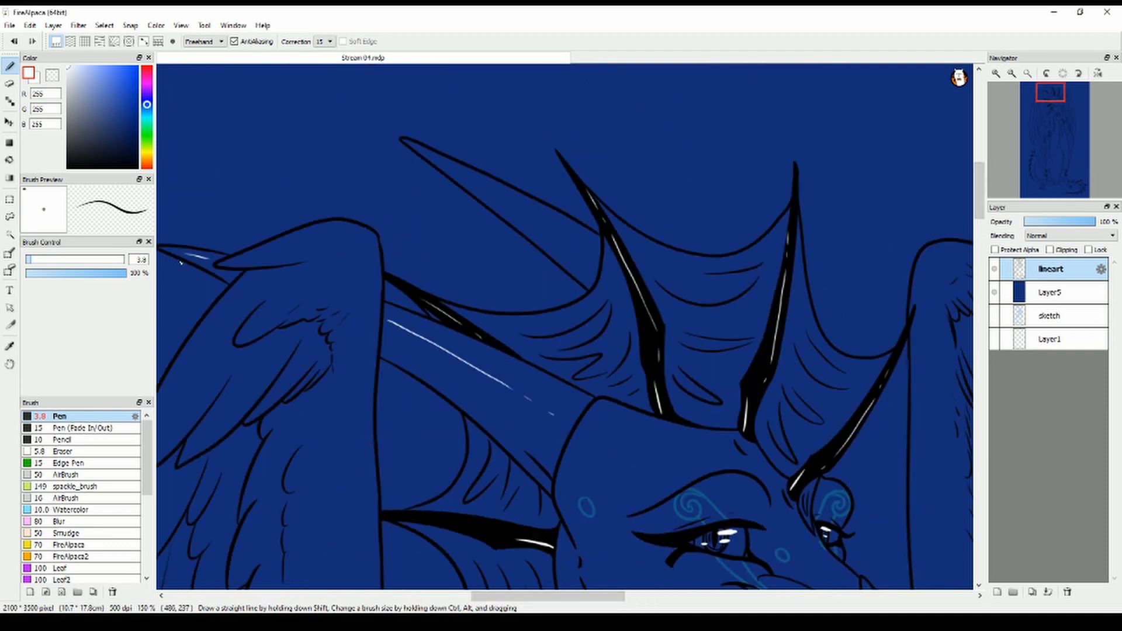
{"action": "left_click_drag", "start_coordinate": [580, 238], "coordinate": [469, 173]}
{"action": "left_click_drag", "start_coordinate": [455, 166], "coordinate": [427, 153]}
Extend the white highlights on the spines behind the cheek towards their tips
{"action": "left_click_drag", "start_coordinate": [980, 208], "coordinate": [980, 250]}
{"action": "left_click_drag", "start_coordinate": [500, 174], "coordinate": [425, 168]}
{"action": "left_click_drag", "start_coordinate": [535, 312], "coordinate": [471, 355]}
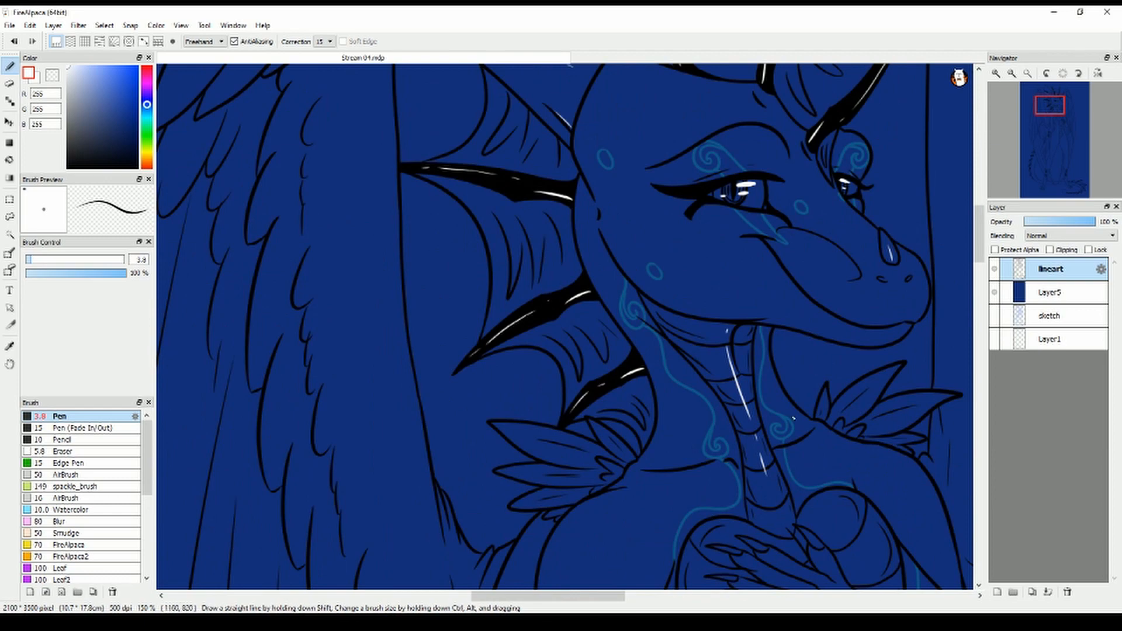
Draw white highlight lines on the chest curves and down the centre of the belly plates
{"action": "scroll", "coordinate": [791, 297], "scroll_direction": "down", "scroll_amount": 5}
{"action": "left_click_drag", "start_coordinate": [839, 407], "coordinate": [843, 446]}
{"action": "scroll", "coordinate": [900, 326], "scroll_direction": "down", "scroll_amount": 2}
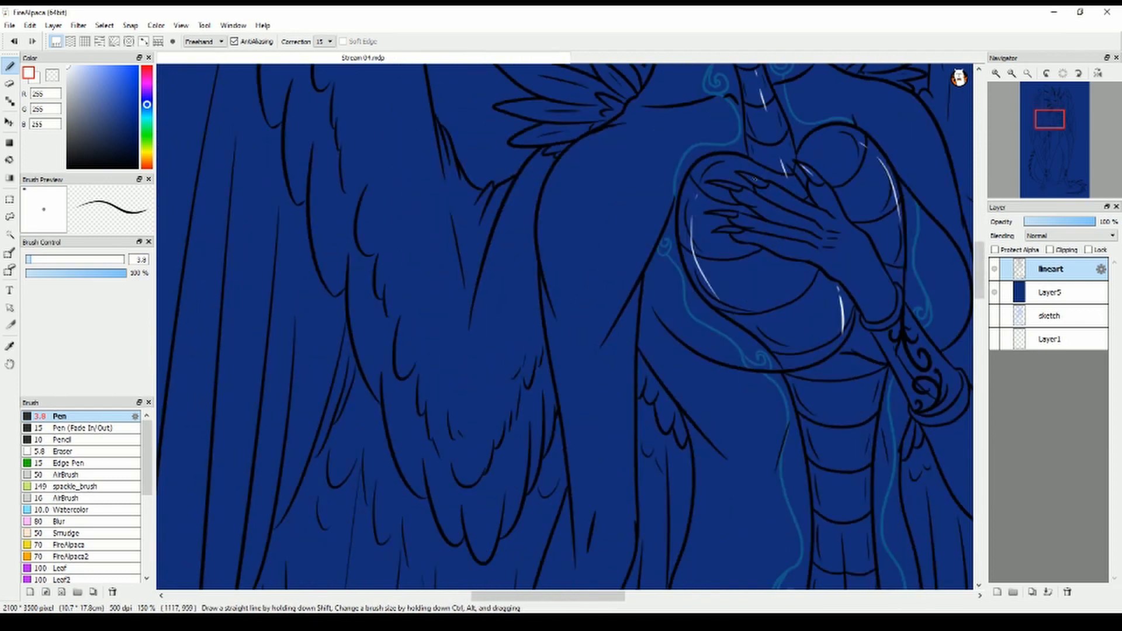
{"action": "left_click_drag", "start_coordinate": [980, 295], "coordinate": [981, 328]}
{"action": "left_click_drag", "start_coordinate": [849, 107], "coordinate": [849, 208]}
{"action": "left_click_drag", "start_coordinate": [848, 268], "coordinate": [847, 370]}
{"action": "left_click_drag", "start_coordinate": [843, 408], "coordinate": [831, 466]}
Draw white highlights on the rims and sides of the bracer on the lowered arm
{"action": "left_click_drag", "start_coordinate": [979, 310], "coordinate": [980, 323]}
{"action": "left_click_drag", "start_coordinate": [525, 222], "coordinate": [569, 246]}
{"action": "left_click_drag", "start_coordinate": [489, 331], "coordinate": [518, 355]}
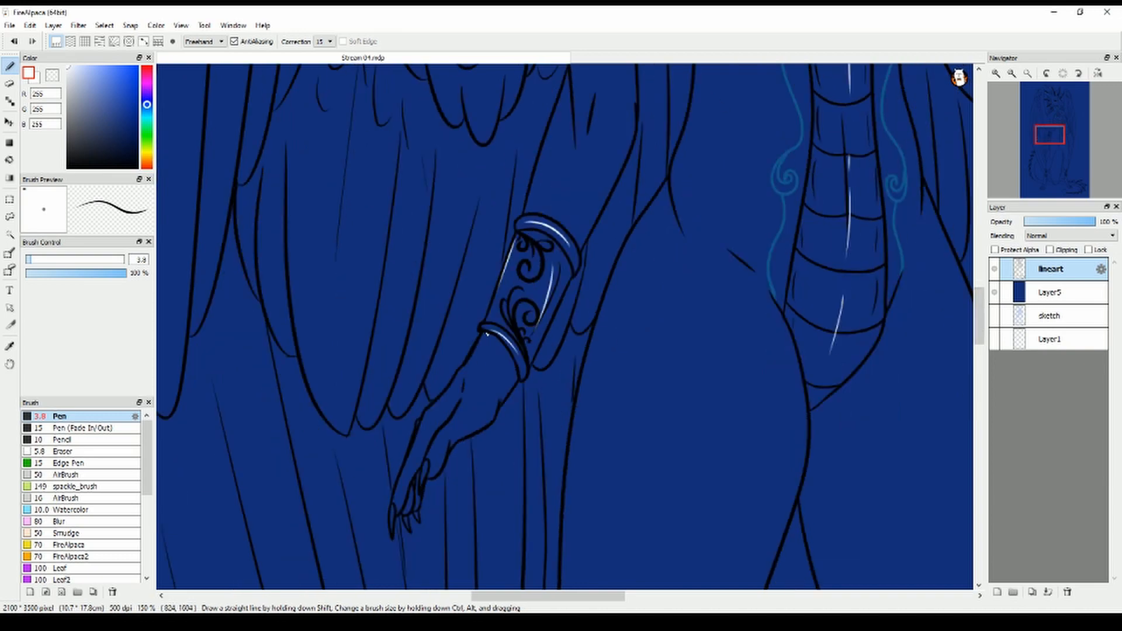
Draw white highlights on the upper black spines where the tail emerges from behind the wing
{"action": "left_click_drag", "start_coordinate": [525, 596], "coordinate": [571, 597]}
{"action": "left_click_drag", "start_coordinate": [980, 329], "coordinate": [979, 375]}
{"action": "left_click_drag", "start_coordinate": [628, 597], "coordinate": [477, 598]}
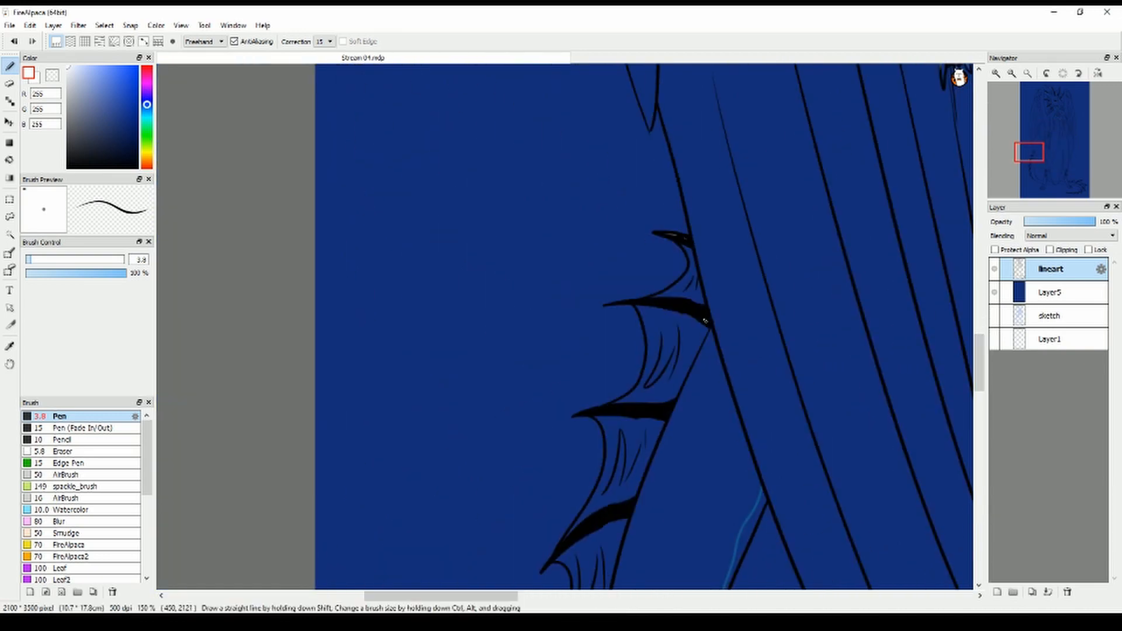
{"action": "left_click_drag", "start_coordinate": [979, 346], "coordinate": [980, 368]}
{"action": "left_click_drag", "start_coordinate": [642, 219], "coordinate": [616, 221]}
{"action": "left_click_drag", "start_coordinate": [646, 322], "coordinate": [625, 330]}
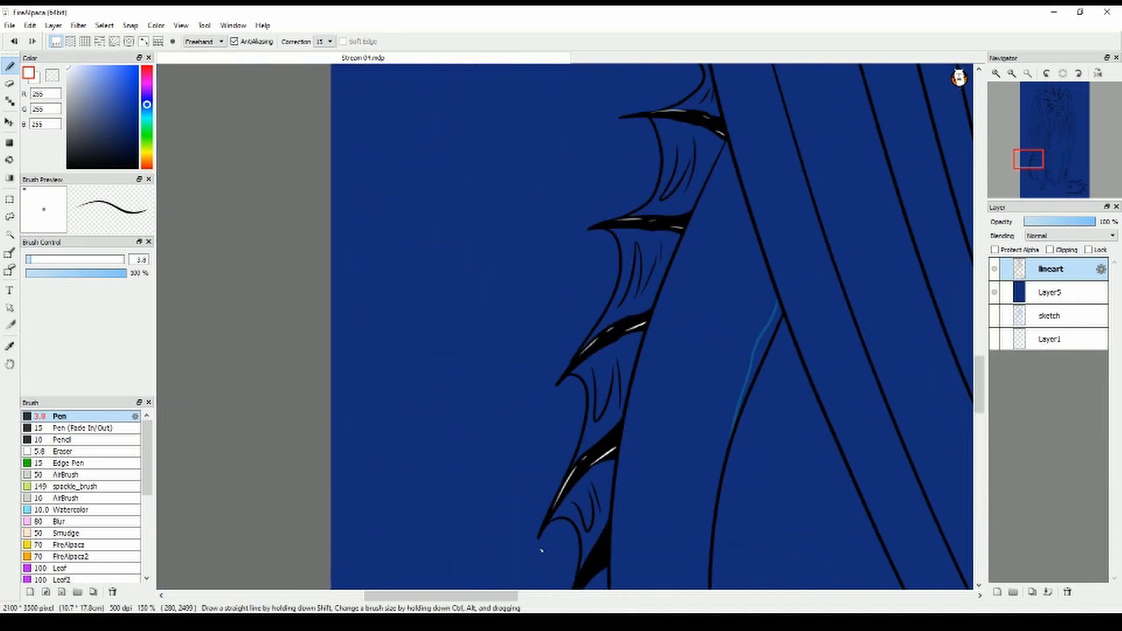
Undo the last highlight stroke and highlight the remaining spines down the tail's outer curve in white
{"action": "left_click_drag", "start_coordinate": [980, 378], "coordinate": [980, 402]}
{"action": "key", "text": "ctrl+z"}
{"action": "left_click_drag", "start_coordinate": [579, 382], "coordinate": [568, 411]}
{"action": "left_click_drag", "start_coordinate": [614, 492], "coordinate": [610, 509]}
{"action": "left_click_drag", "start_coordinate": [606, 511], "coordinate": [600, 543]}
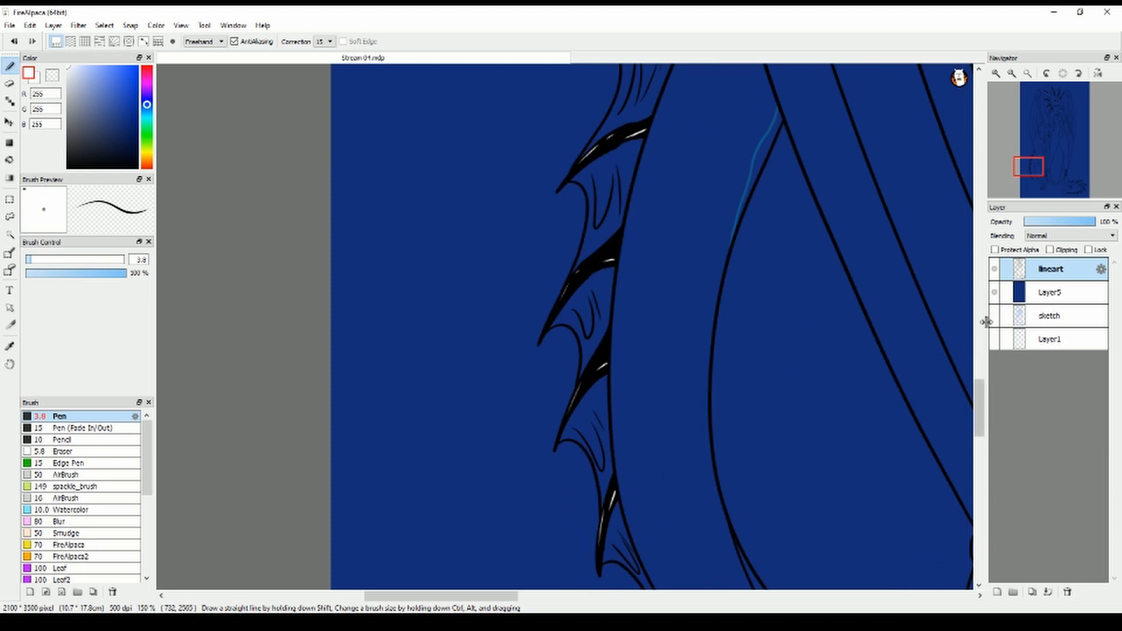
{"action": "left_click_drag", "start_coordinate": [979, 403], "coordinate": [980, 430]}
{"action": "left_click_drag", "start_coordinate": [659, 303], "coordinate": [659, 323]}
Draw white highlights on the rims and both sides of the patterned ankle cuff nearest the tail spines
{"action": "left_click_drag", "start_coordinate": [444, 597], "coordinate": [508, 596]}
{"action": "left_click_drag", "start_coordinate": [979, 425], "coordinate": [980, 416]}
{"action": "left_click_drag", "start_coordinate": [637, 339], "coordinate": [692, 364]}
{"action": "left_click_drag", "start_coordinate": [675, 160], "coordinate": [747, 195]}
{"action": "left_click_drag", "start_coordinate": [666, 183], "coordinate": [651, 311]}
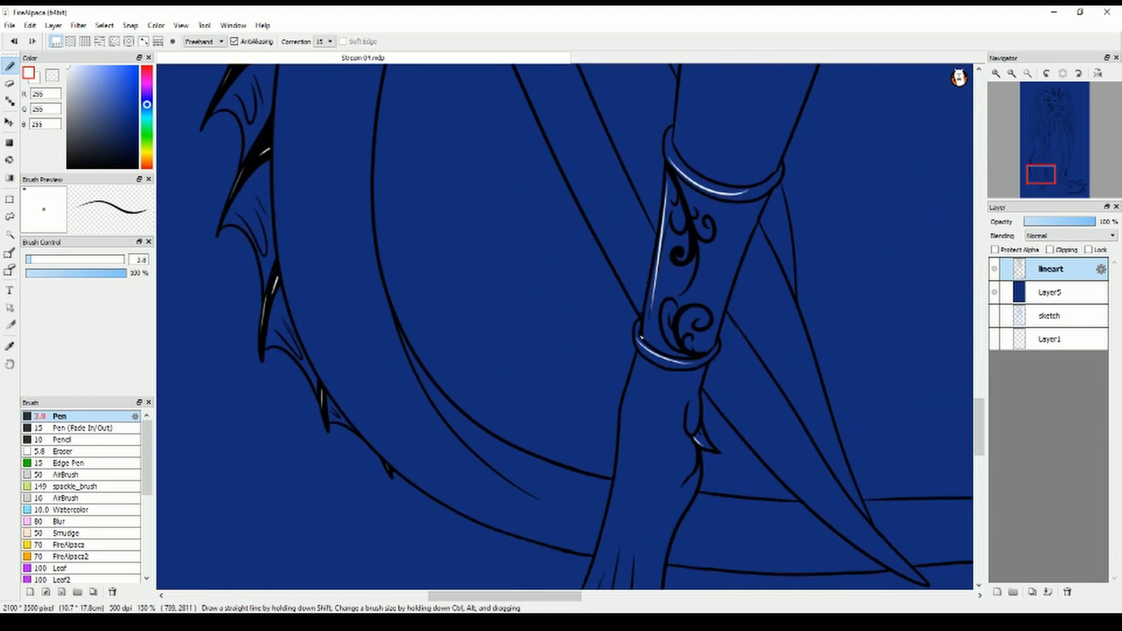
{"action": "left_click_drag", "start_coordinate": [738, 222], "coordinate": [714, 319]}
Draw short white highlights on the toe claws of the foot below the finished ankle cuff
{"action": "left_click_drag", "start_coordinate": [982, 429], "coordinate": [983, 463]}
{"action": "left_click_drag", "start_coordinate": [563, 352], "coordinate": [549, 372]}
{"action": "left_click_drag", "start_coordinate": [589, 357], "coordinate": [580, 374]}
Draw white highlights on the other foot's claws, the heart-shaped tail tip and the spines of the tail end
{"action": "left_click_drag", "start_coordinate": [505, 597], "coordinate": [632, 597]}
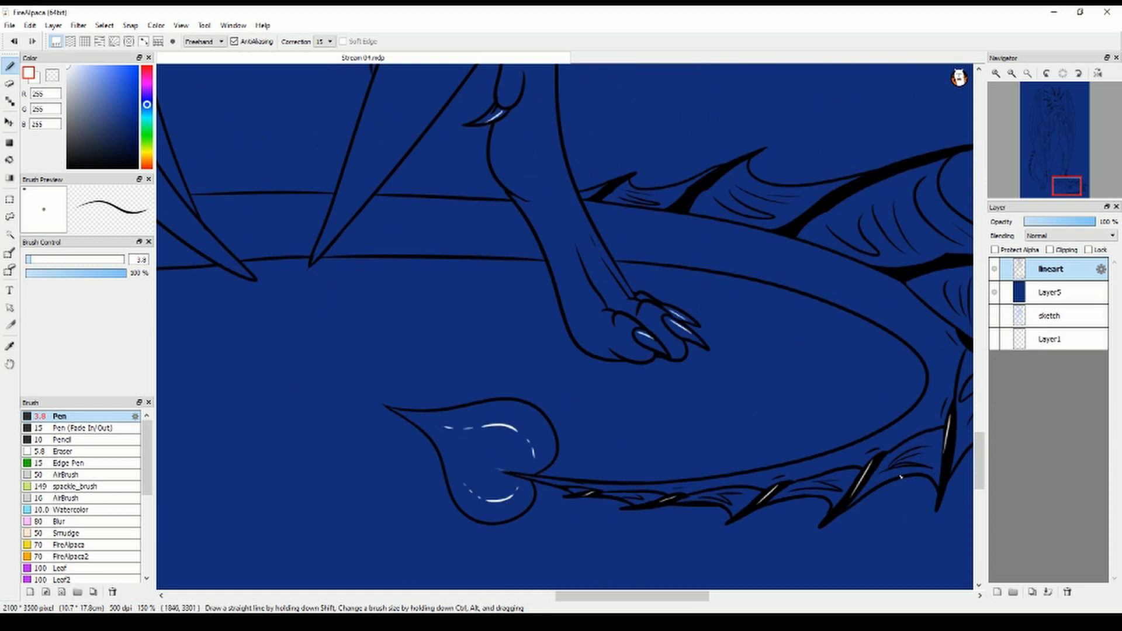
{"action": "left_click_drag", "start_coordinate": [633, 597], "coordinate": [659, 596]}
{"action": "left_click_drag", "start_coordinate": [776, 277], "coordinate": [809, 268]}
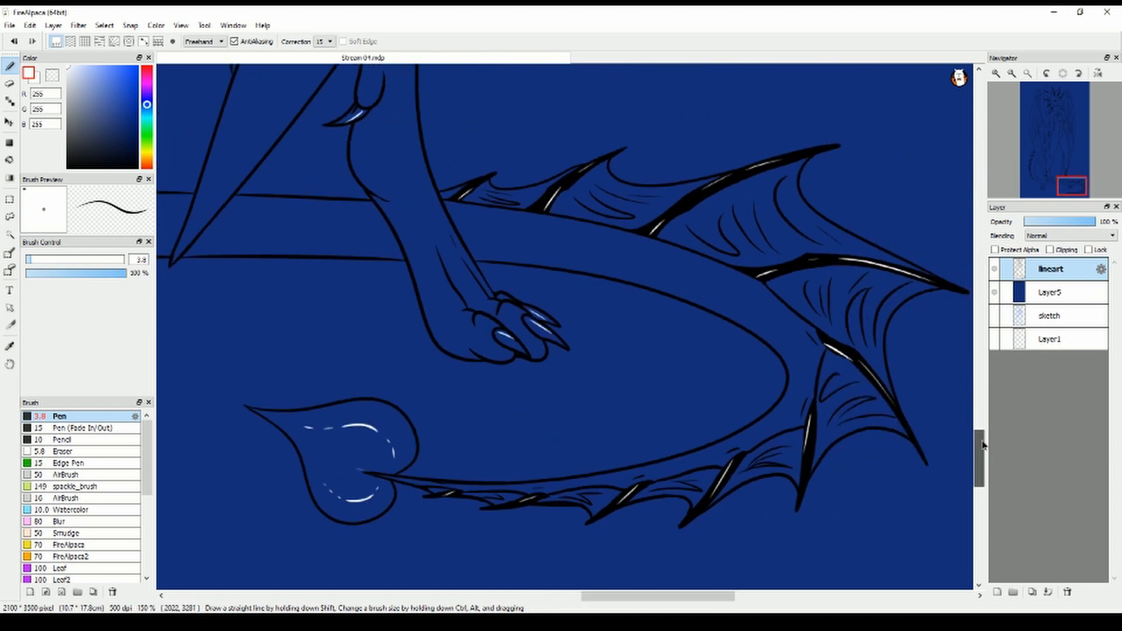
Draw white highlights on the rims and side of the other ankle cuff, and undo the last stroke
{"action": "left_click_drag", "start_coordinate": [982, 446], "coordinate": [981, 409]}
{"action": "left_click_drag", "start_coordinate": [343, 192], "coordinate": [412, 216]}
{"action": "left_click_drag", "start_coordinate": [364, 367], "coordinate": [404, 383]}
{"action": "left_click_drag", "start_coordinate": [365, 244], "coordinate": [383, 349]}
{"action": "left_click_drag", "start_coordinate": [434, 231], "coordinate": [412, 357]}
{"action": "key", "text": "ctrl+z"}
Delete the dark blue filled layer beneath the lineart
{"action": "scroll", "coordinate": [434, 324], "scroll_direction": "down", "scroll_amount": 2}
{"action": "scroll", "coordinate": [773, 344], "scroll_direction": "down", "scroll_amount": 2}
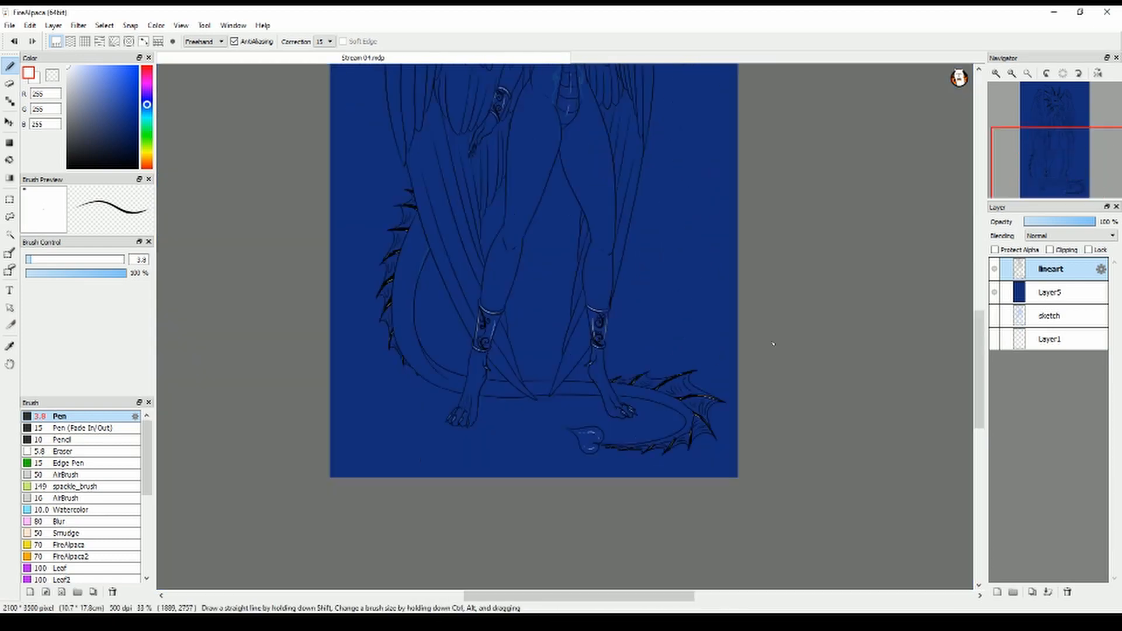
{"action": "left_click_drag", "start_coordinate": [980, 382], "coordinate": [980, 320]}
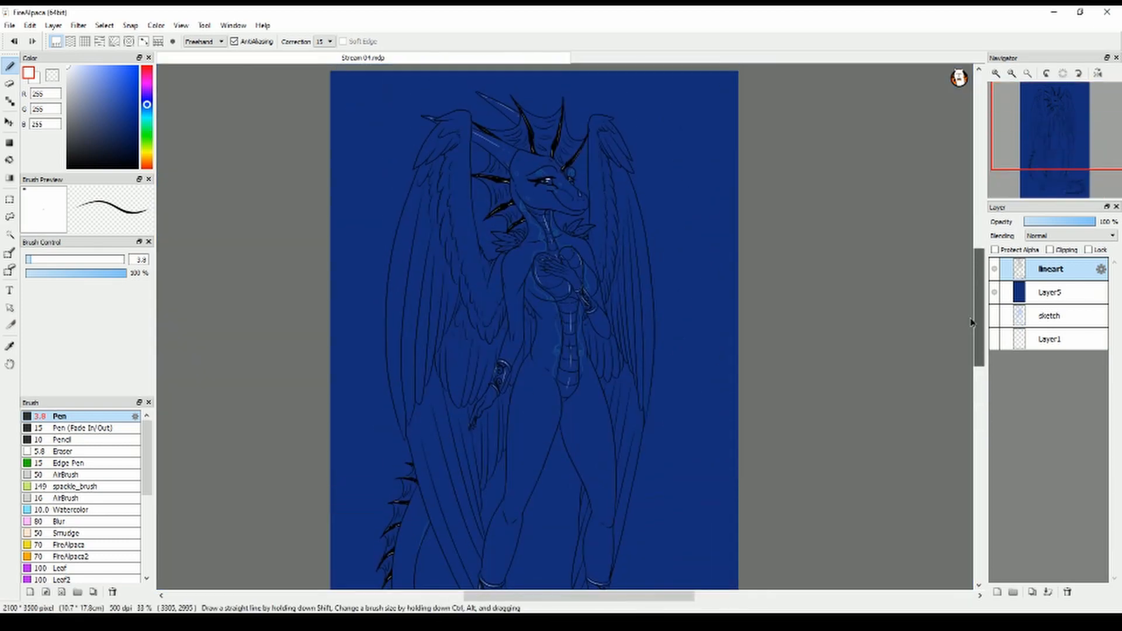
{"action": "left_click", "coordinate": [1050, 292]}
{"action": "left_click", "coordinate": [1067, 592]}
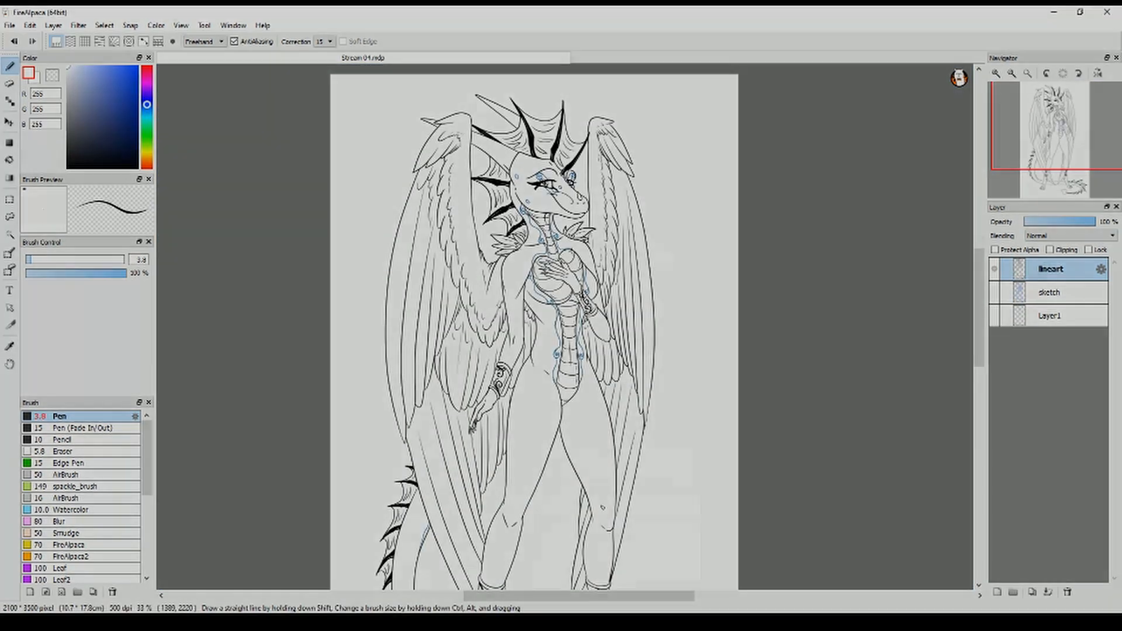